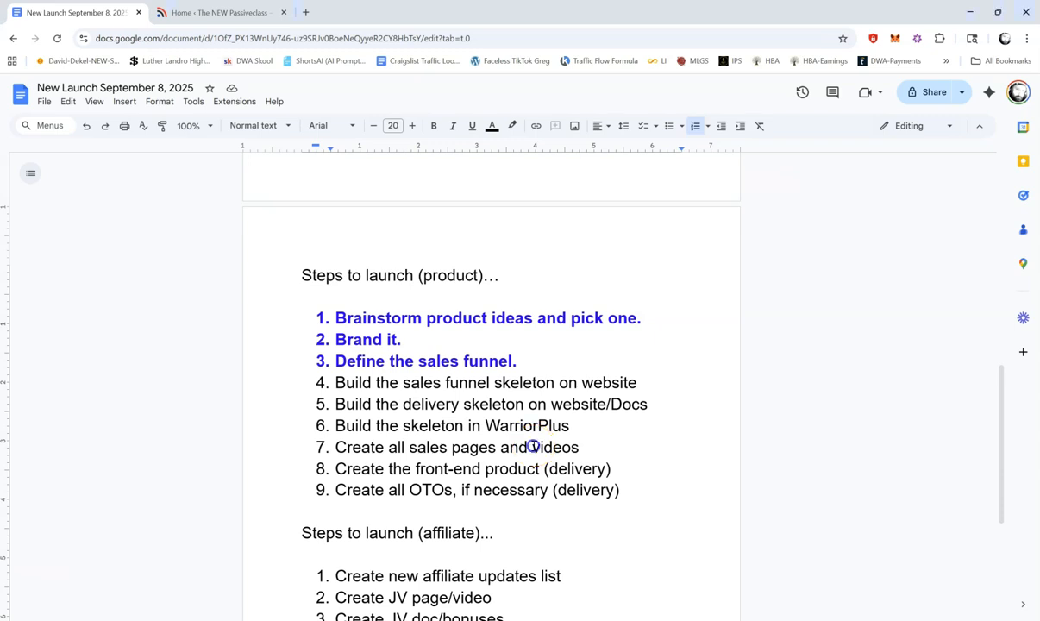
{"action": "left_click_drag", "start_coordinate": [532, 446], "coordinate": [577, 446]}
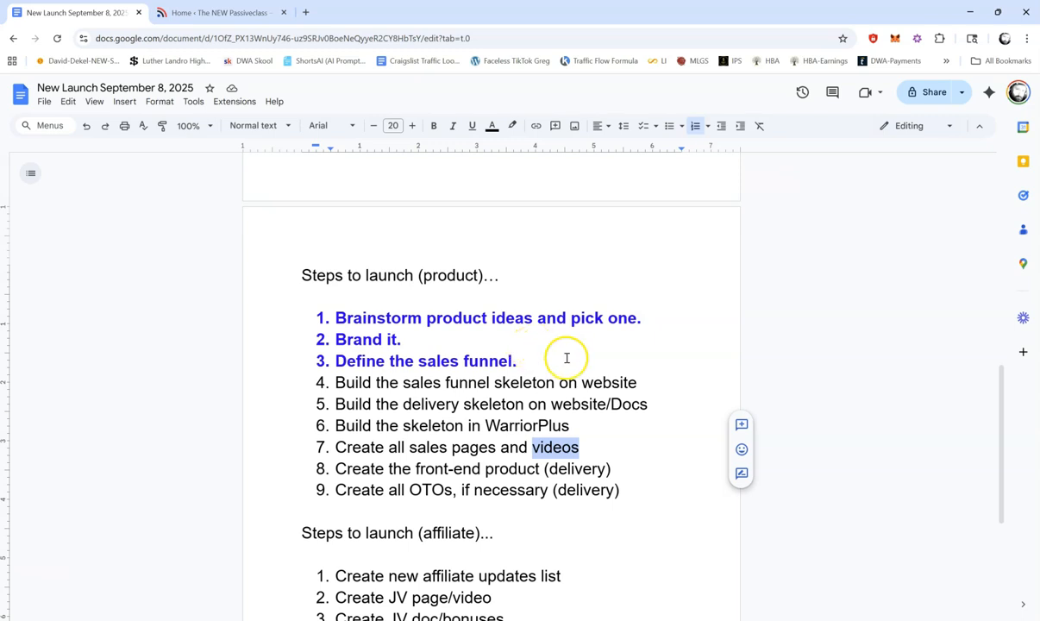
{"action": "left_click", "coordinate": [440, 380]}
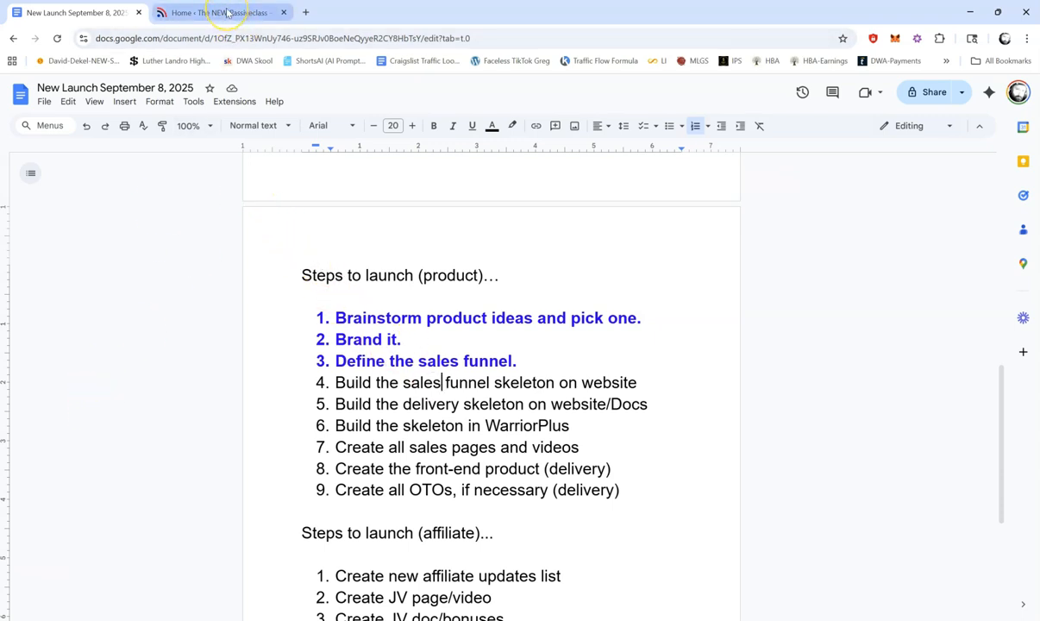
Step: Switch to the Passiveclass WordPress admin site and open its list of all pages
{"action": "mouse_move", "coordinate": [227, 13]}
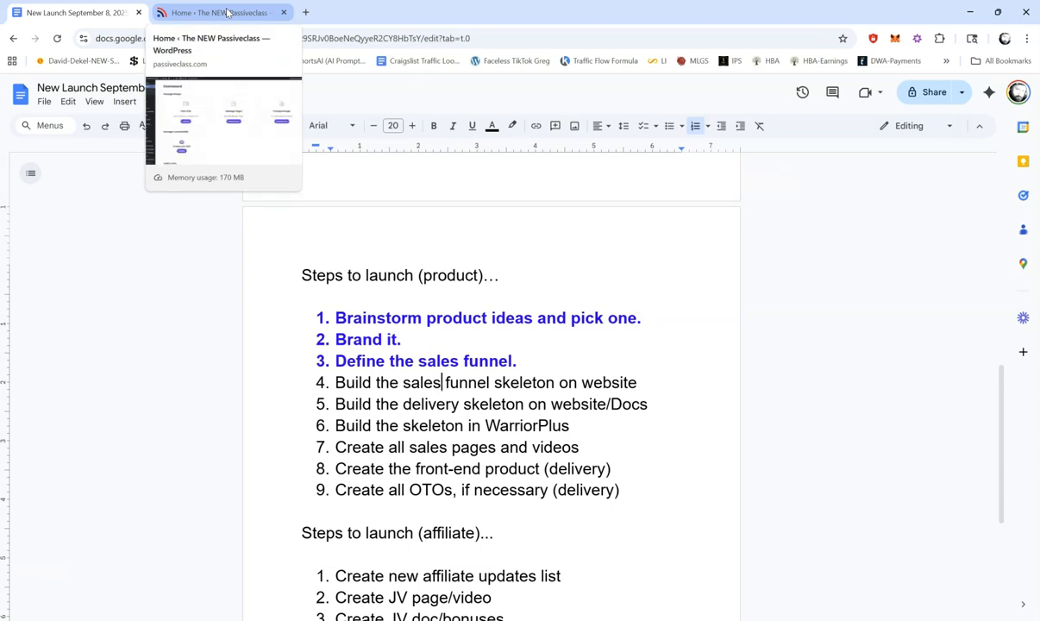
{"action": "left_click", "coordinate": [227, 13]}
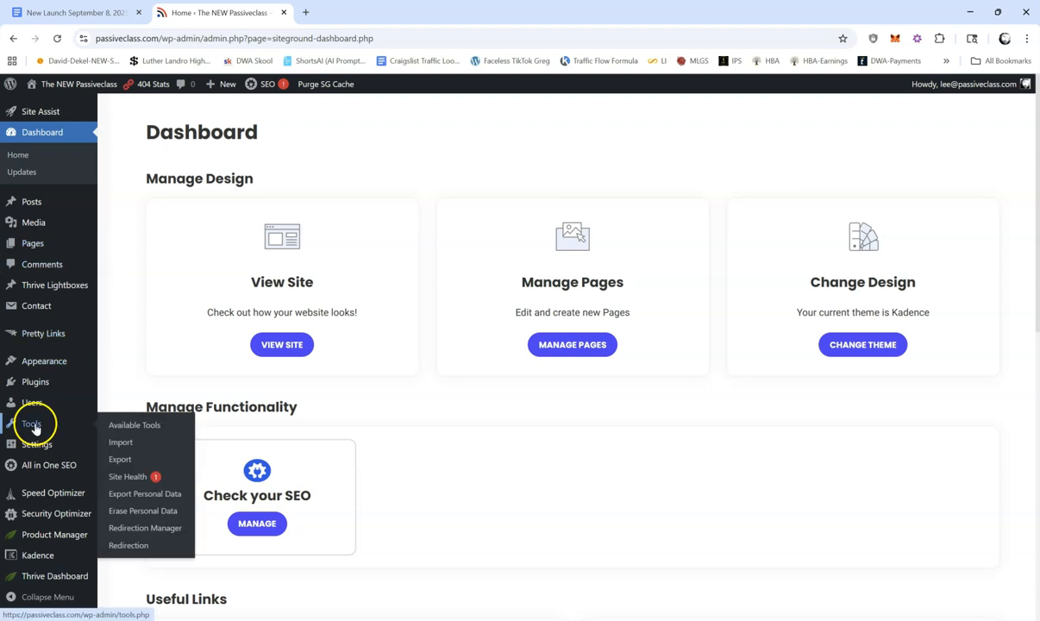
{"action": "left_click", "coordinate": [37, 247]}
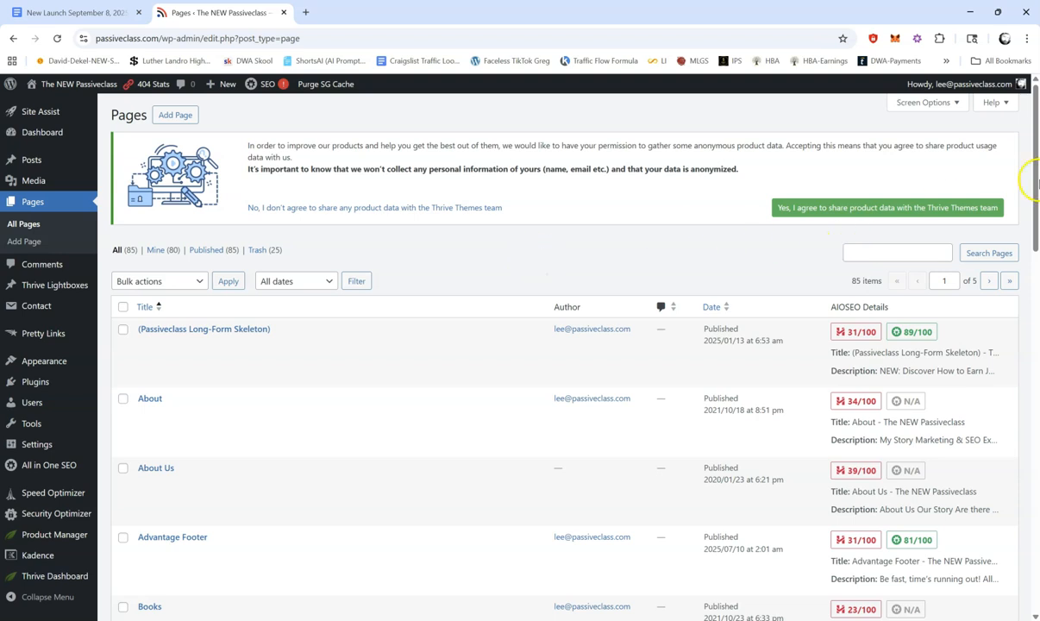
Step: Browse through the site's pages list to its fourth page
{"action": "left_click", "coordinate": [1035, 143]}
{"action": "left_click_drag", "start_coordinate": [1034, 141], "coordinate": [1036, 280]}
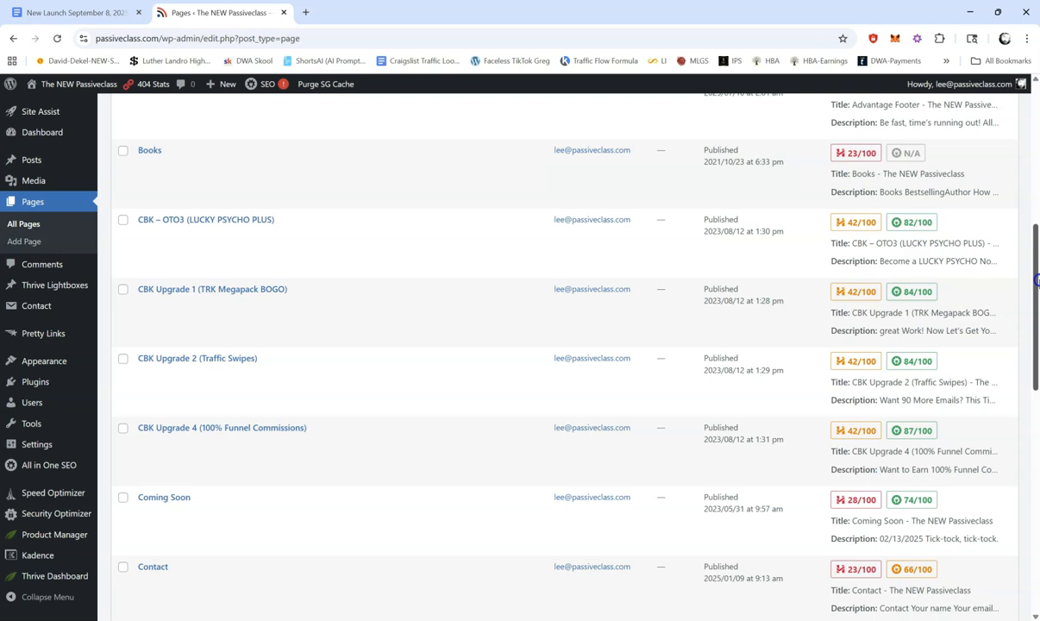
{"action": "left_click_drag", "start_coordinate": [1037, 281], "coordinate": [1035, 435]}
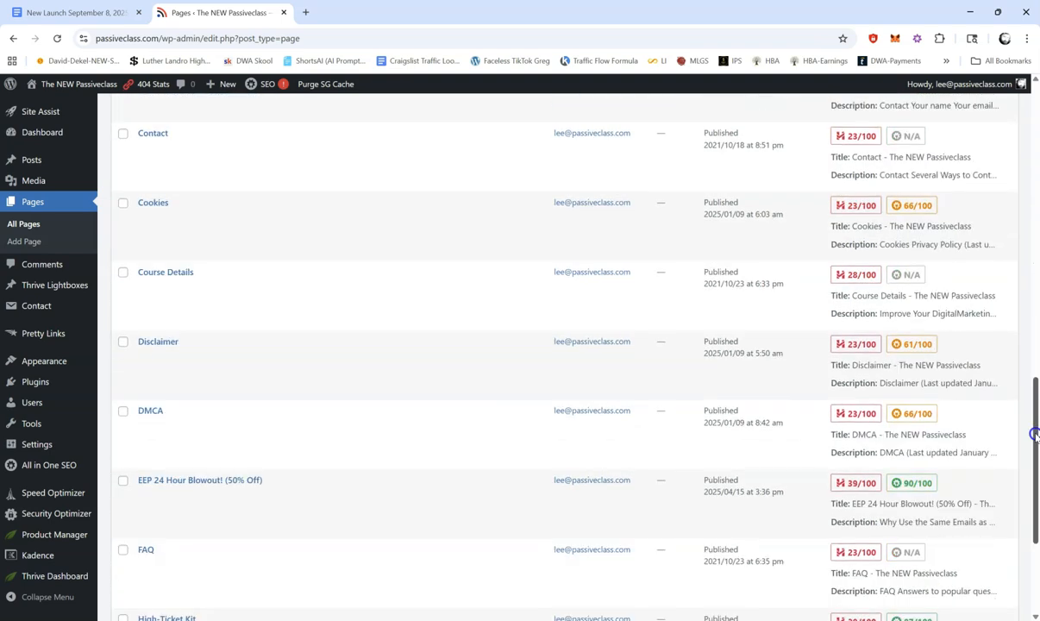
{"action": "left_click_drag", "start_coordinate": [1034, 435], "coordinate": [975, 508]}
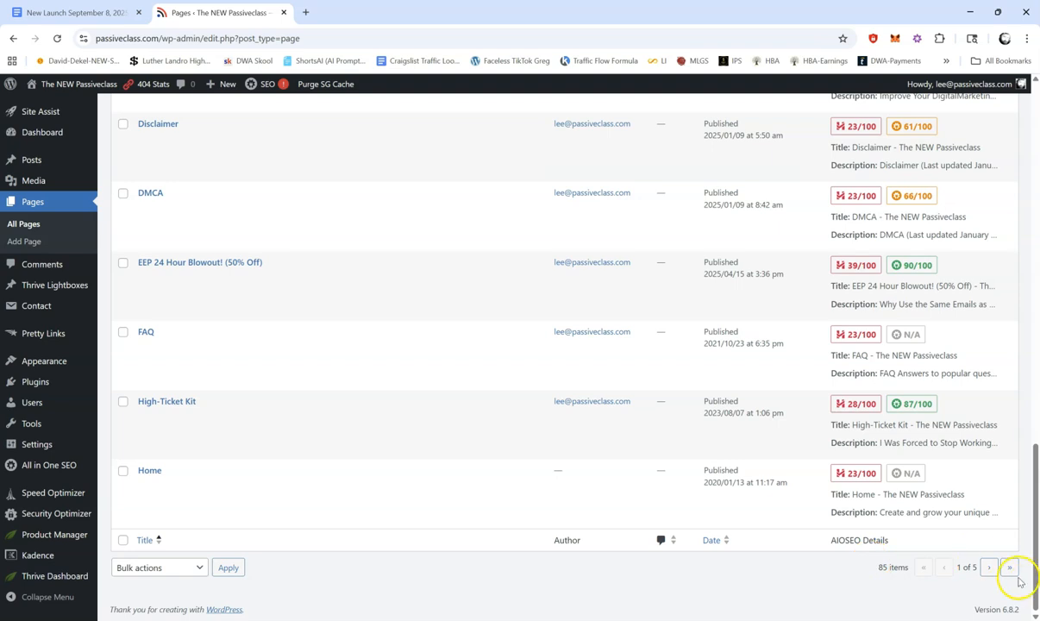
{"action": "left_click", "coordinate": [990, 568]}
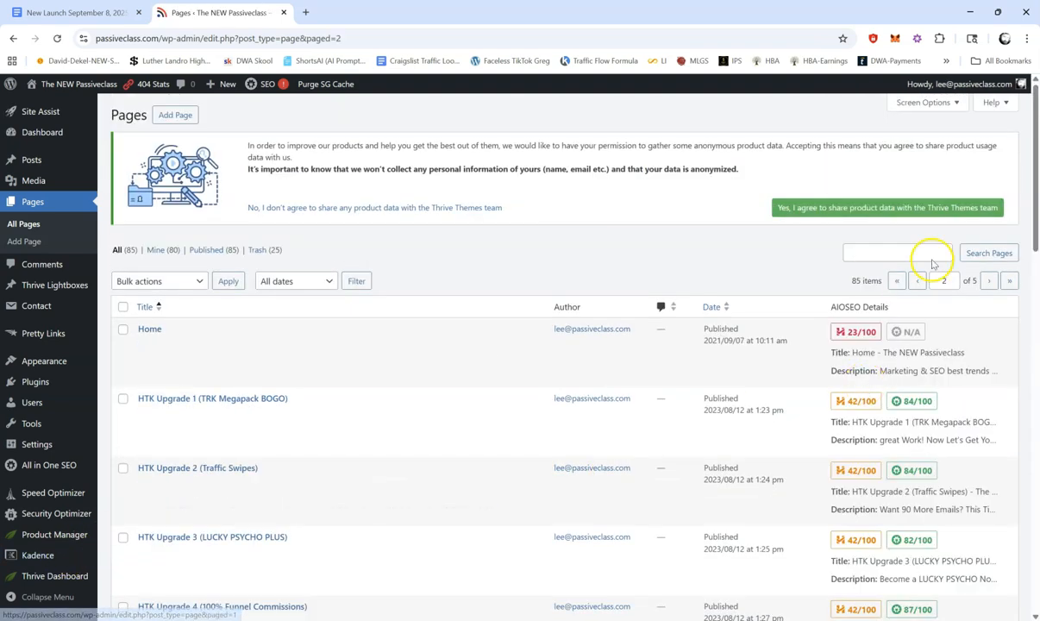
{"action": "left_click", "coordinate": [989, 284]}
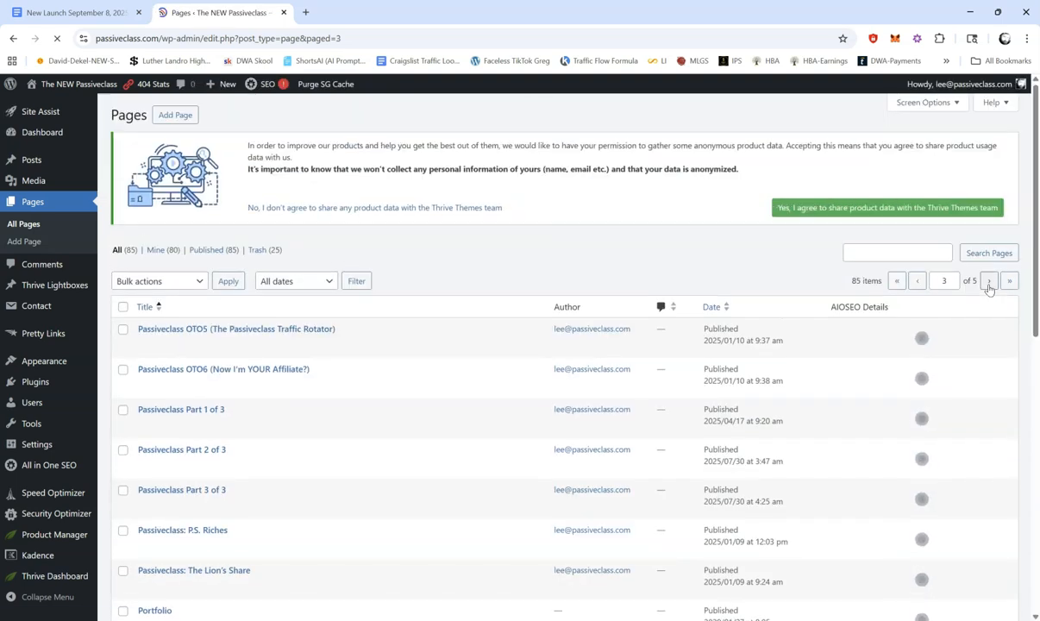
{"action": "scroll", "coordinate": [1030, 158], "scroll_direction": "down", "scroll_amount": 3}
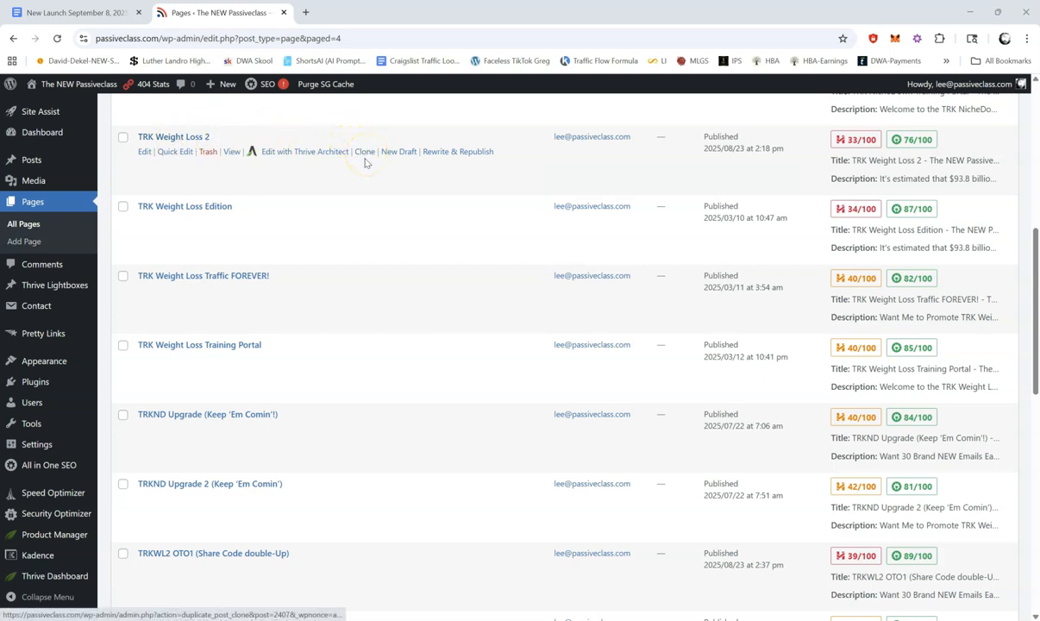
Step: Open the existing TRK Weight Loss 2 page for editing with Thrive Architect
{"action": "scroll", "coordinate": [371, 162], "scroll_direction": "up", "scroll_amount": 5}
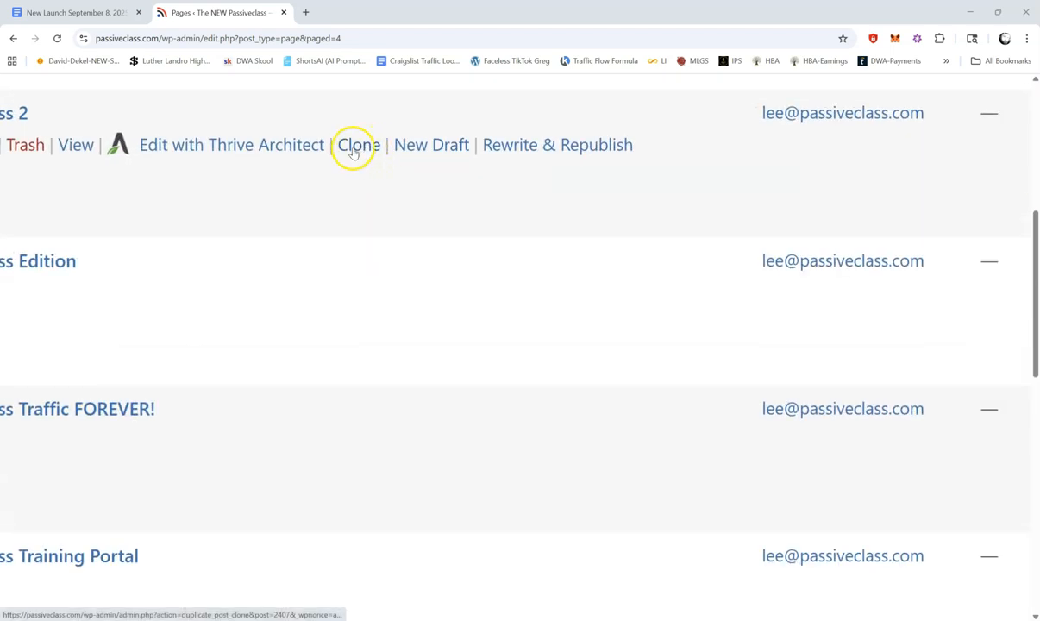
{"action": "scroll", "coordinate": [373, 201], "scroll_direction": "down", "scroll_amount": 5}
{"action": "scroll", "coordinate": [373, 201], "scroll_direction": "down", "scroll_amount": 2}
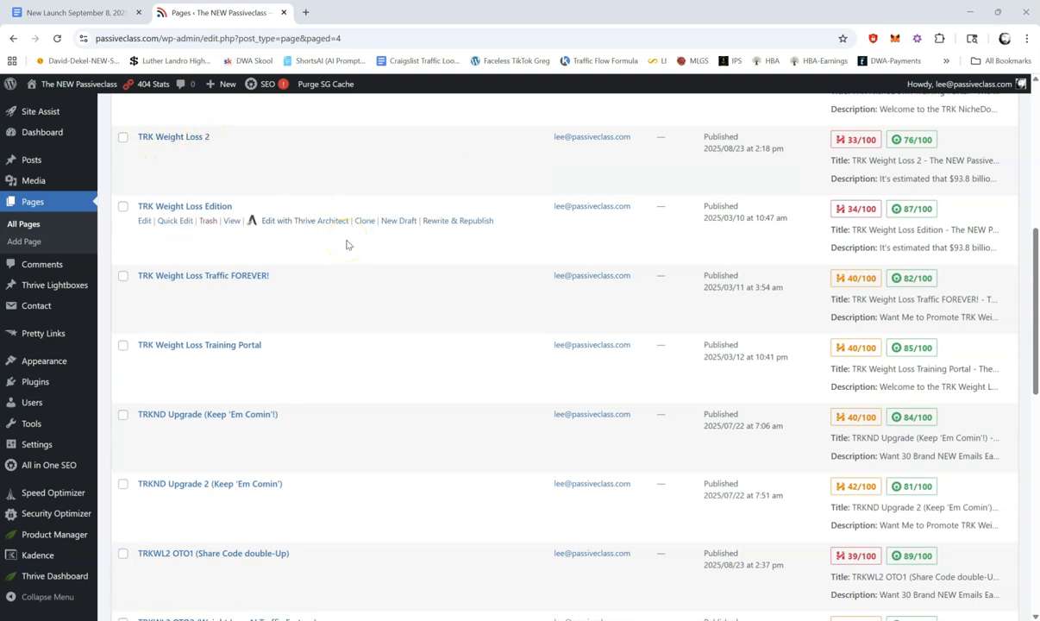
{"action": "left_click", "coordinate": [413, 254]}
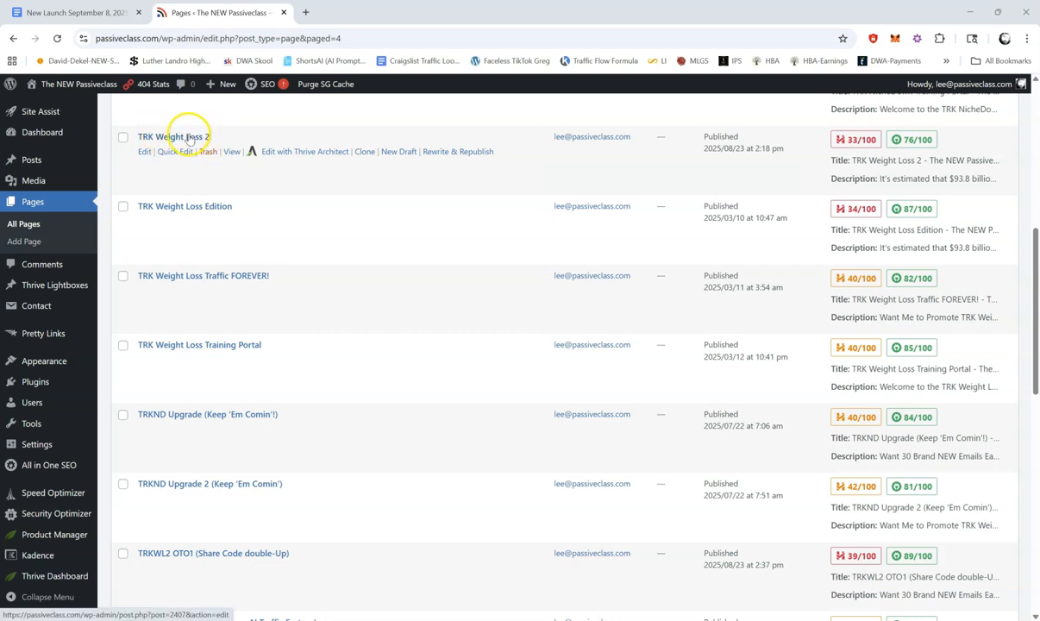
{"action": "left_click", "coordinate": [313, 154]}
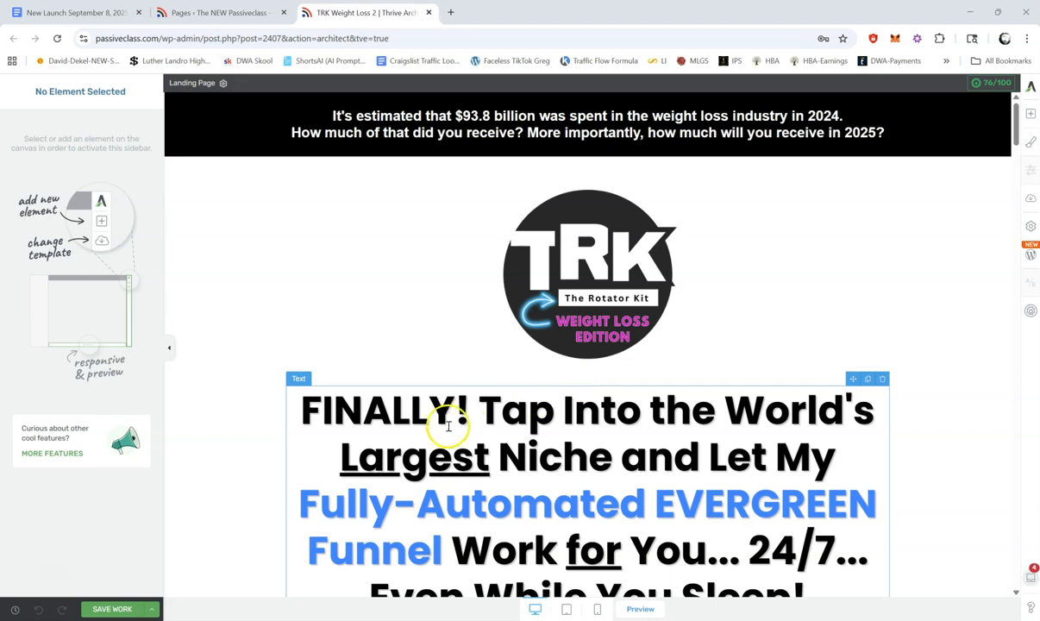
Step: Replace the headline's opening "FINALLY! Tap Into the World's Largest Niche and Let My" with "Weight Loss Supplements Are Raking In"
{"action": "left_click", "coordinate": [418, 417]}
{"action": "left_click", "coordinate": [302, 410]}
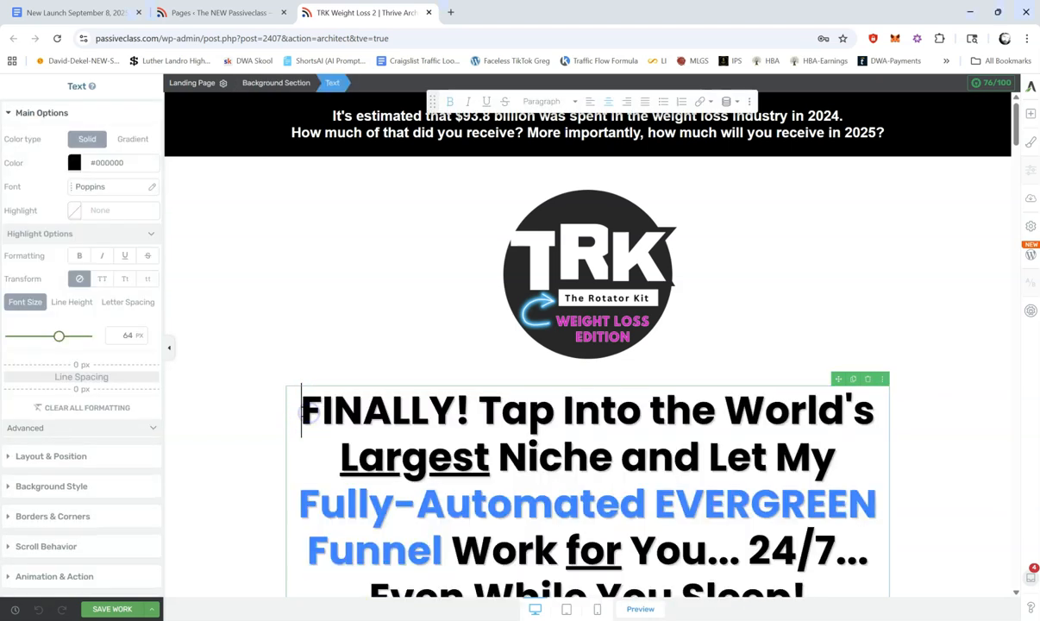
{"action": "left_click_drag", "start_coordinate": [450, 401], "coordinate": [830, 448]}
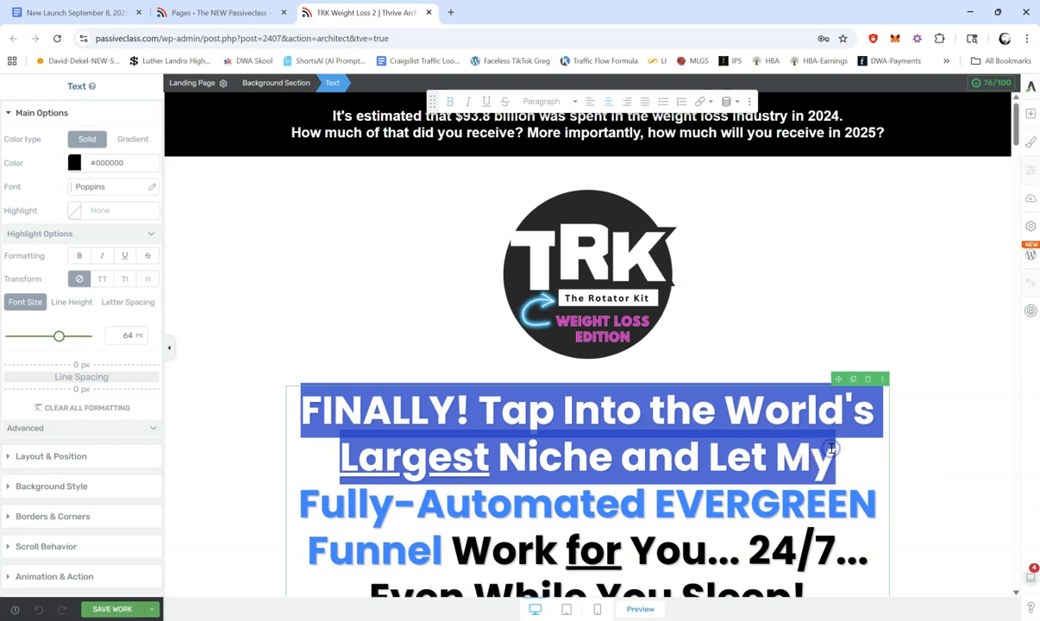
{"action": "type", "text": "Weight Los"}
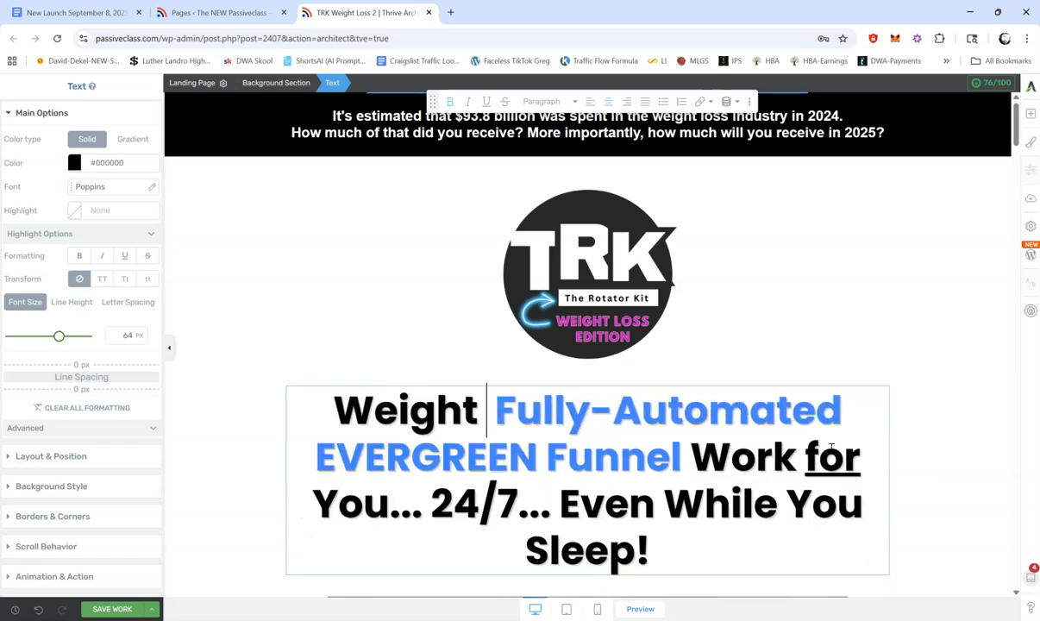
{"action": "type", "text": "s Supplement"}
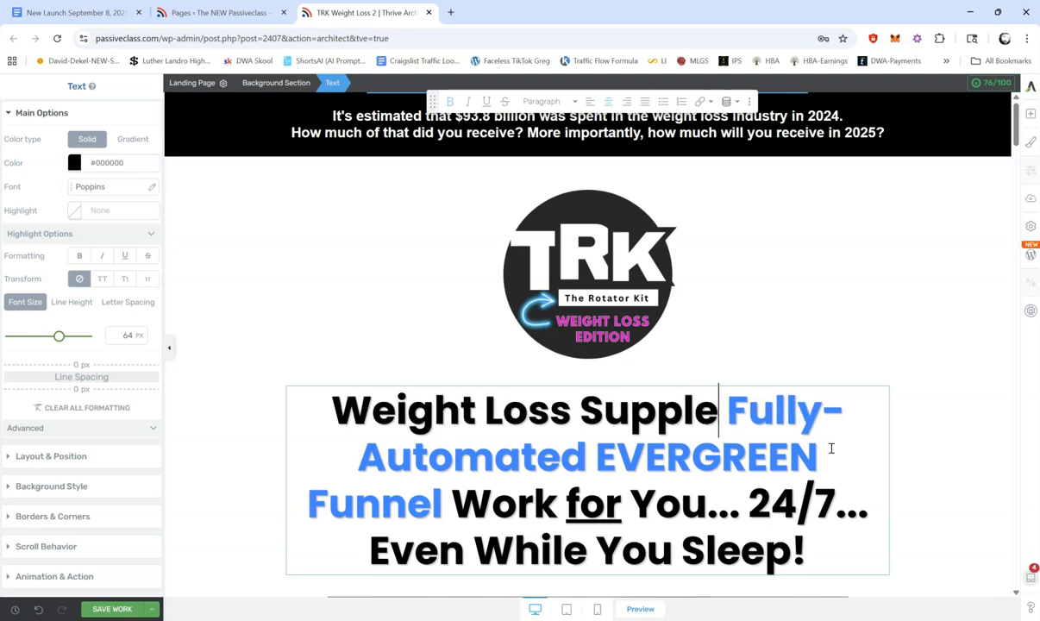
{"action": "type", "text": "s "}
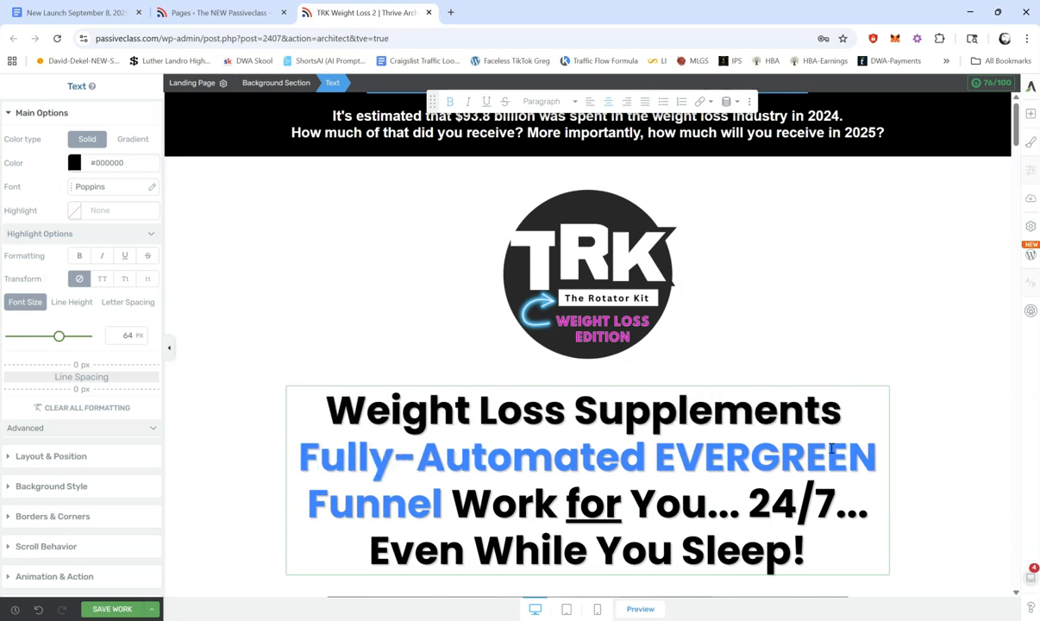
{"action": "type", "text": "Are Raking "}
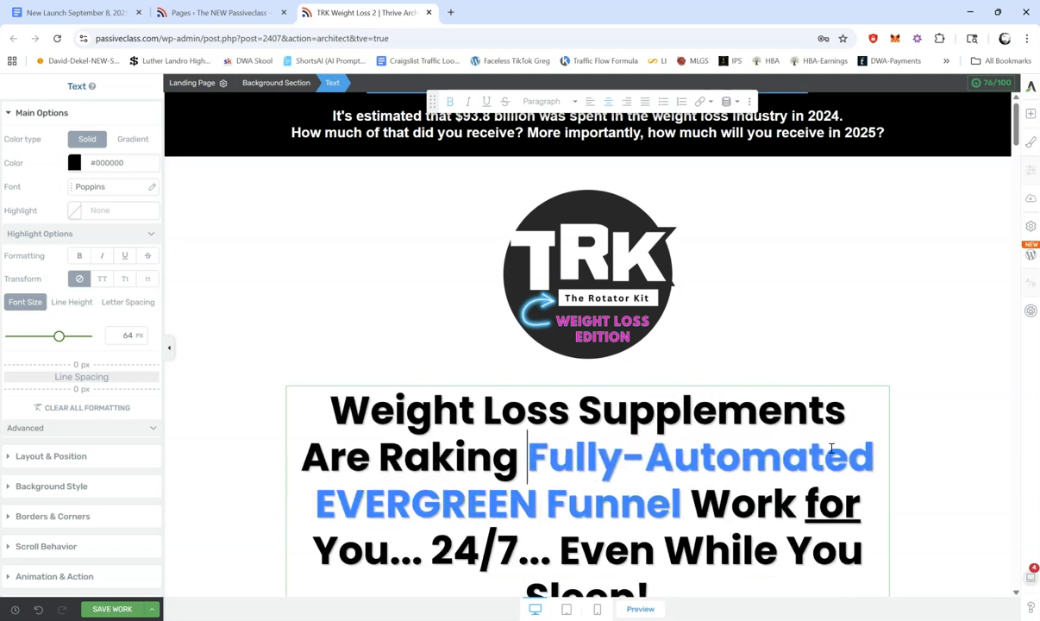
{"action": "type", "text": "In F"}
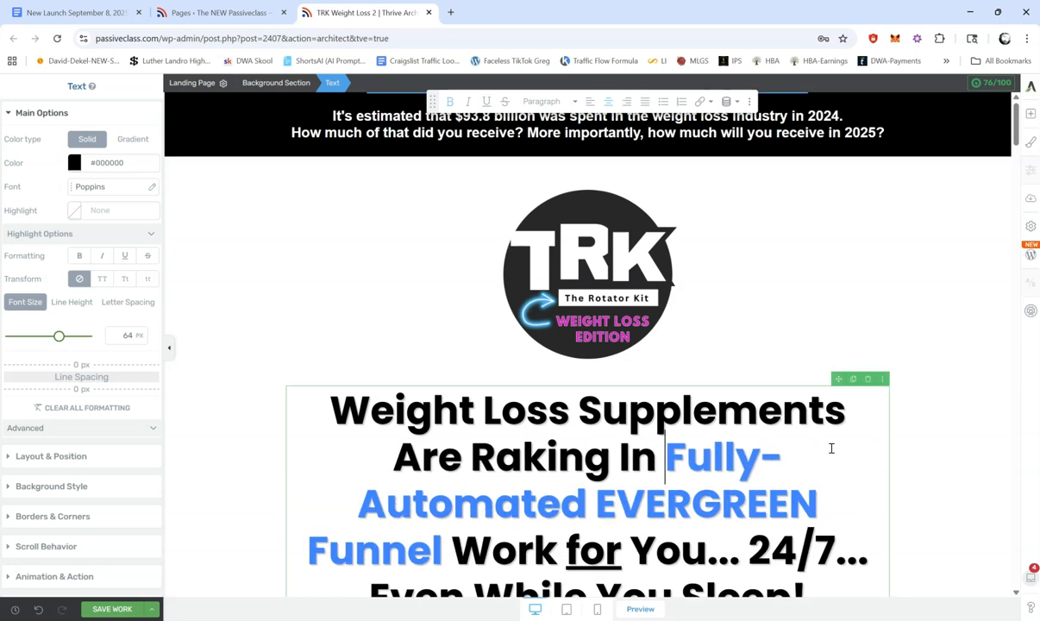
{"action": "type", "text": "BILLIONS"}
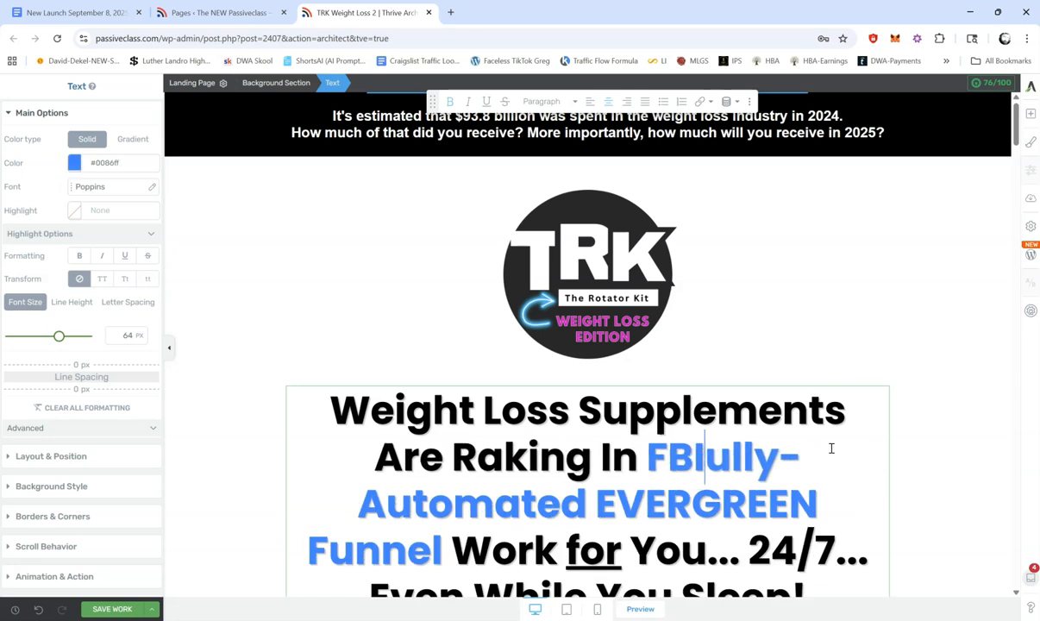
{"action": "type", "text": "!"}
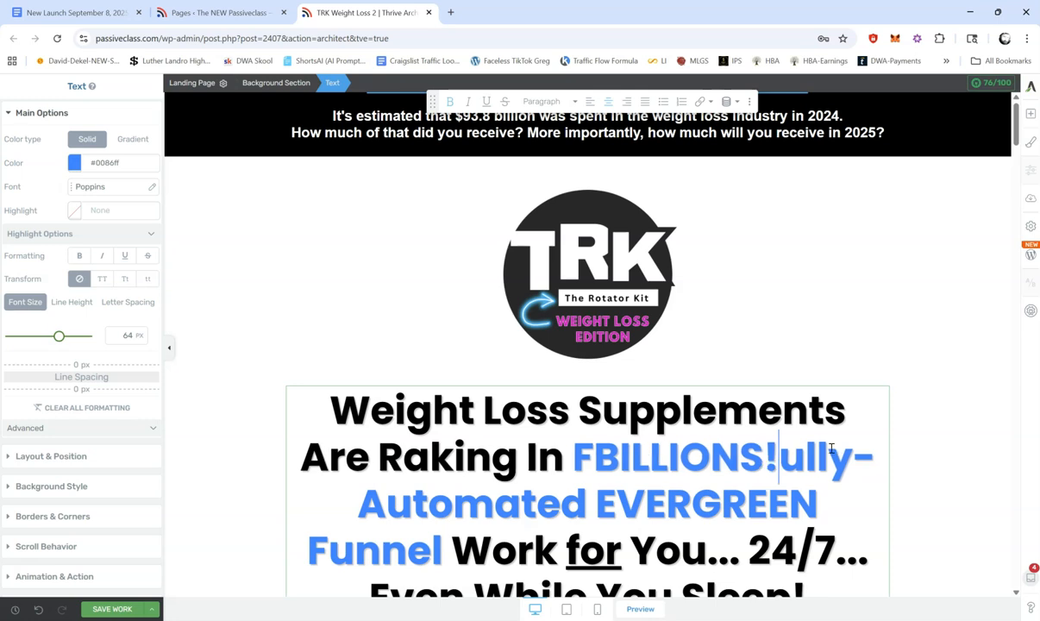
Step: Replace the blue headline words "Fully-Automated EVERGREEN Funnel" with "BILLIONS!", keeping the blue colour
{"action": "key", "text": "Left"}
{"action": "key", "text": "Left"}
{"action": "key", "text": "Left"}
{"action": "key", "text": "Left"}
{"action": "key", "text": "Left"}
{"action": "key", "text": "Left"}
{"action": "key", "text": "Left"}
{"action": "key", "text": "Left"}
{"action": "key", "text": "Left"}
{"action": "key", "text": "Left"}
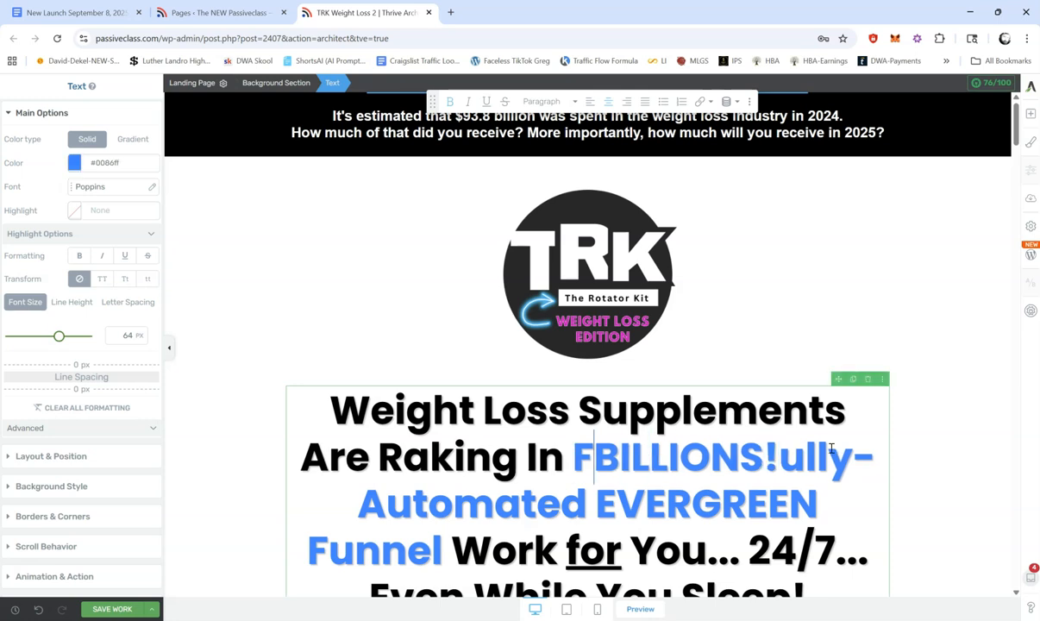
{"action": "key", "text": "BackSpace"}
{"action": "key", "text": "Right"}
{"action": "key", "text": "Right"}
{"action": "key", "text": "Right"}
{"action": "key", "text": "Right"}
{"action": "key", "text": "Right"}
{"action": "key", "text": "Right"}
{"action": "key", "text": "Right"}
{"action": "key", "text": "Right"}
{"action": "key", "text": "Right"}
{"action": "key", "text": "Right"}
{"action": "key", "text": "Right"}
{"action": "key", "text": "Right"}
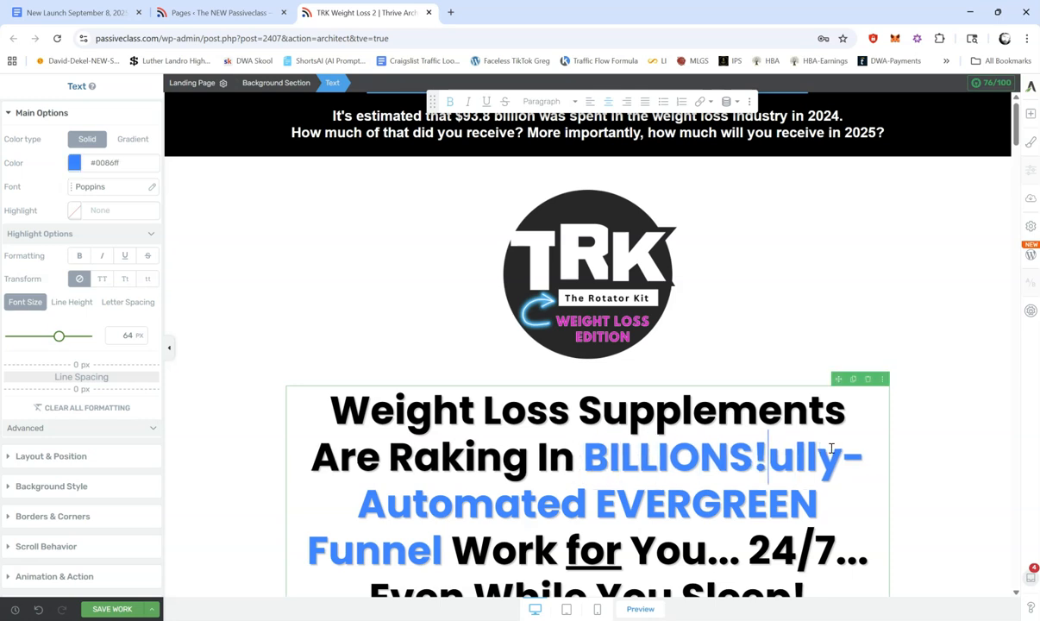
{"action": "key", "text": "Delete"}
{"action": "key", "text": "Delete"}
{"action": "key", "text": "Delete"}
{"action": "key", "text": "Delete"}
{"action": "key", "text": "Delete"}
{"action": "key", "text": "Delete"}
{"action": "key", "text": "Delete"}
{"action": "key", "text": "Delete"}
{"action": "key", "text": "Delete"}
{"action": "key", "text": "Delete"}
{"action": "key", "text": "Delete"}
{"action": "key", "text": "Delete"}
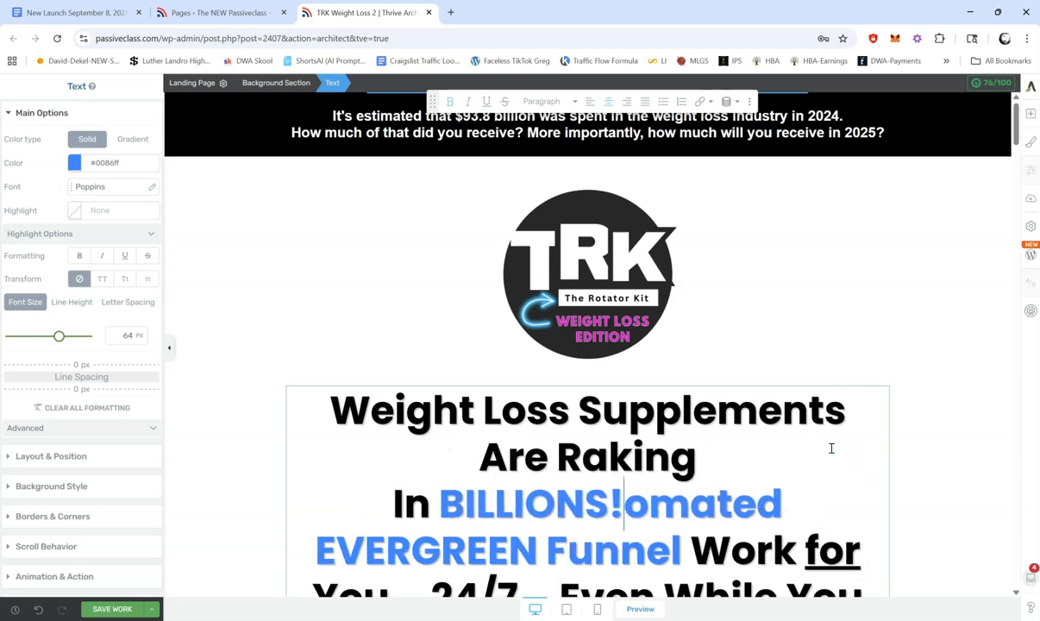
{"action": "key", "text": "Delete"}
{"action": "key", "text": "Delete"}
{"action": "key", "text": "Delete"}
{"action": "key", "text": "Delete"}
{"action": "key", "text": "Delete"}
{"action": "key", "text": "Delete"}
{"action": "key", "text": "Delete"}
{"action": "key", "text": "Delete"}
{"action": "key", "text": "Delete"}
{"action": "key", "text": "Delete"}
{"action": "key", "text": "Delete"}
{"action": "key", "text": "Delete"}
{"action": "key", "text": "Delete"}
{"action": "key", "text": "Delete"}
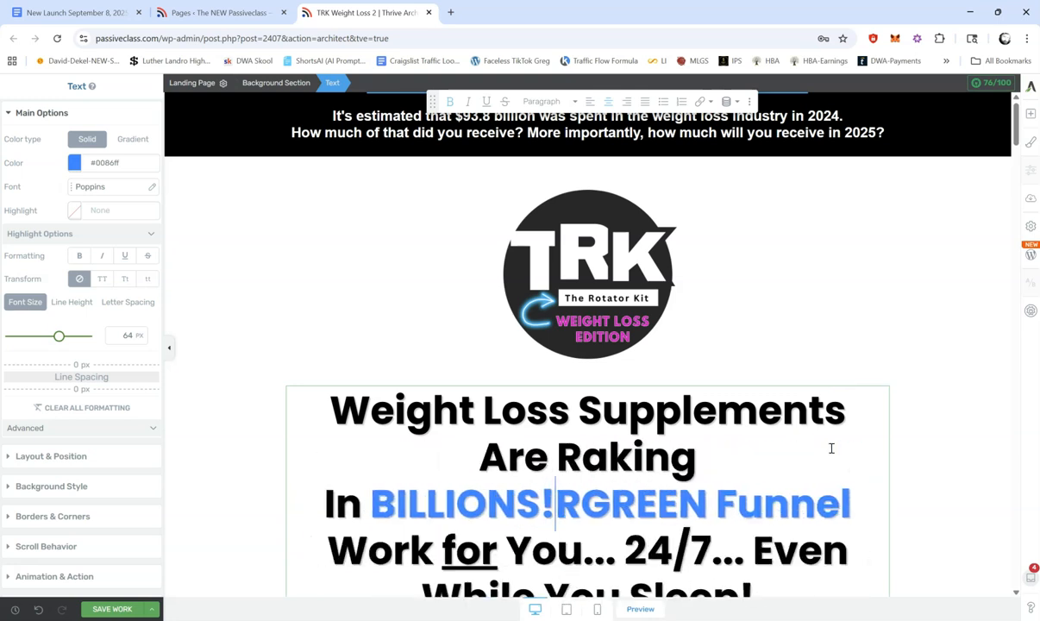
{"action": "key", "text": "Delete"}
{"action": "key", "text": "Delete"}
{"action": "key", "text": "Delete"}
{"action": "key", "text": "Delete"}
{"action": "key", "text": "Delete"}
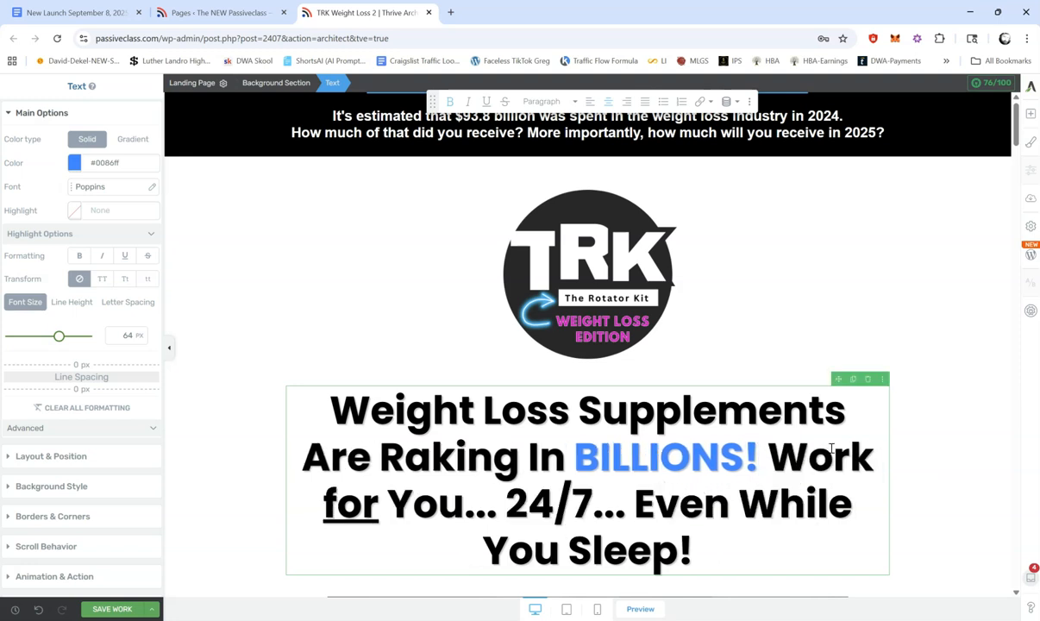
Step: Replace "Work" after "BILLIONS!" in the headline with "Even a Tiny Slice of This Pie Makes You RICH!"
{"action": "key", "text": "Right"}
{"action": "key", "text": "Right"}
{"action": "key", "text": "BackSpace"}
{"action": "key", "text": "BackSpace"}
{"action": "key", "text": "BackSpace"}
{"action": "key", "text": "BackSpace"}
{"action": "type", "text": "Even a Tin"}
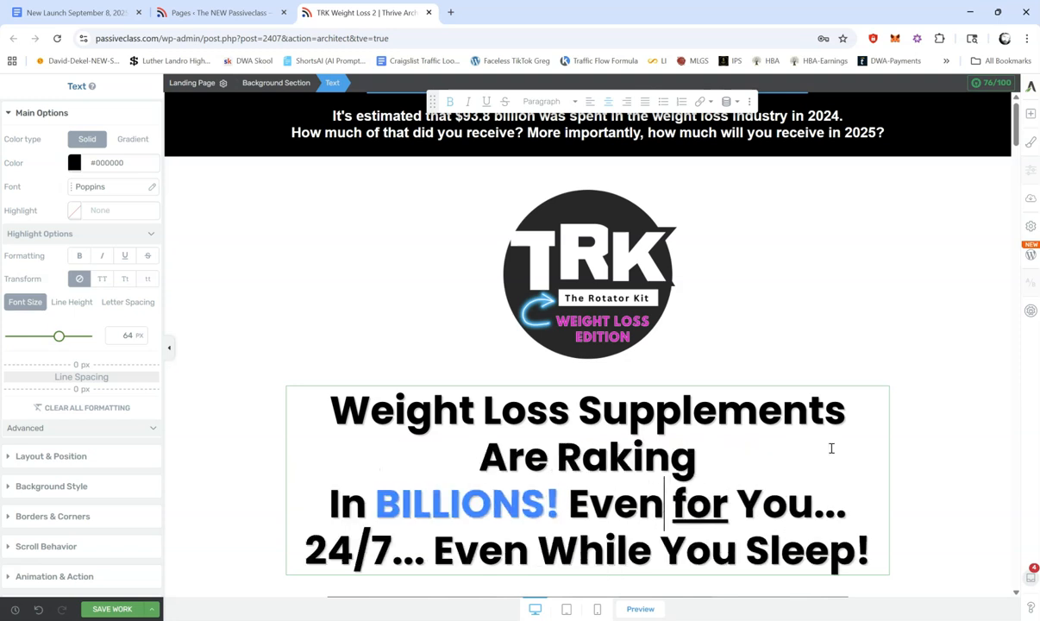
{"action": "type", "text": "y Slice"}
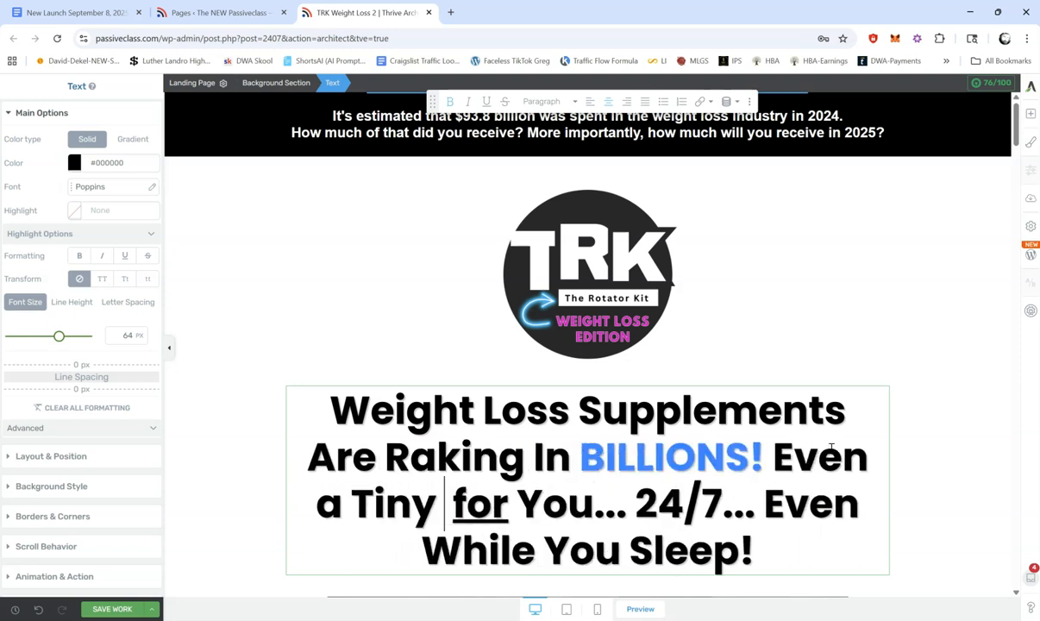
{"action": "type", "text": " of This P"}
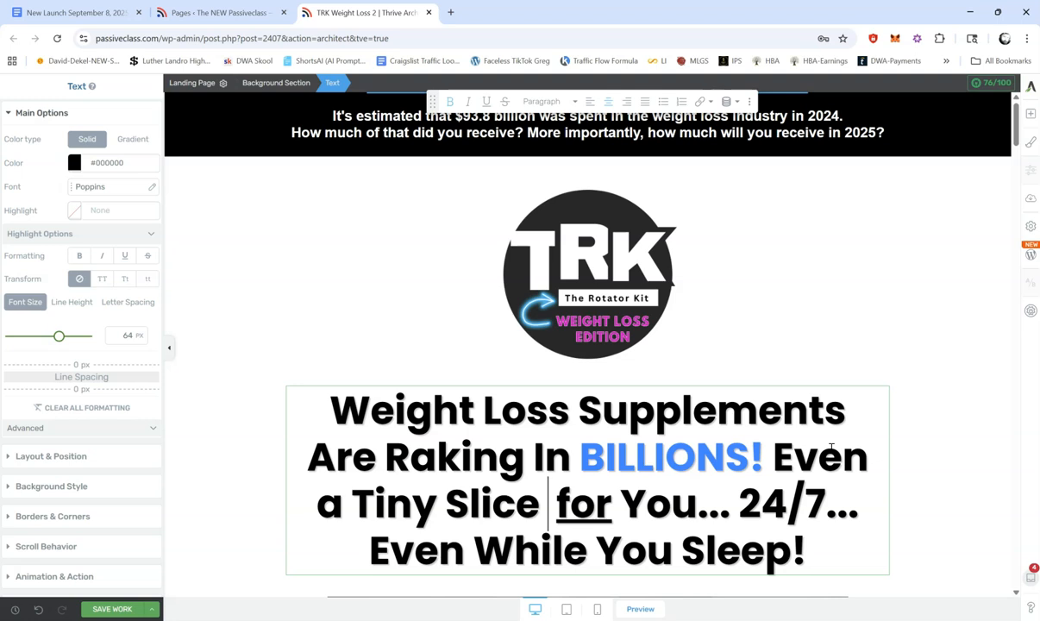
{"action": "type", "text": "ie Mak"}
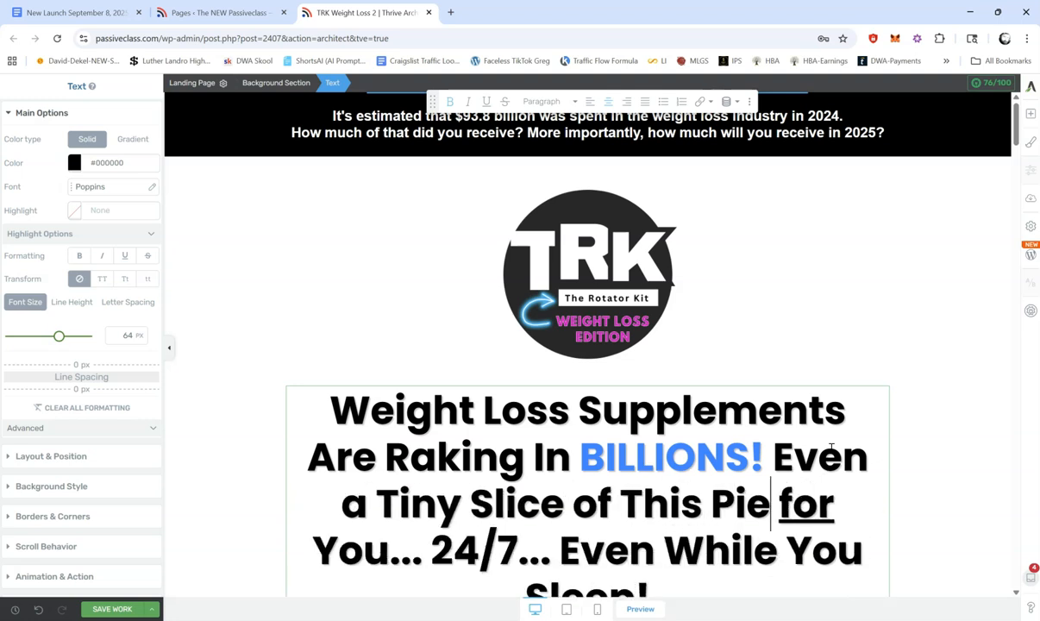
{"action": "type", "text": "es You R"}
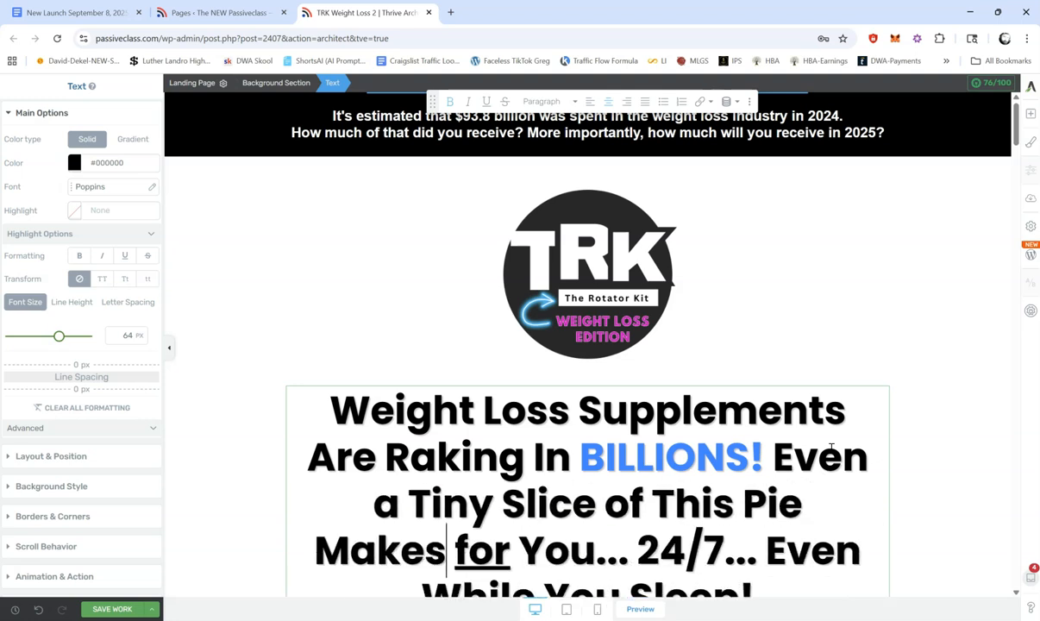
{"action": "type", "text": "ICH! "}
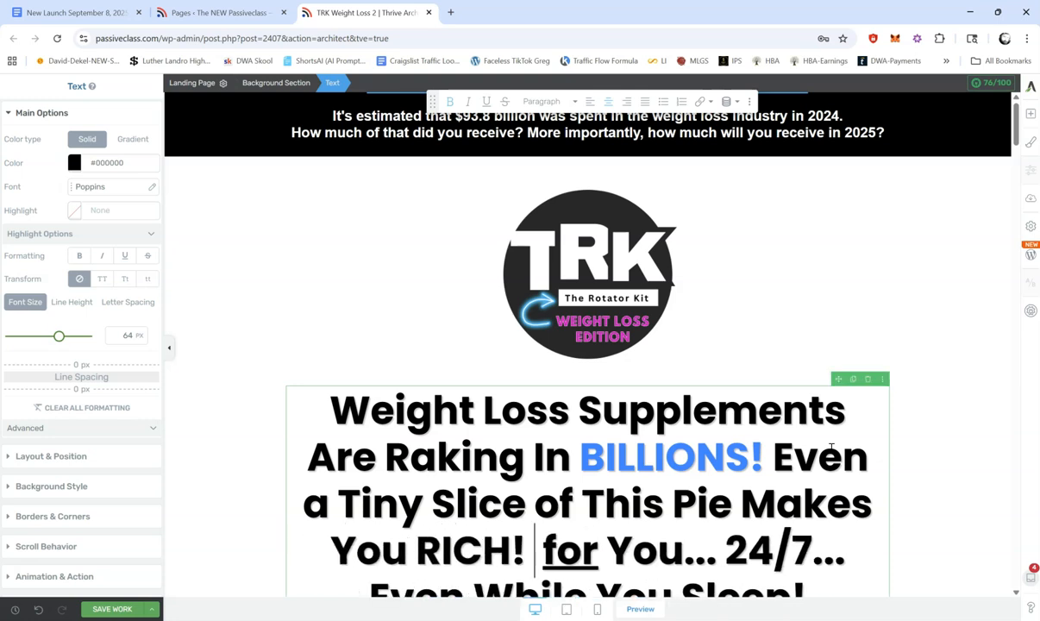
{"action": "type", "text": "Let's "}
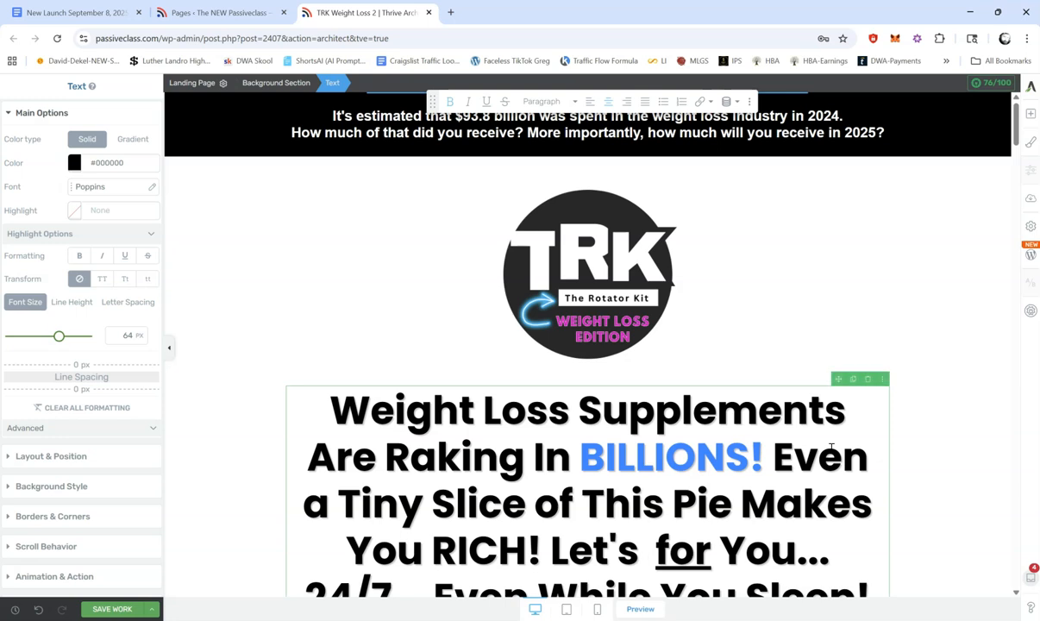
{"action": "type", "text": "Make It Happen!"}
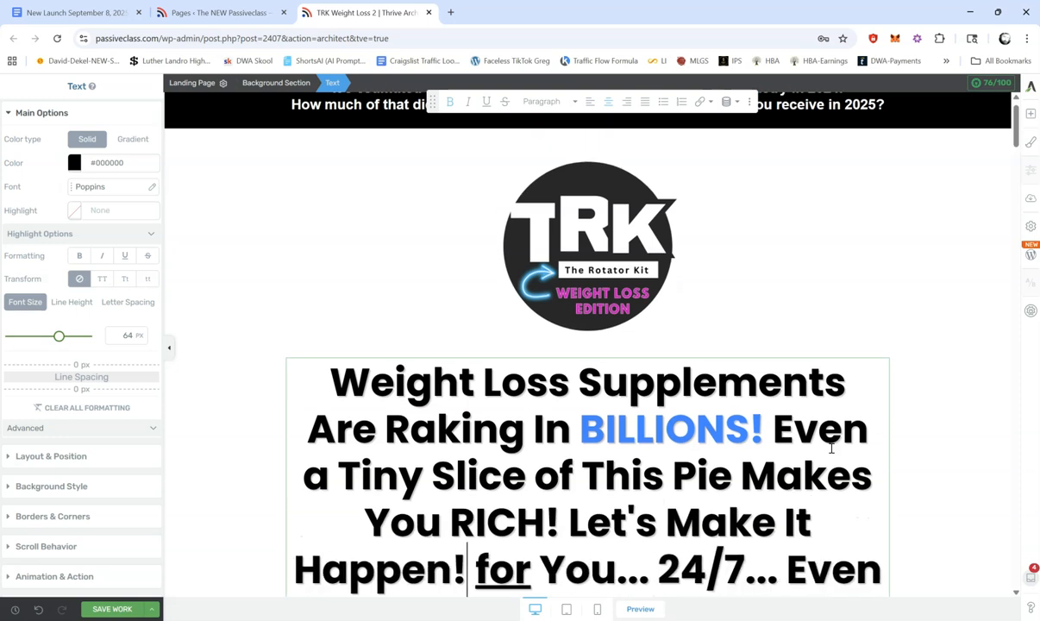
Step: Replace the headline's remaining "for You... 24/7... Even While You Sleep!" with "Let's Make It Happen!"
{"action": "key", "text": "Delete"}
{"action": "key", "text": "Delete"}
{"action": "key", "text": "Delete"}
{"action": "key", "text": "Delete"}
{"action": "key", "text": "Delete"}
{"action": "key", "text": "Delete"}
{"action": "key", "text": "Delete"}
{"action": "key", "text": "Delete"}
{"action": "key", "text": "Delete"}
{"action": "key", "text": "Delete"}
{"action": "key", "text": "Delete"}
{"action": "key", "text": "Delete"}
{"action": "key", "text": "Delete"}
{"action": "key", "text": "Delete"}
{"action": "key", "text": "Delete"}
{"action": "key", "text": "Delete"}
{"action": "key", "text": "Delete"}
{"action": "key", "text": "Delete"}
{"action": "key", "text": "Delete"}
{"action": "key", "text": "Delete"}
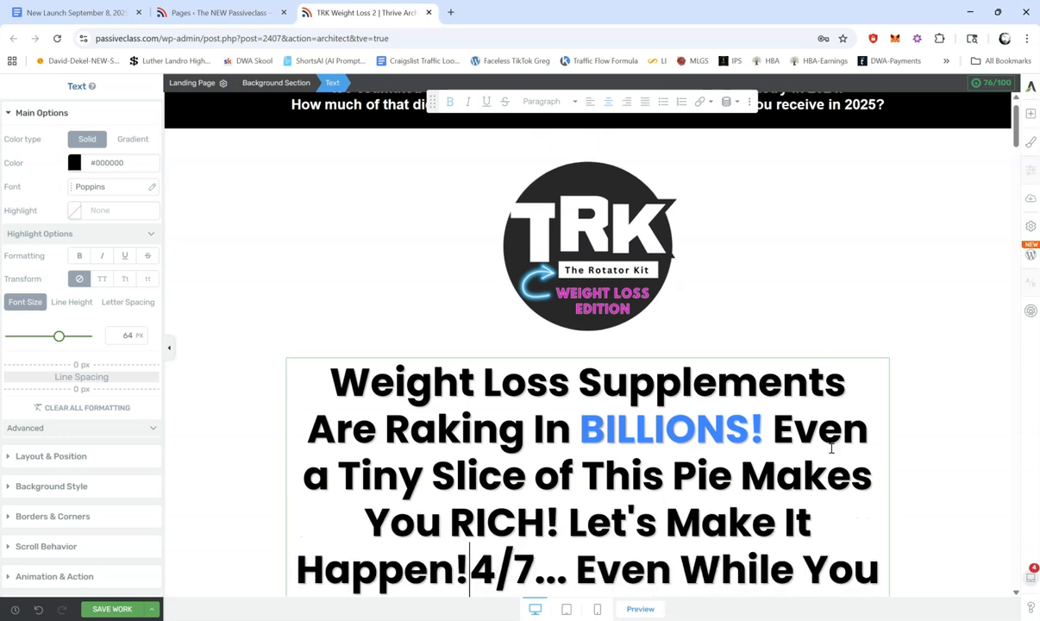
{"action": "key", "text": "Delete"}
{"action": "key", "text": "Delete"}
{"action": "key", "text": "Delete"}
{"action": "key", "text": "Delete"}
{"action": "key", "text": "Delete"}
{"action": "key", "text": "Delete"}
{"action": "key", "text": "Delete"}
{"action": "key", "text": "Delete"}
{"action": "key", "text": "Delete"}
{"action": "key", "text": "Delete"}
{"action": "key", "text": "Delete"}
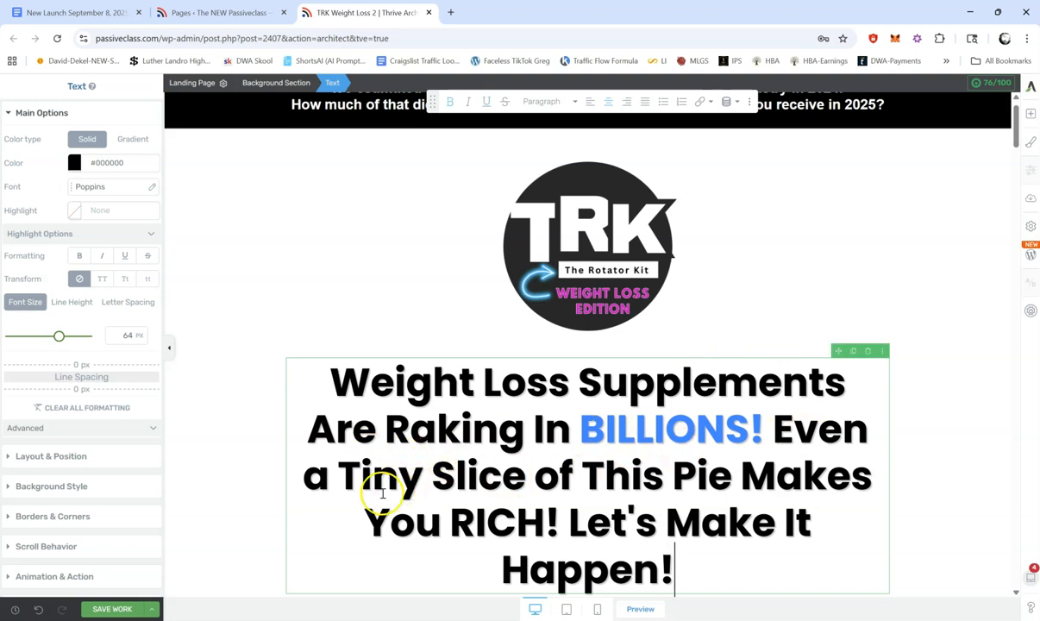
Step: Copy the blue colour code #0086ff from the word "BILLIONS!" in the headline
{"action": "left_click_drag", "start_coordinate": [338, 474], "coordinate": [522, 476]}
{"action": "left_click", "coordinate": [591, 425]}
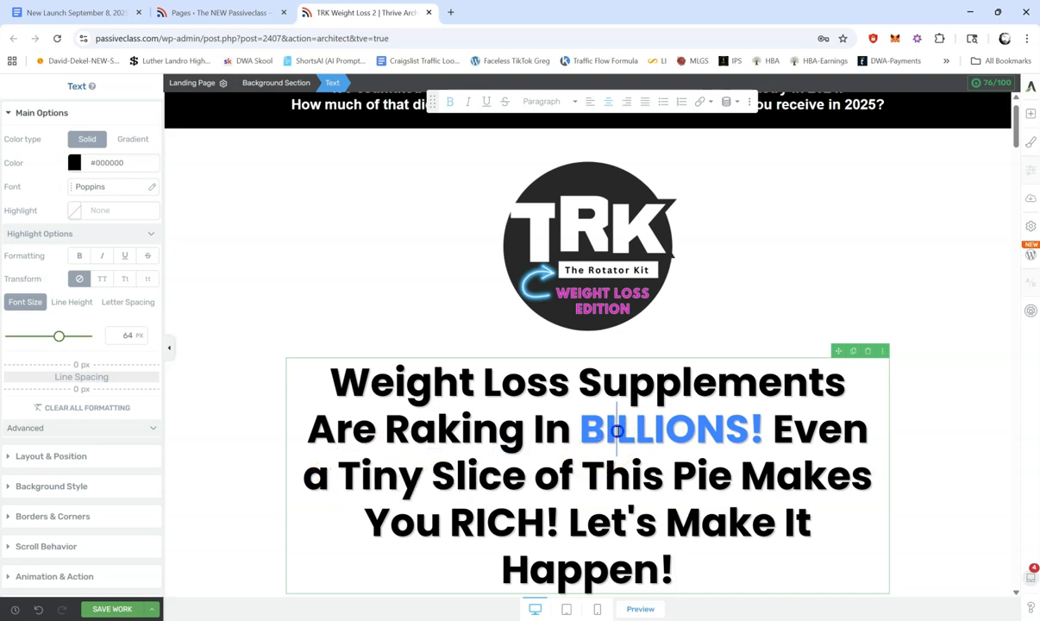
{"action": "left_click_drag", "start_coordinate": [580, 426], "coordinate": [695, 429]}
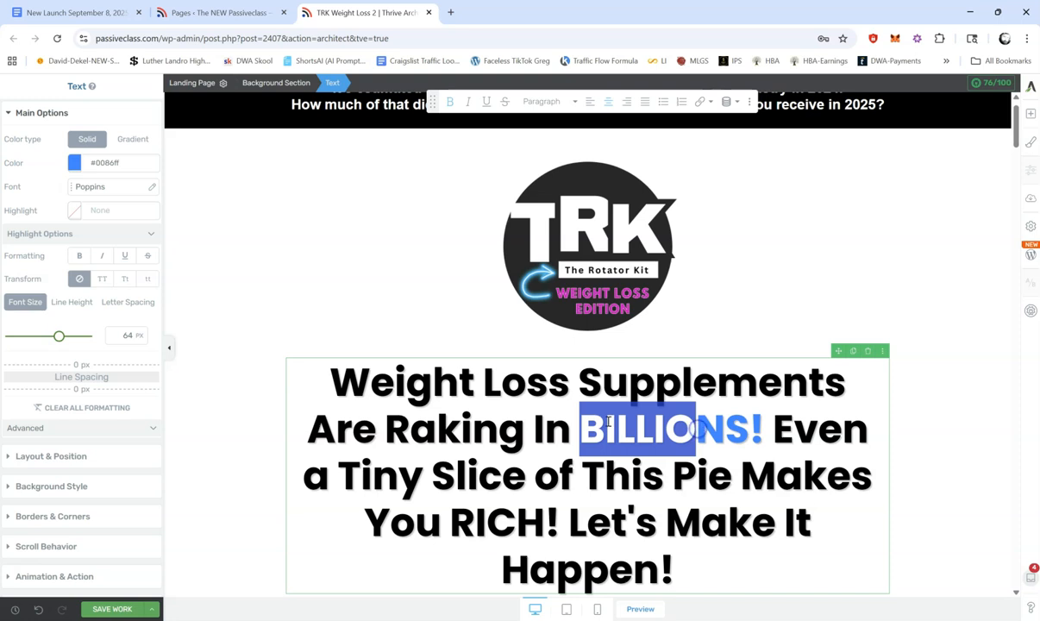
{"action": "left_click", "coordinate": [115, 163]}
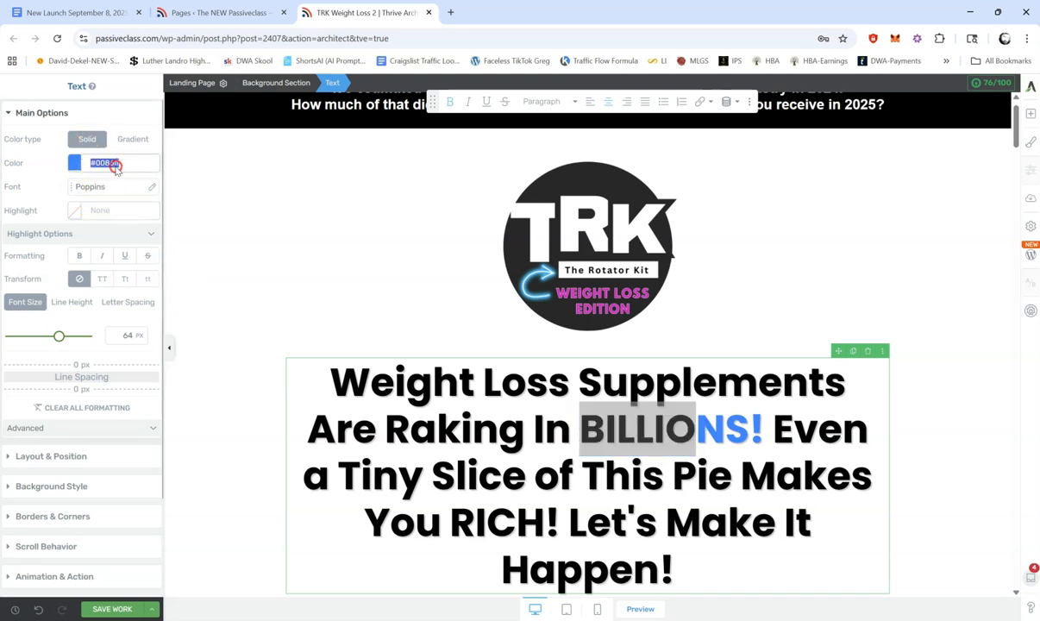
{"action": "right_click", "coordinate": [115, 165]}
{"action": "left_click", "coordinate": [159, 216]}
{"action": "left_click", "coordinate": [498, 431]}
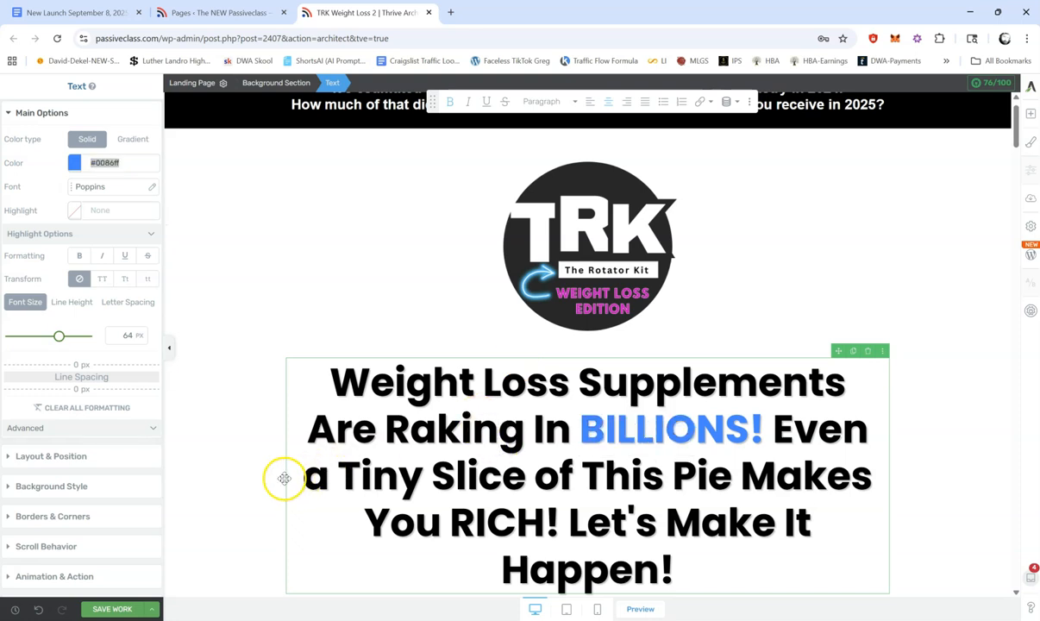
Step: Apply the copied blue #0086ff to the headline words "Tiny Slice of This Pie"
{"action": "left_click_drag", "start_coordinate": [339, 470], "coordinate": [728, 468]}
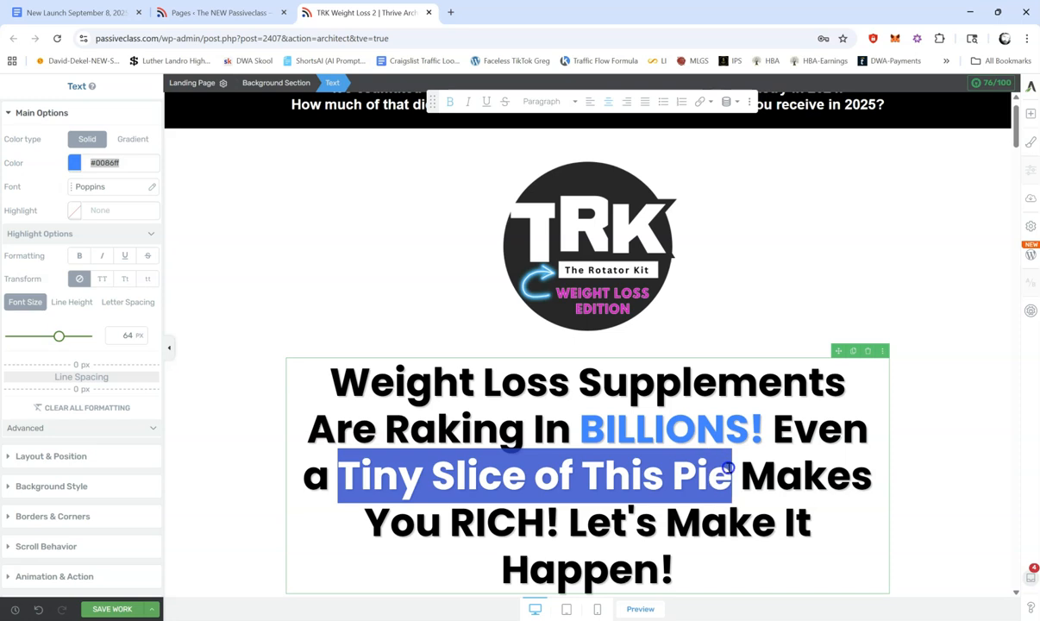
{"action": "left_click", "coordinate": [75, 161]}
{"action": "left_click", "coordinate": [69, 329]}
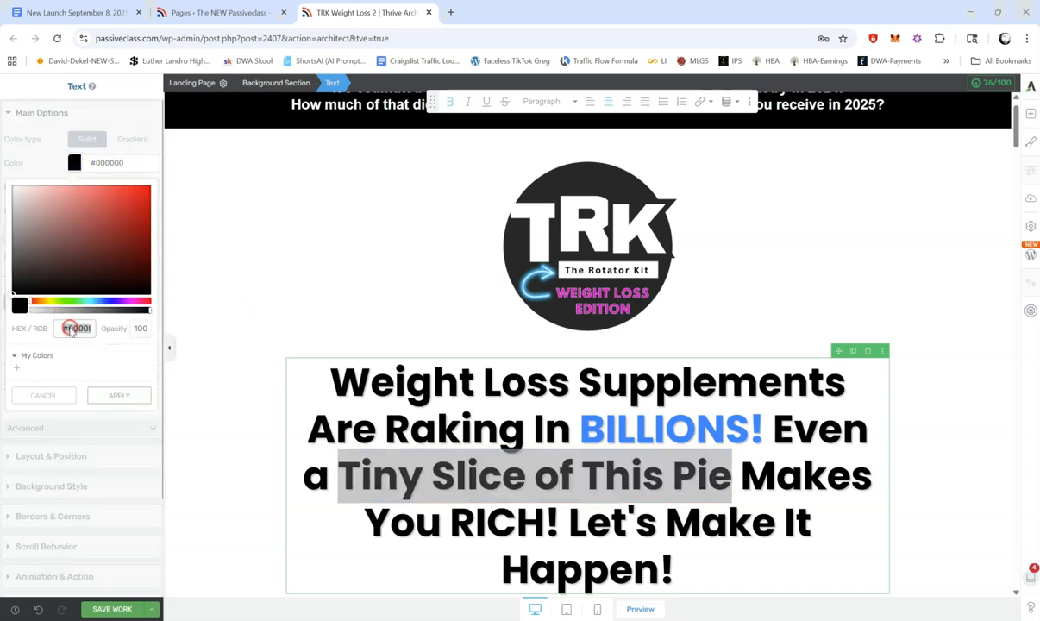
{"action": "right_click", "coordinate": [76, 326]}
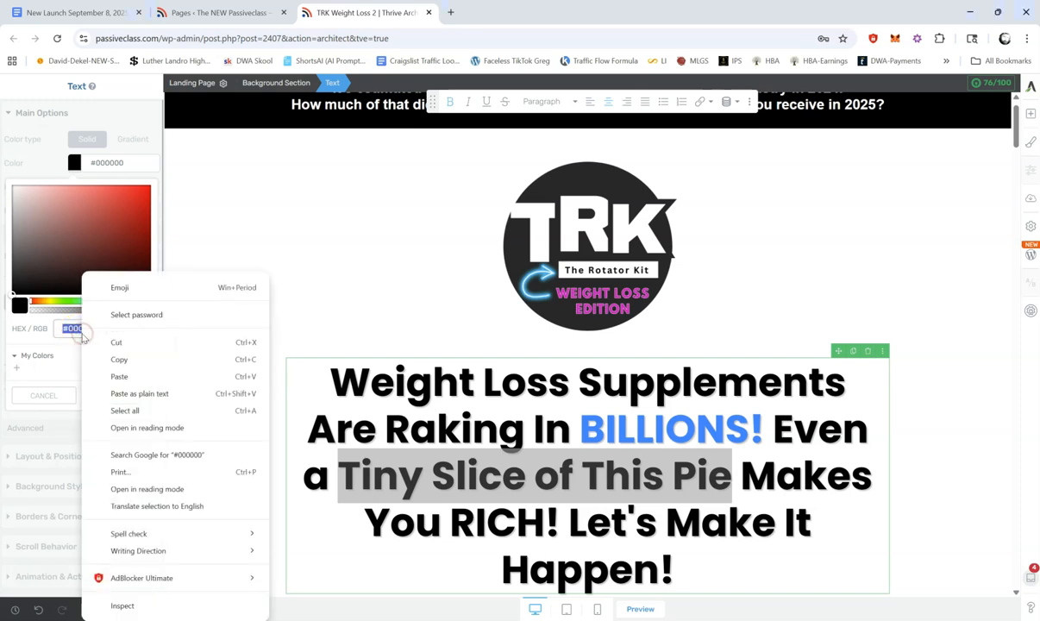
{"action": "left_click", "coordinate": [133, 377]}
{"action": "left_click", "coordinate": [120, 395]}
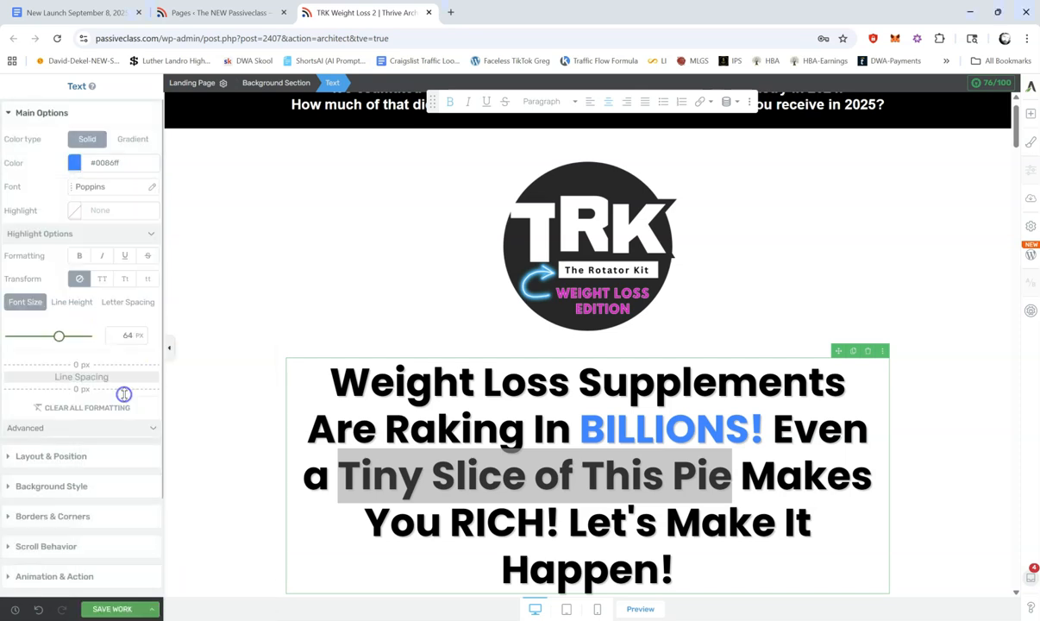
{"action": "left_click", "coordinate": [677, 420]}
Step: Underline the word "RICH" in the headline
{"action": "left_click", "coordinate": [463, 519]}
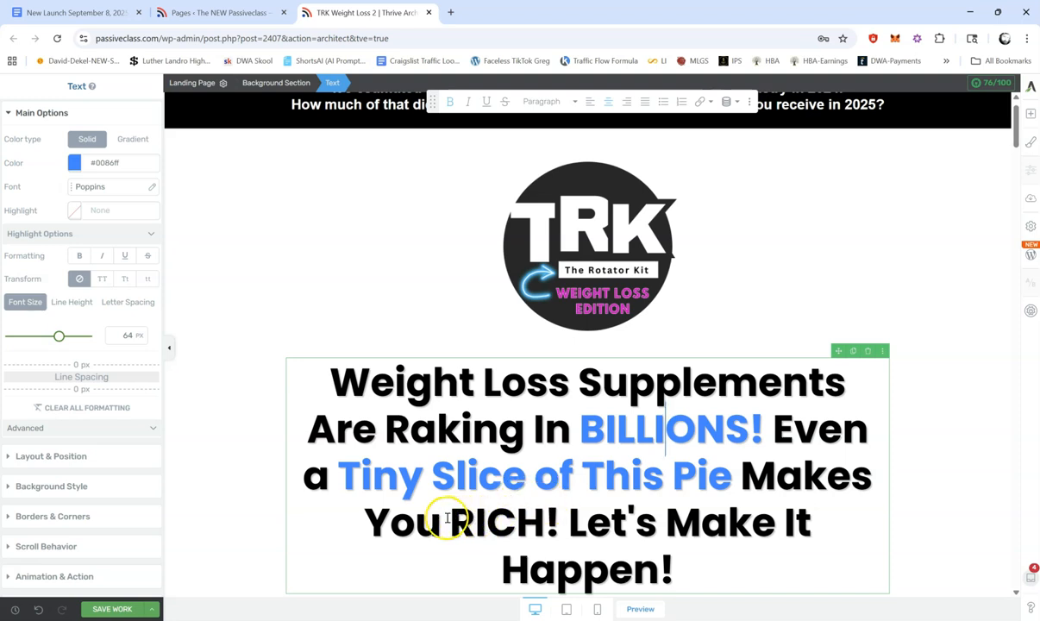
{"action": "left_click_drag", "start_coordinate": [449, 518], "coordinate": [542, 515]}
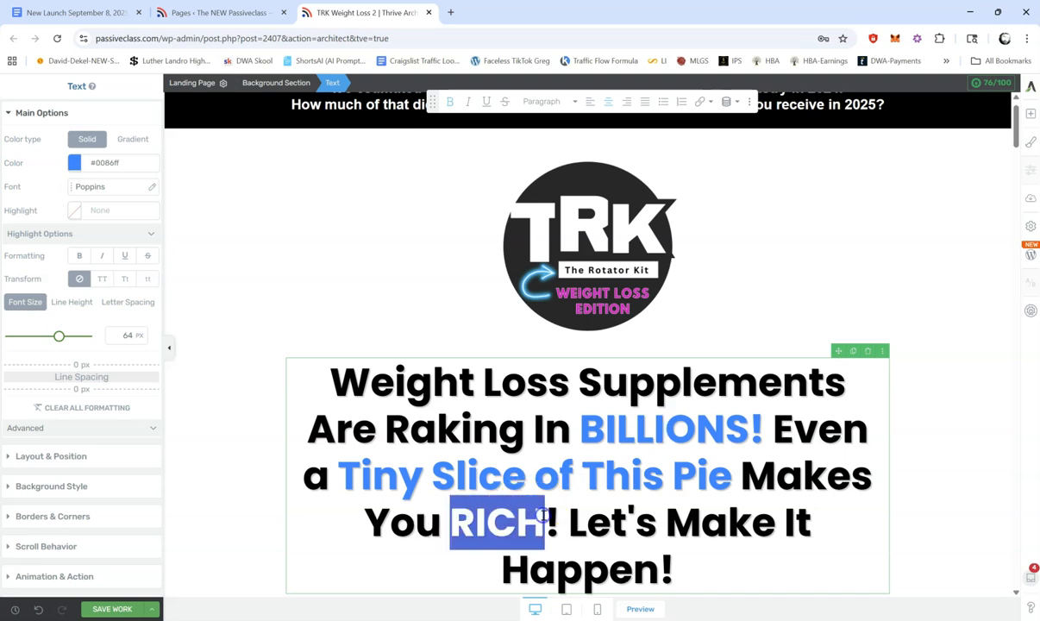
{"action": "left_click", "coordinate": [486, 101]}
{"action": "left_click", "coordinate": [662, 538]}
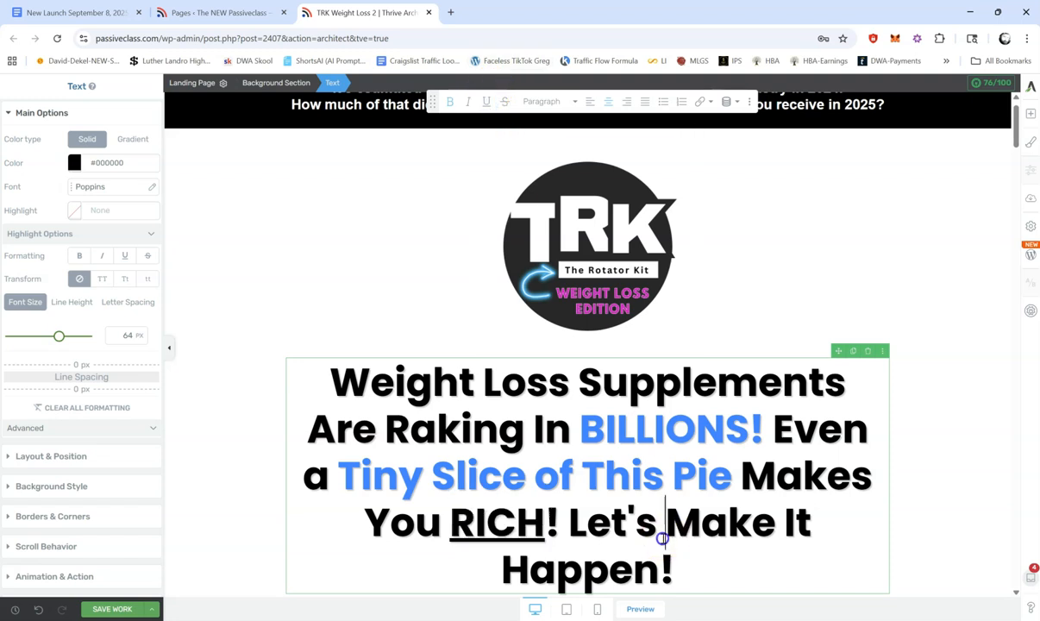
{"action": "left_click", "coordinate": [665, 522]}
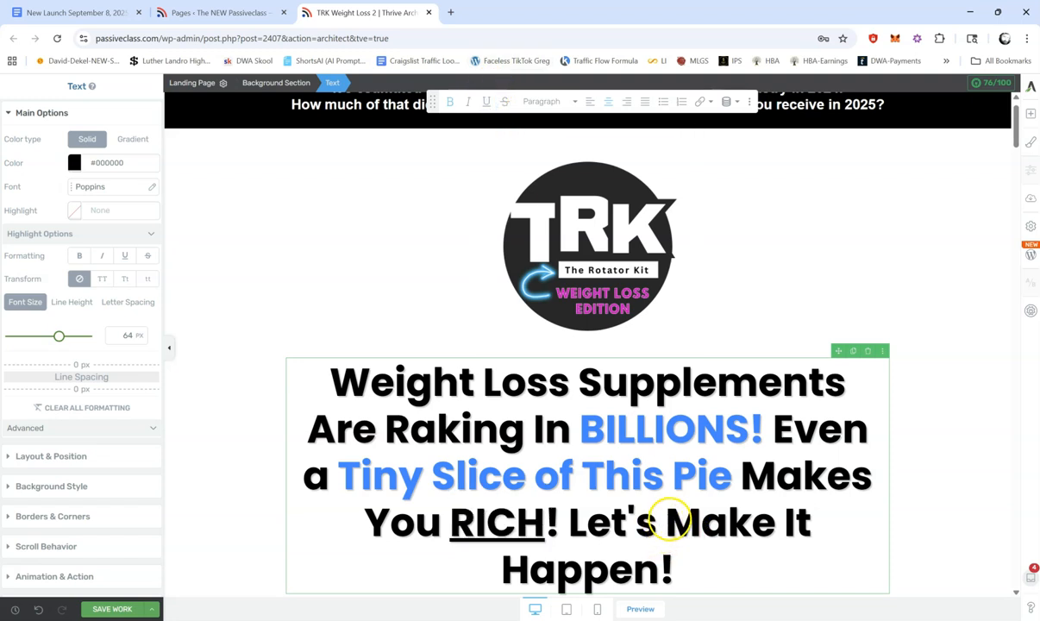
{"action": "left_click_drag", "start_coordinate": [569, 522], "coordinate": [660, 569]}
Step: Set the headline text's left and right margins to 175 px each
{"action": "left_click", "coordinate": [387, 417]}
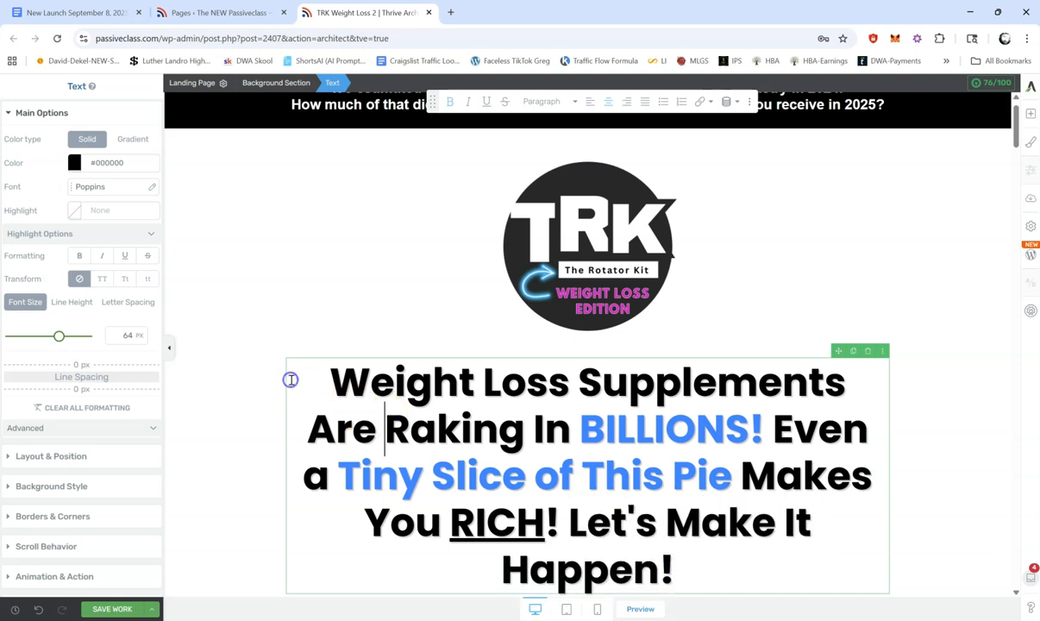
{"action": "left_click", "coordinate": [54, 457]}
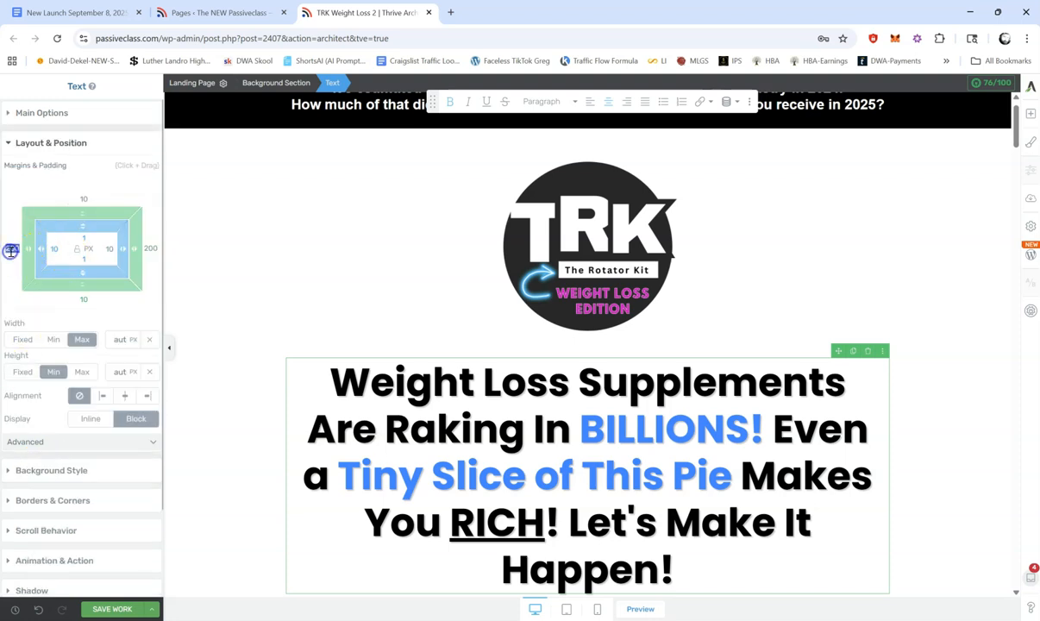
{"action": "type", "text": "175"}
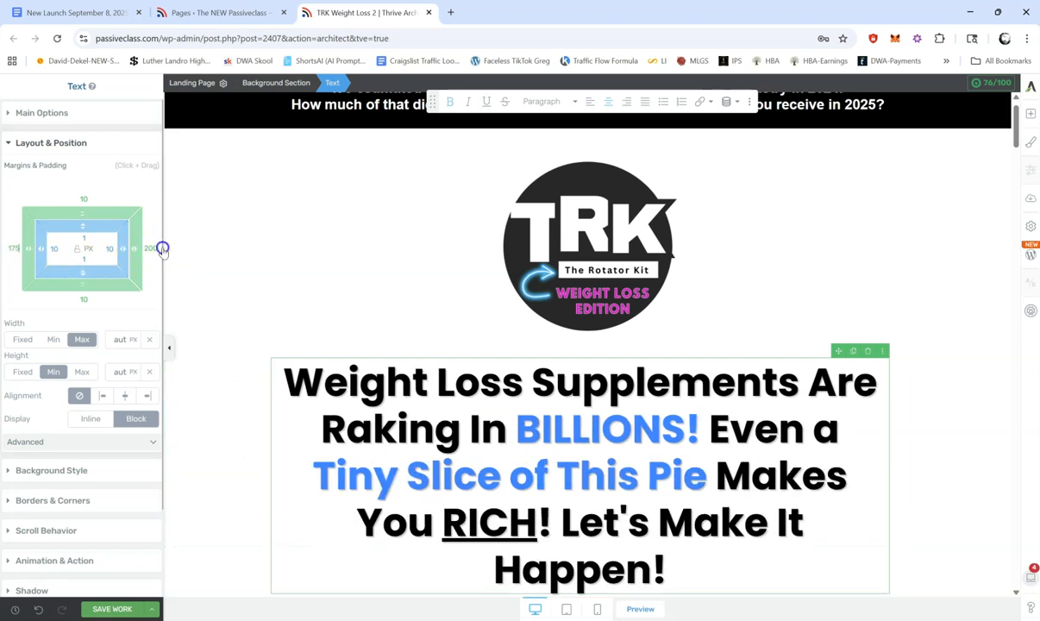
{"action": "type", "text": "175"}
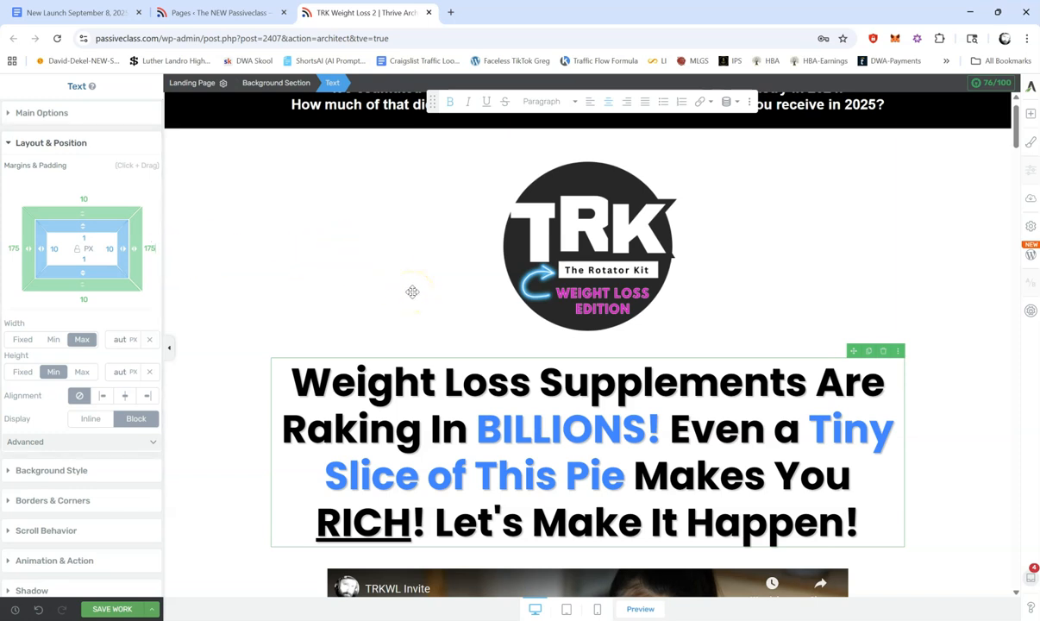
Step: Select the TRK logo image above the headline and save the page changes
{"action": "left_click", "coordinate": [554, 268]}
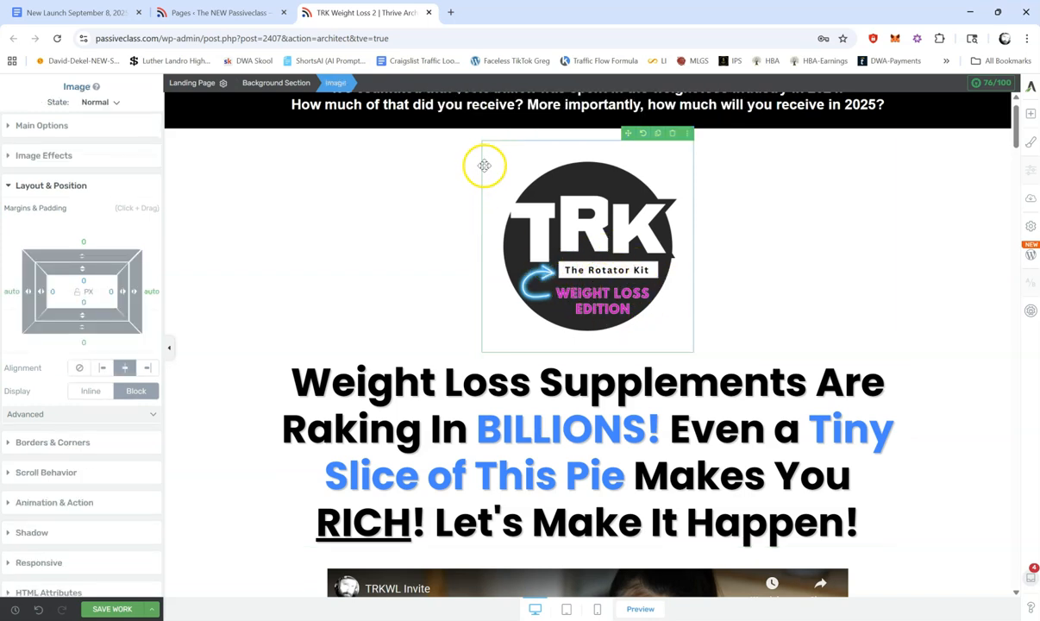
{"action": "left_click", "coordinate": [392, 269]}
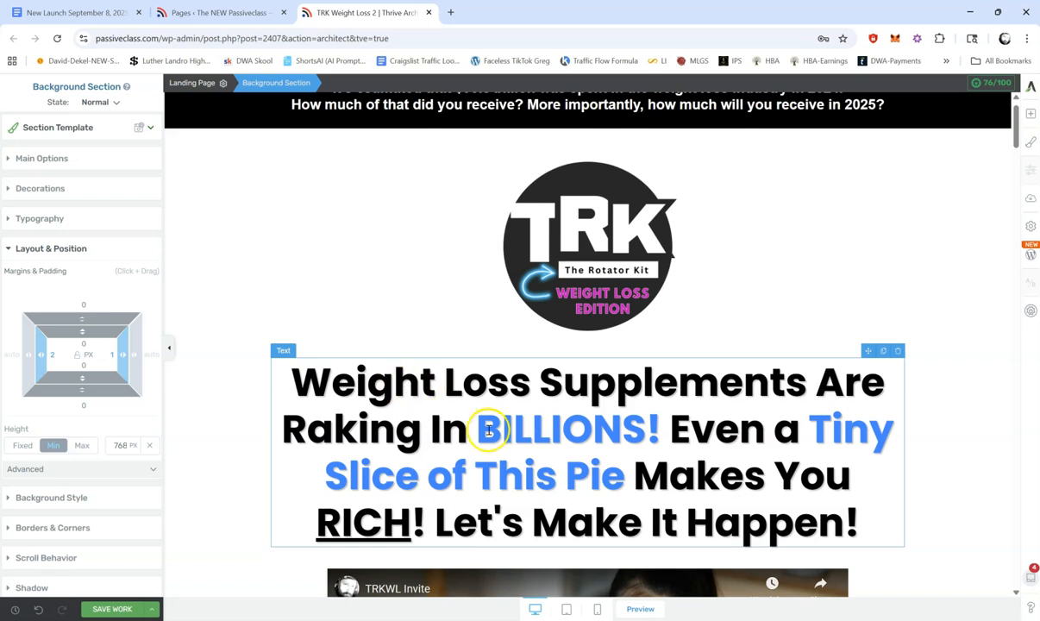
{"action": "left_click", "coordinate": [562, 277]}
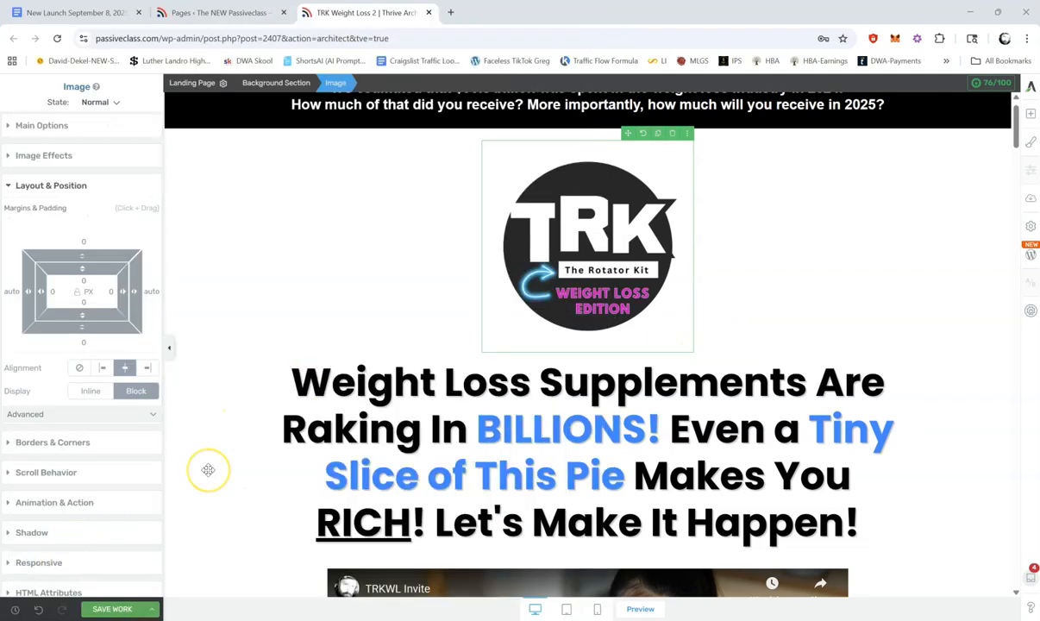
{"action": "left_click", "coordinate": [110, 609]}
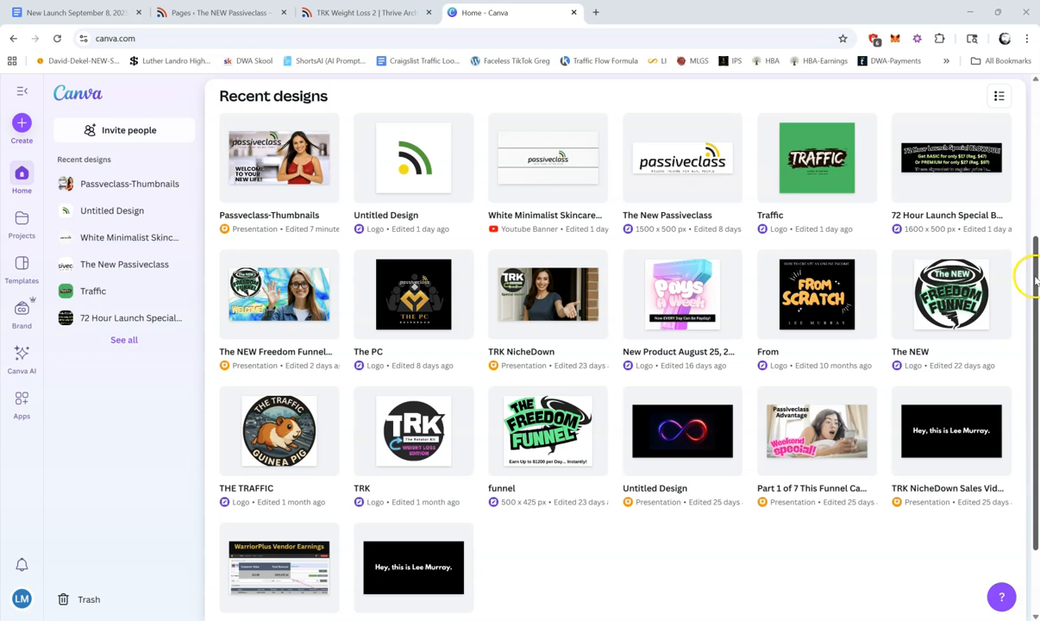
Step: Switch to Canva, open the recent TRK logo design and duplicate its third page with the NicheDown logo
{"action": "left_click_drag", "start_coordinate": [1034, 277], "coordinate": [1035, 237]}
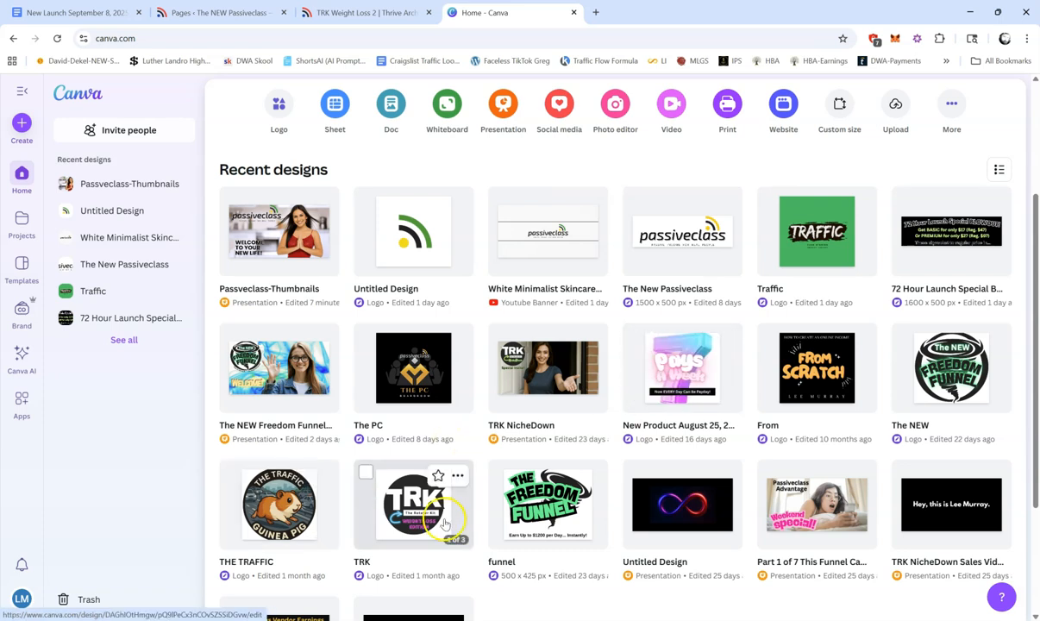
{"action": "left_click", "coordinate": [414, 500]}
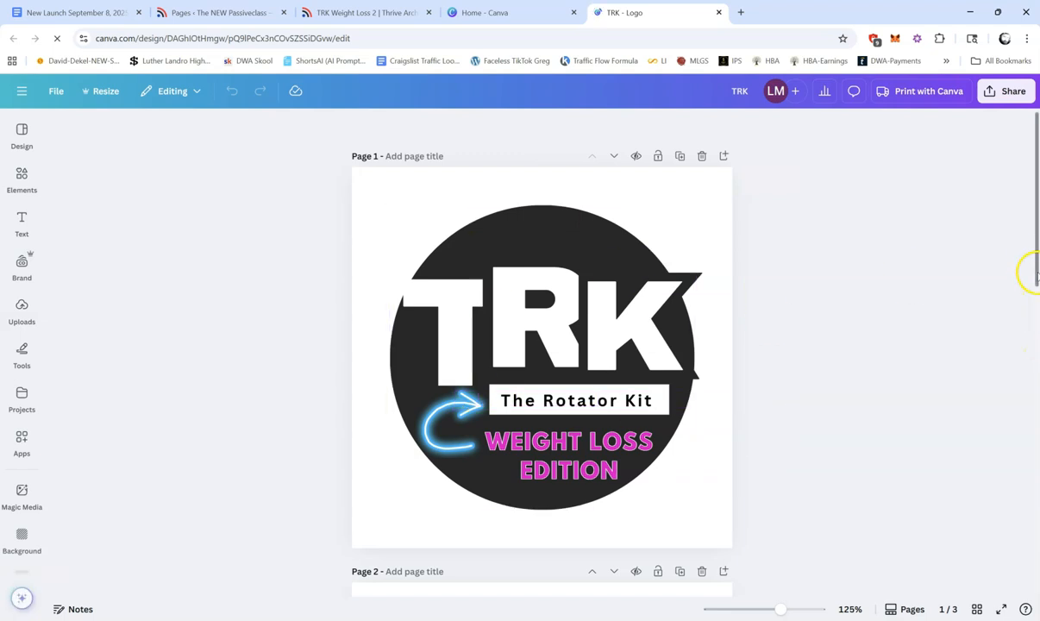
{"action": "left_click_drag", "start_coordinate": [1036, 244], "coordinate": [1037, 609]}
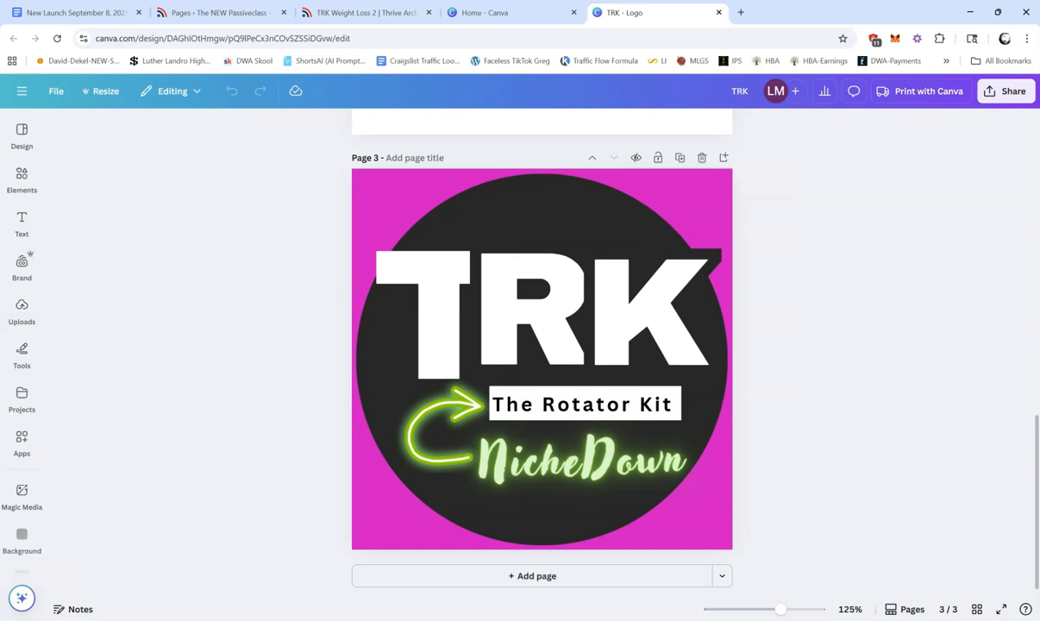
{"action": "left_click", "coordinate": [679, 157]}
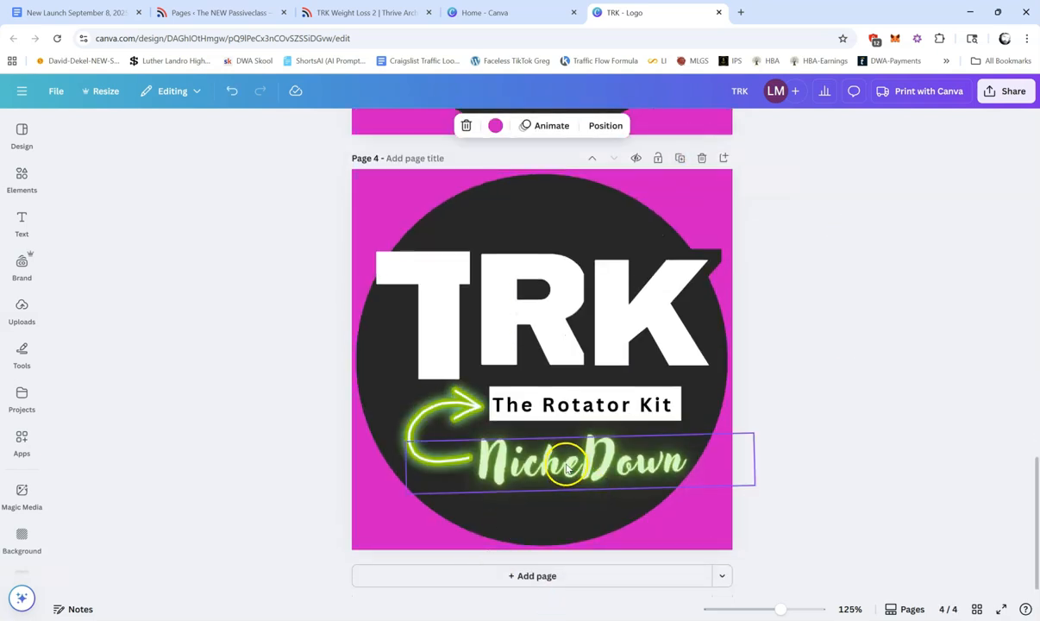
Step: Replace the "NicheDown" text on the duplicated logo page with "Weight Loss"
{"action": "double_click", "coordinate": [566, 467]}
{"action": "type", "text": "W"}
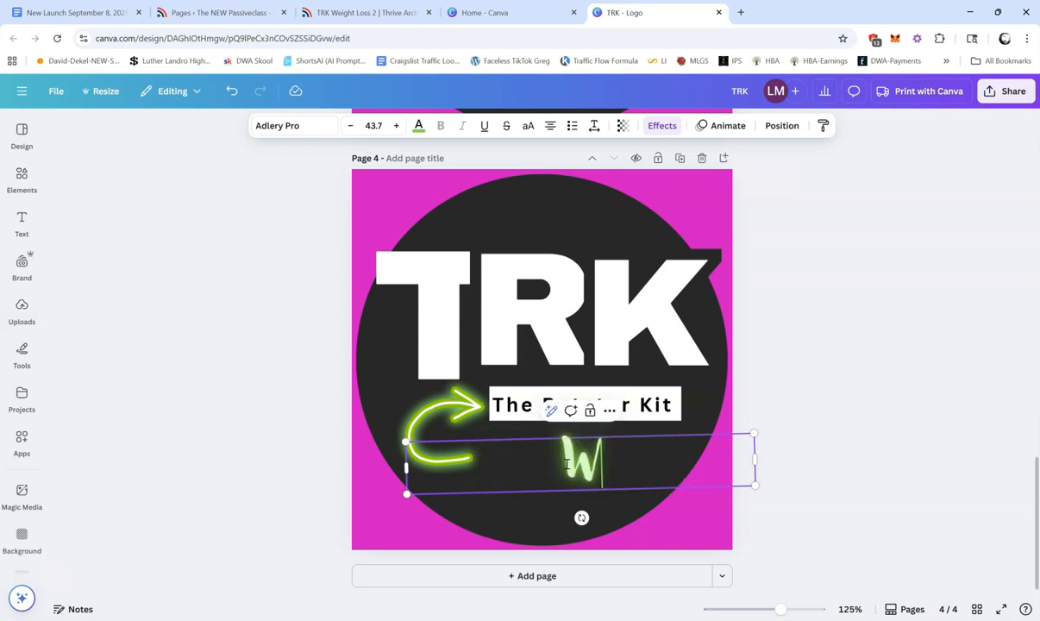
{"action": "type", "text": "eight Loss"}
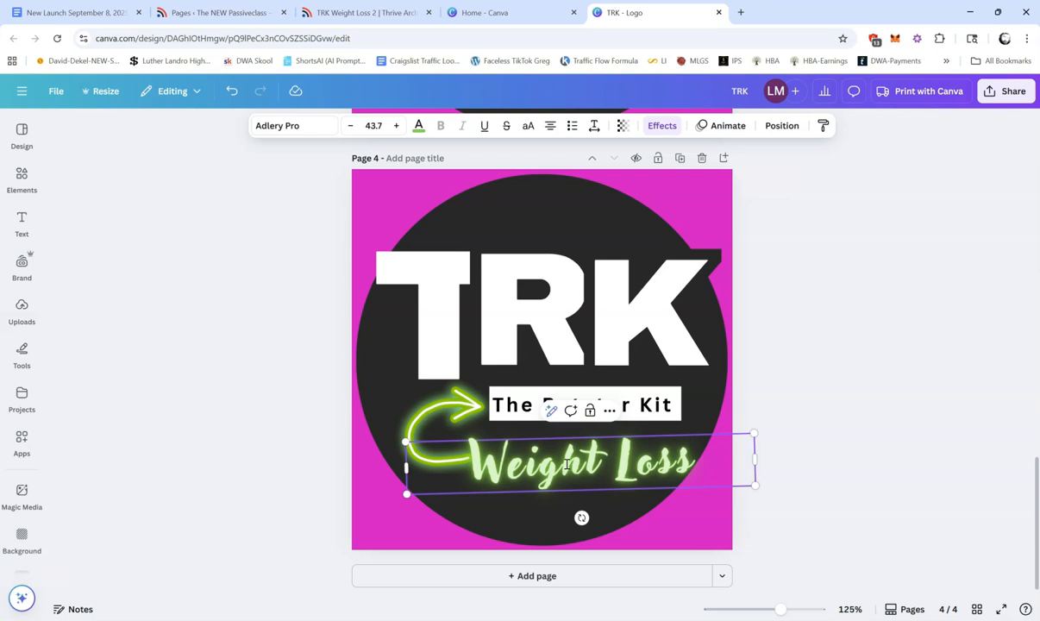
{"action": "type", "text": " 2"}
{"action": "key", "text": "BackSpace"}
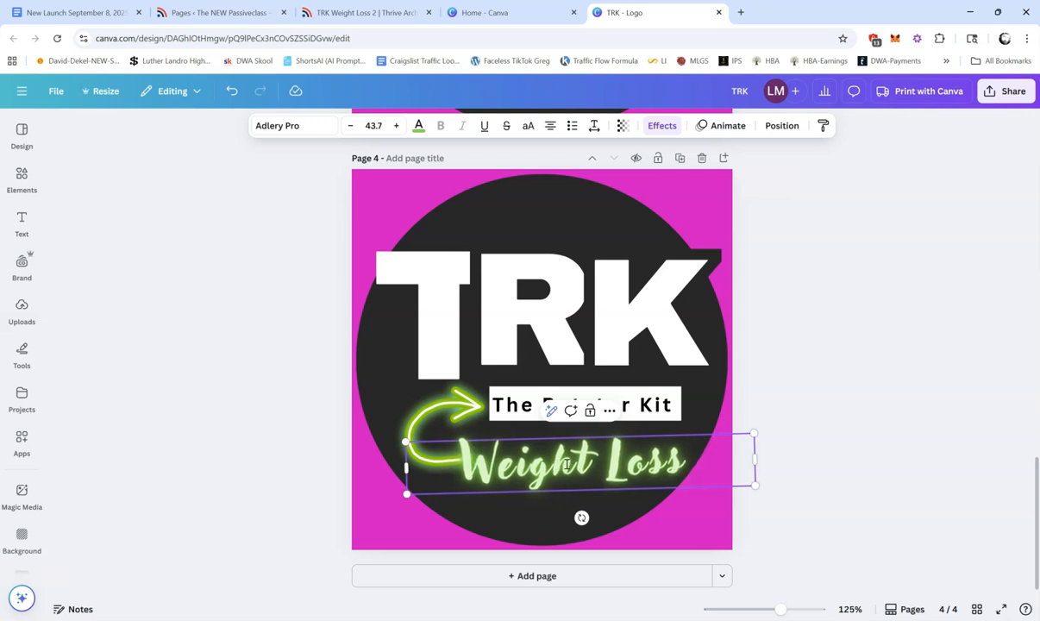
{"action": "key", "text": "BackSpace"}
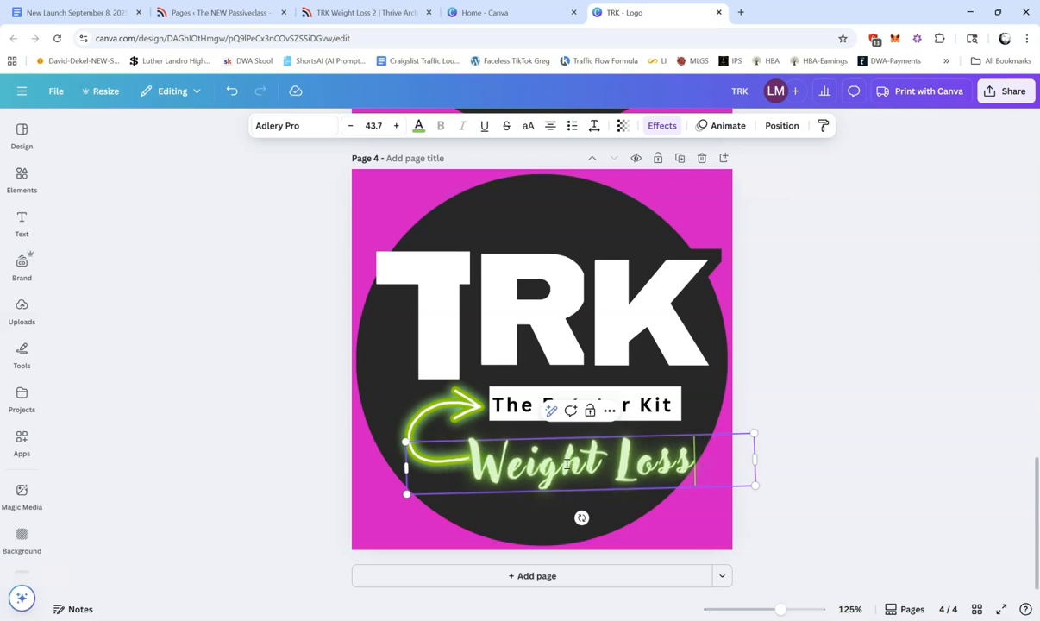
Step: Reduce the "Weight Loss" text's font size to 38.7 and select the dark circle behind it
{"action": "left_click", "coordinate": [351, 126]}
{"action": "left_click", "coordinate": [351, 126]}
{"action": "left_click", "coordinate": [351, 127]}
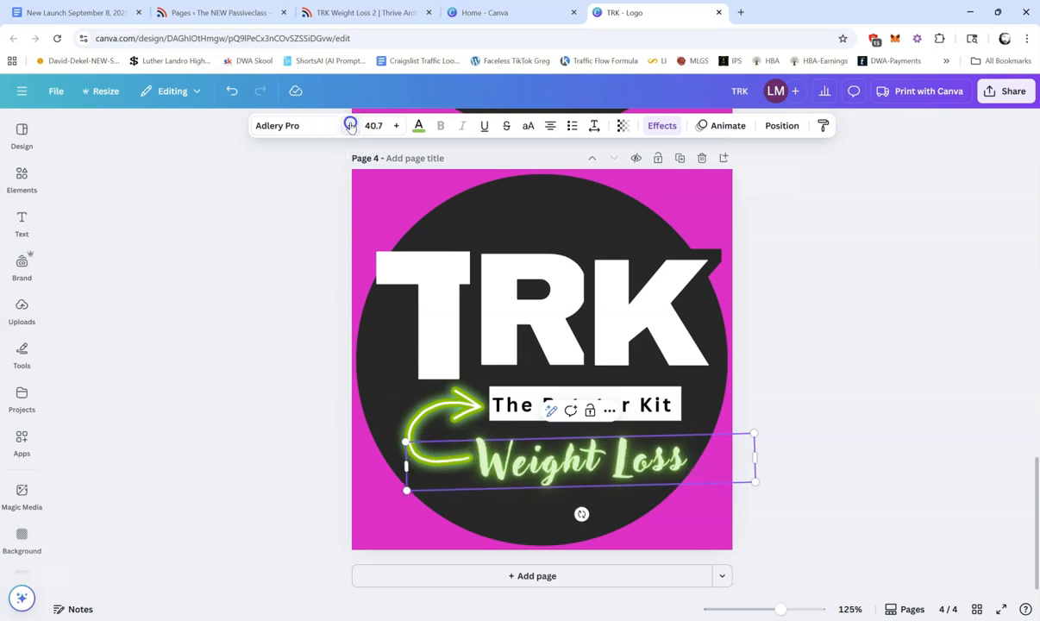
{"action": "left_click", "coordinate": [351, 127]}
{"action": "left_click", "coordinate": [351, 127]}
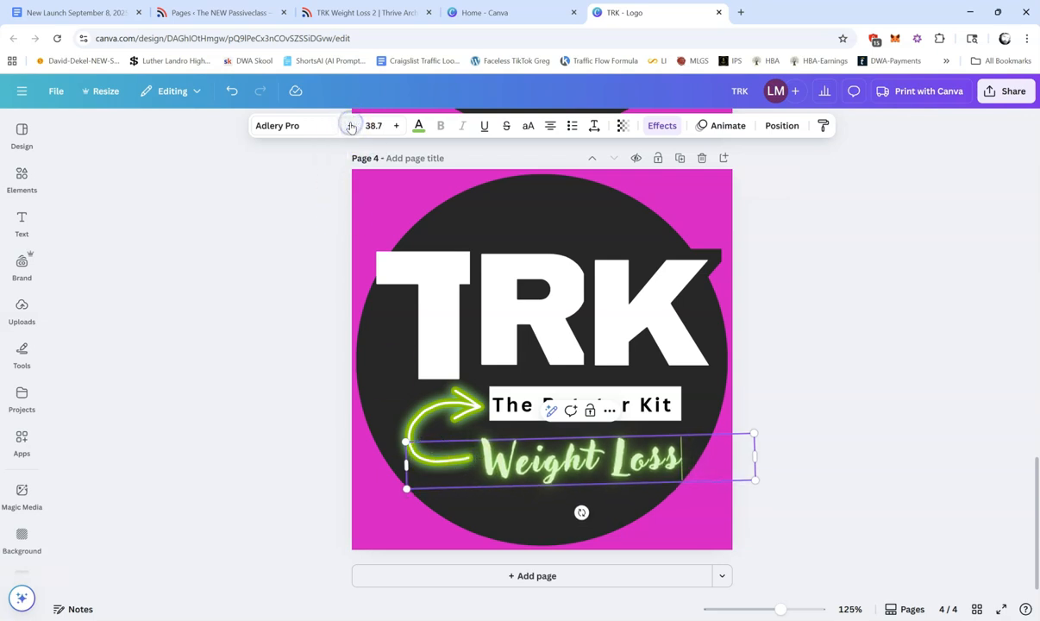
{"action": "left_click", "coordinate": [521, 521]}
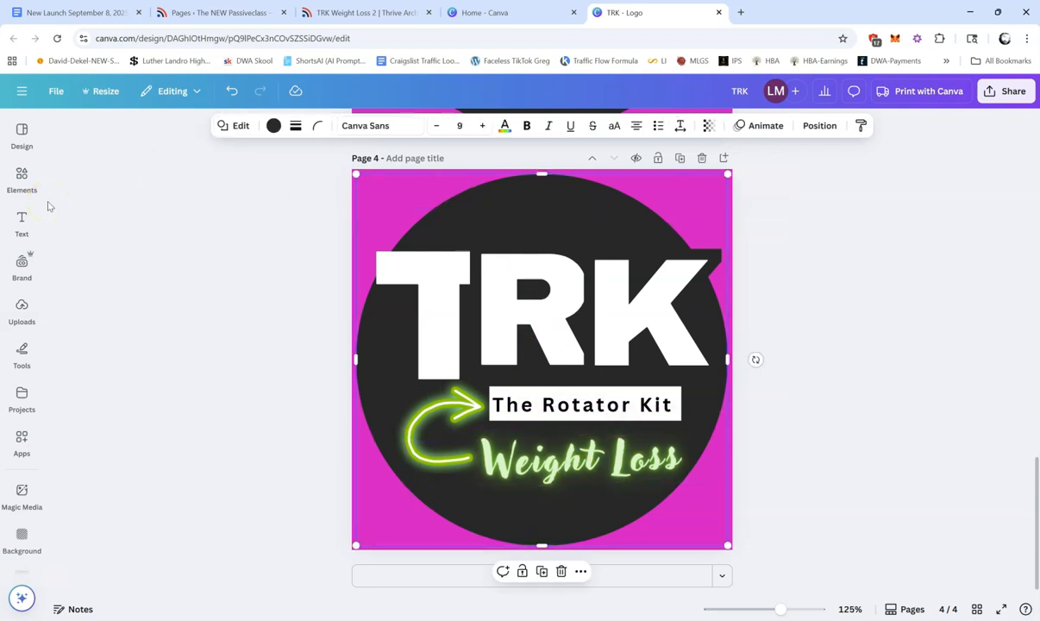
Step: Recolor the neon arrow beside "The Rotator Kit", trying red and settling on the dark indigo default color
{"action": "left_click", "coordinate": [436, 424]}
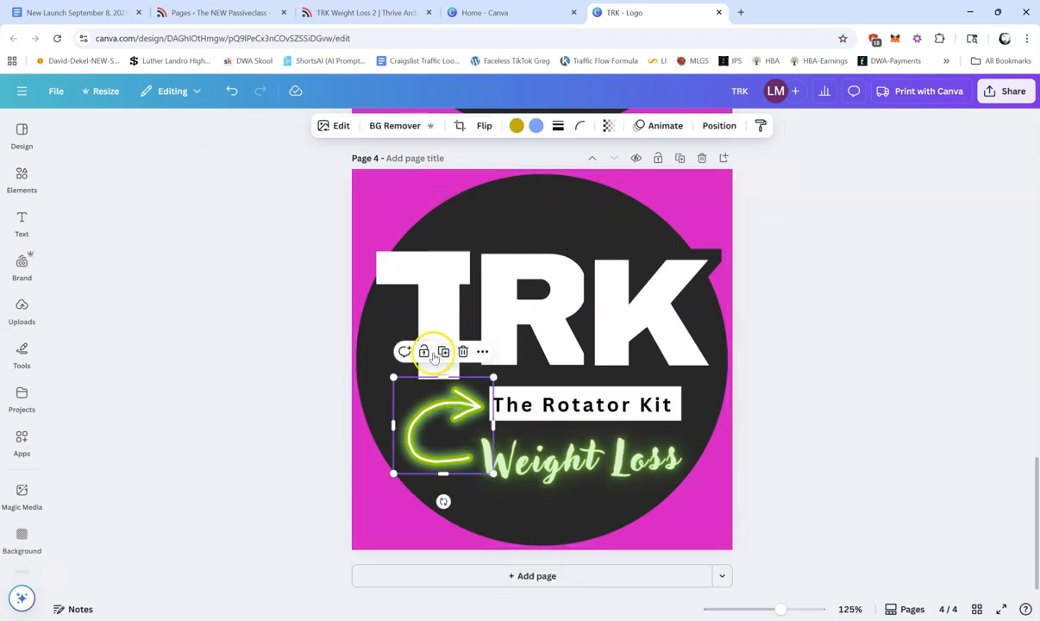
{"action": "double_click", "coordinate": [428, 422]}
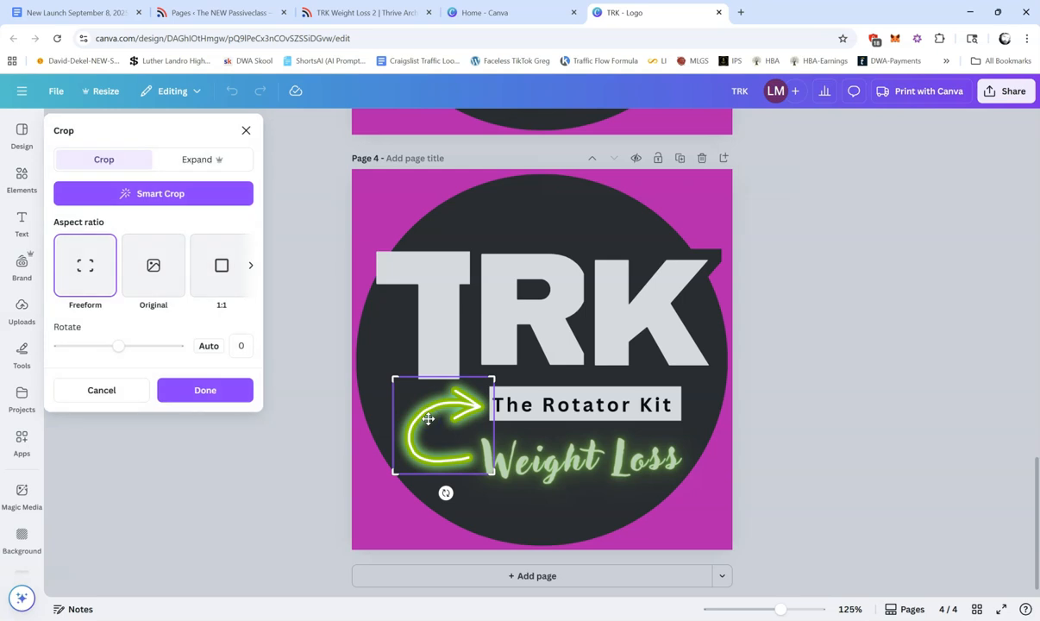
{"action": "left_click", "coordinate": [246, 131]}
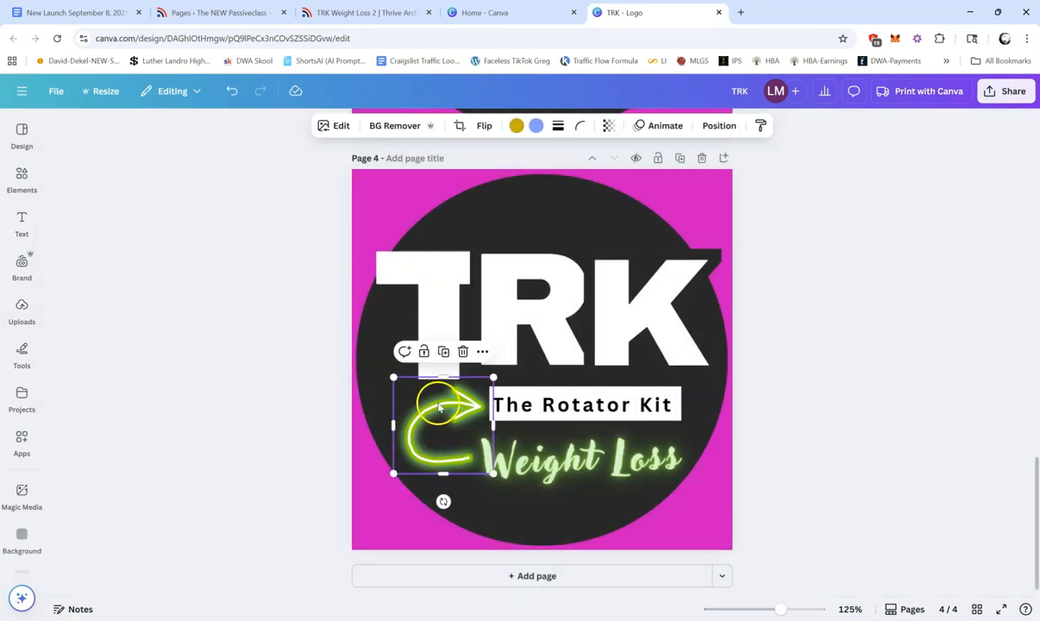
{"action": "left_click", "coordinate": [515, 126]}
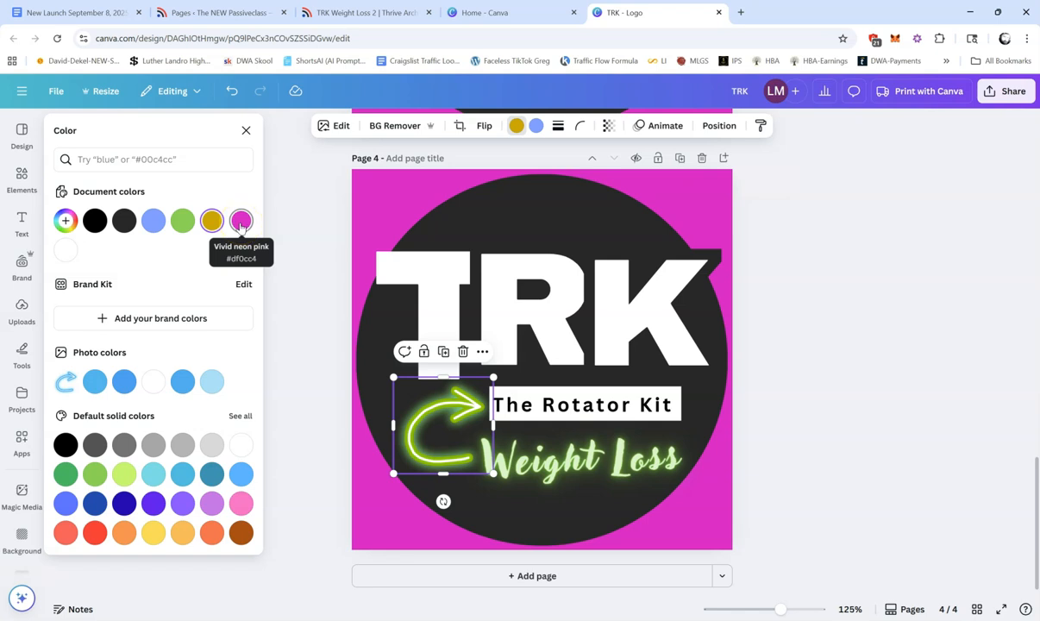
{"action": "left_click", "coordinate": [94, 533]}
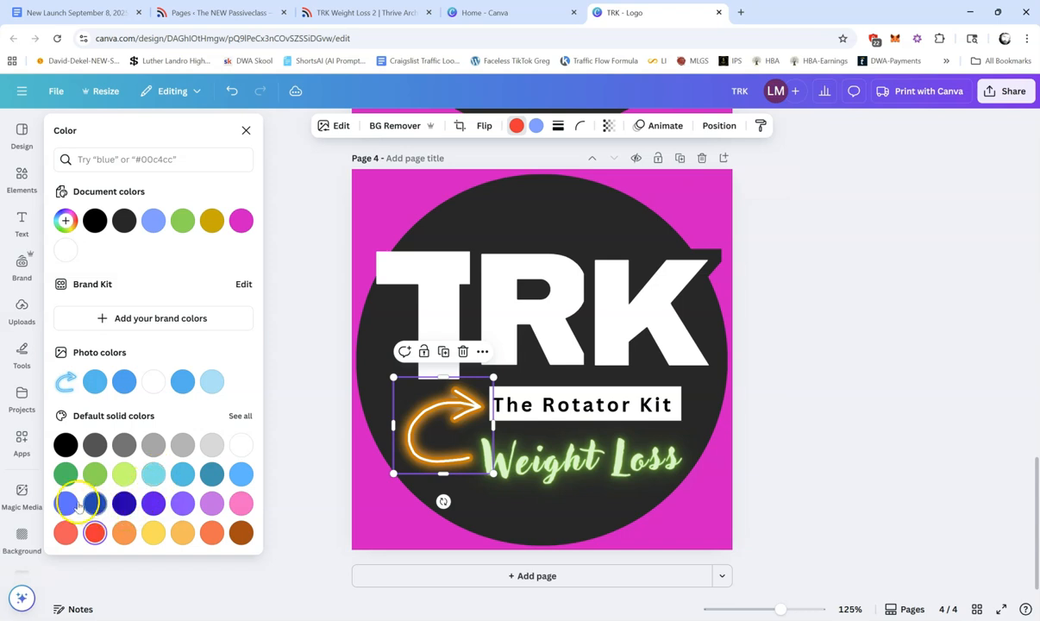
{"action": "left_click", "coordinate": [124, 505]}
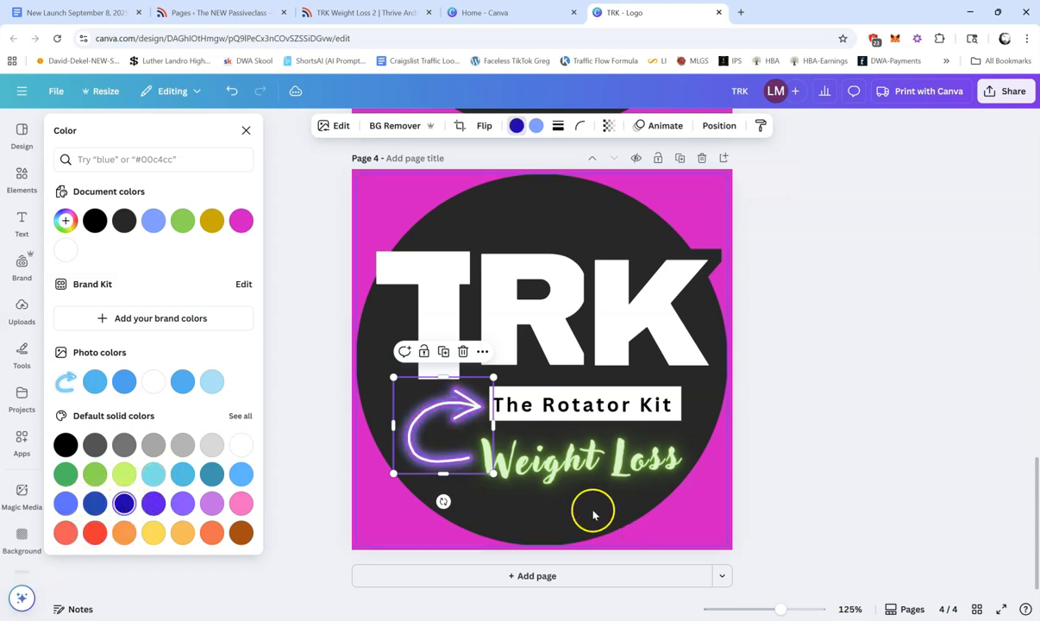
Step: Recolor the "Weight Loss" text, trying vivid indigo #1800ad and settling on the lighter purple from the default solid colors
{"action": "double_click", "coordinate": [577, 462]}
{"action": "left_click", "coordinate": [418, 126]}
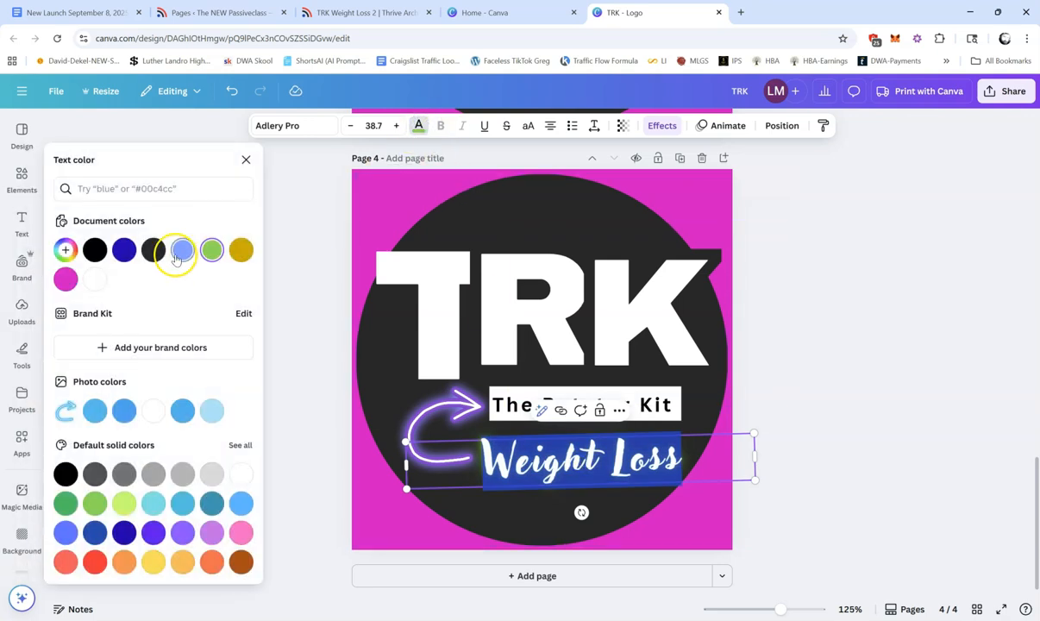
{"action": "left_click", "coordinate": [123, 250]}
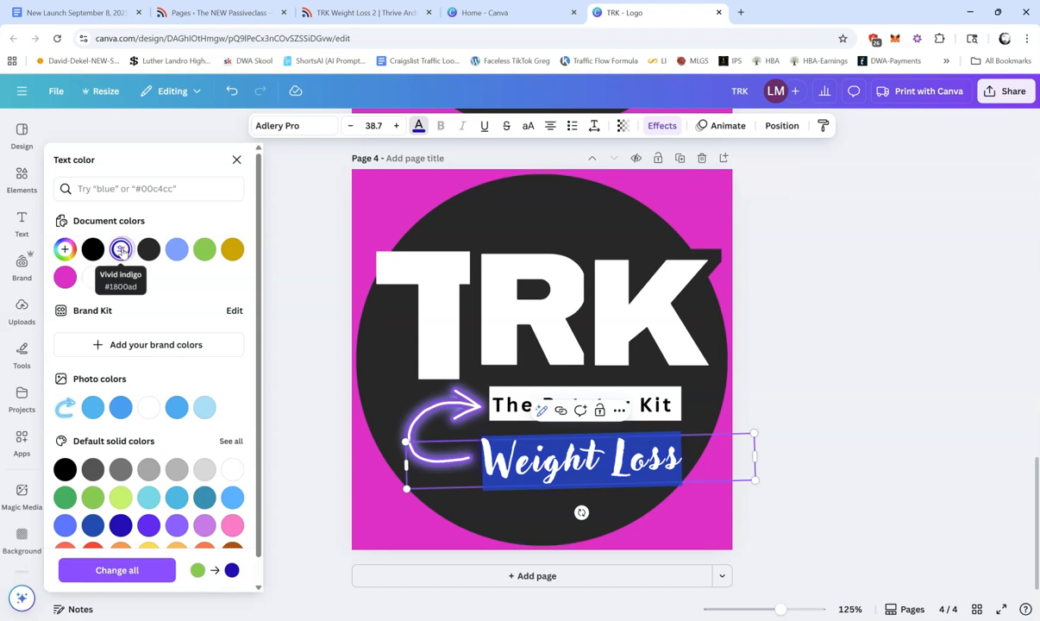
{"action": "left_click", "coordinate": [479, 318]}
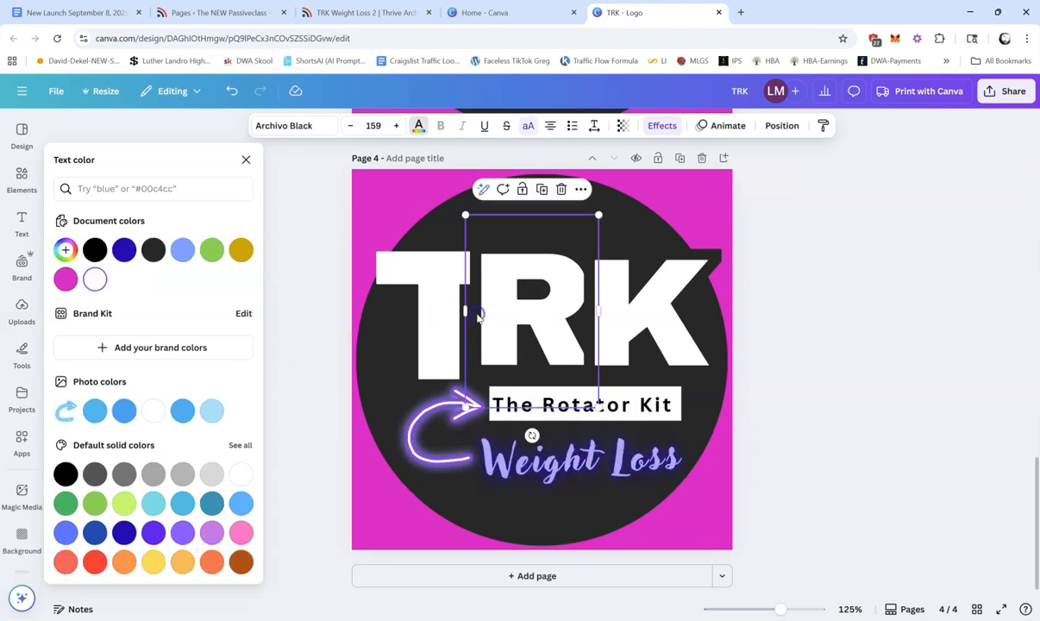
{"action": "double_click", "coordinate": [559, 461]}
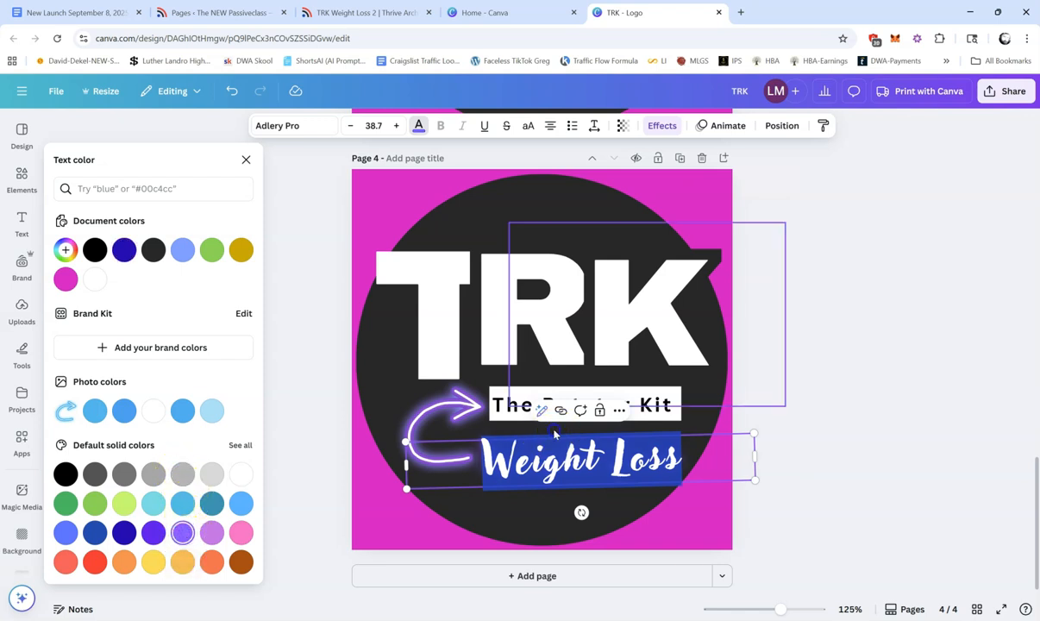
{"action": "left_click", "coordinate": [522, 399]}
Step: Set the Neon effect intensity of the "Weight Loss" text to 93
{"action": "double_click", "coordinate": [571, 466]}
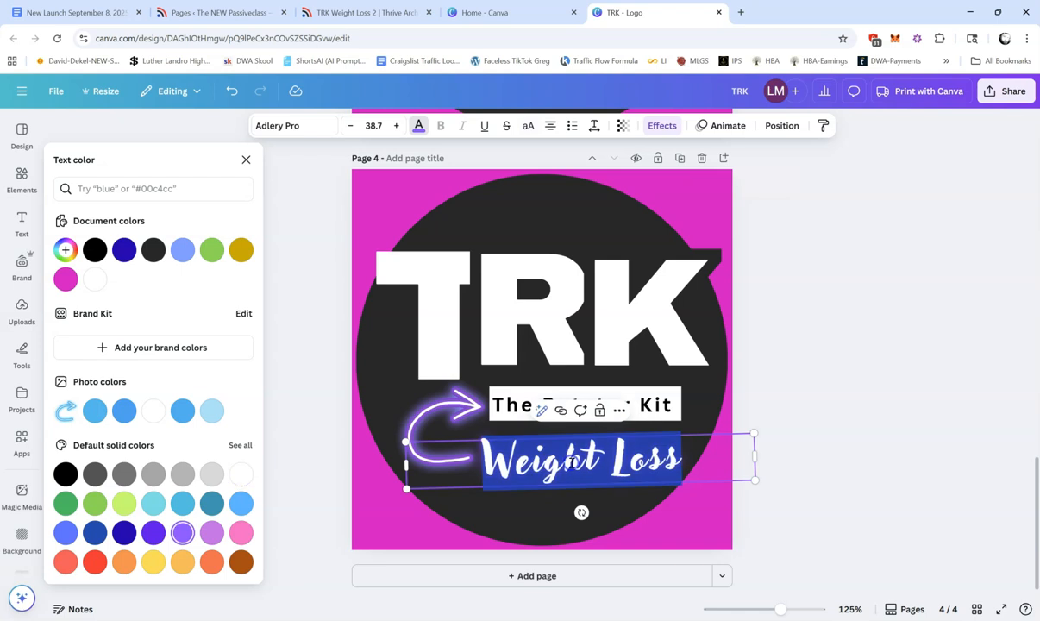
{"action": "left_click", "coordinate": [662, 126]}
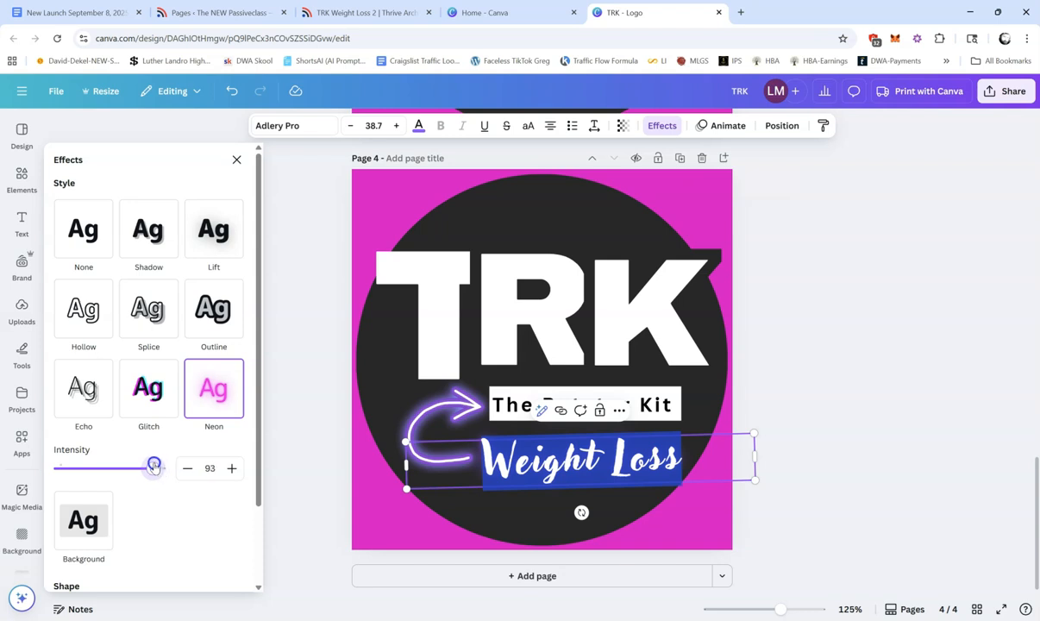
{"action": "left_click", "coordinate": [512, 369]}
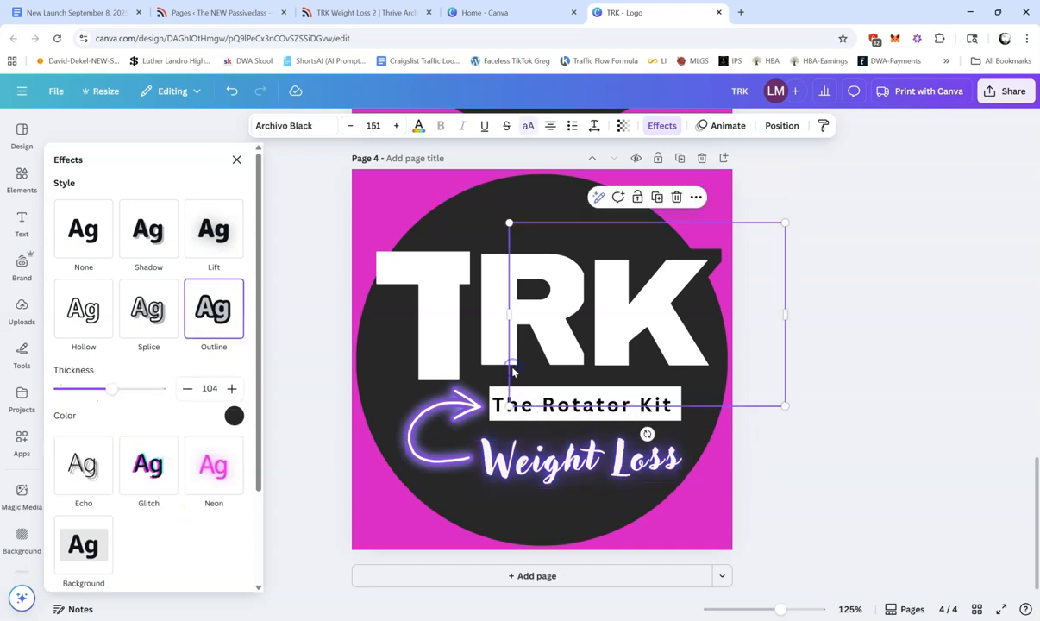
{"action": "left_click", "coordinate": [740, 442]}
{"action": "left_click", "coordinate": [536, 517]}
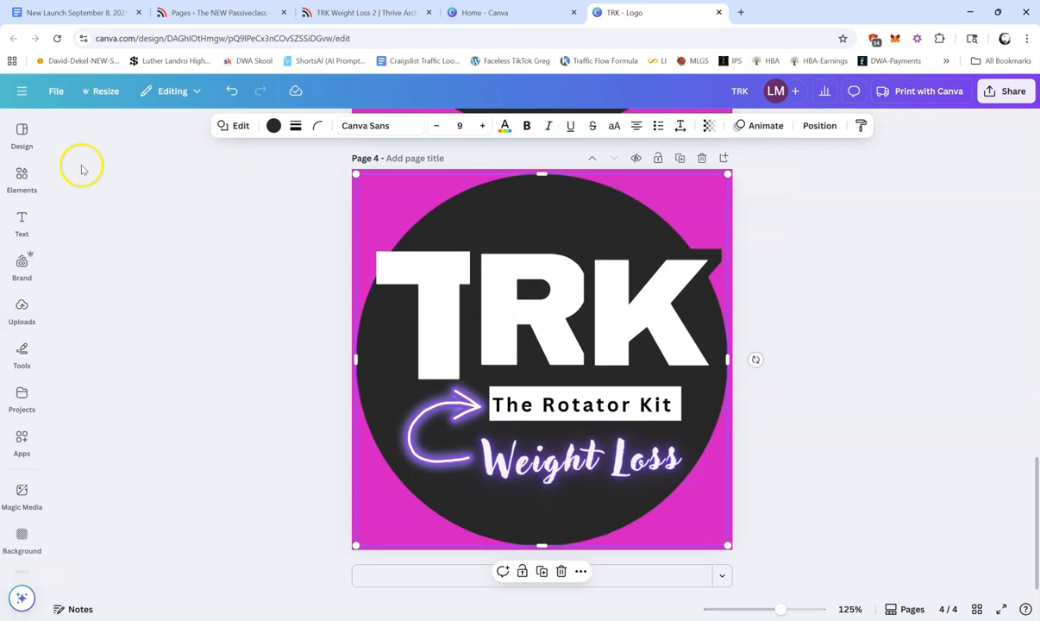
Step: Search the elements for "2" and add the pink balloon number 2 photo to the logo page
{"action": "left_click", "coordinate": [22, 177]}
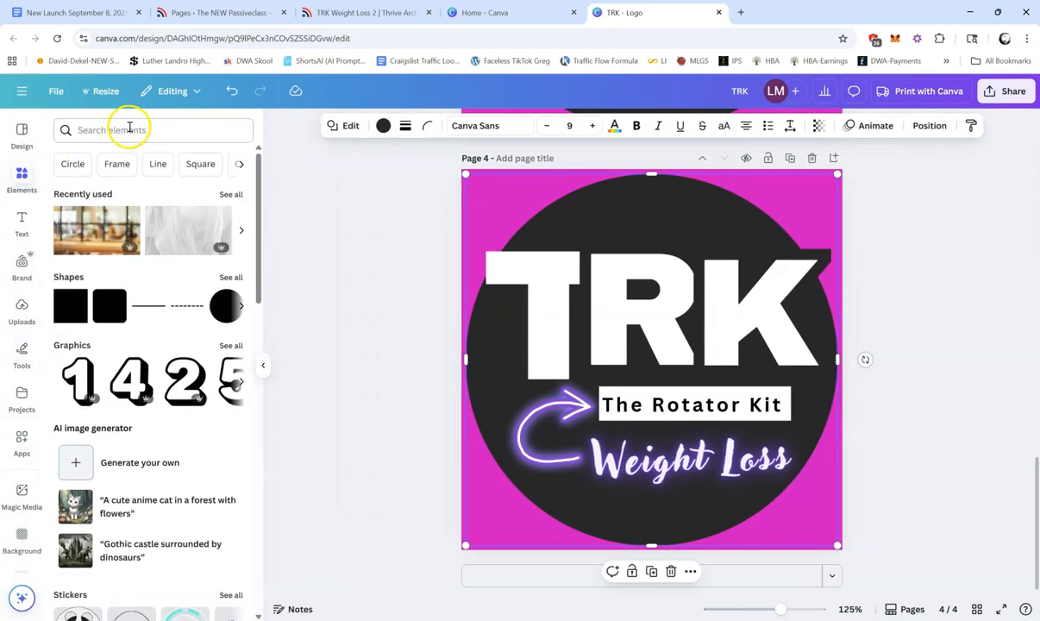
{"action": "left_click", "coordinate": [129, 129]}
{"action": "type", "text": "2"}
{"action": "key", "text": "Return"}
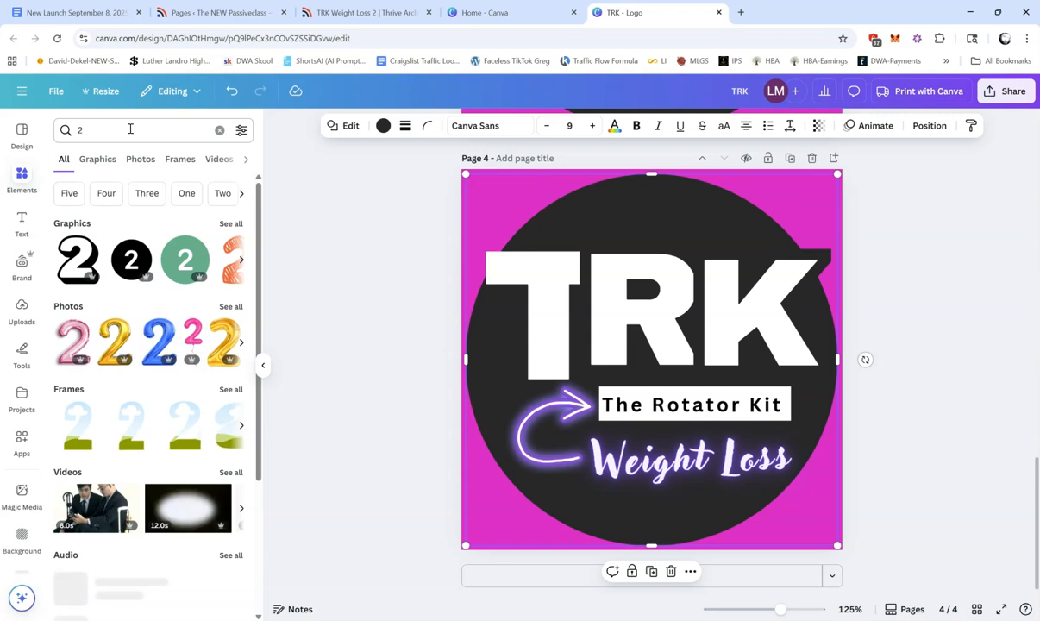
{"action": "left_click", "coordinate": [73, 332]}
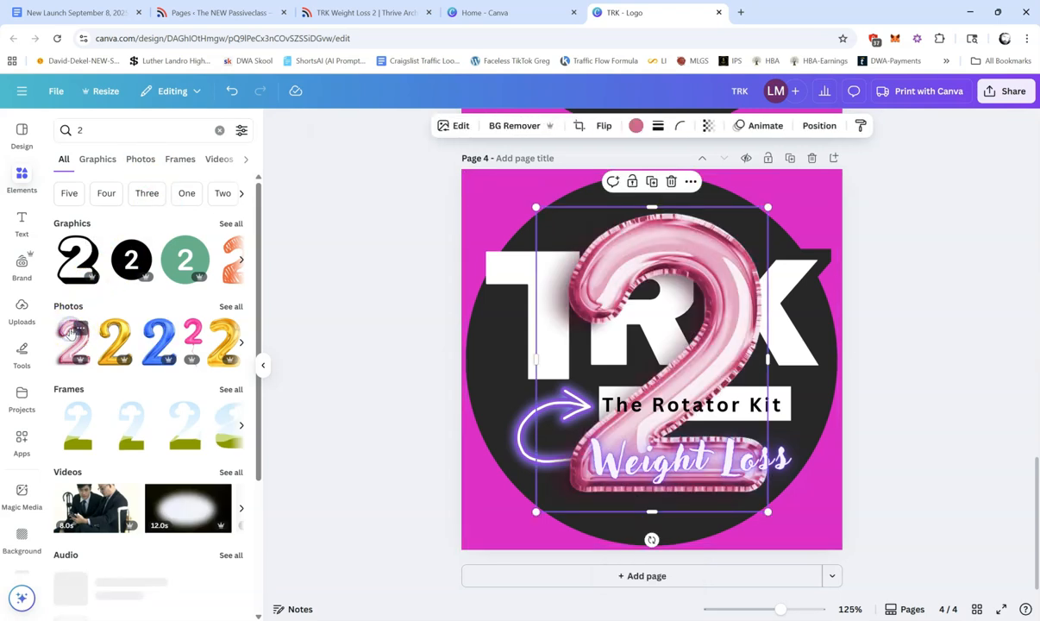
Step: Shrink the pink balloon 2 and place it below the "Weight Loss" text at the circle's lower edge
{"action": "left_click_drag", "start_coordinate": [533, 206], "coordinate": [677, 379]}
{"action": "left_click_drag", "start_coordinate": [737, 414], "coordinate": [716, 452]}
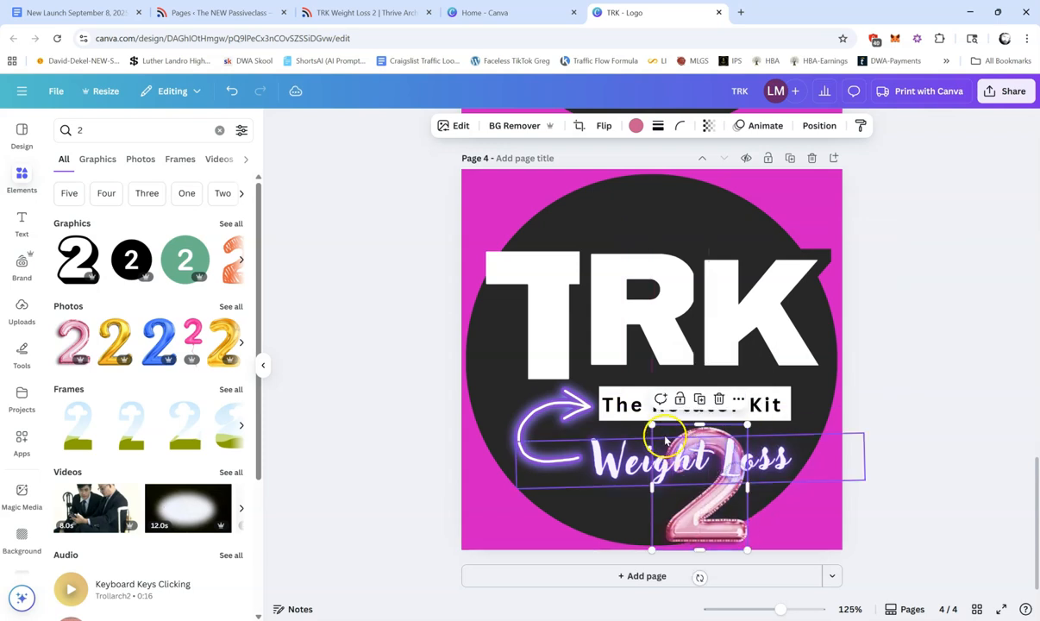
{"action": "left_click_drag", "start_coordinate": [653, 427], "coordinate": [694, 506]}
{"action": "left_click", "coordinate": [938, 420]}
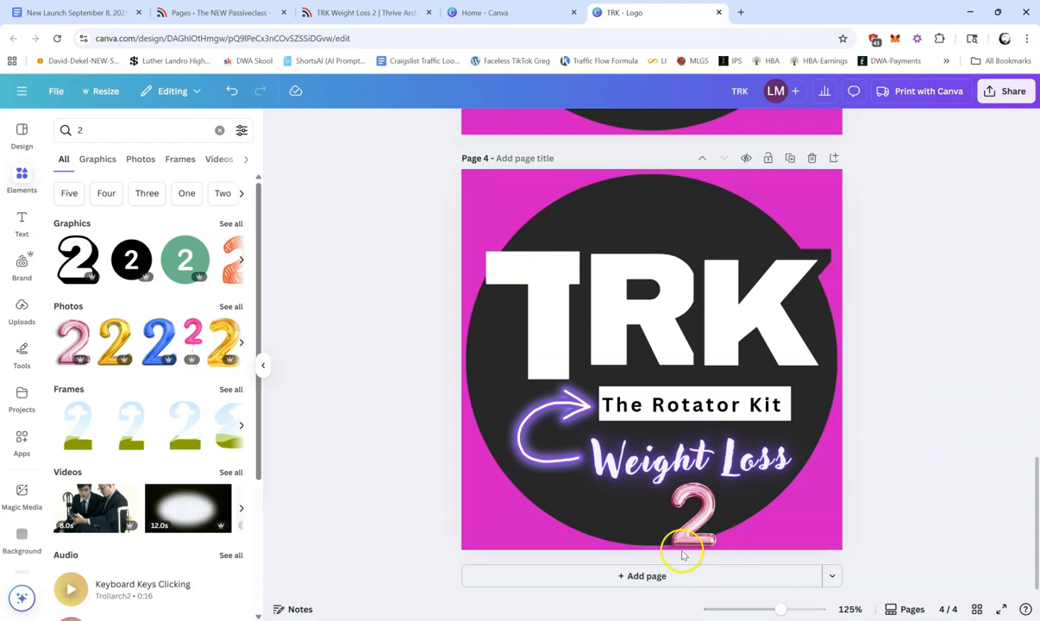
Step: Enlarge the pink balloon 2 slightly and shift it right so it sits beneath the word "Loss"
{"action": "left_click", "coordinate": [690, 513]}
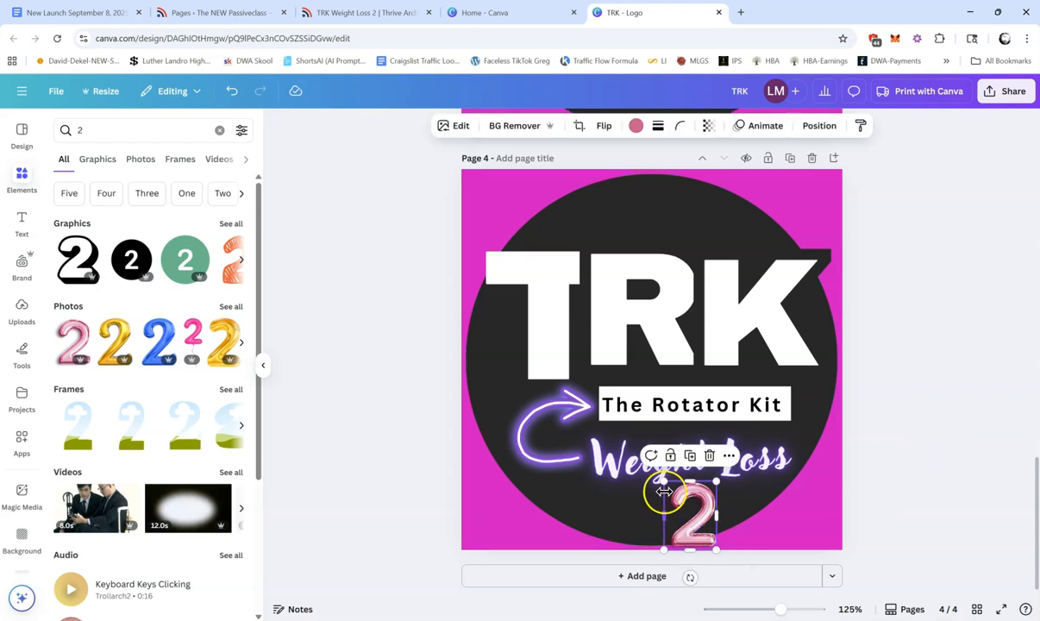
{"action": "left_click_drag", "start_coordinate": [664, 481], "coordinate": [648, 461]}
{"action": "left_click_drag", "start_coordinate": [715, 511], "coordinate": [742, 501]}
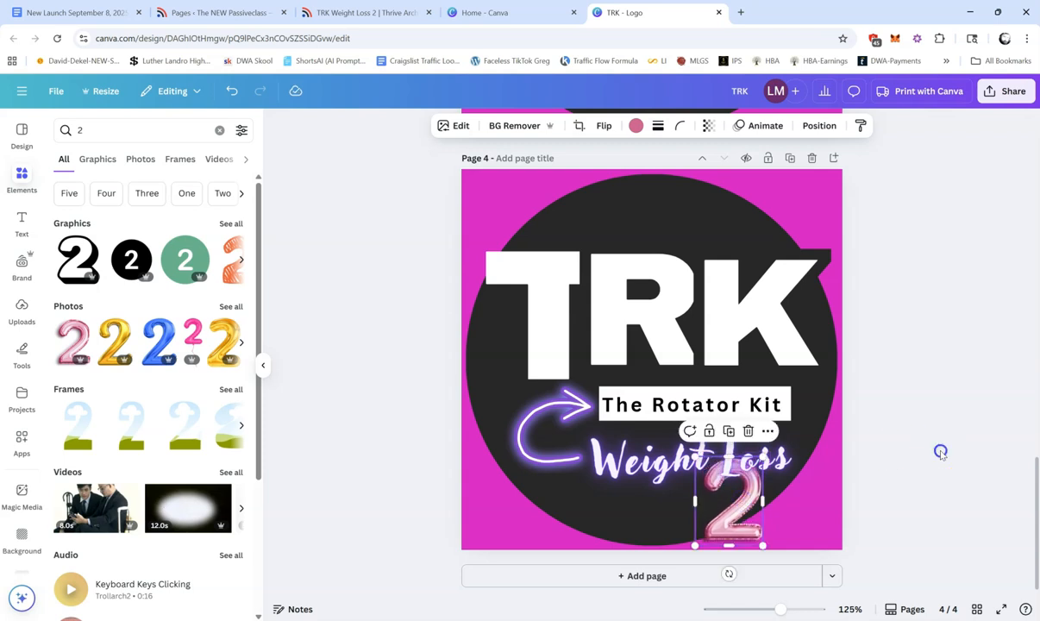
{"action": "left_click", "coordinate": [877, 423]}
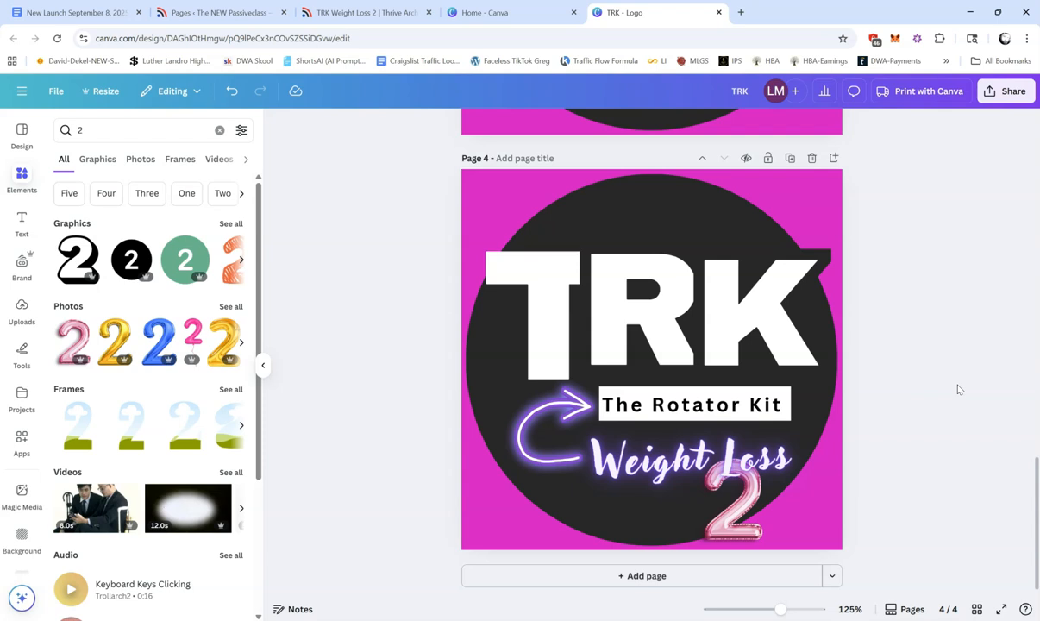
{"action": "left_click", "coordinate": [749, 503]}
{"action": "left_click_drag", "start_coordinate": [763, 455], "coordinate": [771, 451]}
{"action": "left_click", "coordinate": [746, 515]}
{"action": "left_click_drag", "start_coordinate": [743, 517], "coordinate": [750, 521]}
{"action": "left_click", "coordinate": [850, 463]}
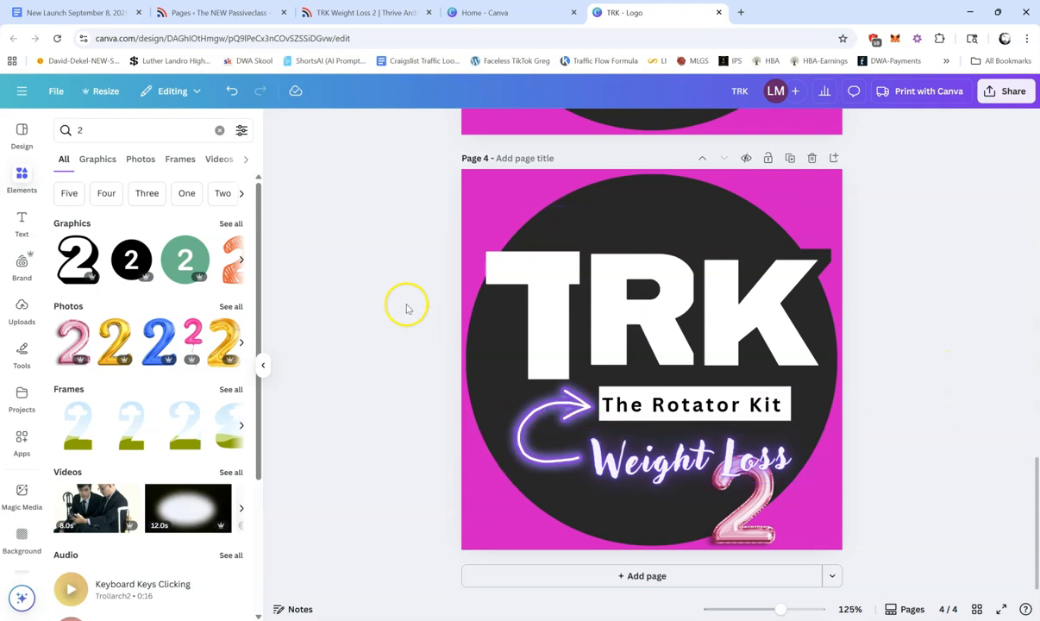
Step: Add subheading text boxes to the logo page and delete the lowest surplus one
{"action": "left_click", "coordinate": [21, 217]}
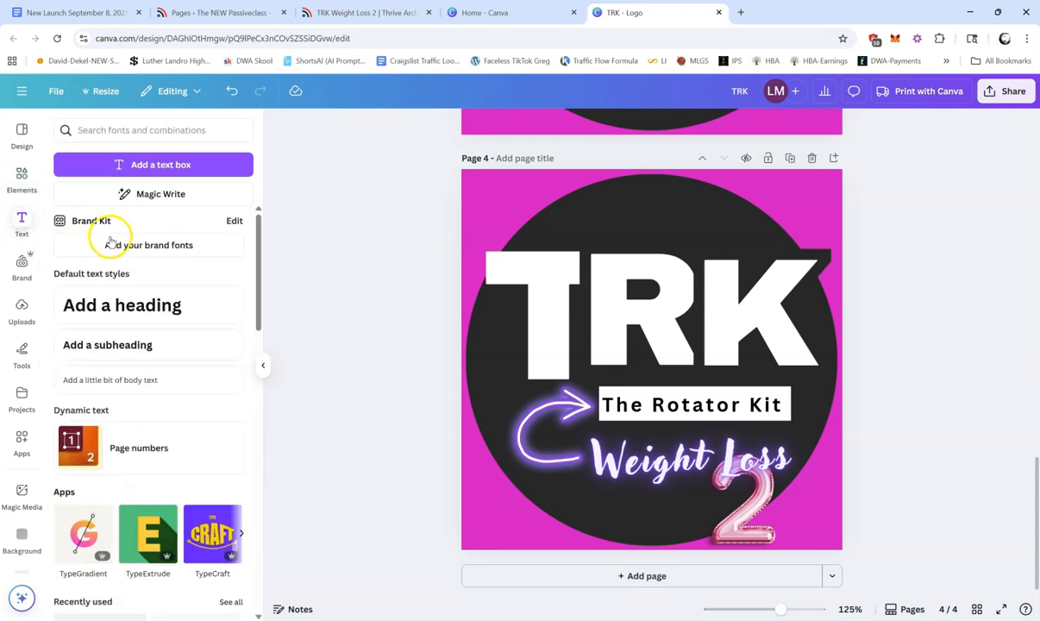
{"action": "left_click", "coordinate": [134, 347]}
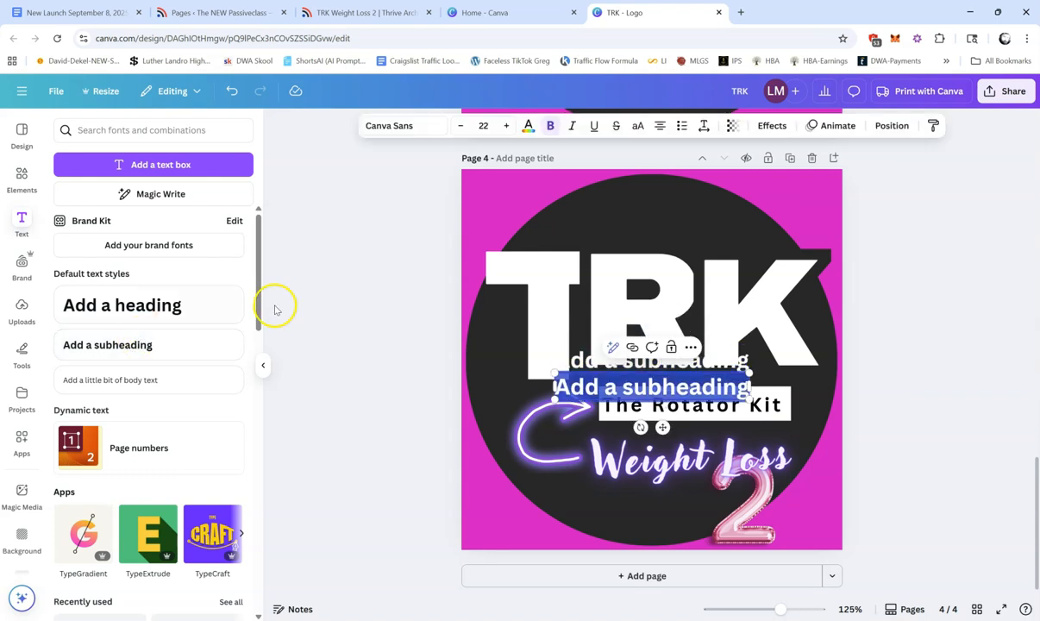
{"action": "left_click", "coordinate": [112, 345]}
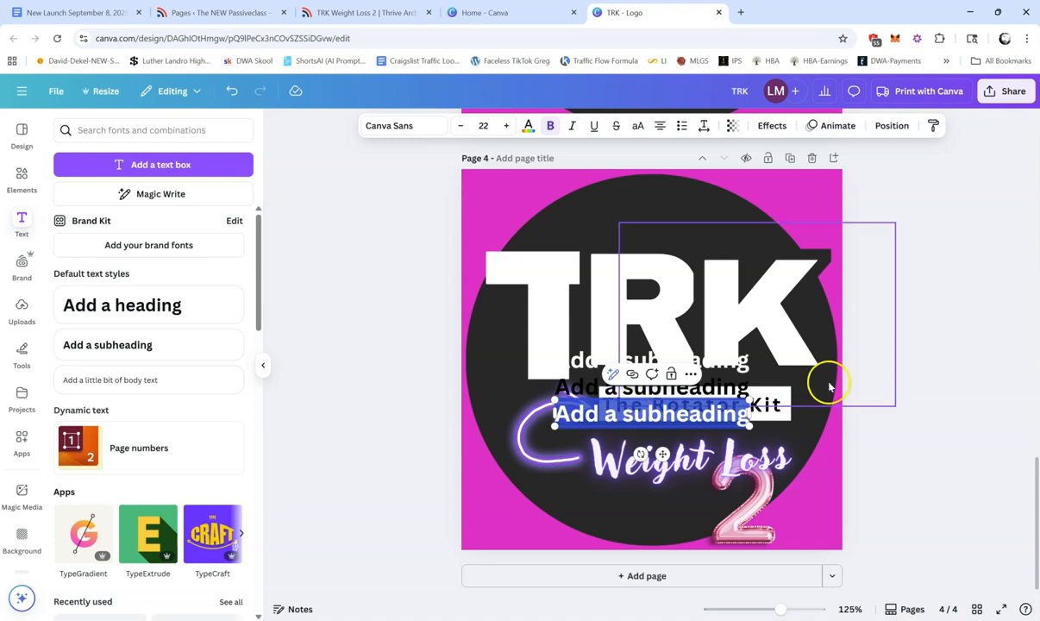
{"action": "left_click", "coordinate": [897, 393]}
{"action": "left_click", "coordinate": [709, 413]}
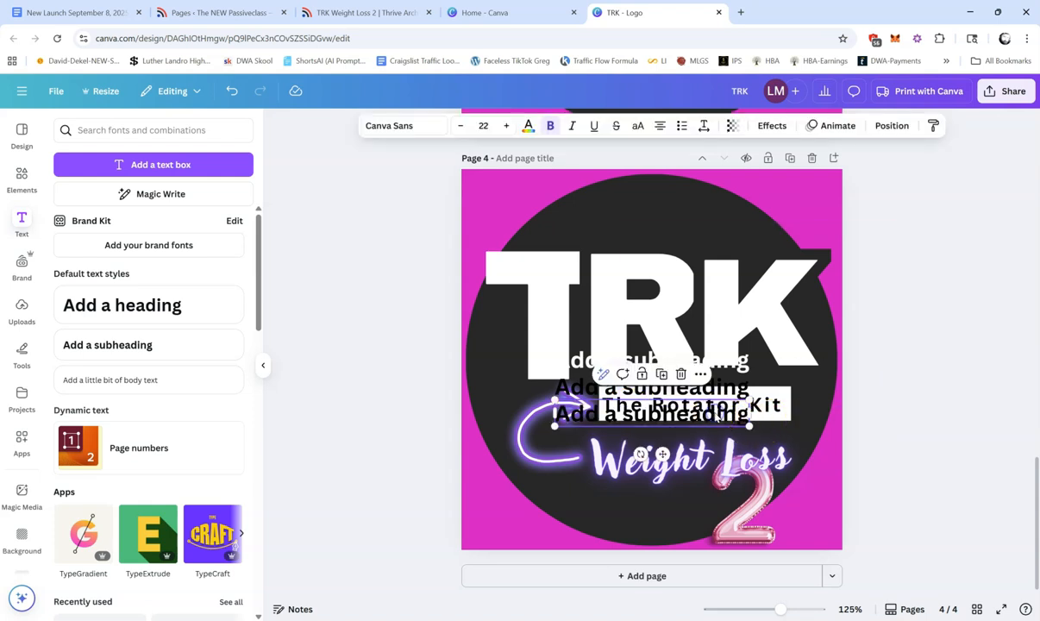
{"action": "left_click", "coordinate": [680, 375]}
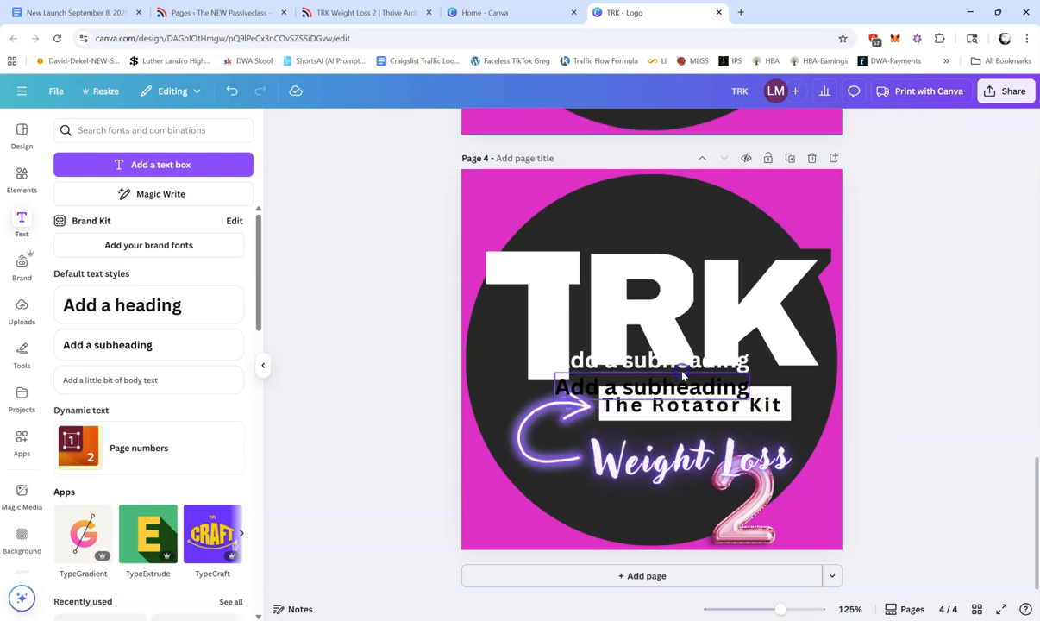
Step: Move the white subheading below the arrow and replace its text with "The Potion Promotion Explosion!"
{"action": "left_click", "coordinate": [648, 362]}
{"action": "left_click_drag", "start_coordinate": [648, 362], "coordinate": [593, 514]}
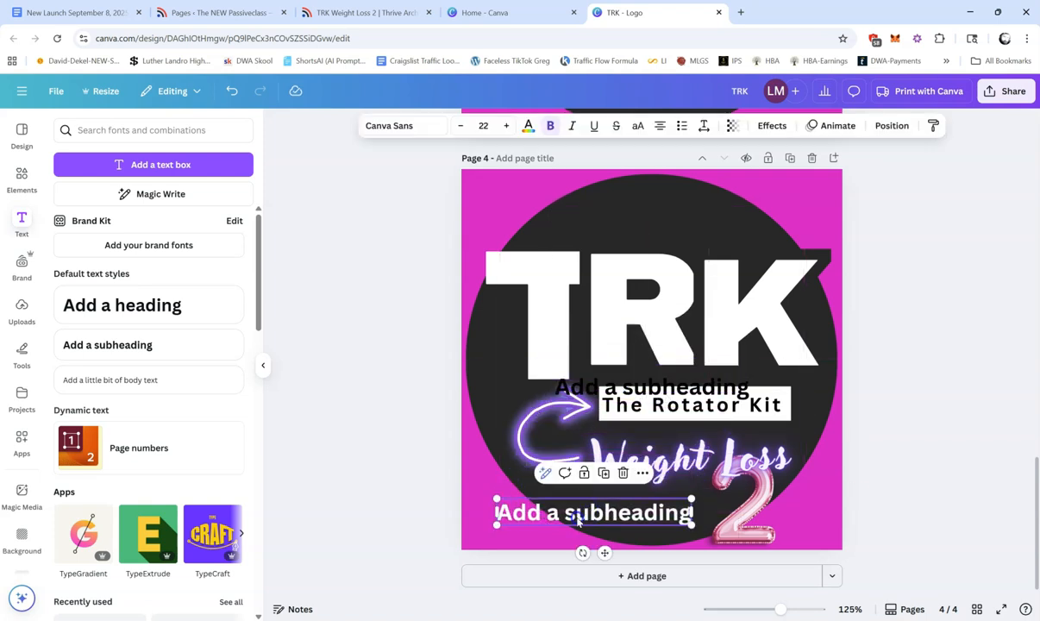
{"action": "double_click", "coordinate": [578, 518]}
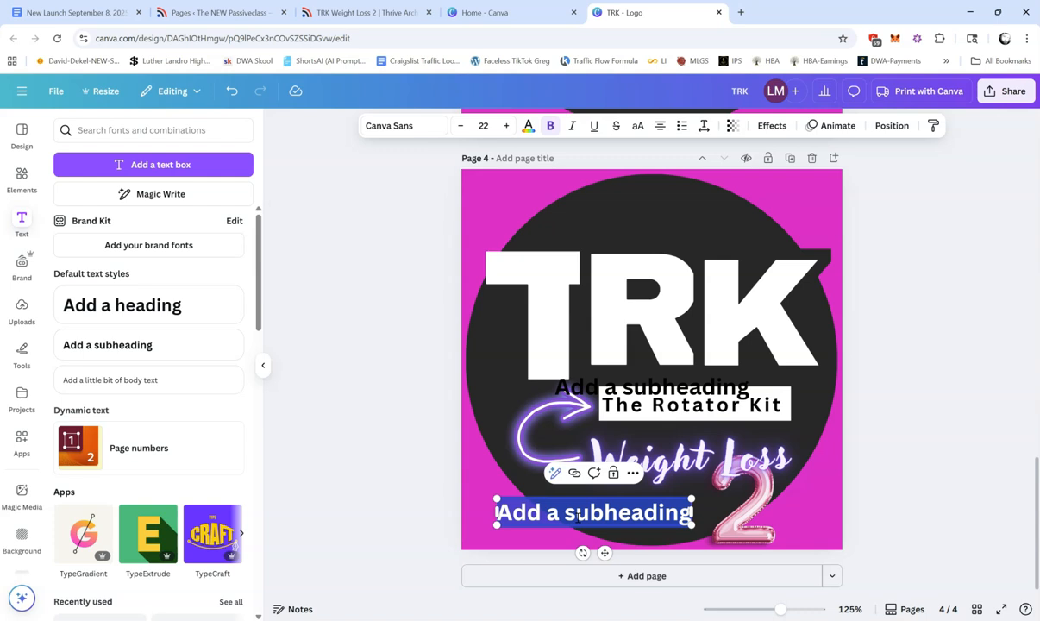
{"action": "type", "text": "The Potion Promotion Explosion!"}
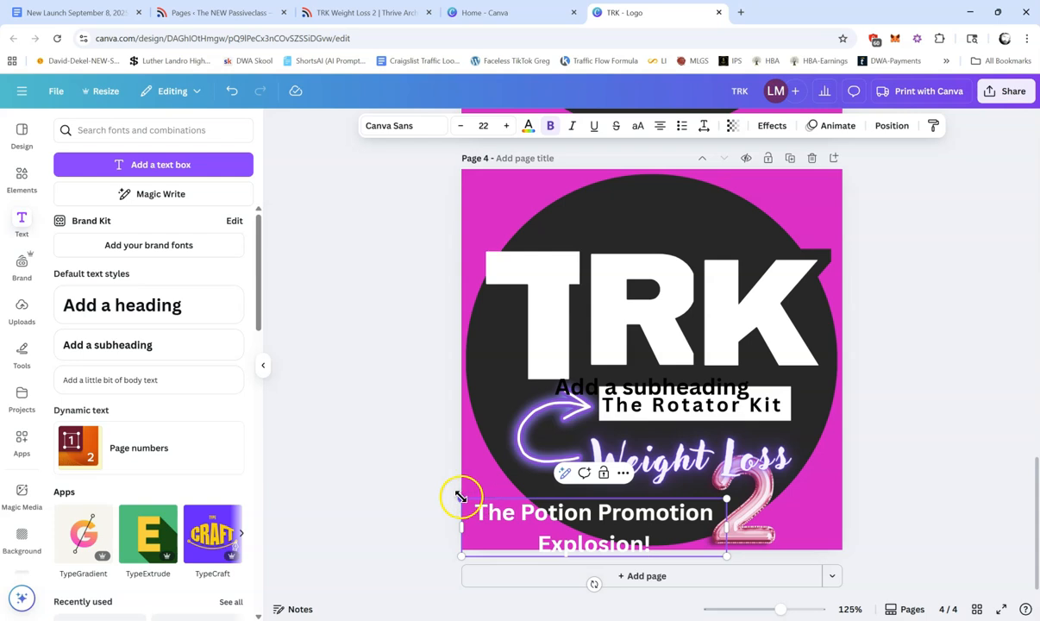
Step: Scale the "The Potion Promotion Explosion!" text down to size 14.3 and place it left of the balloon 2
{"action": "left_click_drag", "start_coordinate": [463, 498], "coordinate": [559, 510]}
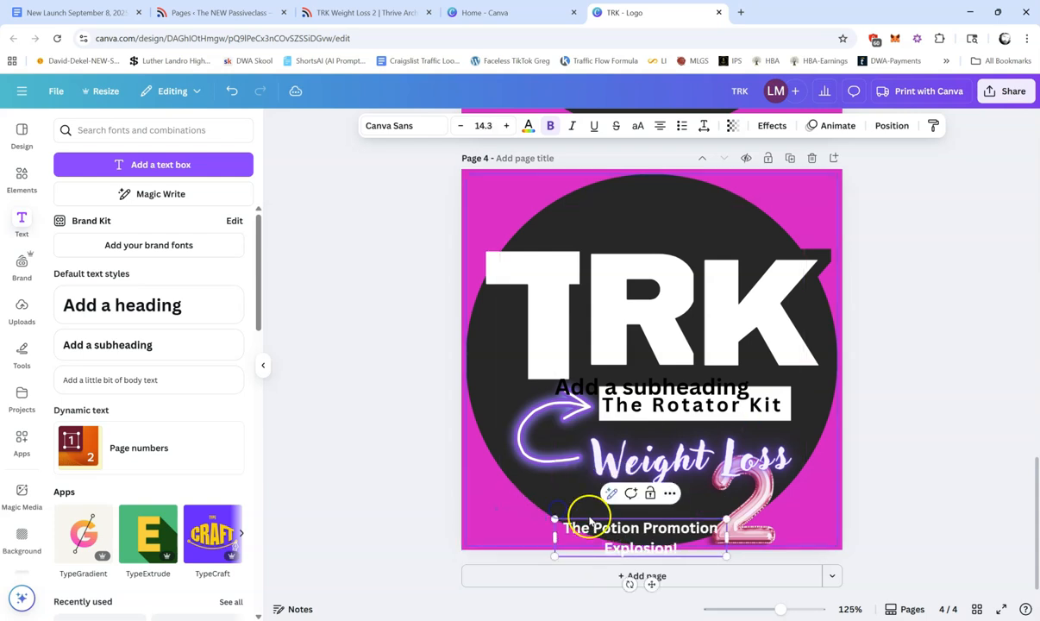
{"action": "left_click", "coordinate": [900, 402]}
{"action": "left_click_drag", "start_coordinate": [634, 529], "coordinate": [553, 509]}
{"action": "left_click", "coordinate": [993, 322]}
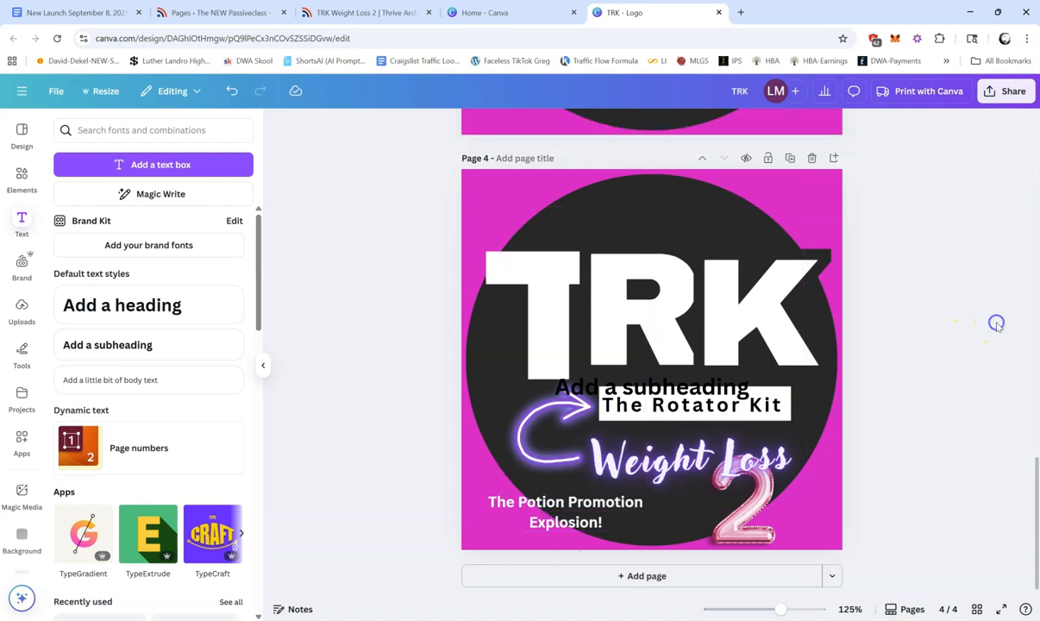
Step: Delete the leftover black "Add a subheading" text overlapping "The Rotator Kit"
{"action": "left_click", "coordinate": [711, 383]}
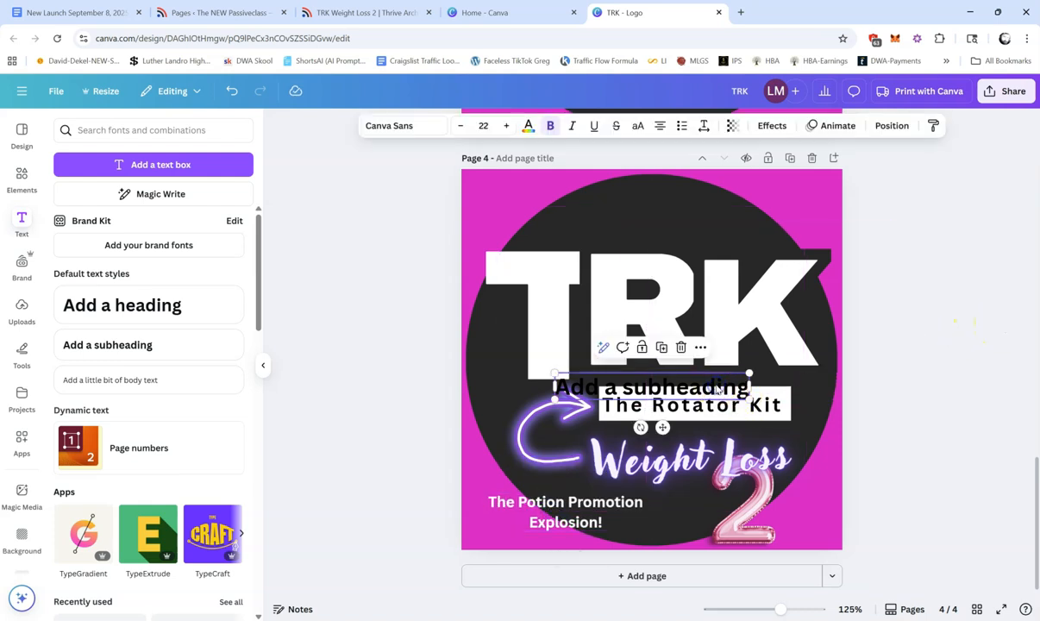
{"action": "left_click", "coordinate": [679, 348]}
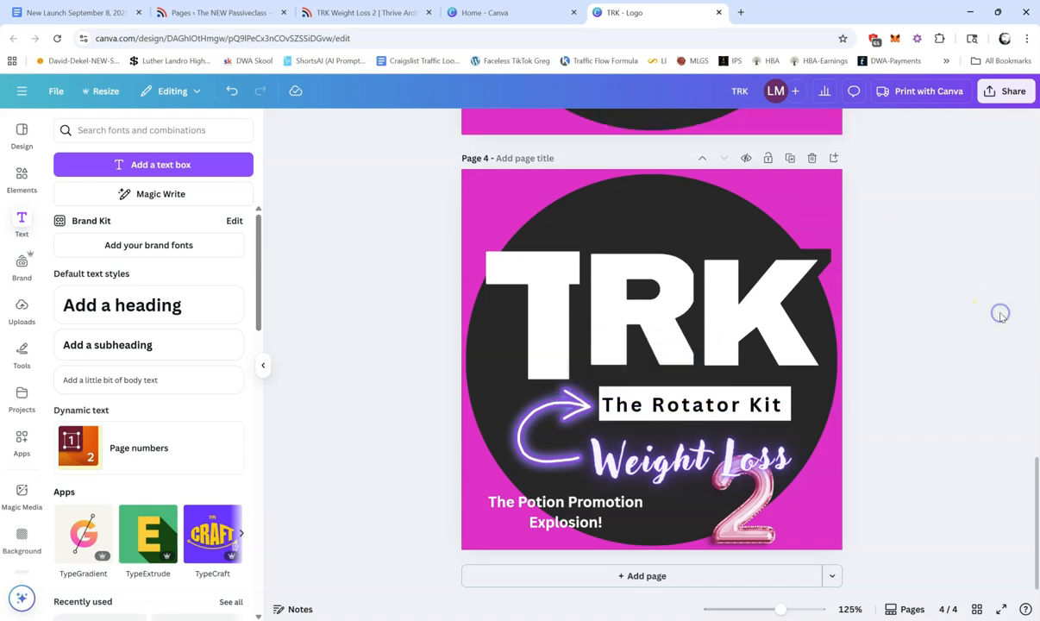
Step: Nudge "The Rotator Kit" text slightly right to centre it in its white box
{"action": "left_click", "coordinate": [749, 409]}
{"action": "left_click", "coordinate": [749, 409]}
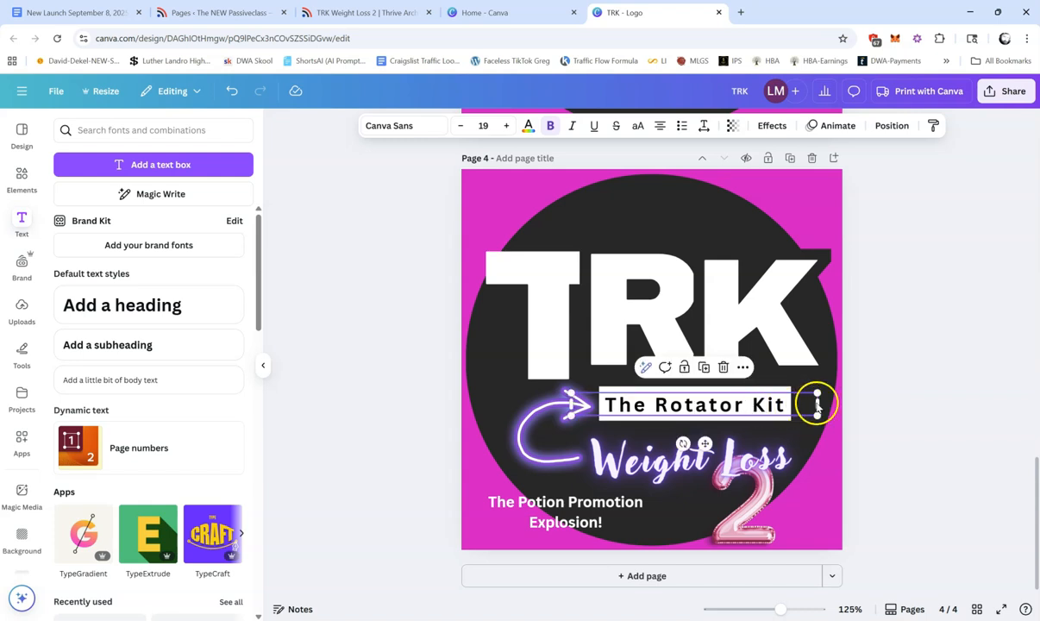
{"action": "left_click", "coordinate": [782, 380]}
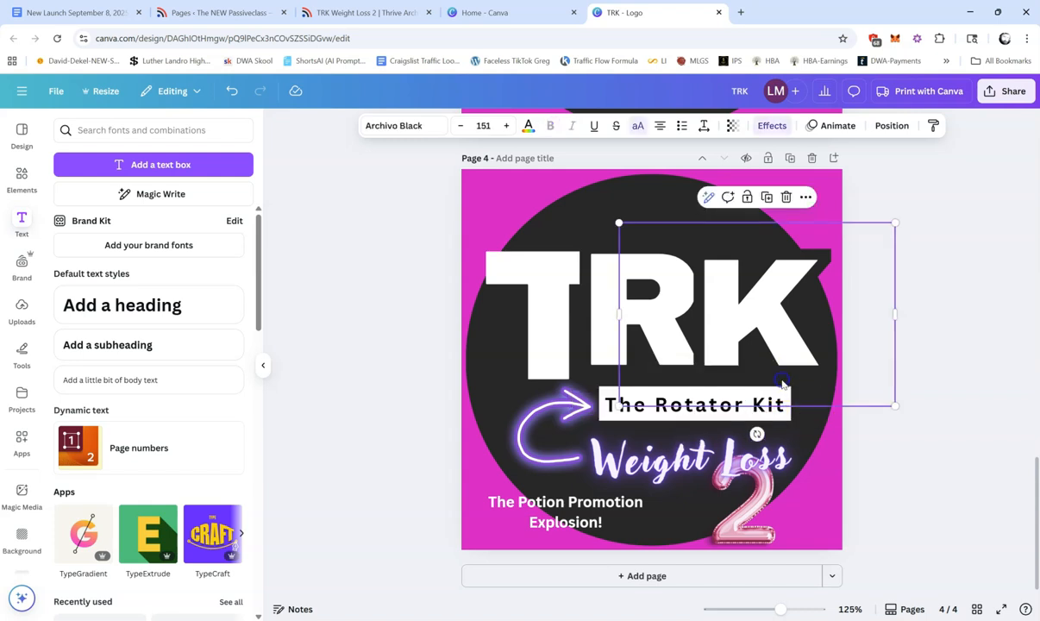
{"action": "left_click", "coordinate": [792, 422]}
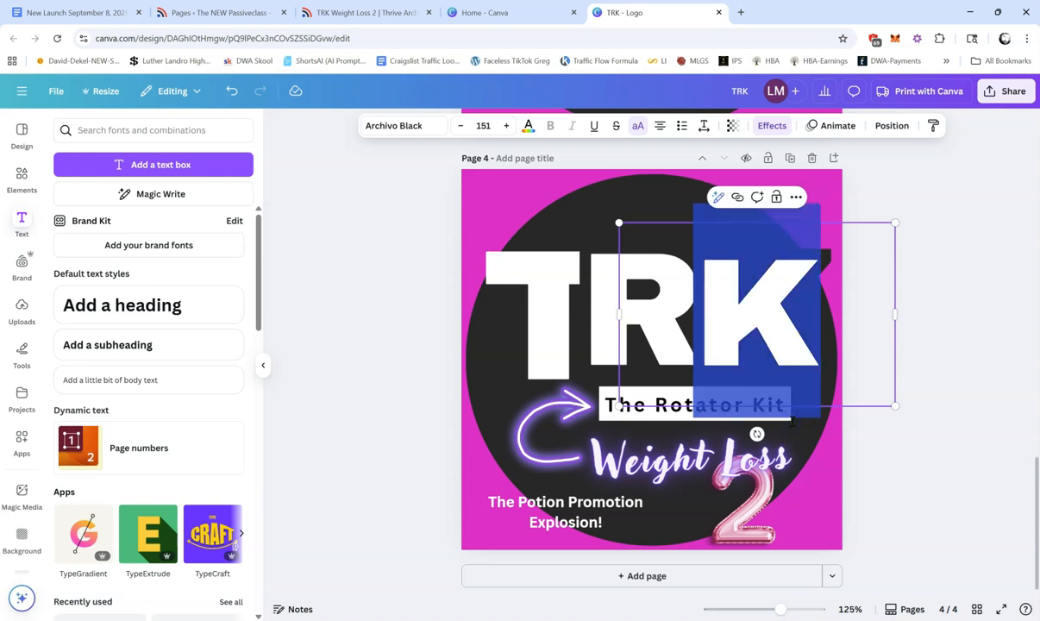
{"action": "left_click", "coordinate": [989, 278]}
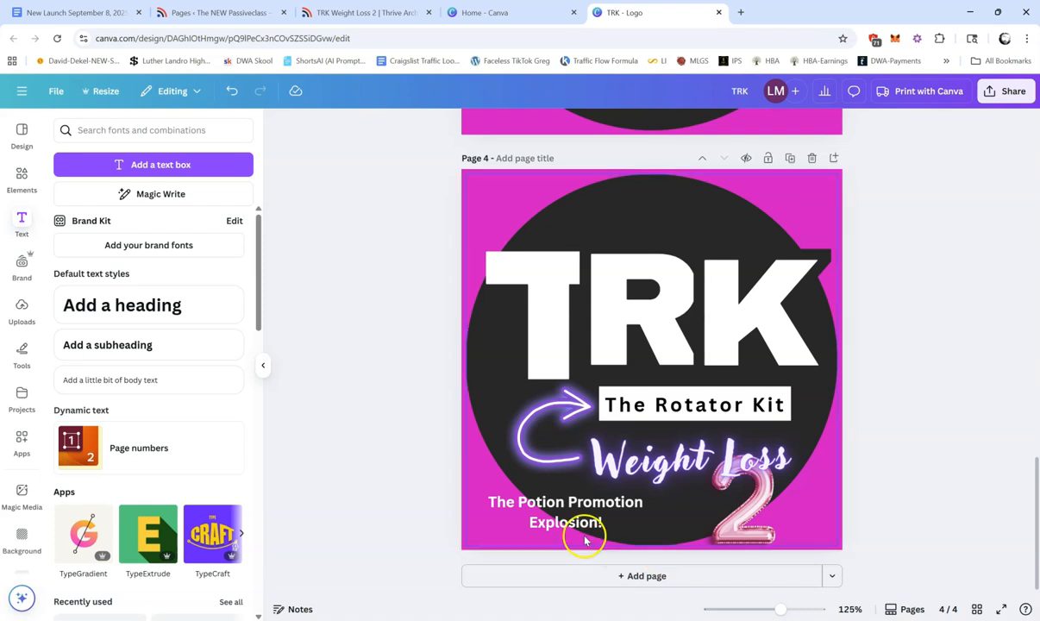
Step: Move "The Potion Promotion Explosion!" inside the black circle beside the balloon 2 and scale it down to size 12.1
{"action": "left_click_drag", "start_coordinate": [564, 510], "coordinate": [627, 521]}
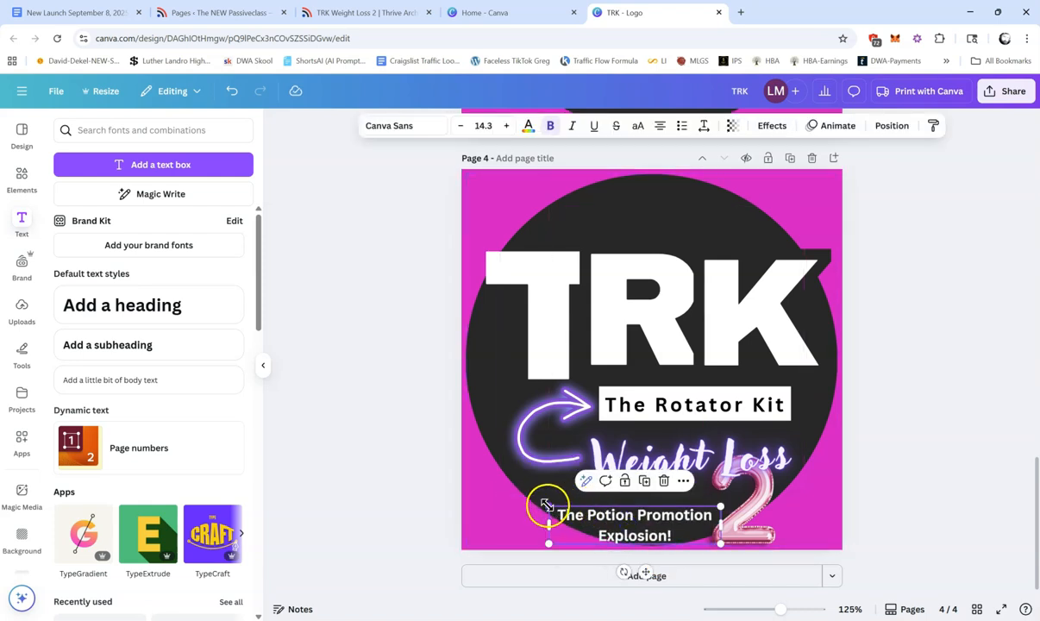
{"action": "left_click_drag", "start_coordinate": [551, 504], "coordinate": [635, 513]}
{"action": "left_click", "coordinate": [960, 409]}
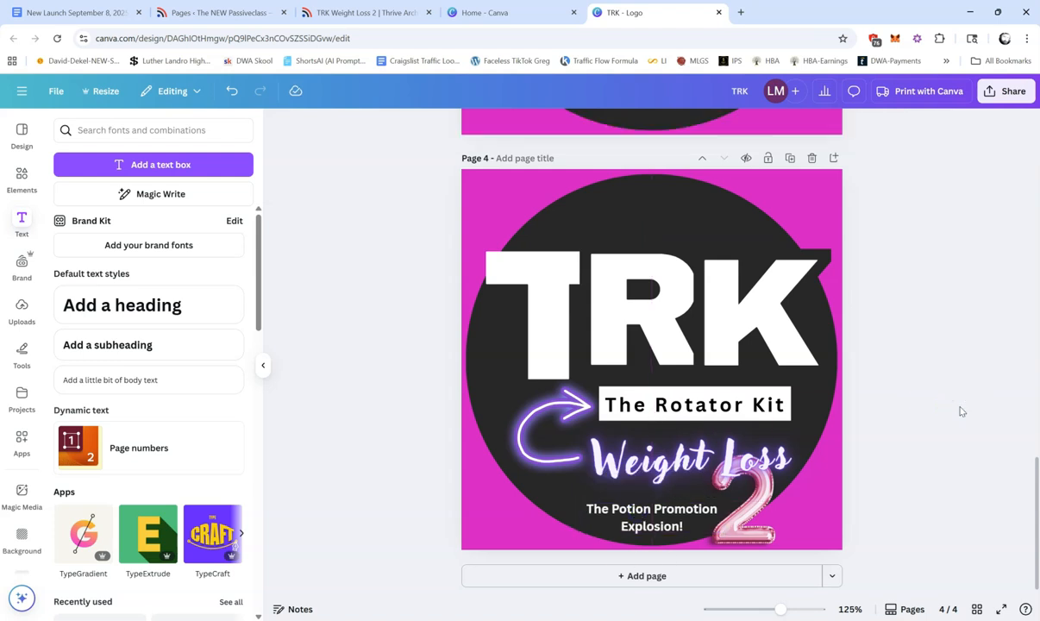
{"action": "left_click", "coordinate": [652, 526]}
{"action": "key", "text": "Down"}
{"action": "key", "text": "Right"}
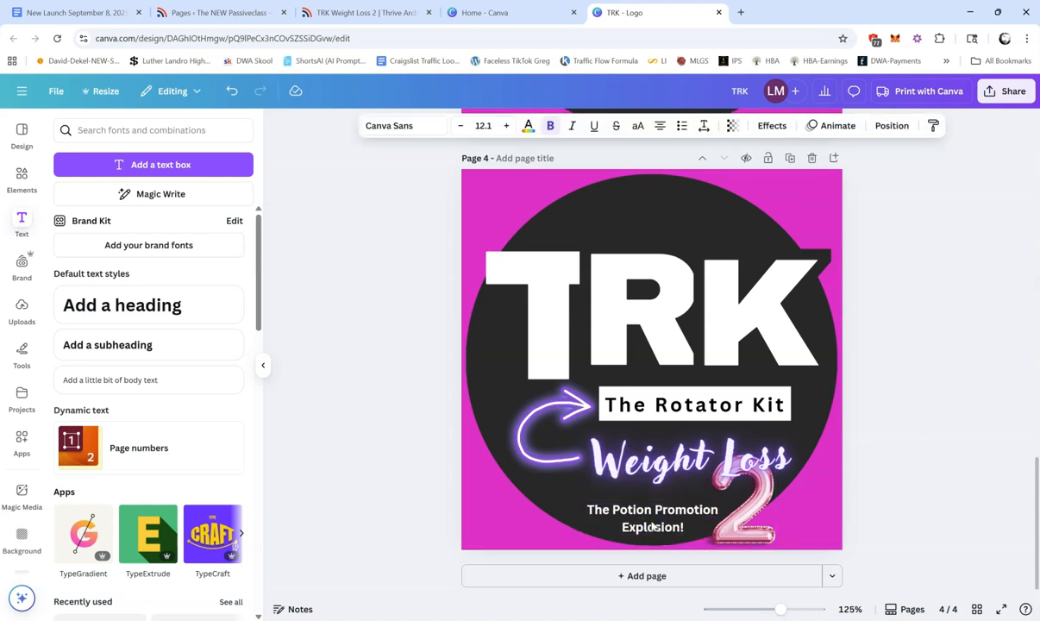
{"action": "key", "text": "Right"}
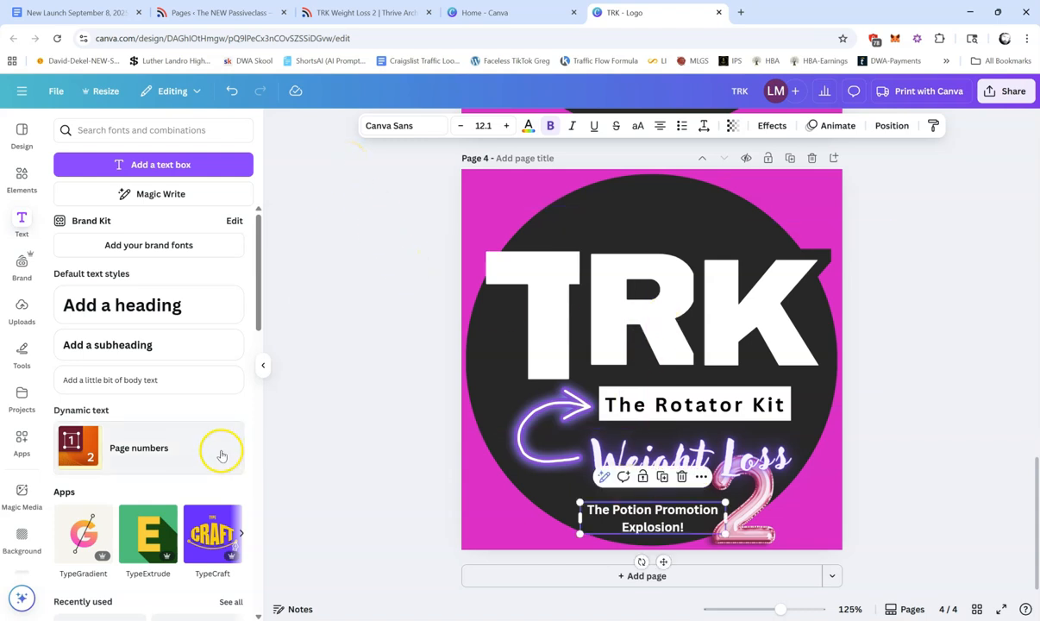
Step: Try to break the potion tagline into two lines before "Explosion!", and undo the break
{"action": "left_click", "coordinate": [656, 517]}
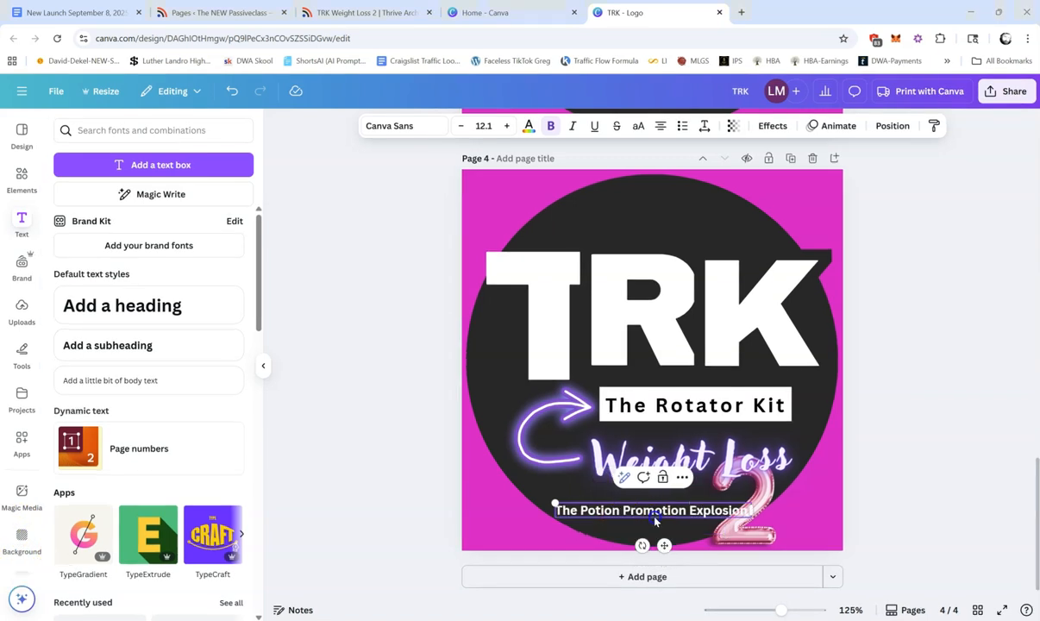
{"action": "left_click", "coordinate": [666, 515]}
{"action": "triple_click", "coordinate": [690, 509]}
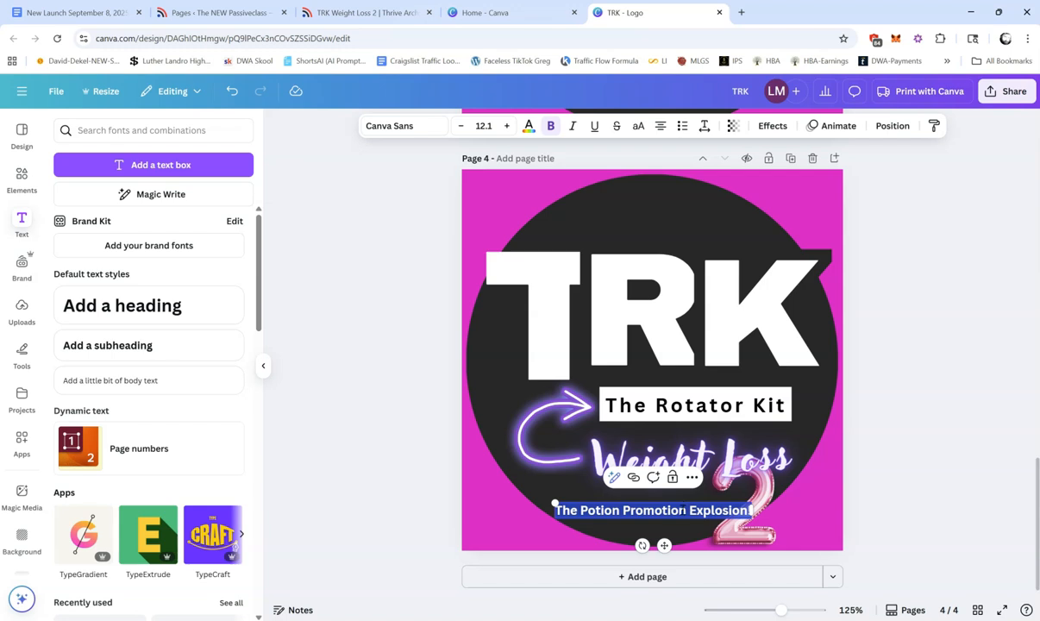
{"action": "left_click", "coordinate": [682, 509]}
{"action": "key", "text": "shift+End"}
{"action": "key", "text": "Return"}
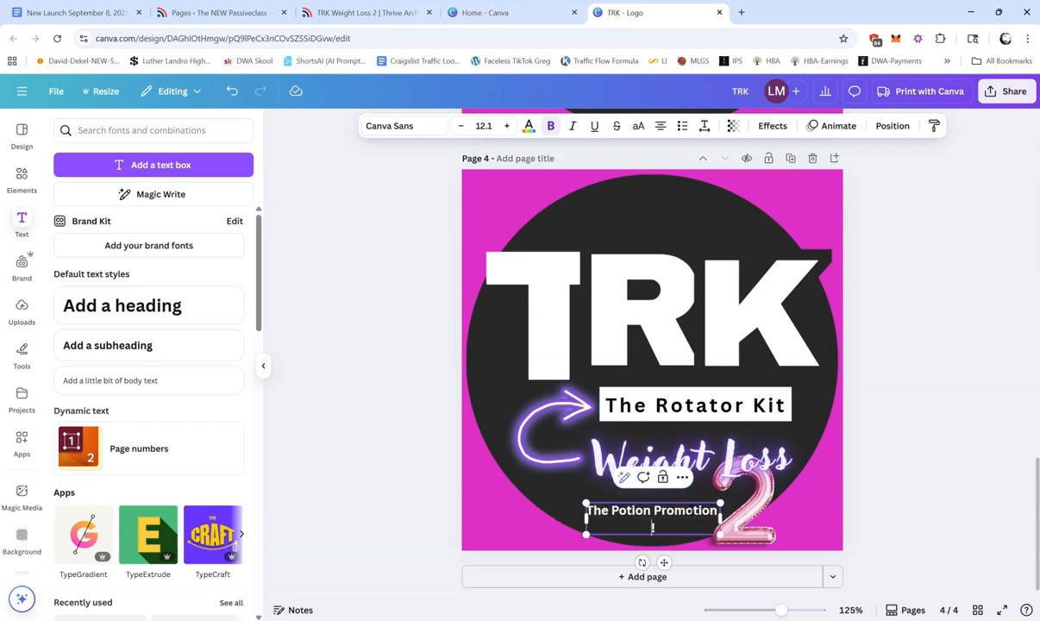
{"action": "key", "text": "ctrl+z"}
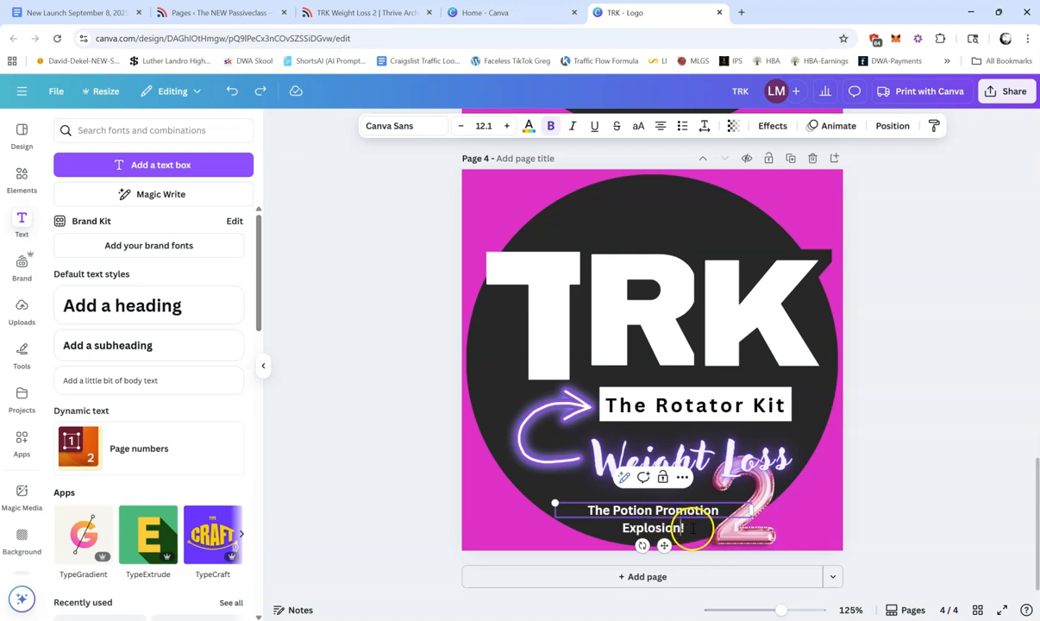
Step: Set the potion tagline's line spacing to 1.11 and put "Explosion!" on a second line
{"action": "left_click", "coordinate": [703, 126]}
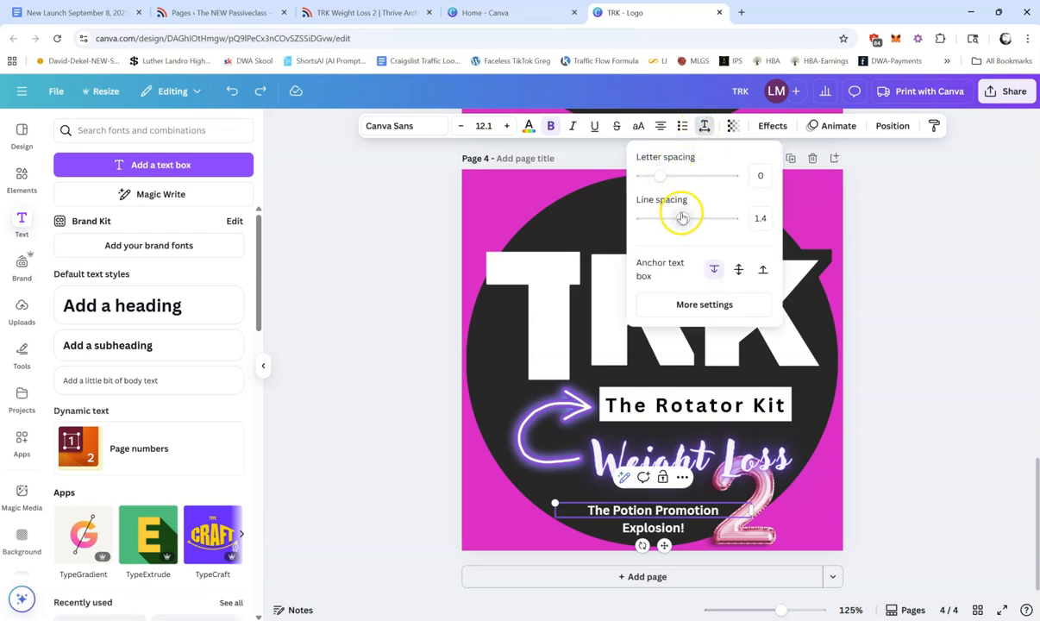
{"action": "left_click_drag", "start_coordinate": [681, 222], "coordinate": [670, 221]}
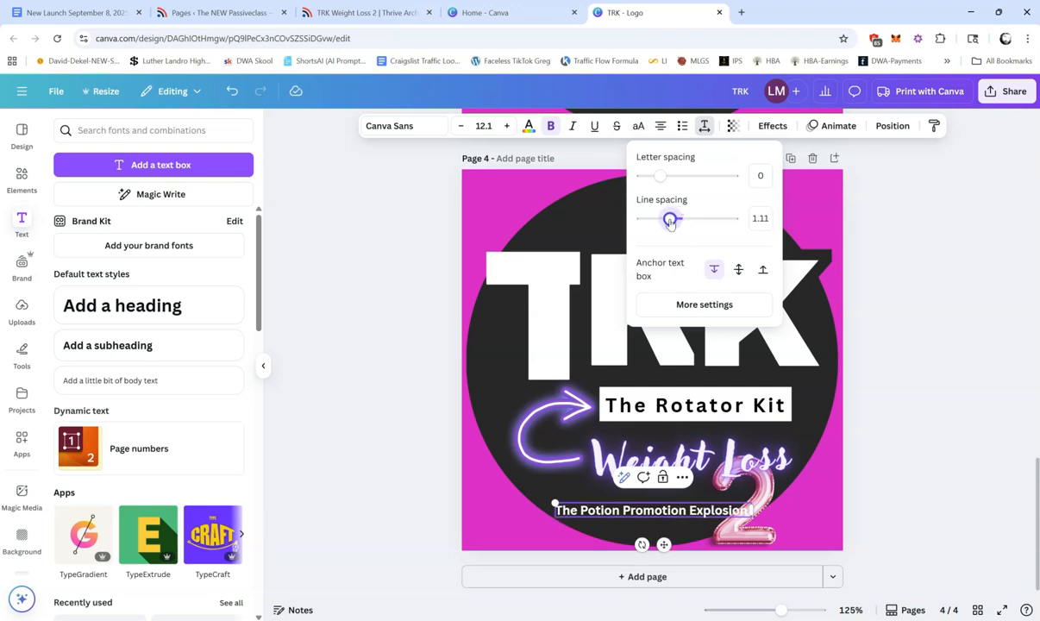
{"action": "left_click", "coordinate": [700, 510]}
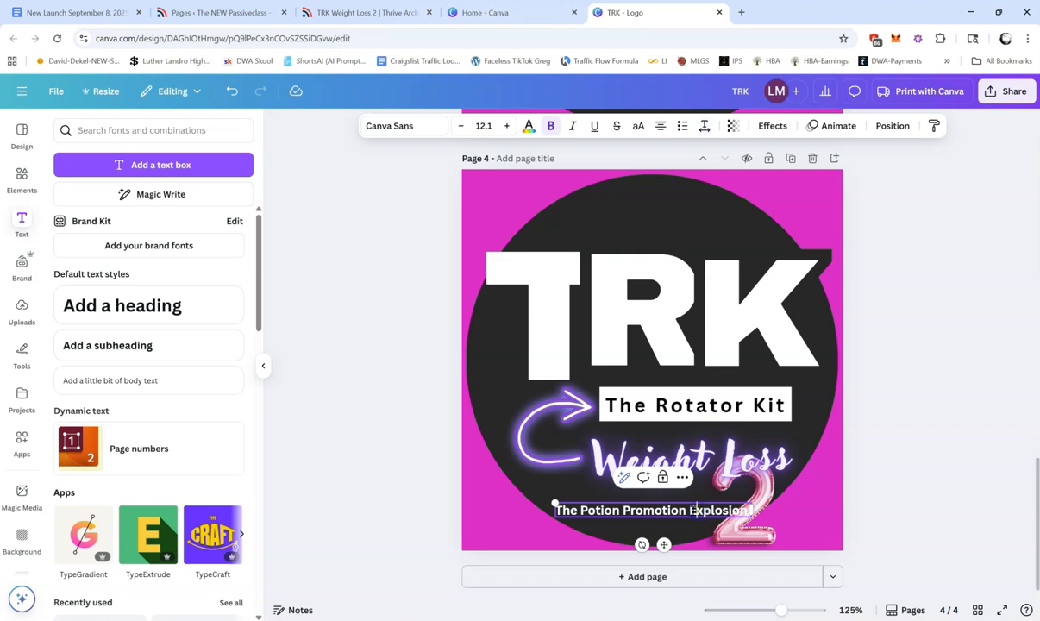
{"action": "key", "text": "Return"}
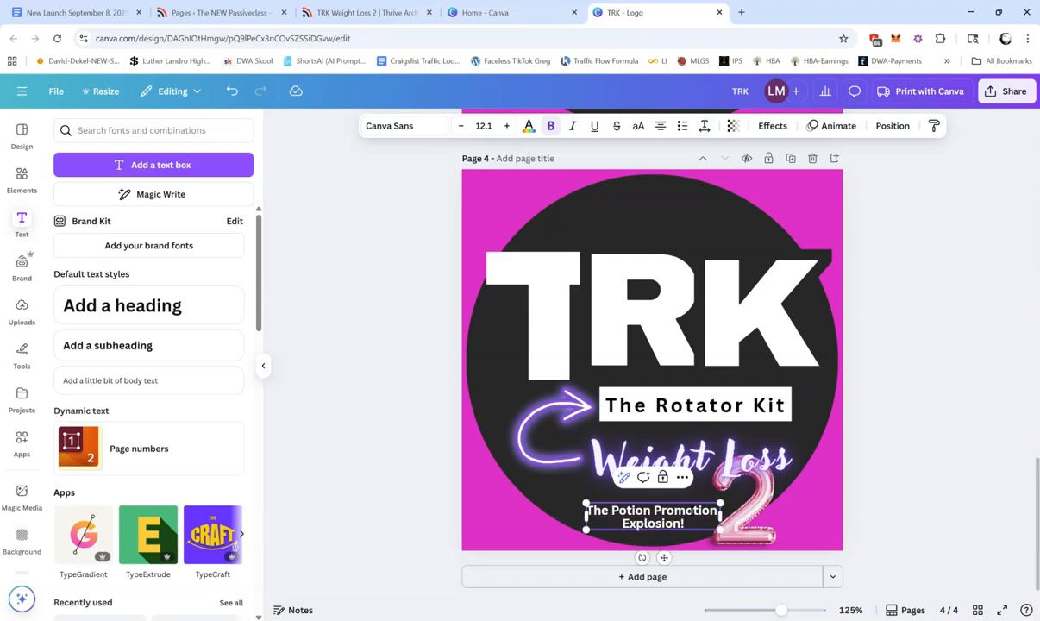
{"action": "left_click", "coordinate": [815, 545]}
Step: Nudge the two-line potion tagline slightly right and down, and shift the balloon 2 right to clear it
{"action": "left_click", "coordinate": [680, 516]}
{"action": "key", "text": "Right"}
{"action": "key", "text": "Right"}
{"action": "key", "text": "Right"}
{"action": "key", "text": "Right"}
{"action": "key", "text": "Right"}
{"action": "key", "text": "Right"}
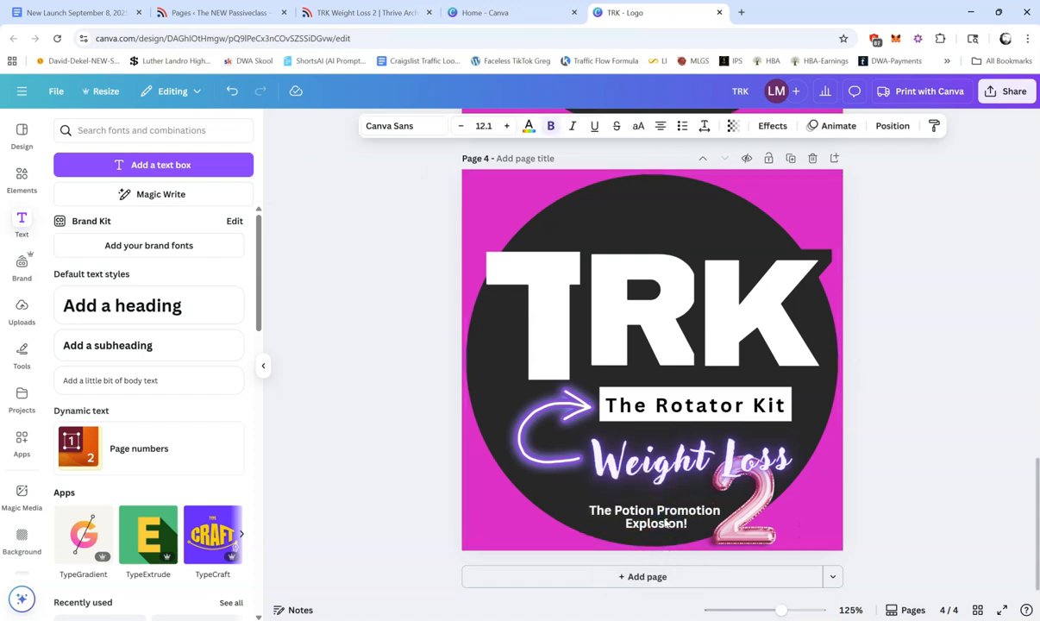
{"action": "key", "text": "Down"}
{"action": "key", "text": "Left"}
{"action": "key", "text": "Left"}
{"action": "key", "text": "Down"}
{"action": "key", "text": "Down"}
{"action": "key", "text": "Down"}
{"action": "key", "text": "Down"}
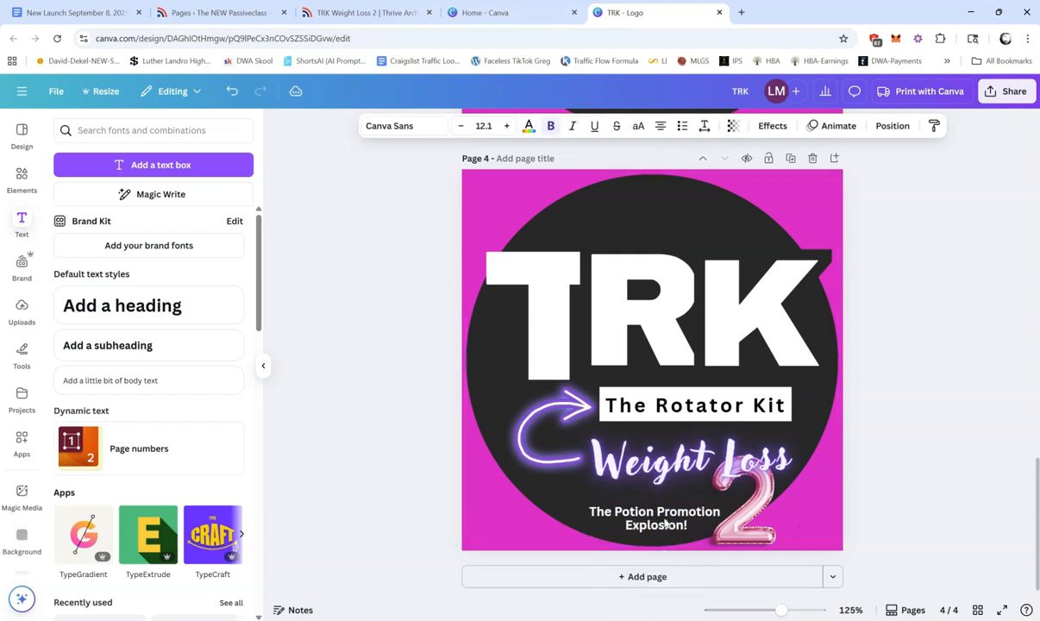
{"action": "key", "text": "Left"}
{"action": "key", "text": "Left"}
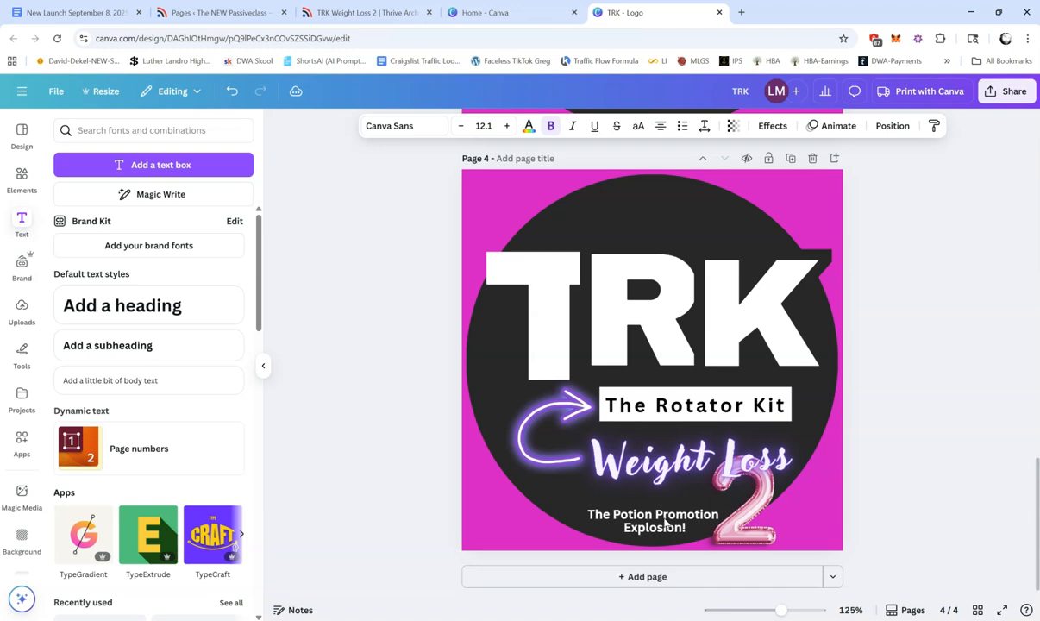
{"action": "key", "text": "Up"}
{"action": "key", "text": "Up"}
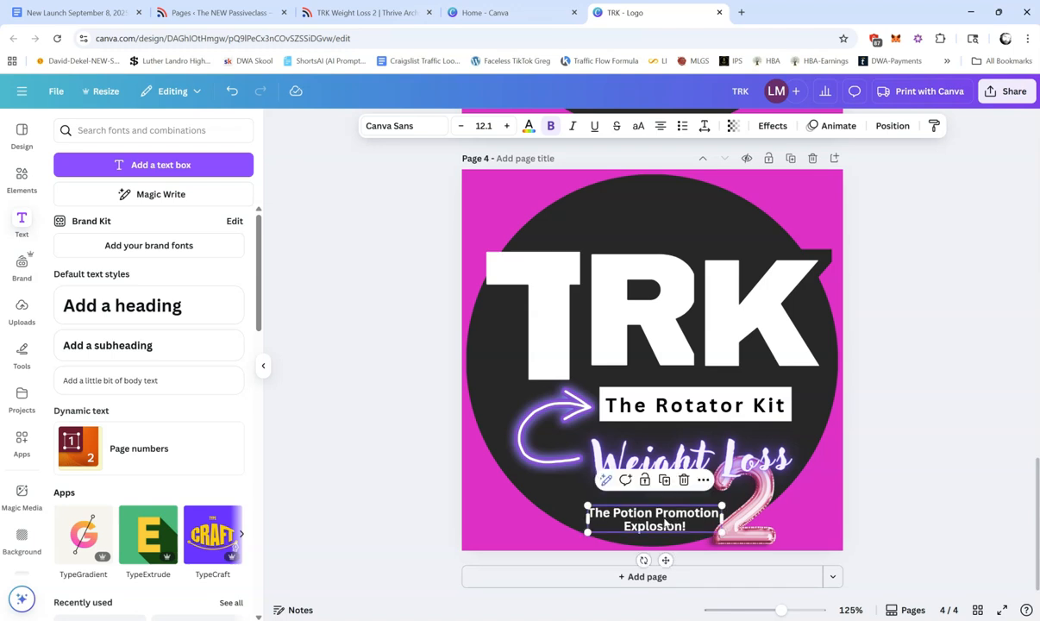
{"action": "left_click", "coordinate": [712, 487]}
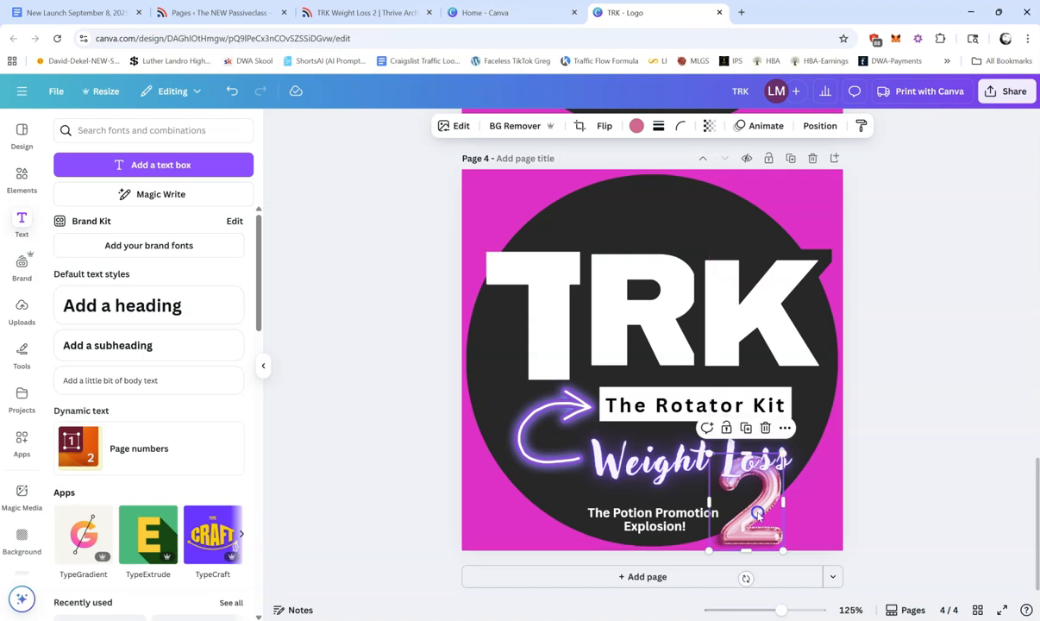
Step: Change the background colour of page 4 to green
{"action": "left_click", "coordinate": [820, 502]}
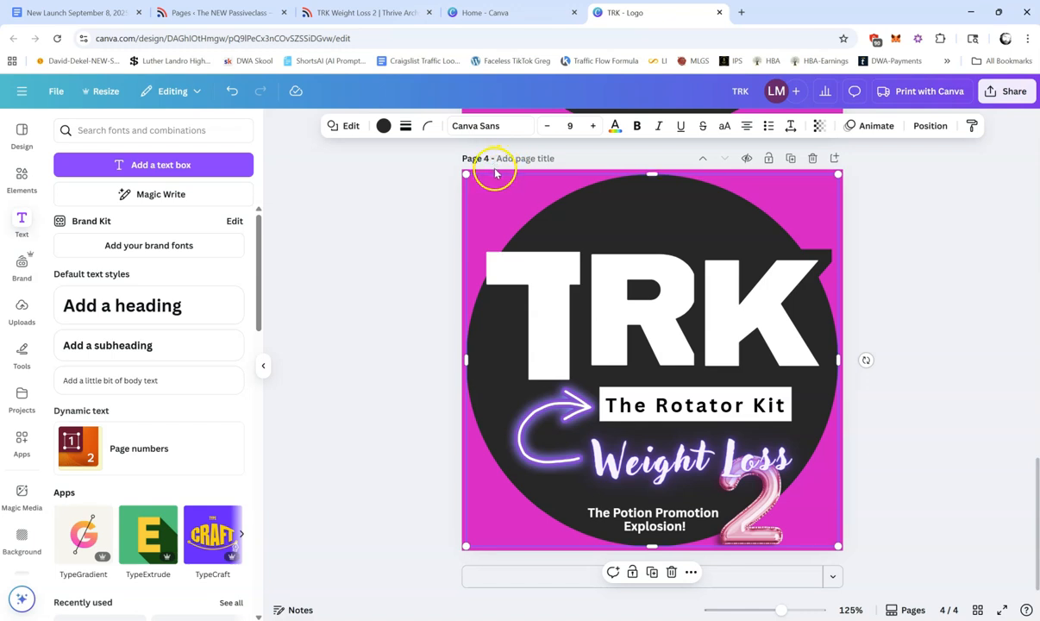
{"action": "left_click", "coordinate": [498, 205]}
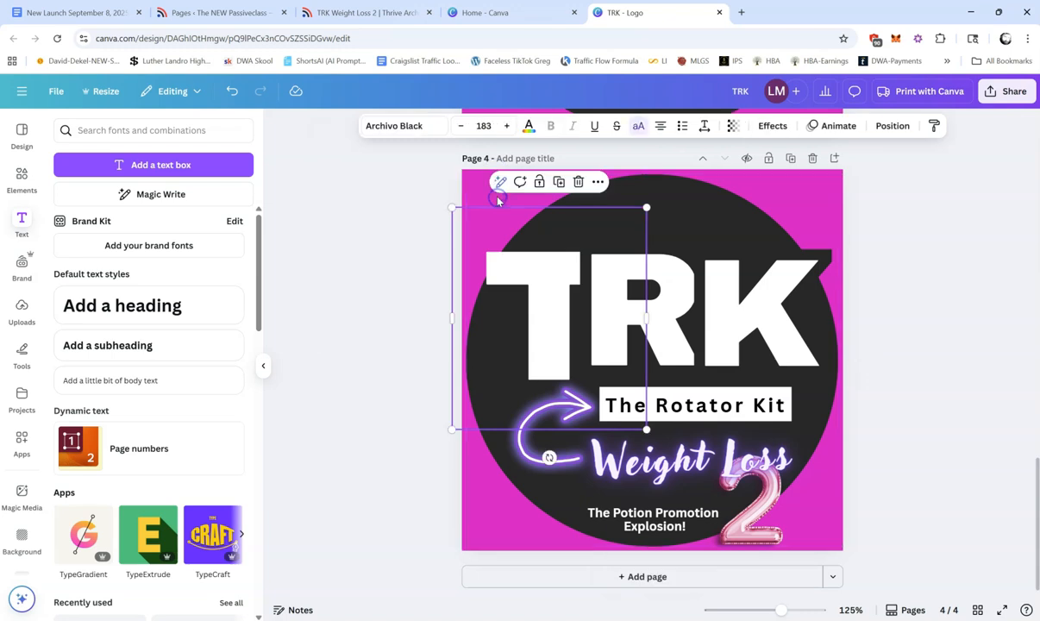
{"action": "left_click", "coordinate": [465, 175]}
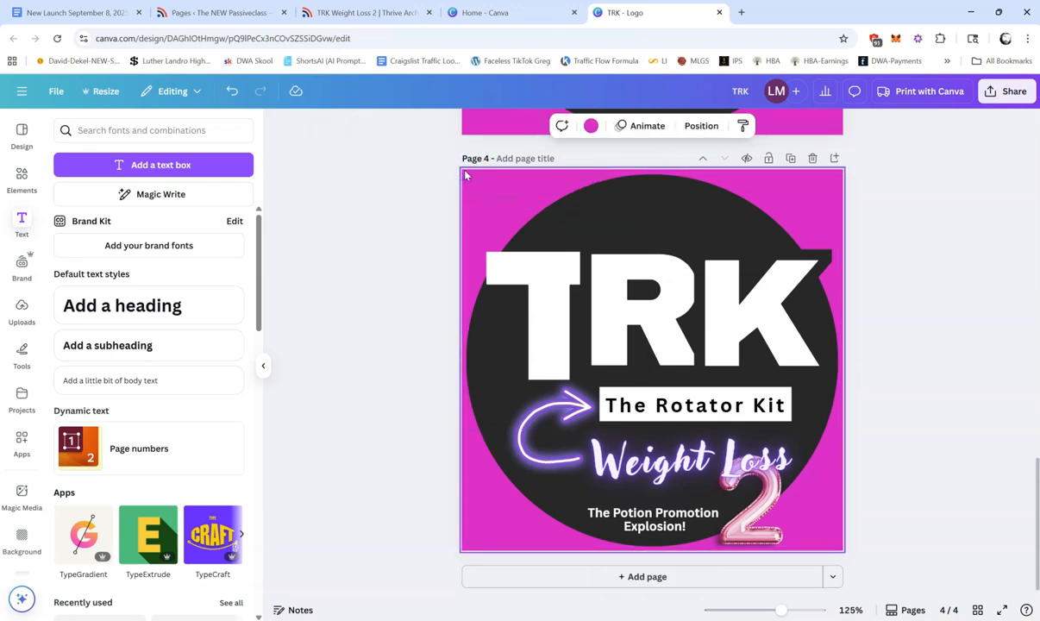
{"action": "left_click", "coordinate": [23, 535]}
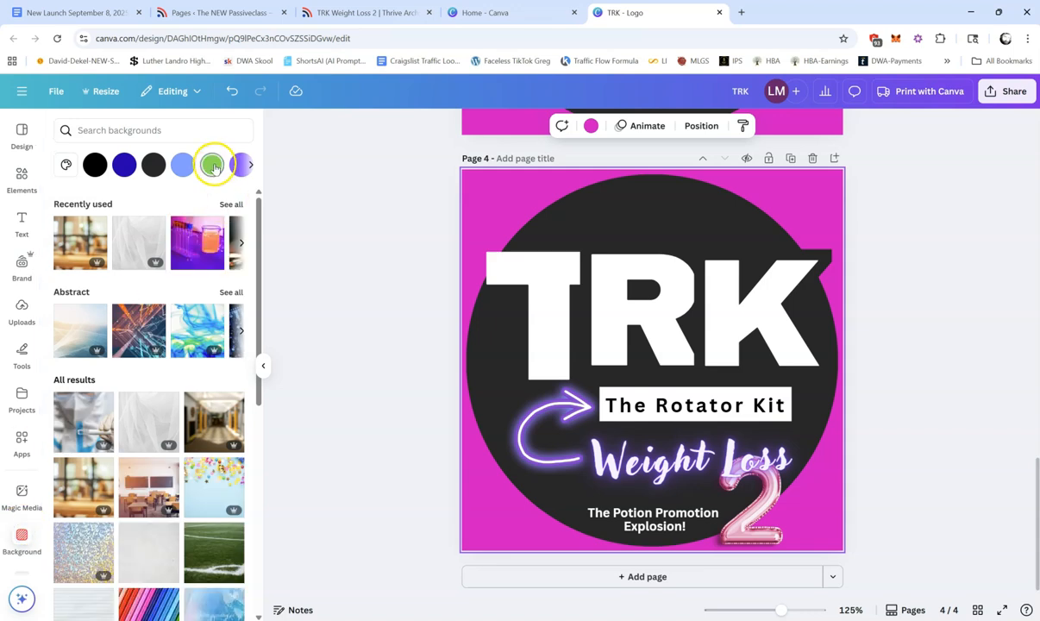
{"action": "left_click", "coordinate": [213, 165]}
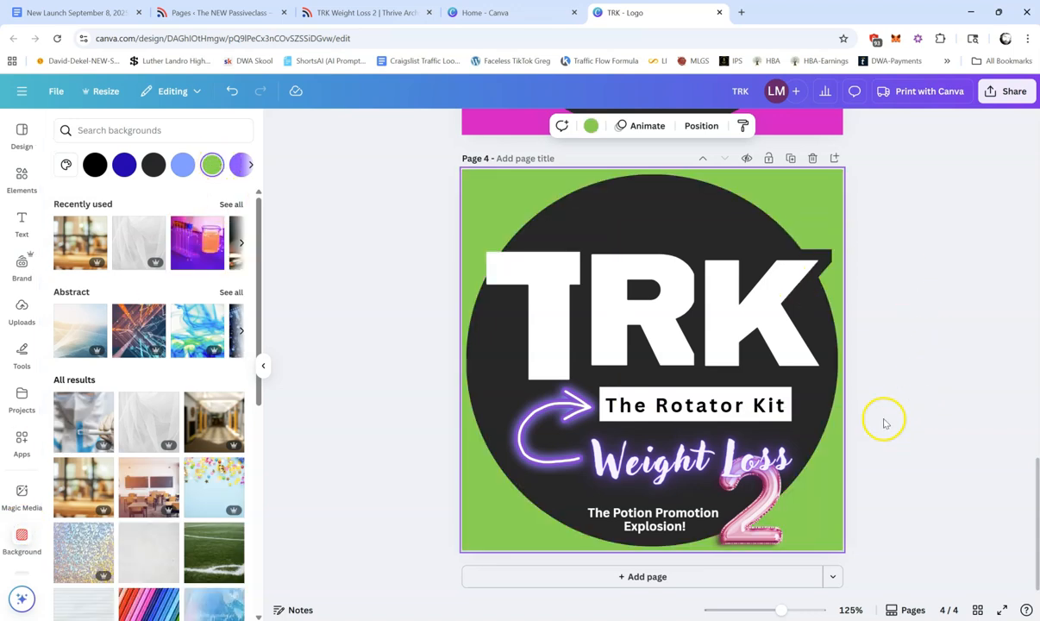
Step: Recolour the balloon 2 with the document's magenta and move it slightly right and down
{"action": "left_click", "coordinate": [763, 509]}
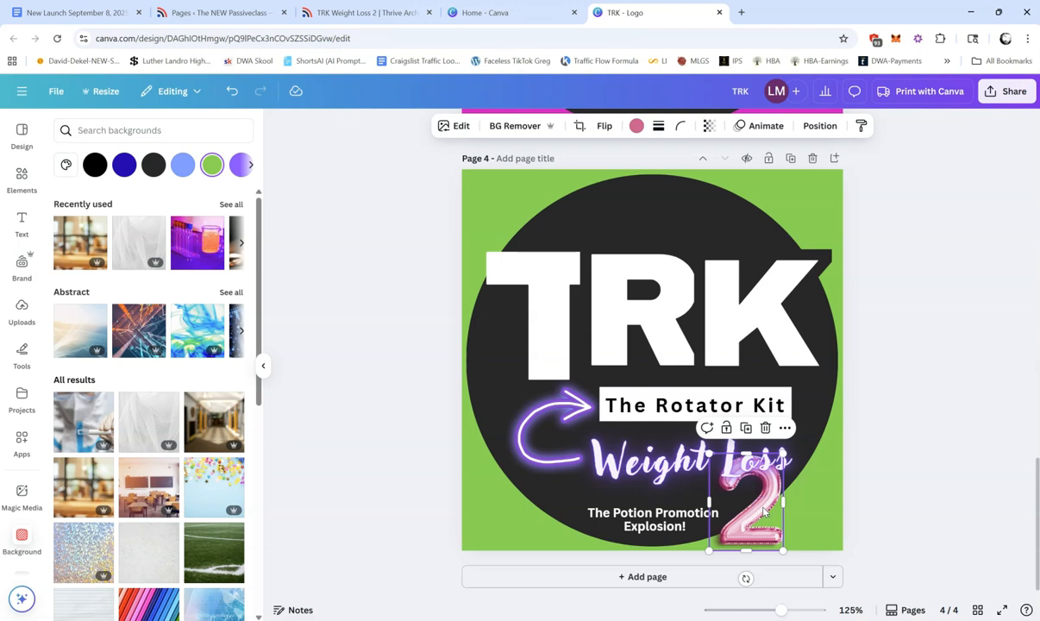
{"action": "left_click", "coordinate": [635, 125]}
{"action": "left_click", "coordinate": [95, 247]}
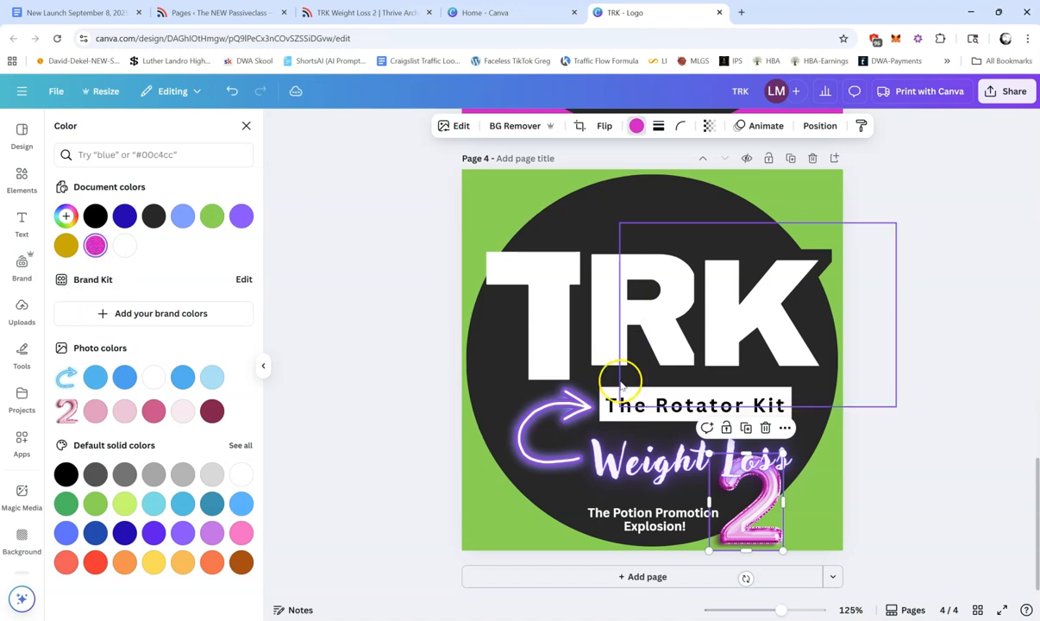
{"action": "left_click_drag", "start_coordinate": [749, 526], "coordinate": [755, 530]}
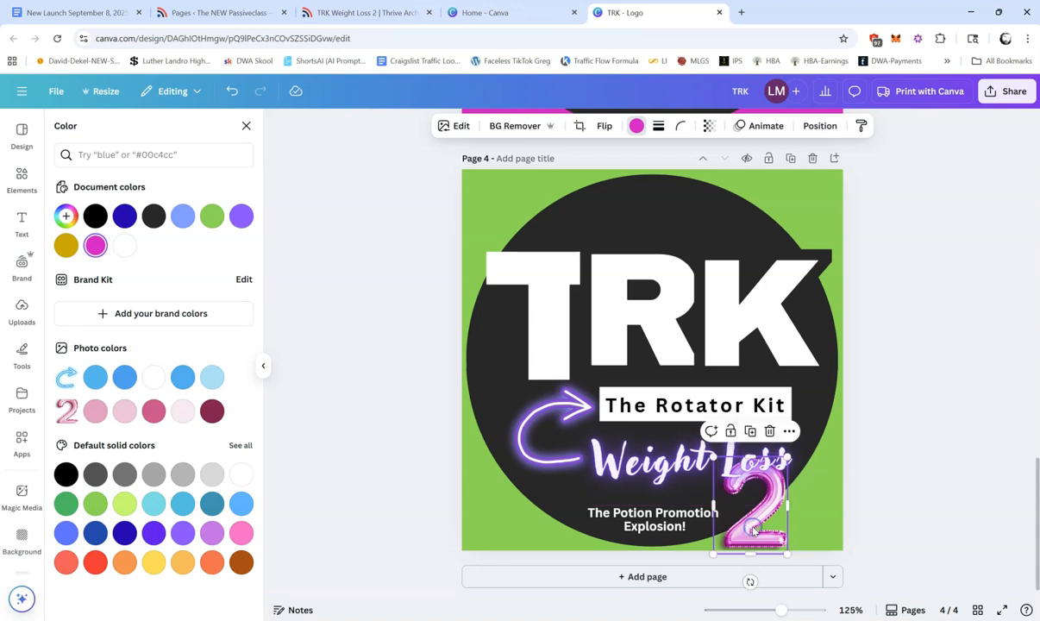
{"action": "left_click", "coordinate": [929, 469]}
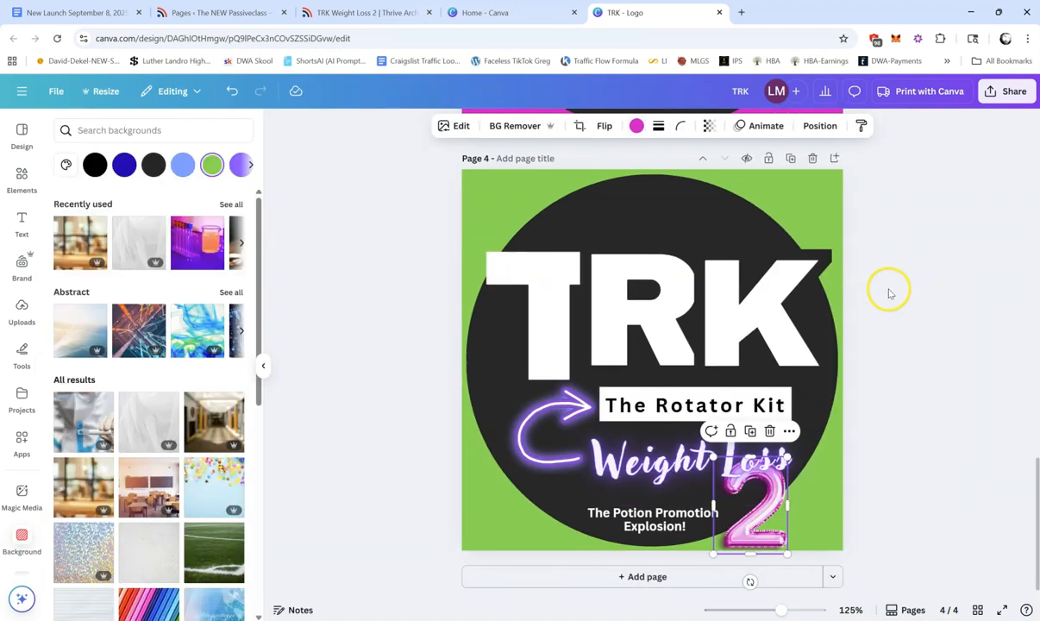
Step: Nudge the potion tagline slightly right to fine-tune its spacing from the balloon 2
{"action": "left_click_drag", "start_coordinate": [649, 521], "coordinate": [651, 524]}
{"action": "key", "text": "Right"}
{"action": "key", "text": "Right"}
{"action": "key", "text": "Left"}
{"action": "key", "text": "Left"}
{"action": "key", "text": "Left"}
{"action": "key", "text": "Left"}
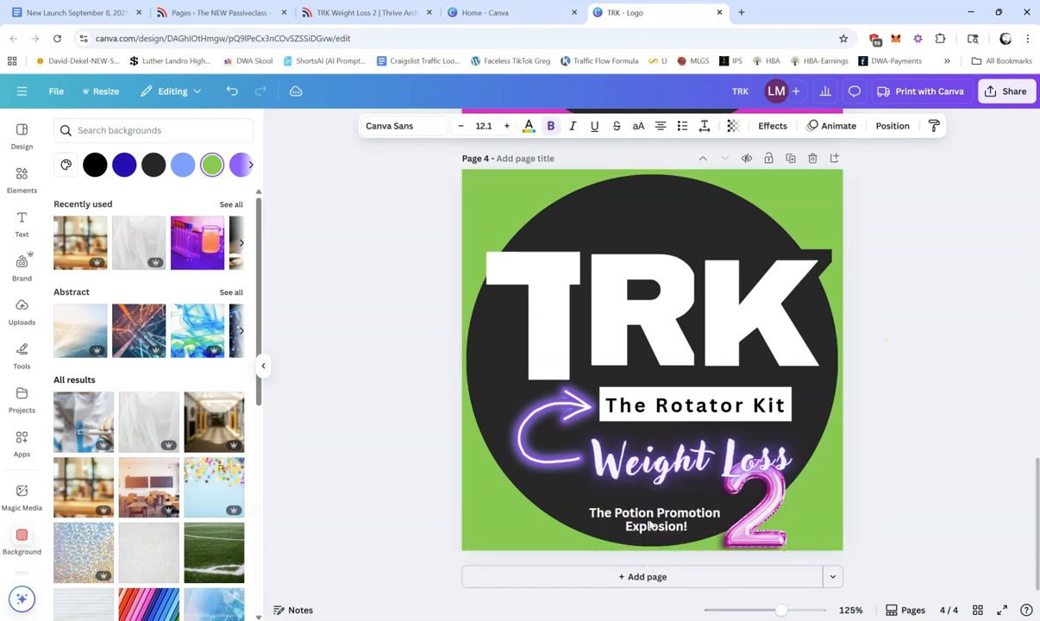
{"action": "key", "text": "Right"}
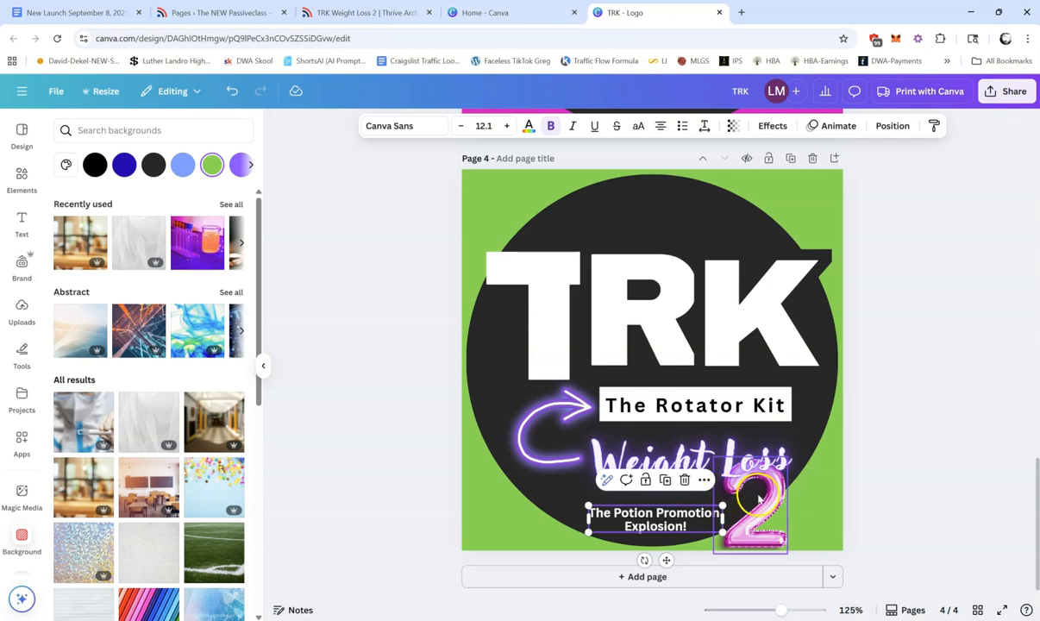
{"action": "left_click", "coordinate": [955, 339]}
Step: Download only page 4 of the logo design as a PNG with transparent background at 1.5× size (750 × 750 px)
{"action": "left_click", "coordinate": [1019, 80]}
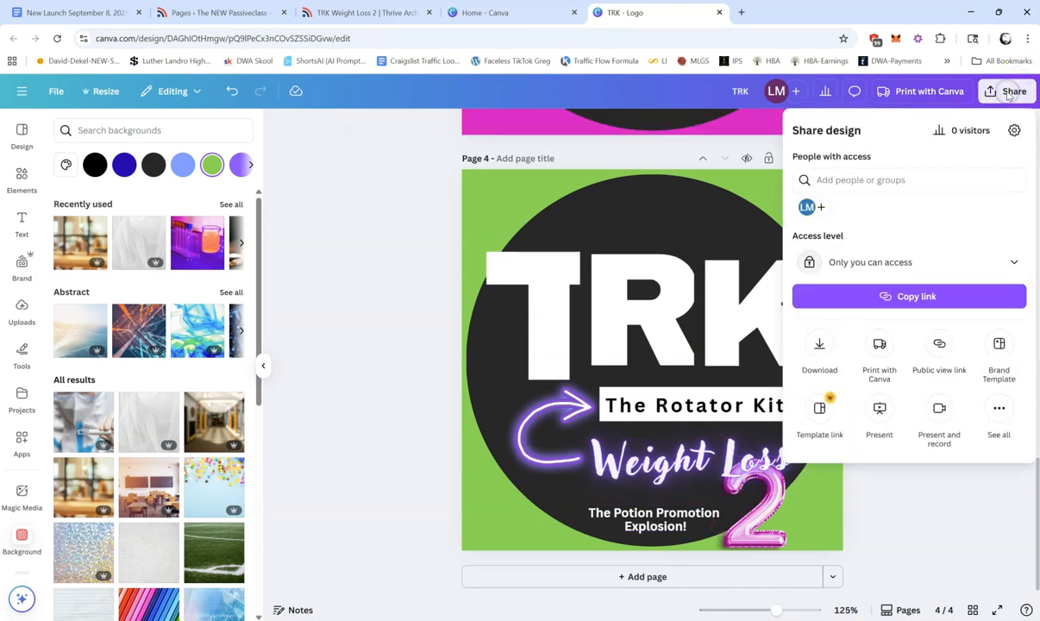
{"action": "left_click", "coordinate": [819, 343]}
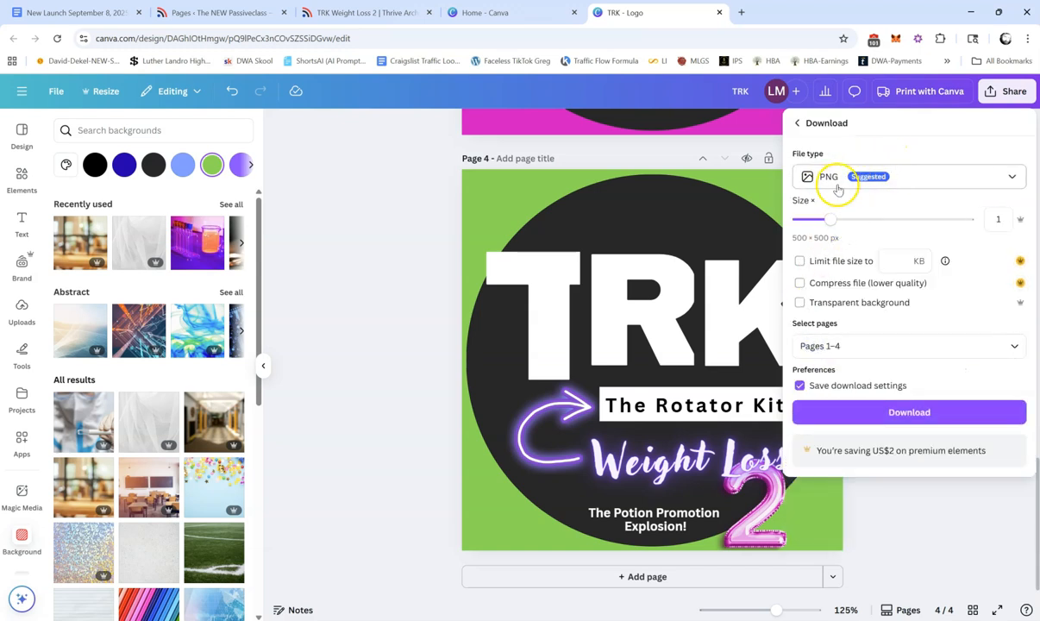
{"action": "left_click", "coordinate": [799, 302]}
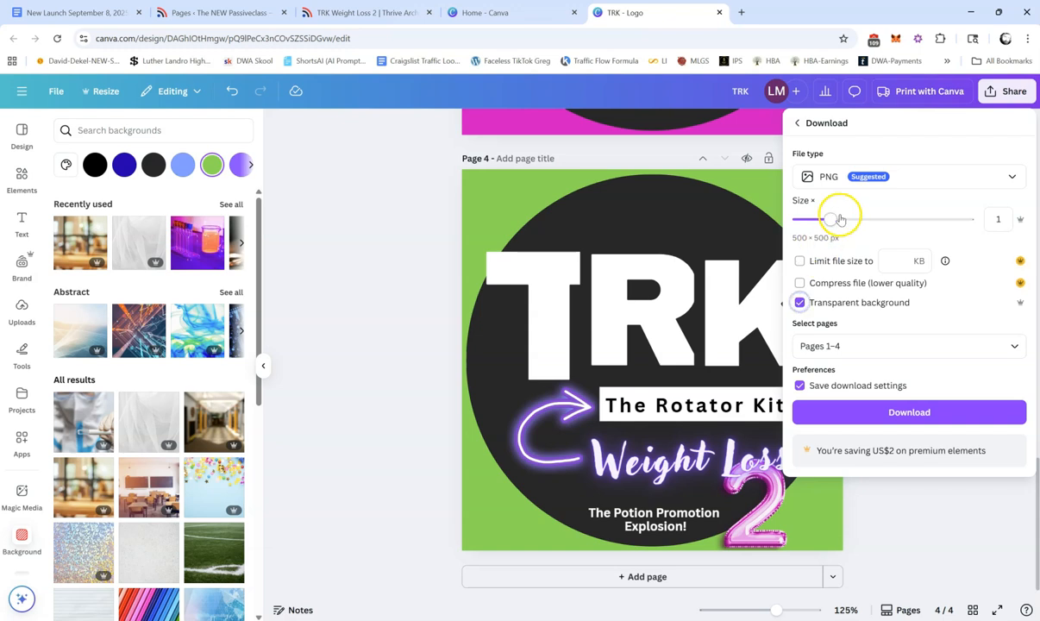
{"action": "left_click_drag", "start_coordinate": [836, 221], "coordinate": [863, 222]}
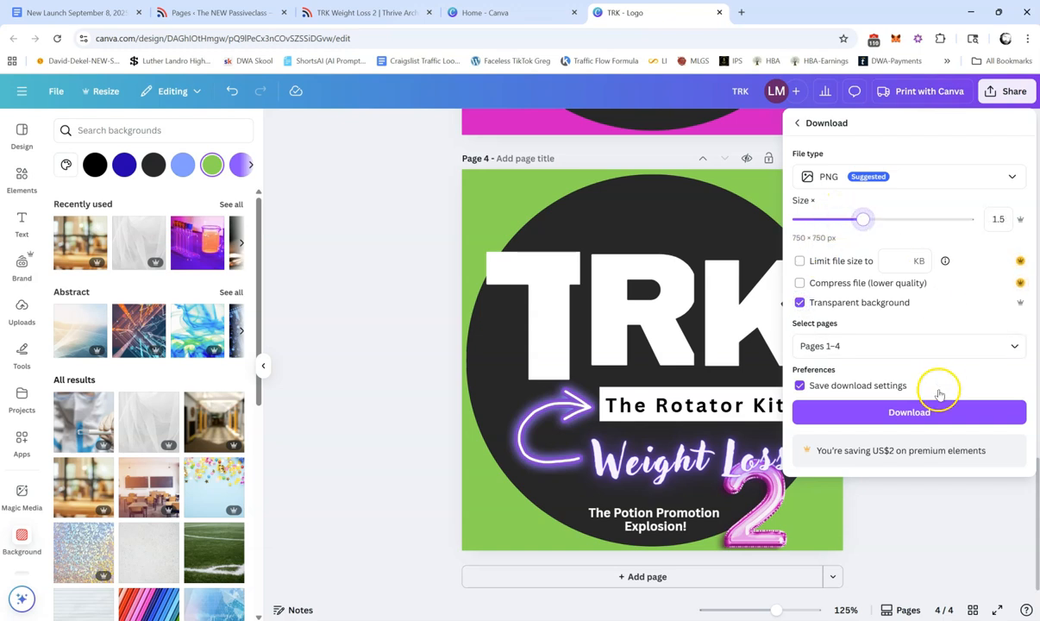
{"action": "left_click", "coordinate": [863, 346]}
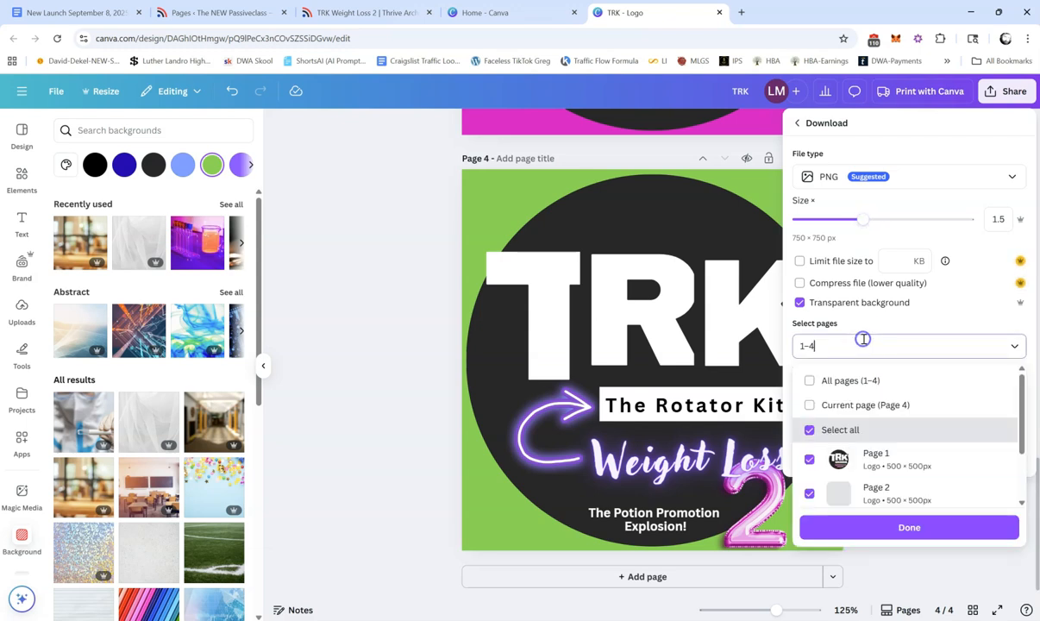
{"action": "left_click", "coordinate": [808, 405]}
{"action": "left_click", "coordinate": [911, 529]}
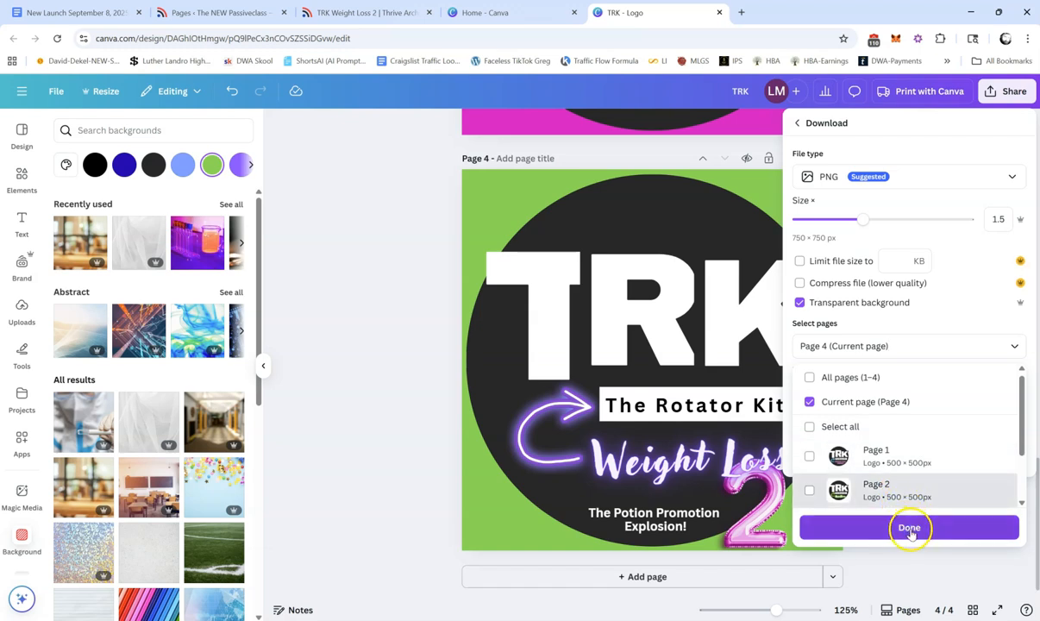
{"action": "left_click", "coordinate": [920, 413]}
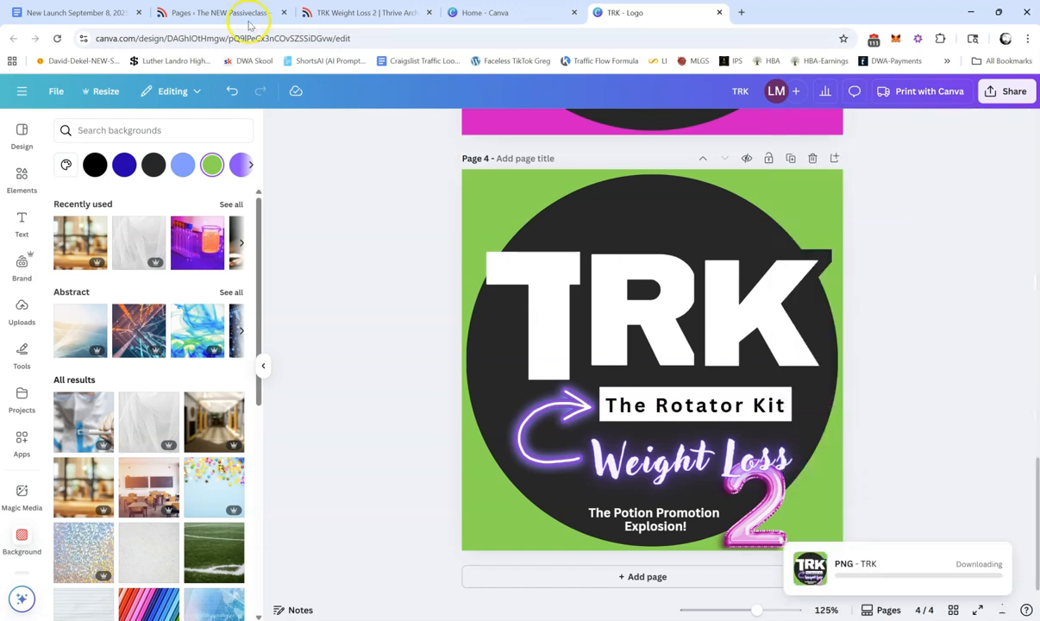
Step: In the Thrive Architect page, replace the top logo image with TRK (9) uploaded from the Downloads folder
{"action": "left_click", "coordinate": [218, 13]}
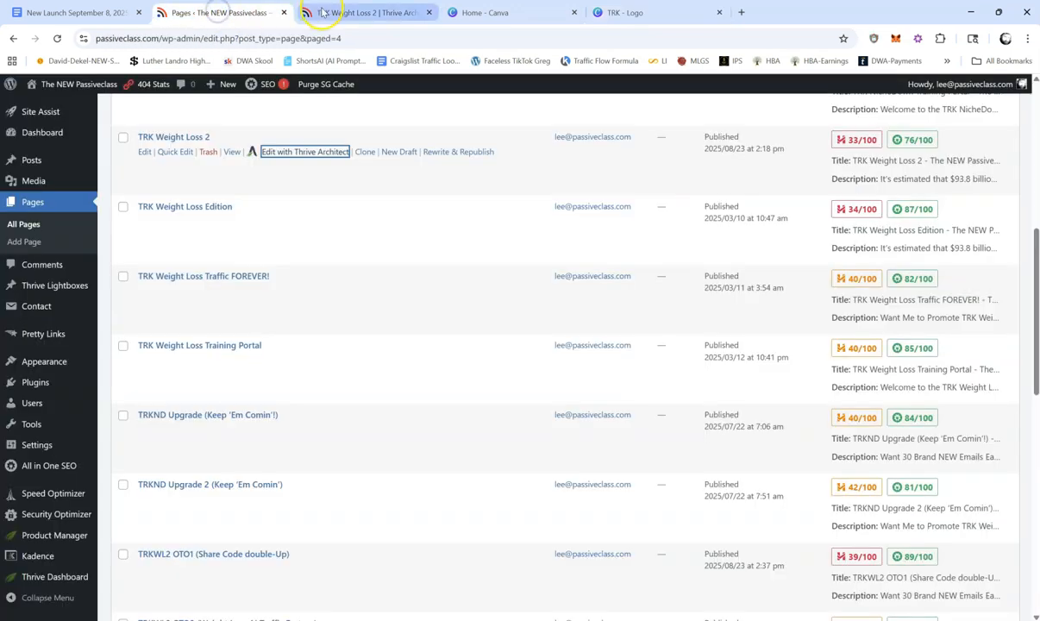
{"action": "left_click", "coordinate": [325, 12]}
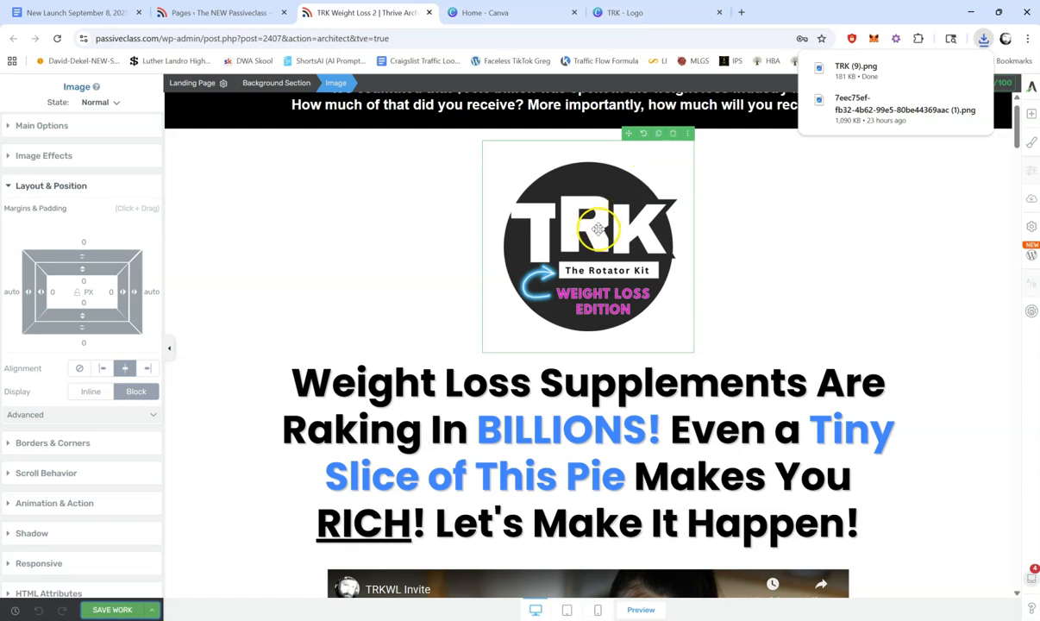
{"action": "left_click", "coordinate": [599, 229]}
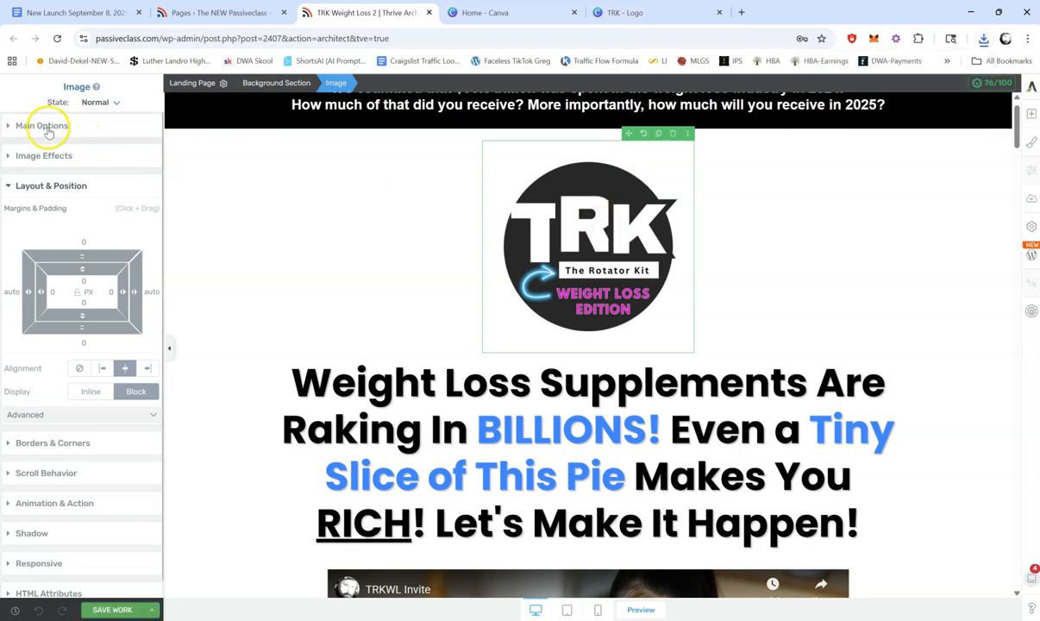
{"action": "left_click", "coordinate": [44, 127]}
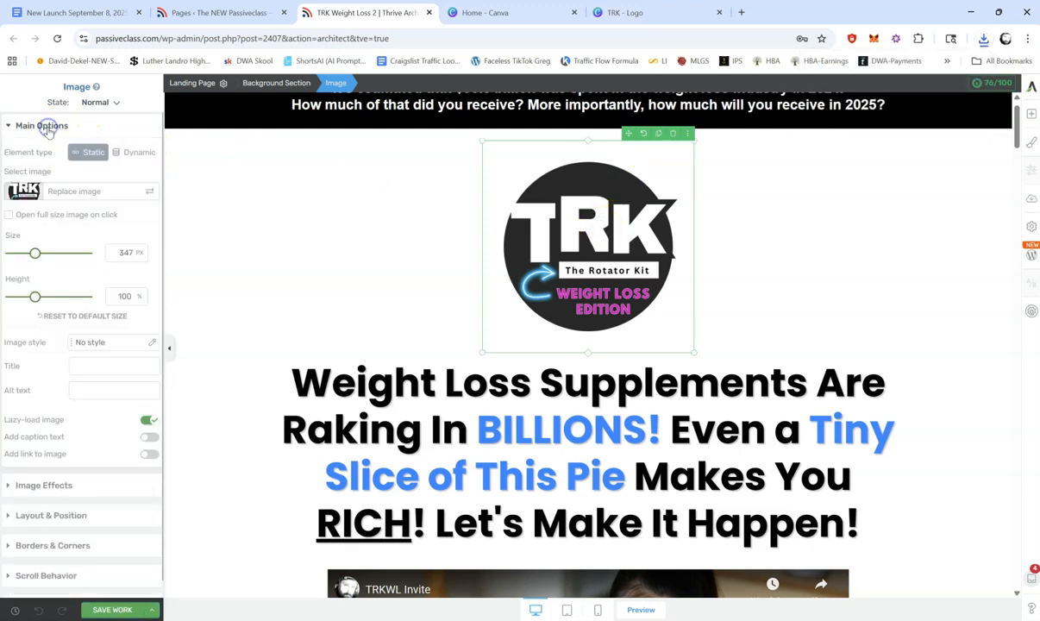
{"action": "left_click", "coordinate": [85, 191]}
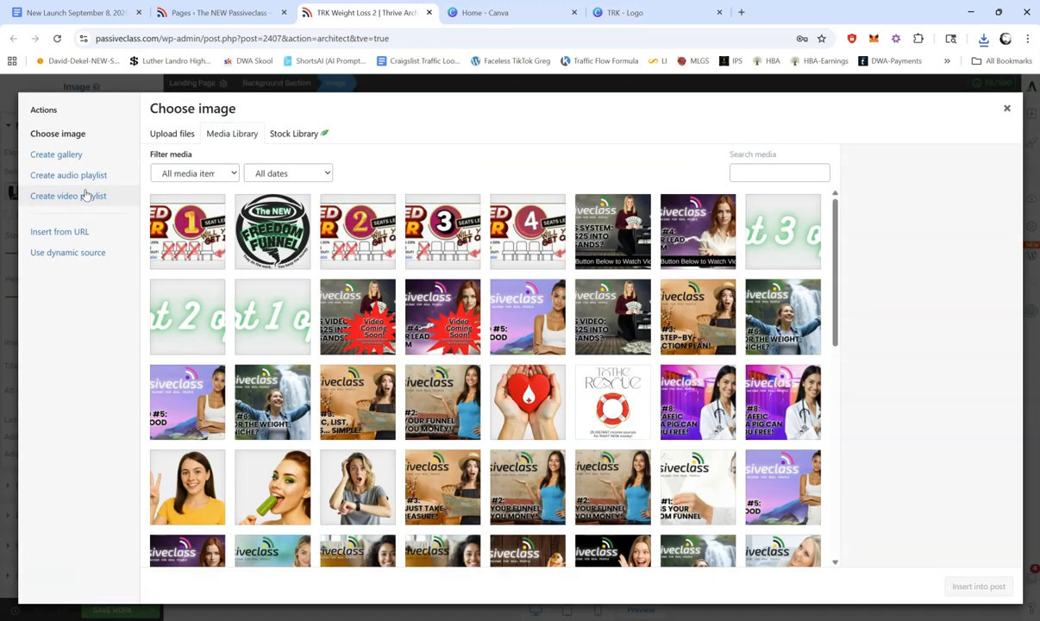
{"action": "left_click", "coordinate": [174, 135]}
{"action": "left_click", "coordinate": [576, 336]}
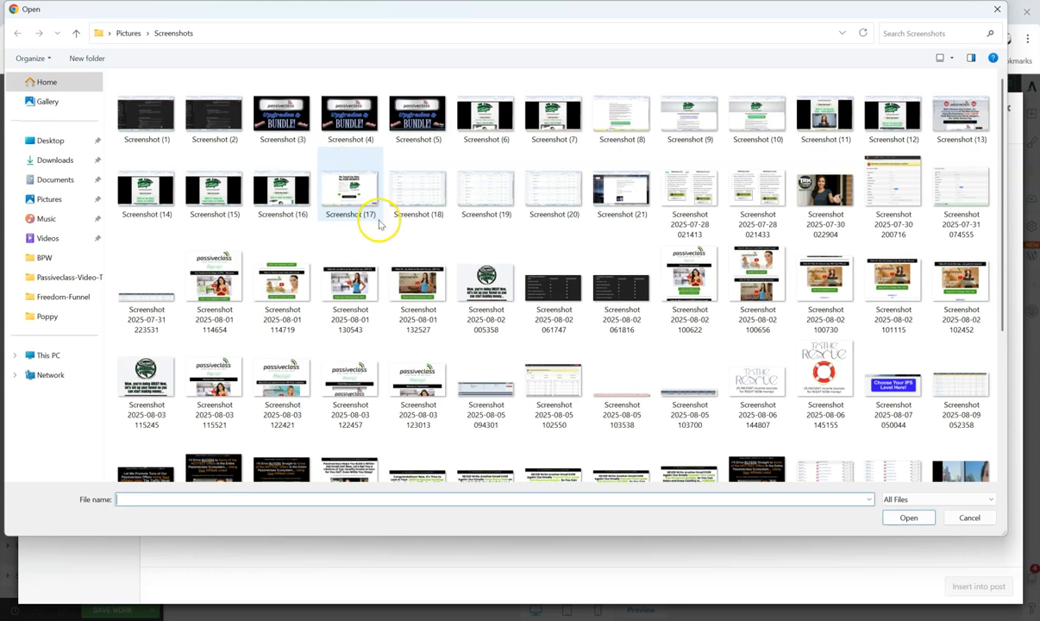
{"action": "left_click", "coordinate": [57, 161]}
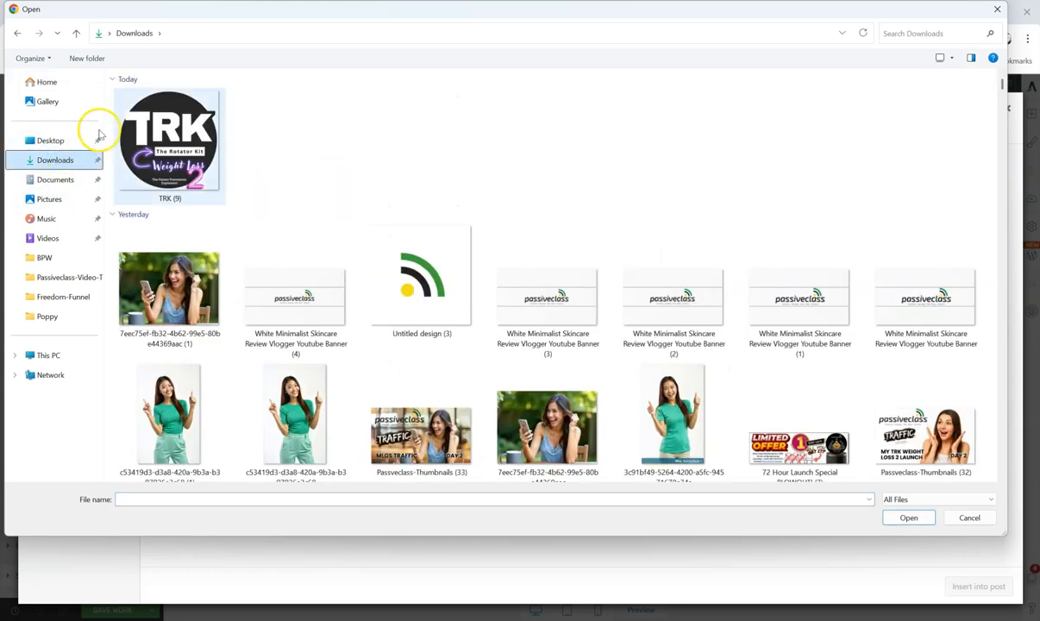
{"action": "double_click", "coordinate": [175, 137]}
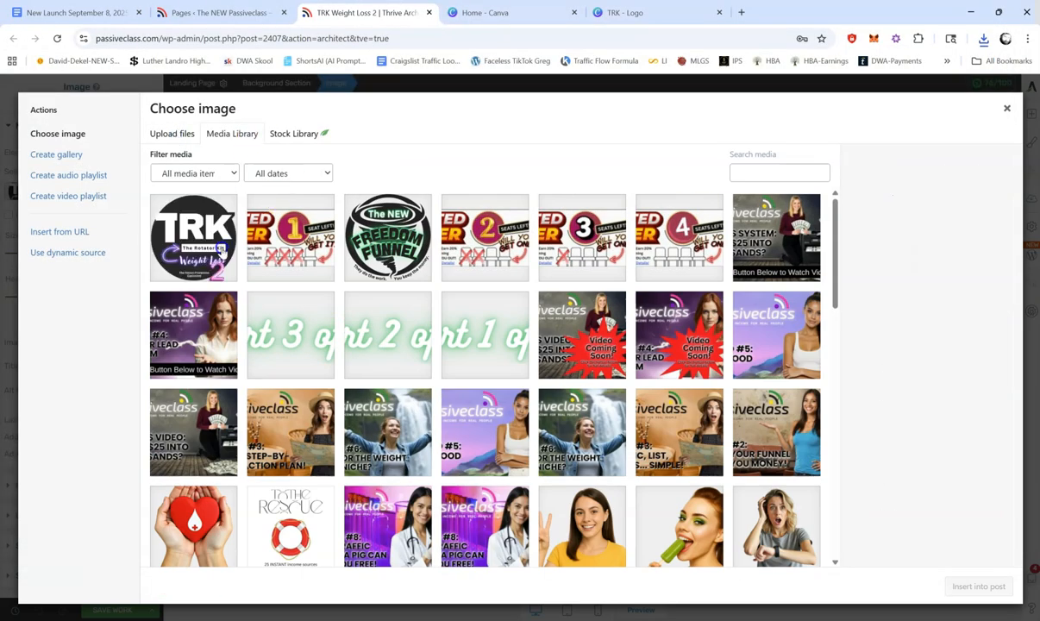
{"action": "triple_click", "coordinate": [932, 433]}
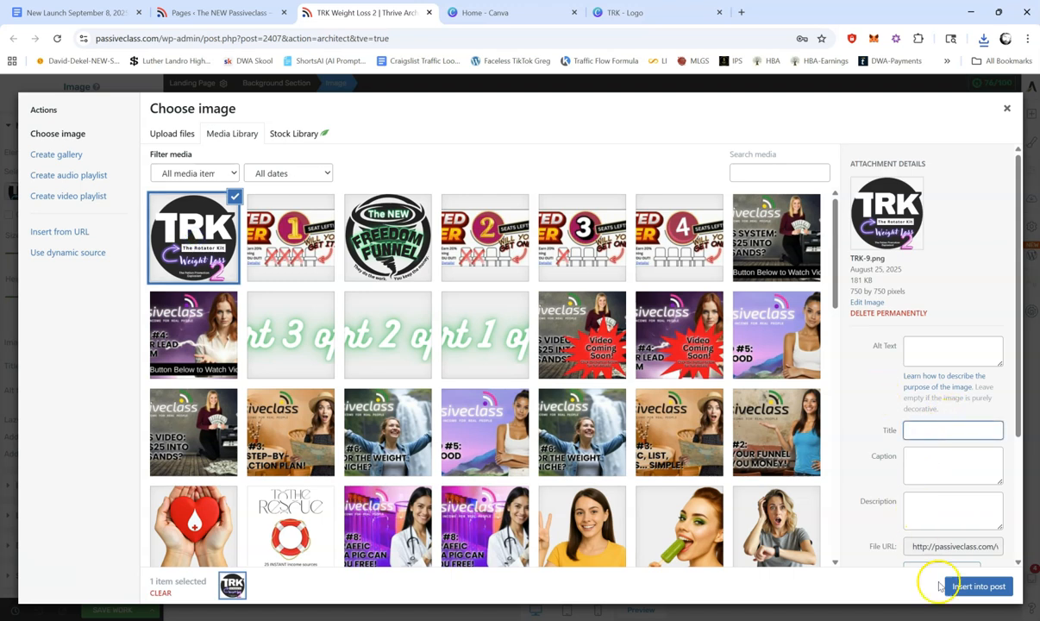
{"action": "left_click", "coordinate": [980, 587]}
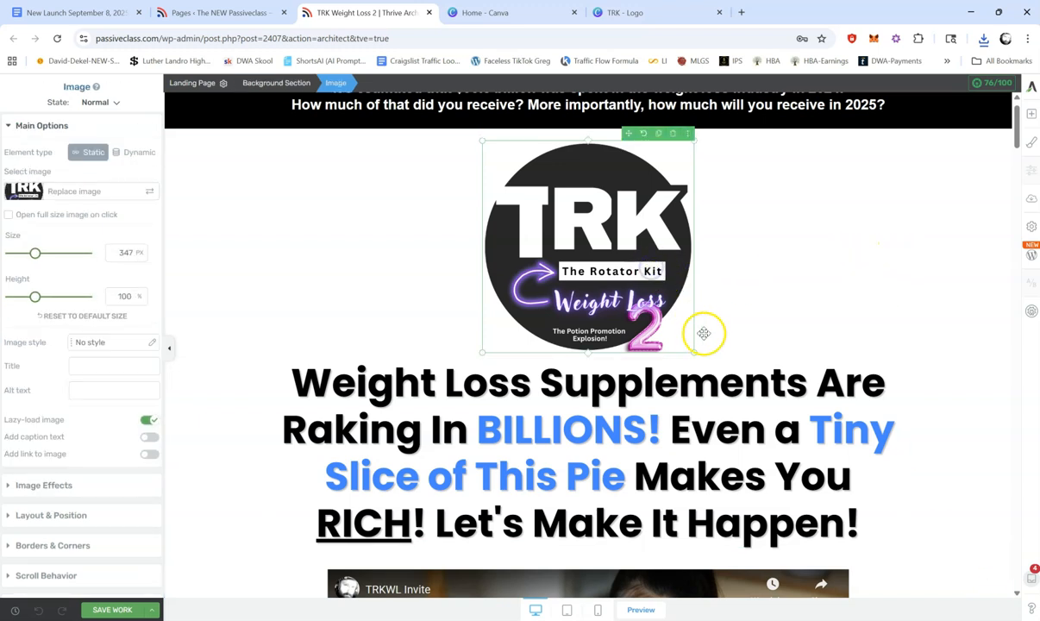
Step: Enlarge the new logo image to 400 px and save the page
{"action": "left_click_drag", "start_coordinate": [694, 352], "coordinate": [719, 366]}
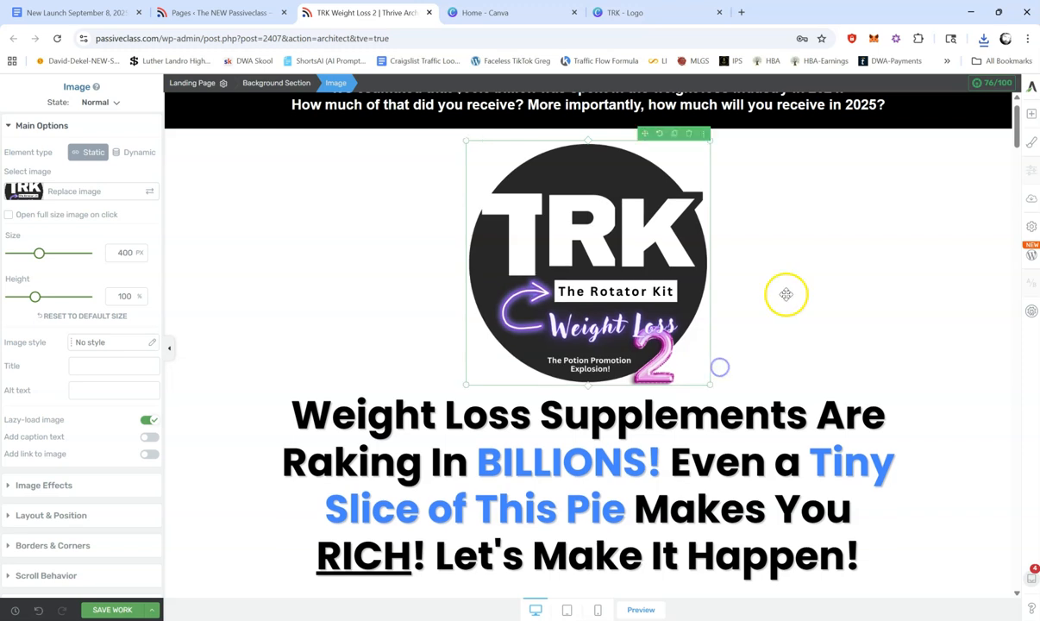
{"action": "left_click", "coordinate": [824, 278]}
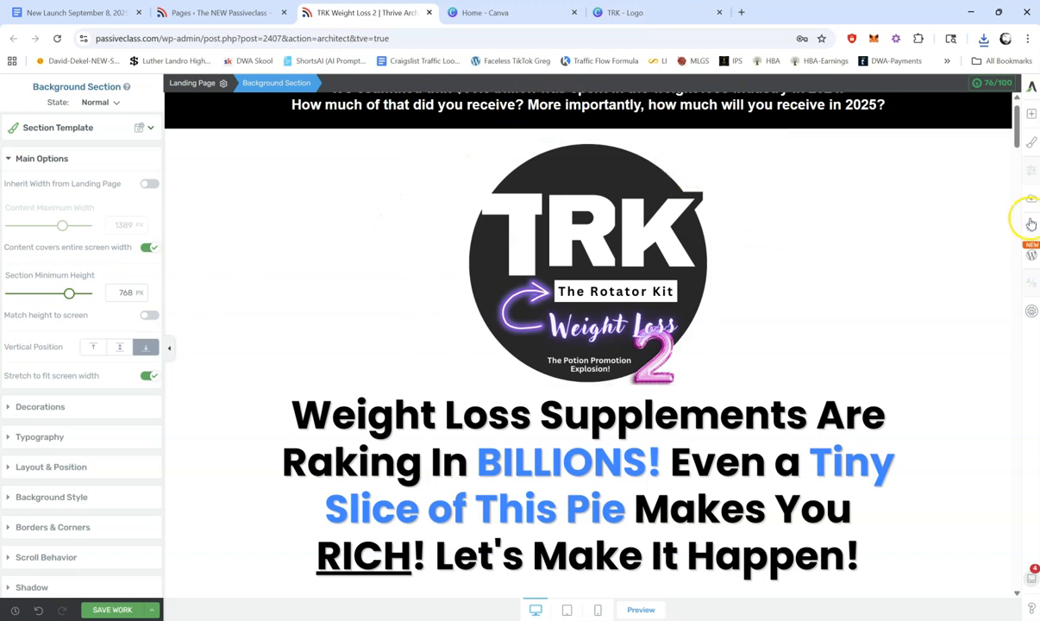
{"action": "scroll", "coordinate": [1019, 125], "scroll_direction": "up", "scroll_amount": 1}
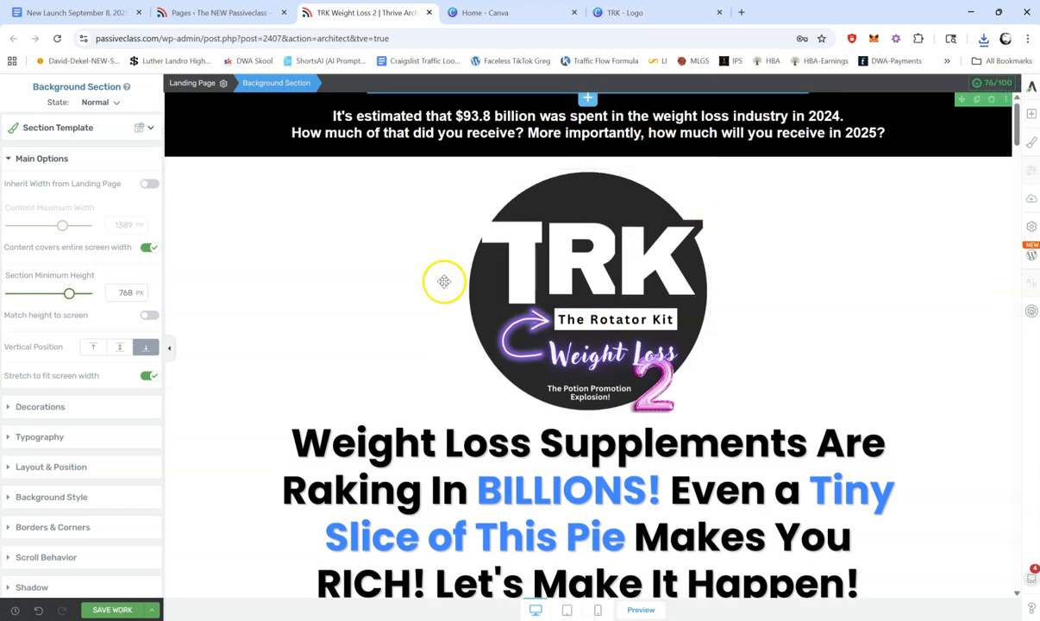
{"action": "left_click", "coordinate": [110, 609]}
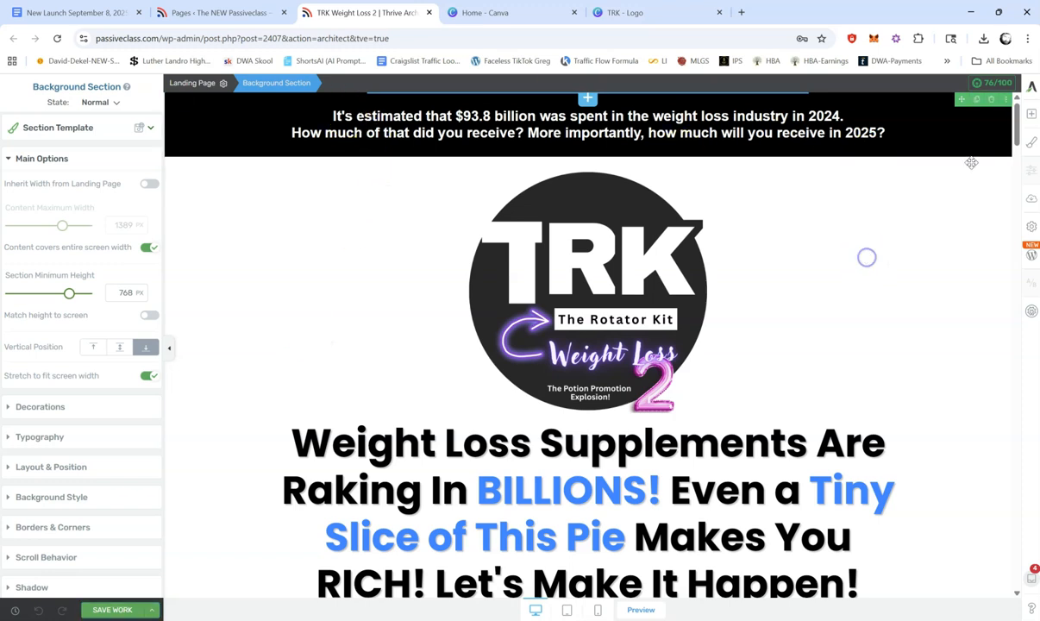
Step: Replace "Let's Make It Happen!" at the end of the main headline with "Ready? Let's Go!"
{"action": "scroll", "coordinate": [1021, 121], "scroll_direction": "down", "scroll_amount": 3}
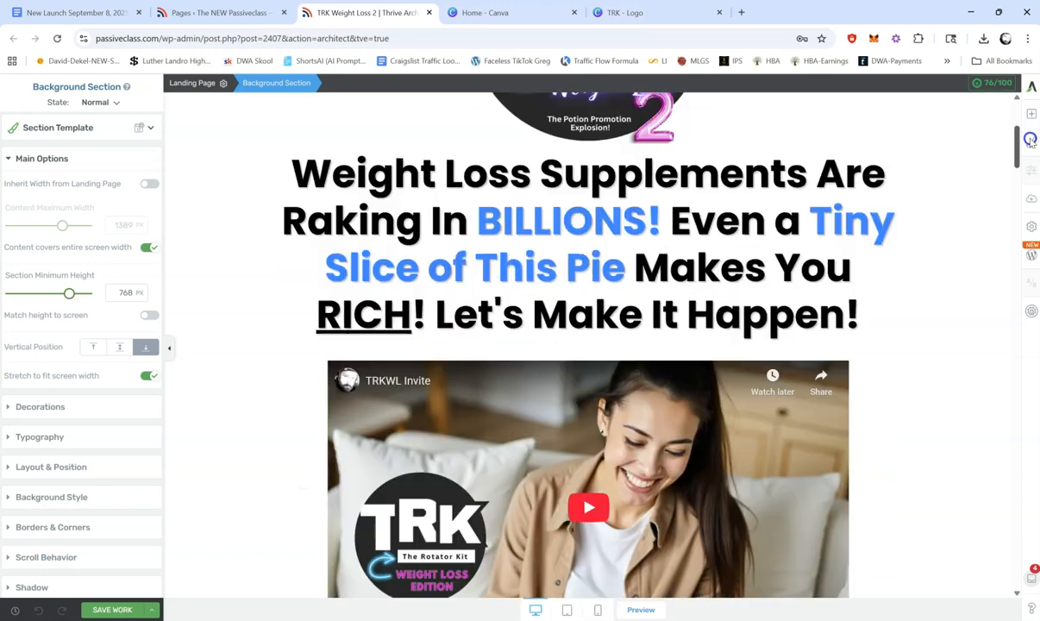
{"action": "scroll", "coordinate": [1028, 129], "scroll_direction": "up", "scroll_amount": 1}
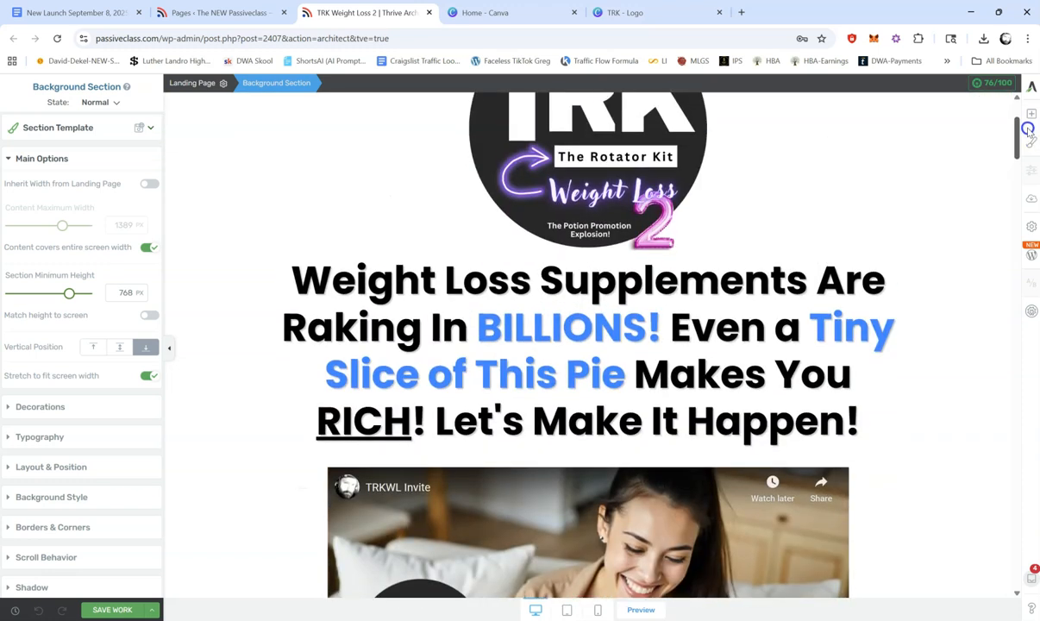
{"action": "scroll", "coordinate": [1028, 128], "scroll_direction": "down", "scroll_amount": 1}
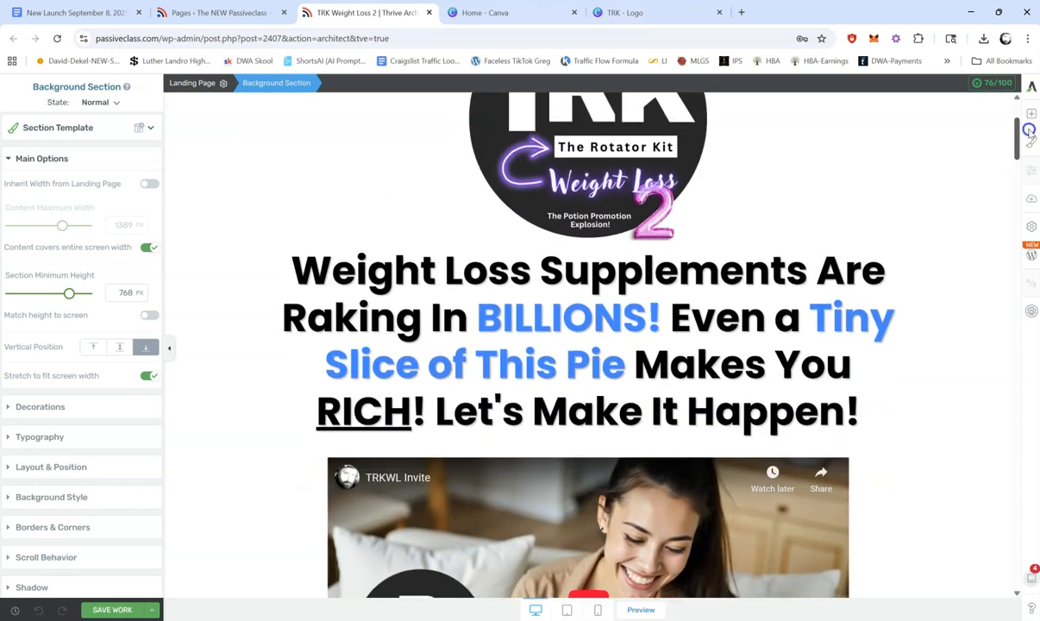
{"action": "scroll", "coordinate": [1027, 129], "scroll_direction": "down", "scroll_amount": 2}
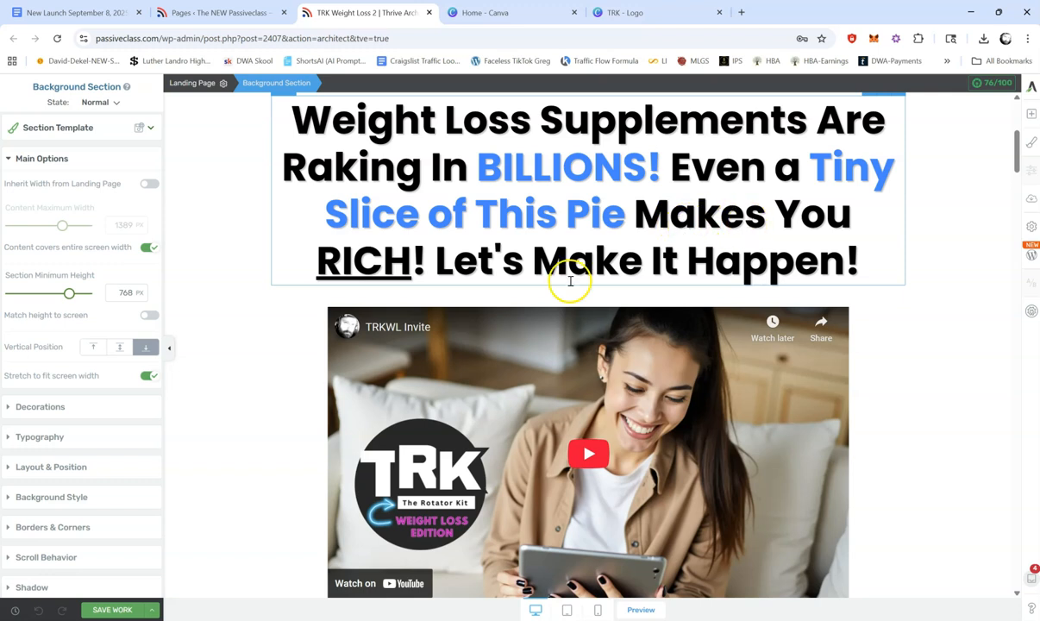
{"action": "left_click_drag", "start_coordinate": [439, 253], "coordinate": [859, 250]}
{"action": "type", "text": "Rea"}
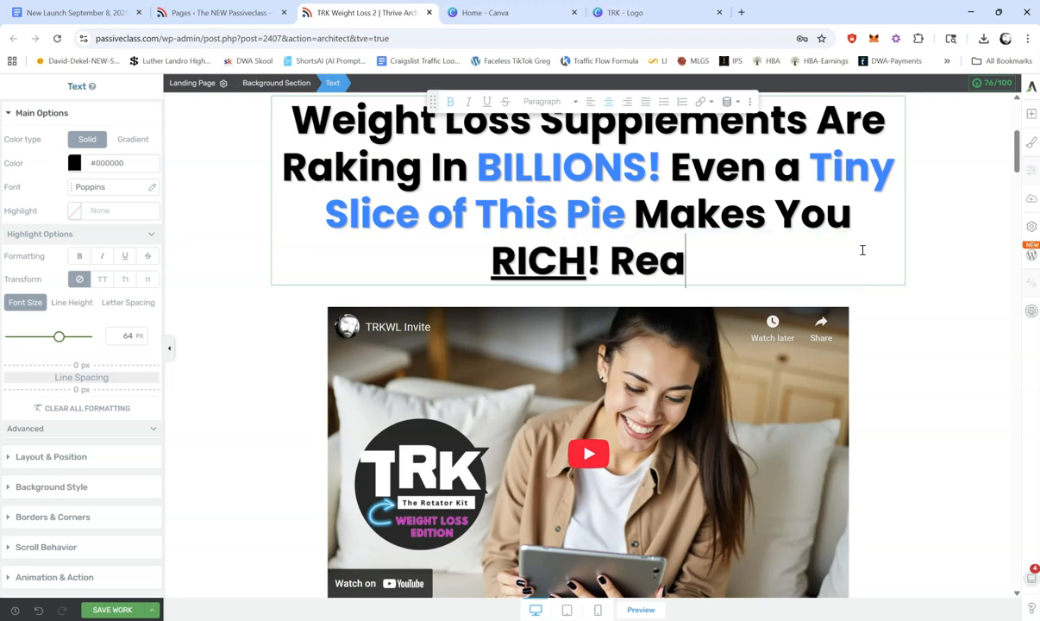
{"action": "type", "text": "dy? Let's Go!"}
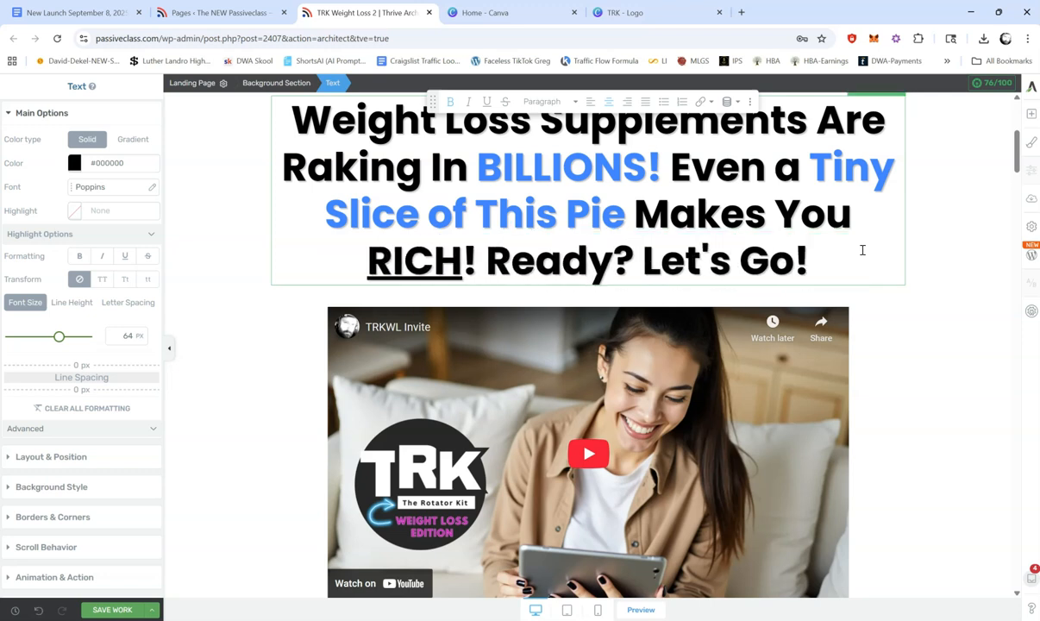
{"action": "left_click", "coordinate": [885, 291]}
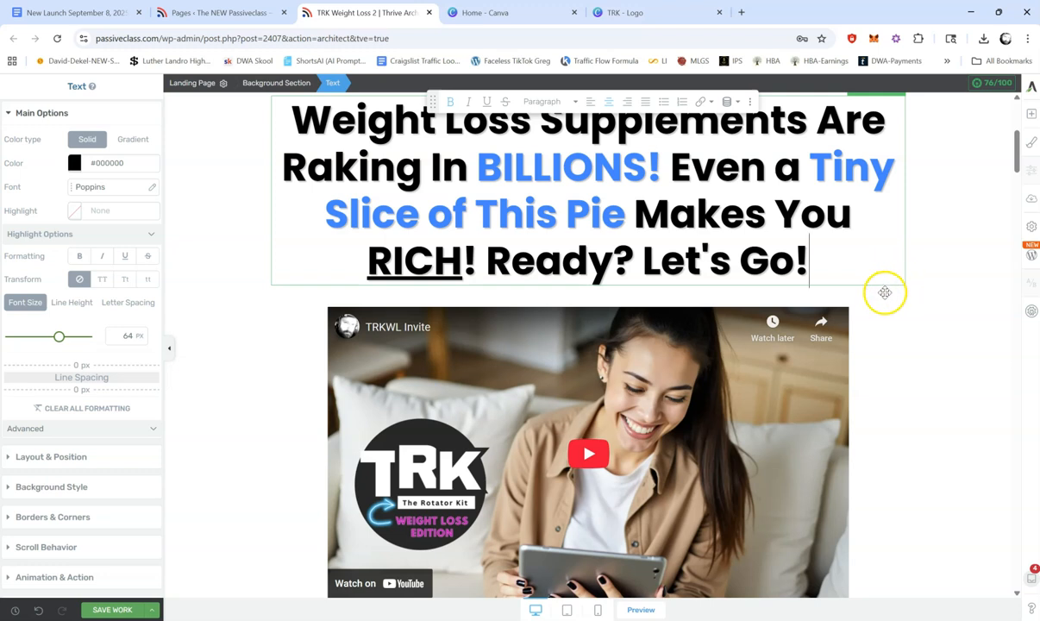
Step: Duplicate the black text banner above the logo and move the copy between the headline and the video
{"action": "left_click_drag", "start_coordinate": [1015, 155], "coordinate": [1018, 121]}
{"action": "left_click", "coordinate": [809, 128]}
{"action": "left_click", "coordinate": [916, 143]}
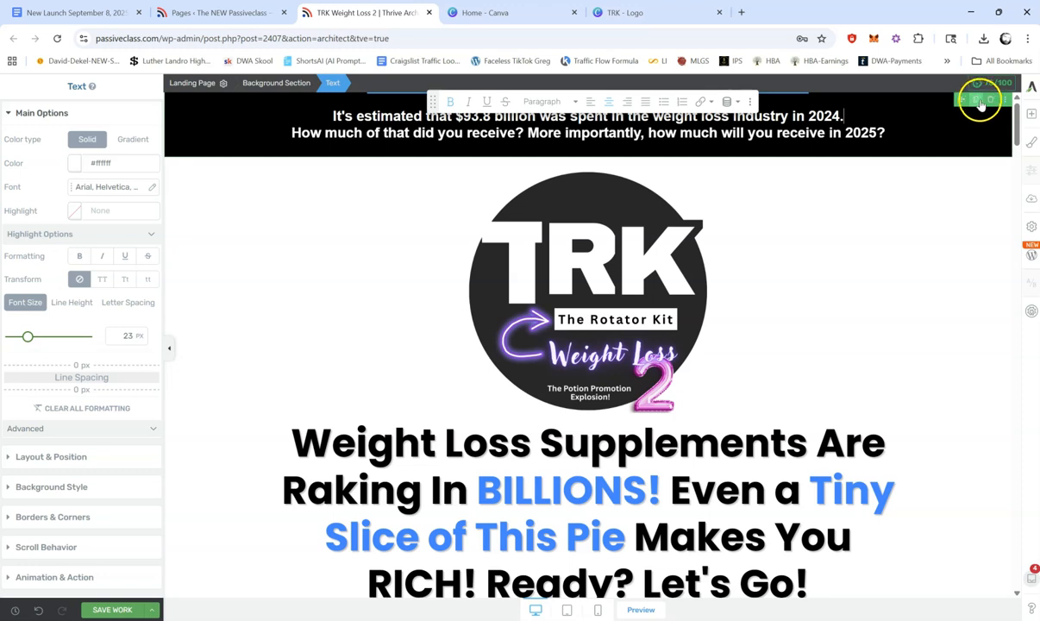
{"action": "left_click", "coordinate": [976, 100]}
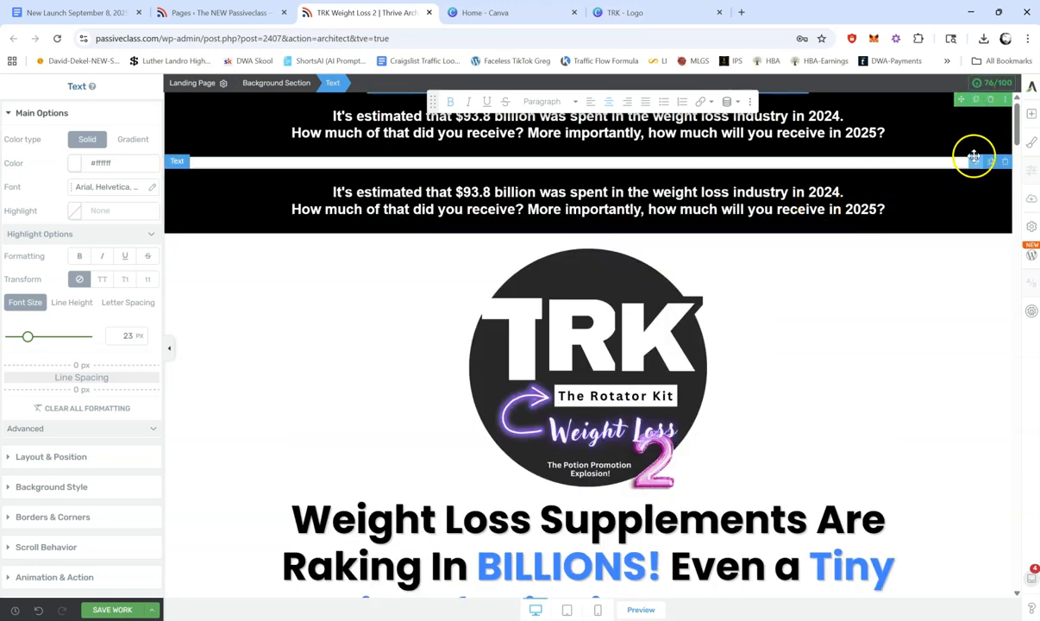
{"action": "left_click_drag", "start_coordinate": [974, 163], "coordinate": [670, 191]}
{"action": "left_click_drag", "start_coordinate": [606, 200], "coordinate": [607, 200]}
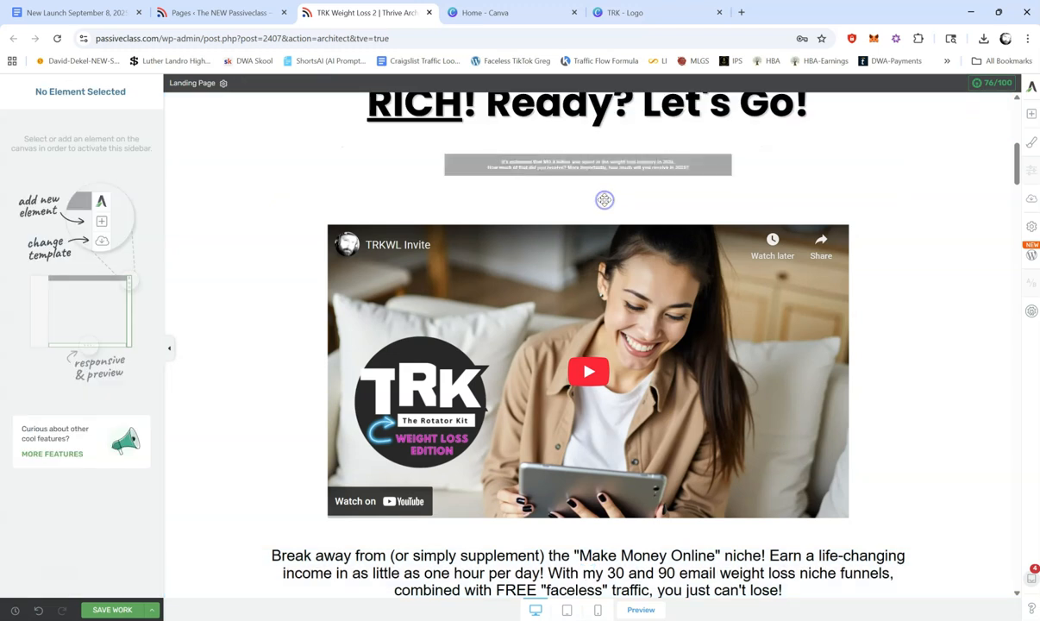
Step: Replace the text of the black banner between the headline and the video with "It's FINALLY your turn, my friend. Watch this..."
{"action": "left_click_drag", "start_coordinate": [1016, 177], "coordinate": [1019, 151]}
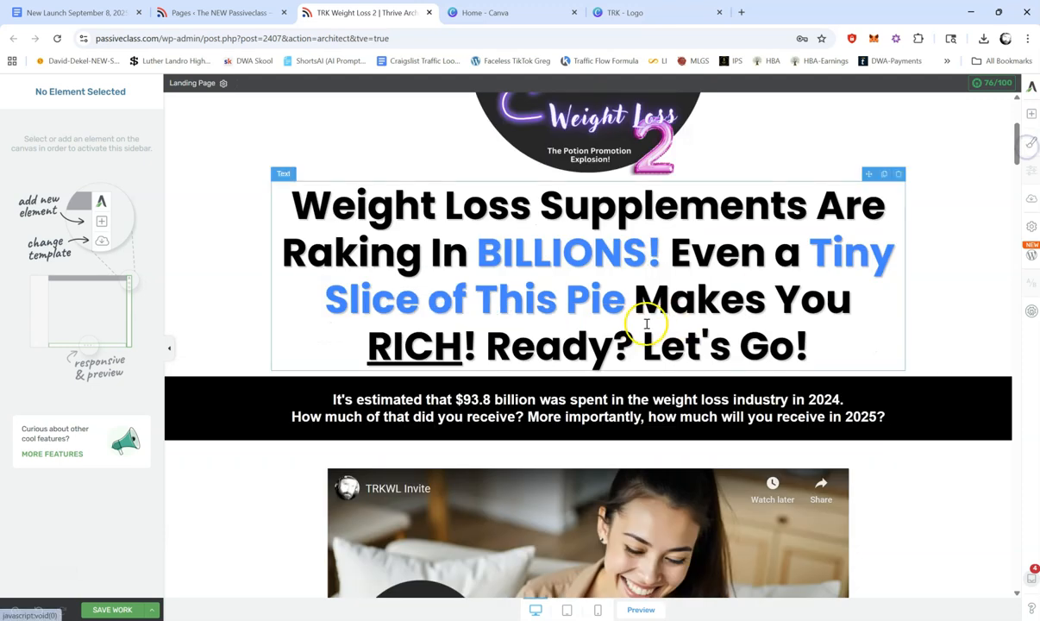
{"action": "triple_click", "coordinate": [603, 417]}
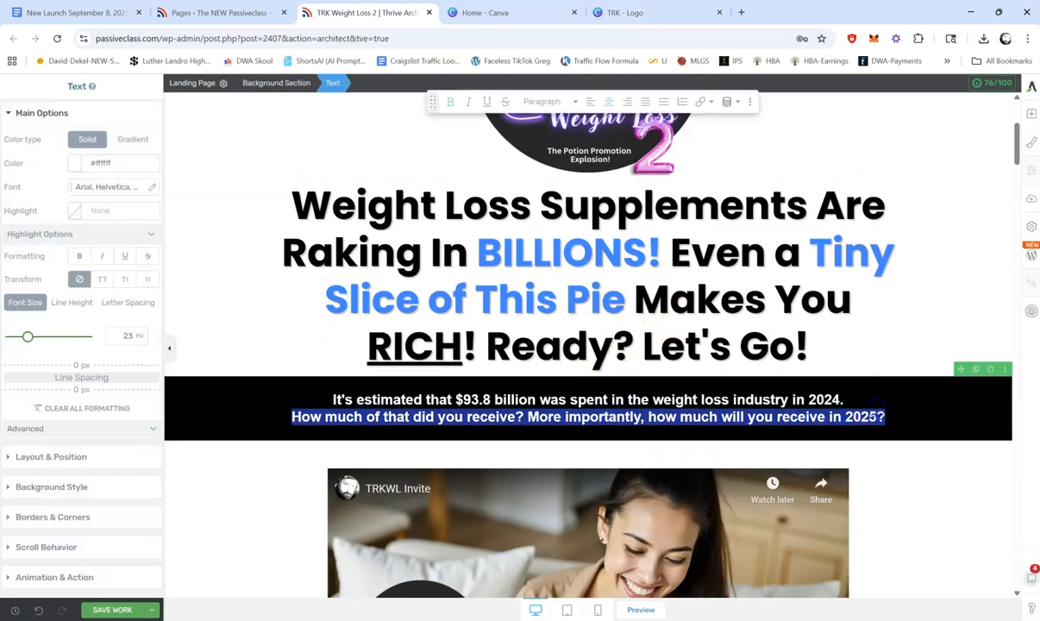
{"action": "left_click", "coordinate": [896, 416]}
{"action": "left_click_drag", "start_coordinate": [891, 418], "coordinate": [379, 399]}
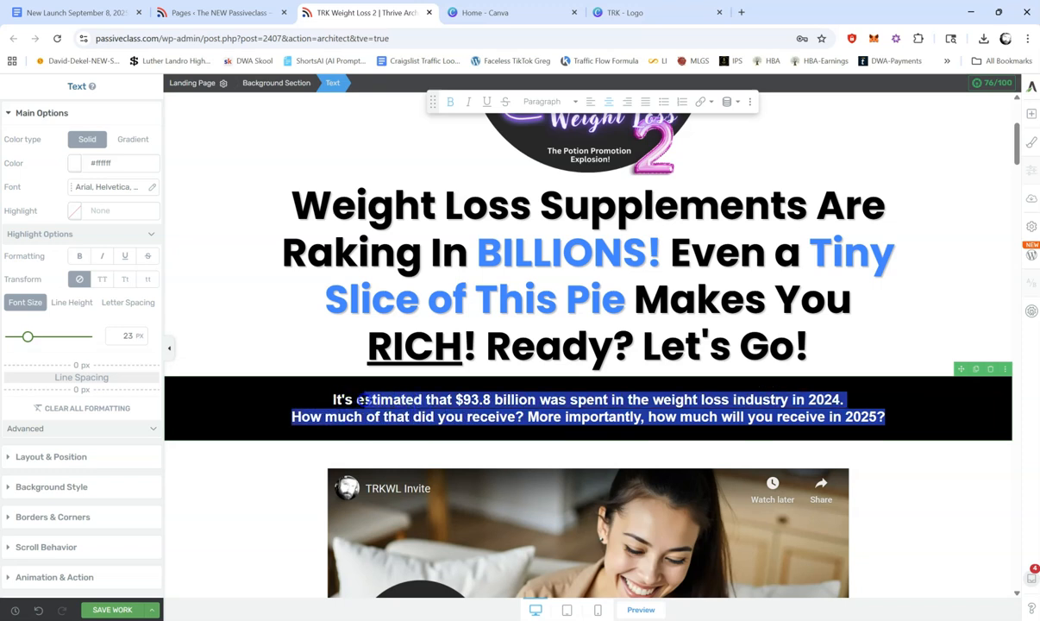
{"action": "type", "text": "fina"}
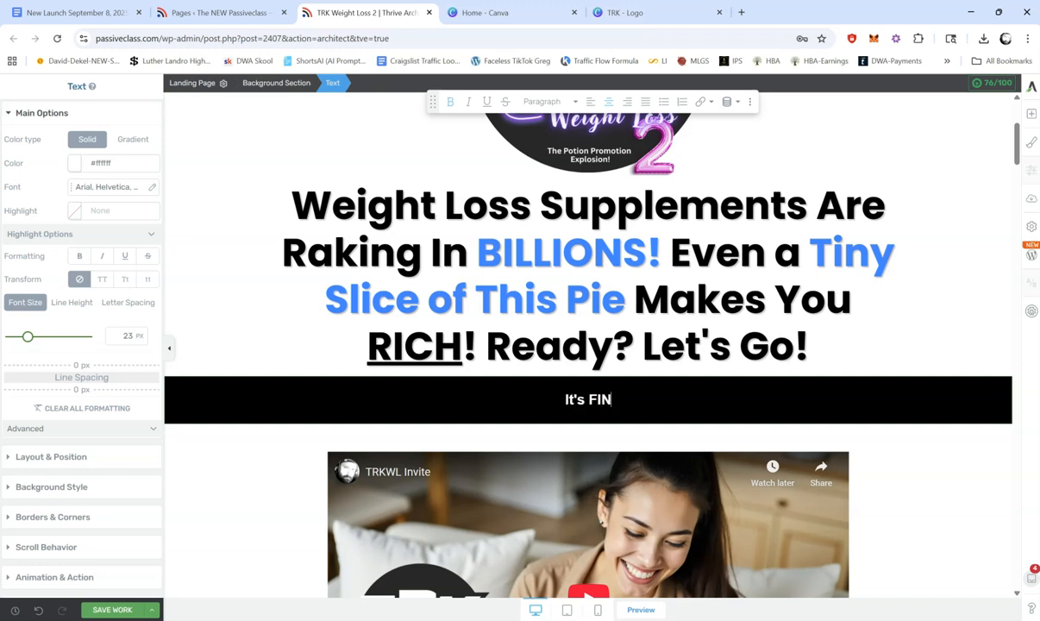
{"action": "type", "text": "lly y"}
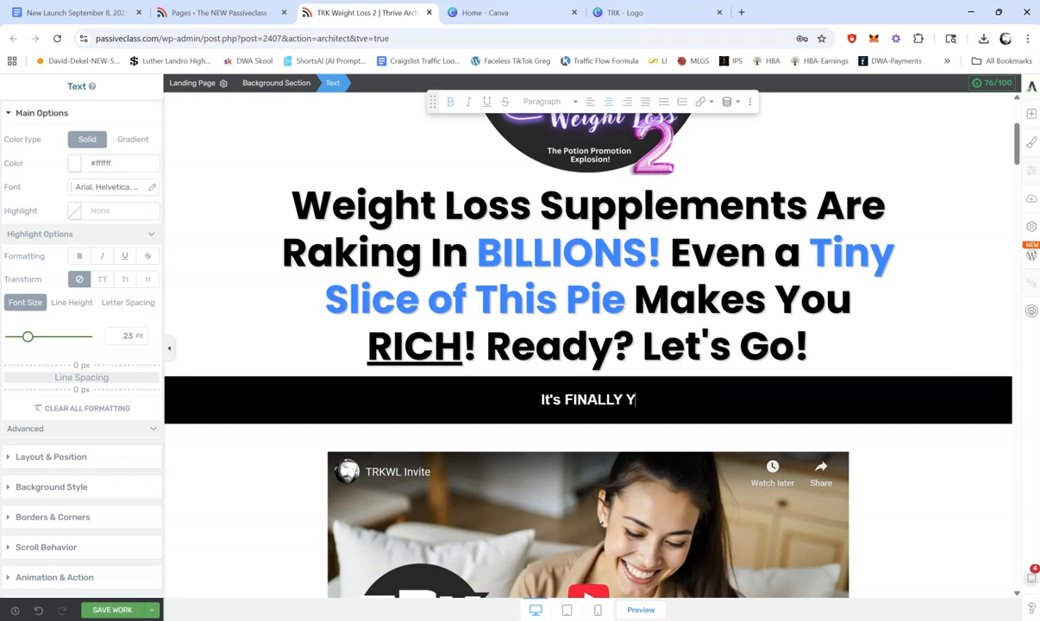
{"action": "type", "text": "our Turn, My"}
{"action": "key", "text": "BackSpace"}
{"action": "key", "text": "BackSpace"}
{"action": "key", "text": "BackSpace"}
{"action": "key", "text": "BackSpace"}
{"action": "key", "text": "BackSpace"}
{"action": "key", "text": "BackSpace"}
{"action": "key", "text": "BackSpace"}
{"action": "key", "text": "BackSpace"}
{"action": "key", "text": "BackSpace"}
{"action": "key", "text": "BackSpace"}
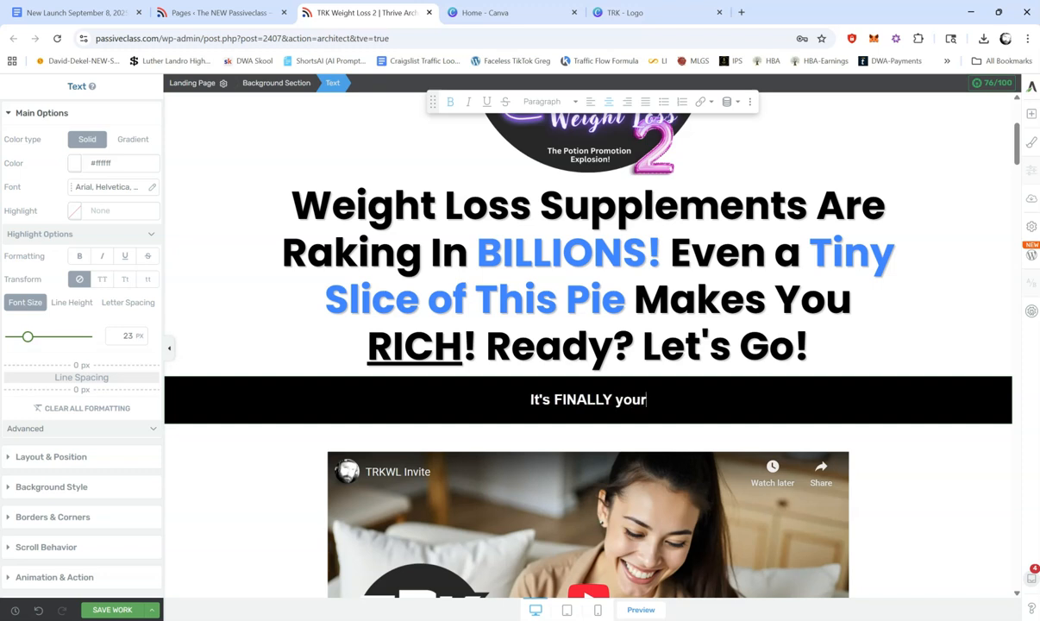
{"action": "type", "text": "friend. Watch this..."}
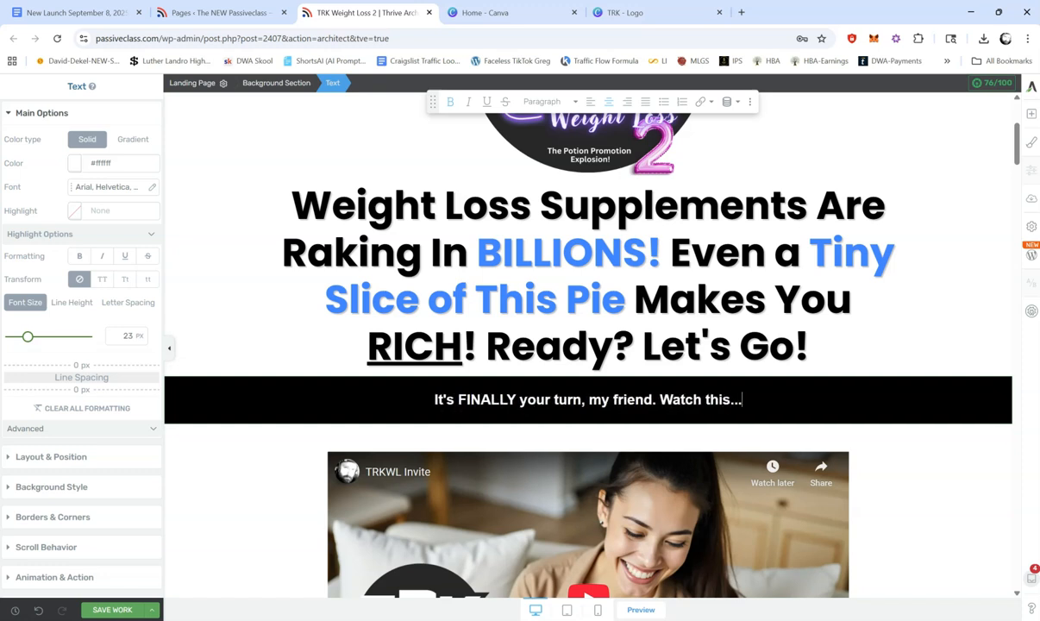
{"action": "left_click", "coordinate": [943, 299]}
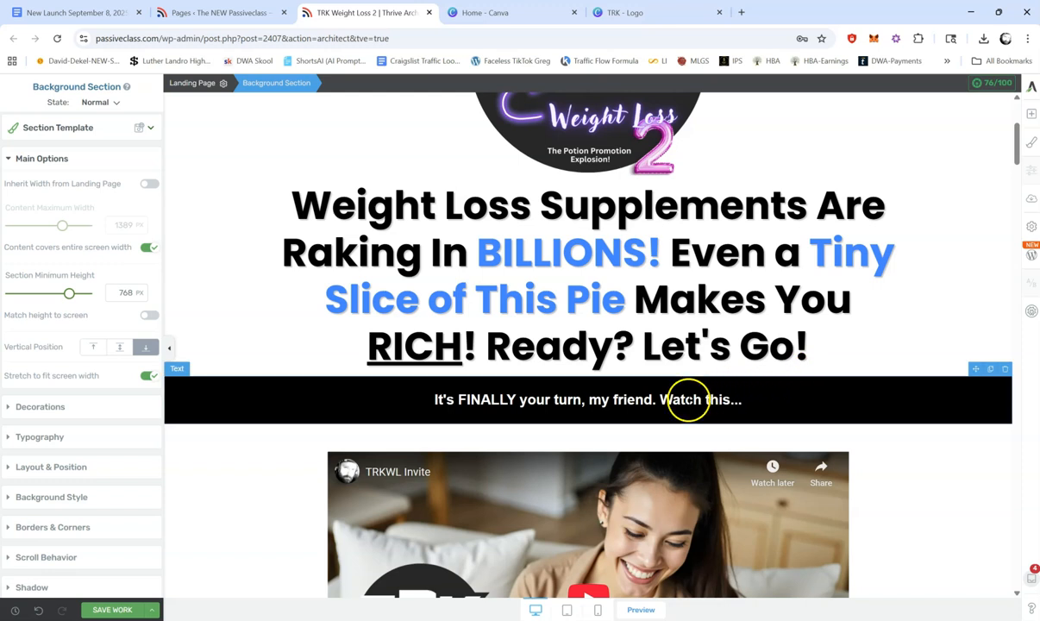
Step: Set the top margin of the black banner above the video to 15 px and save the page
{"action": "left_click", "coordinate": [787, 383]}
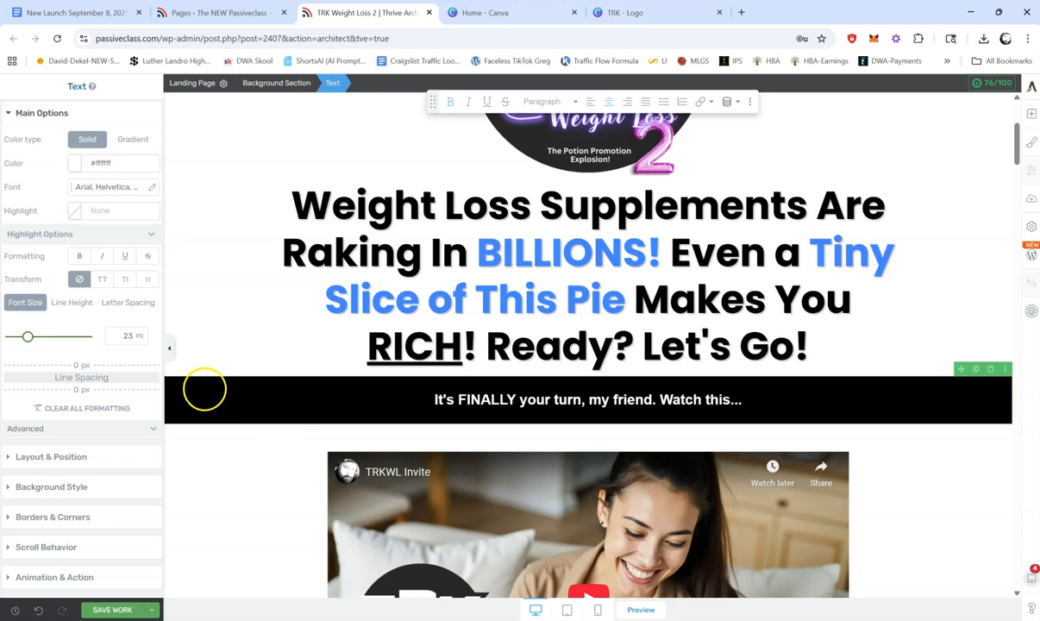
{"action": "left_click", "coordinate": [50, 456]}
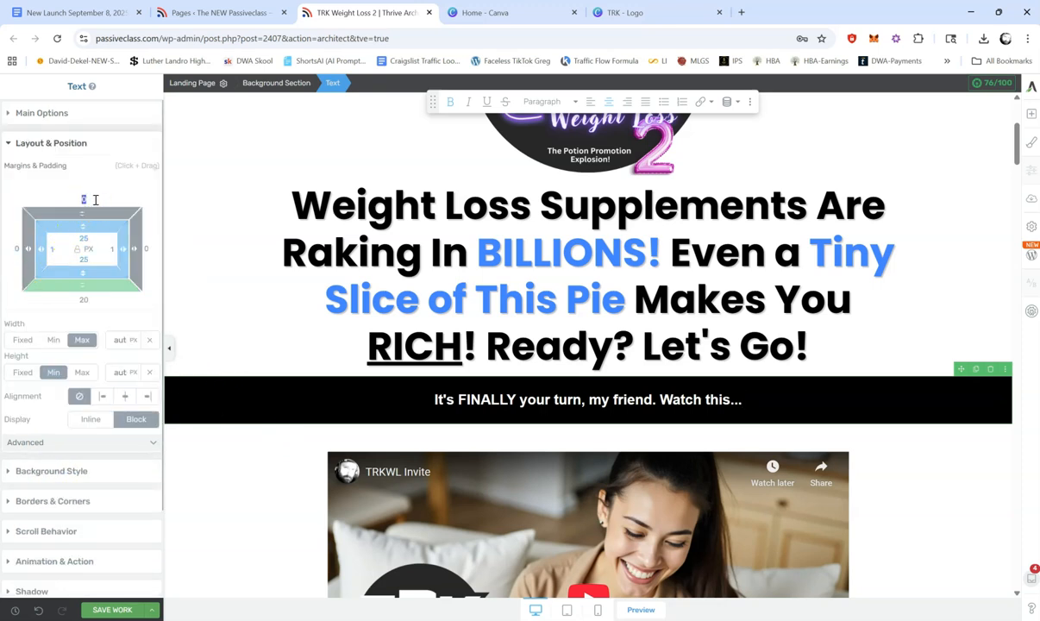
{"action": "type", "text": "10"}
{"action": "key", "text": "BackSpace"}
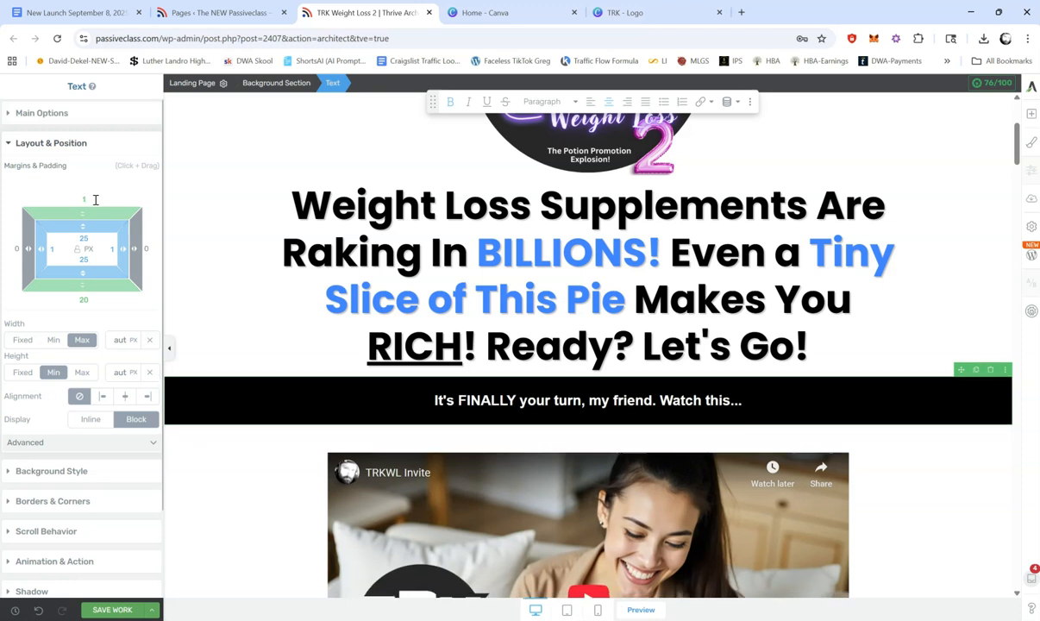
{"action": "type", "text": "5"}
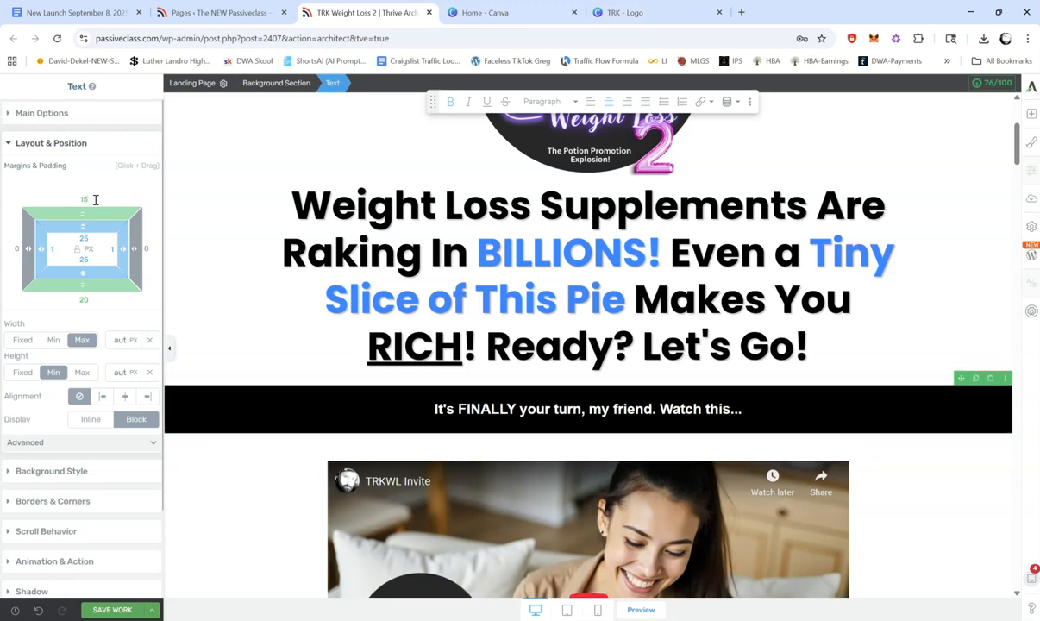
{"action": "key", "text": "BackSpace"}
{"action": "key", "text": "BackSpace"}
{"action": "type", "text": "0"}
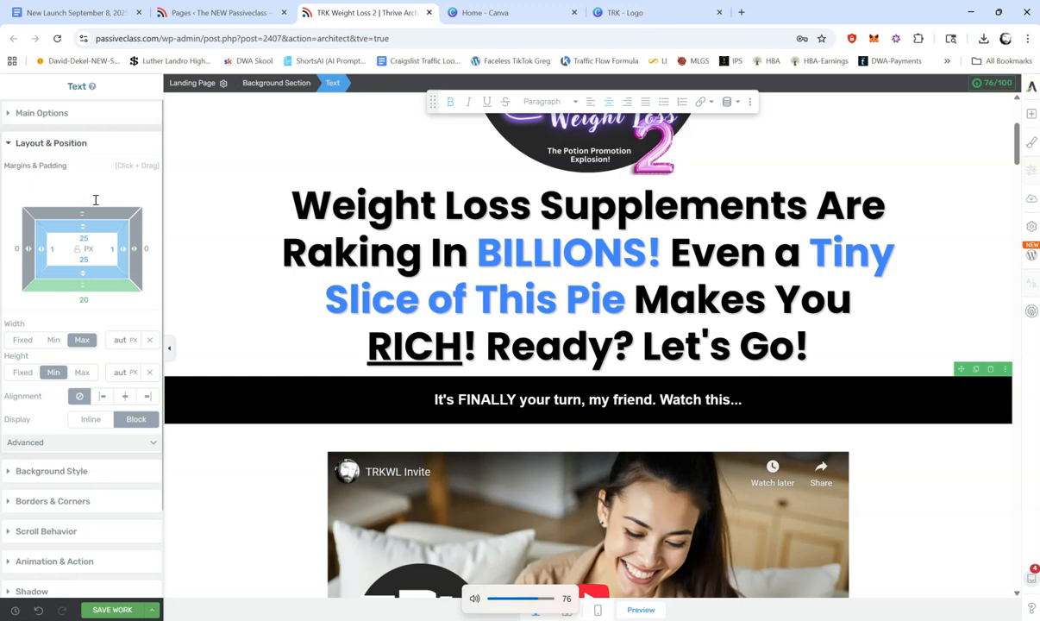
{"action": "type", "text": "20"}
{"action": "key", "text": "BackSpace"}
{"action": "key", "text": "BackSpace"}
{"action": "type", "text": "15"}
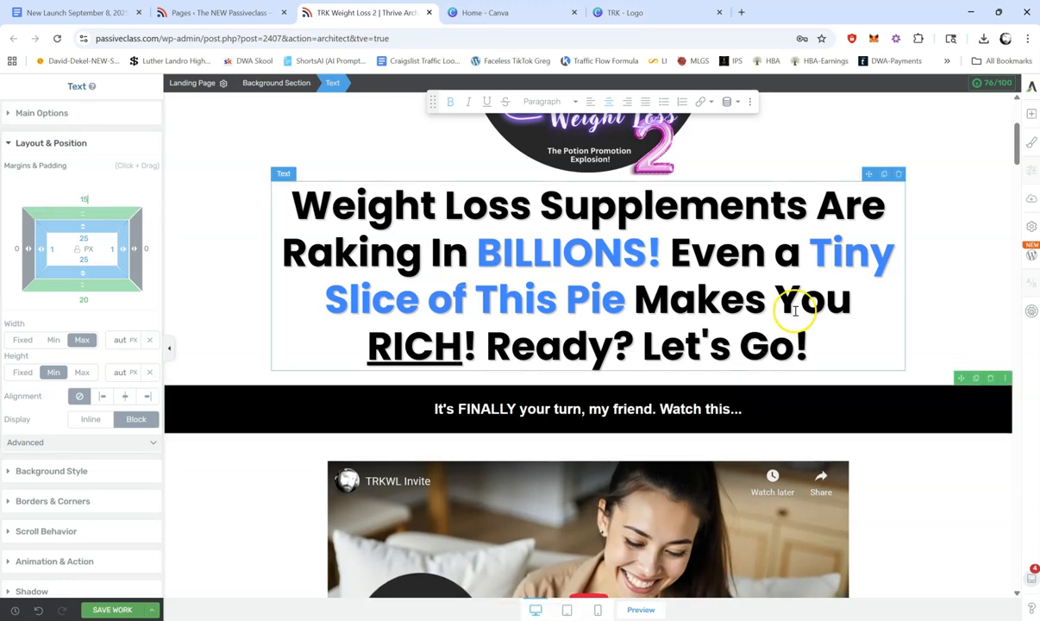
{"action": "left_click", "coordinate": [101, 611]}
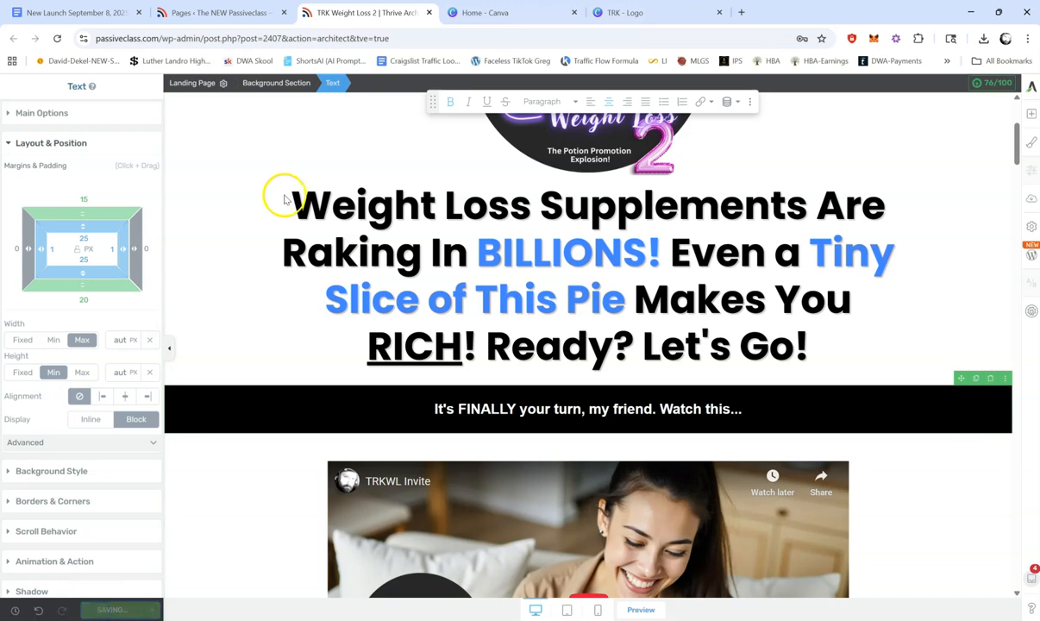
Step: Open the published TRK Weight Loss 2 page in a new tab, reload it and review it down to the "Introducing:" section
{"action": "left_click", "coordinate": [224, 12]}
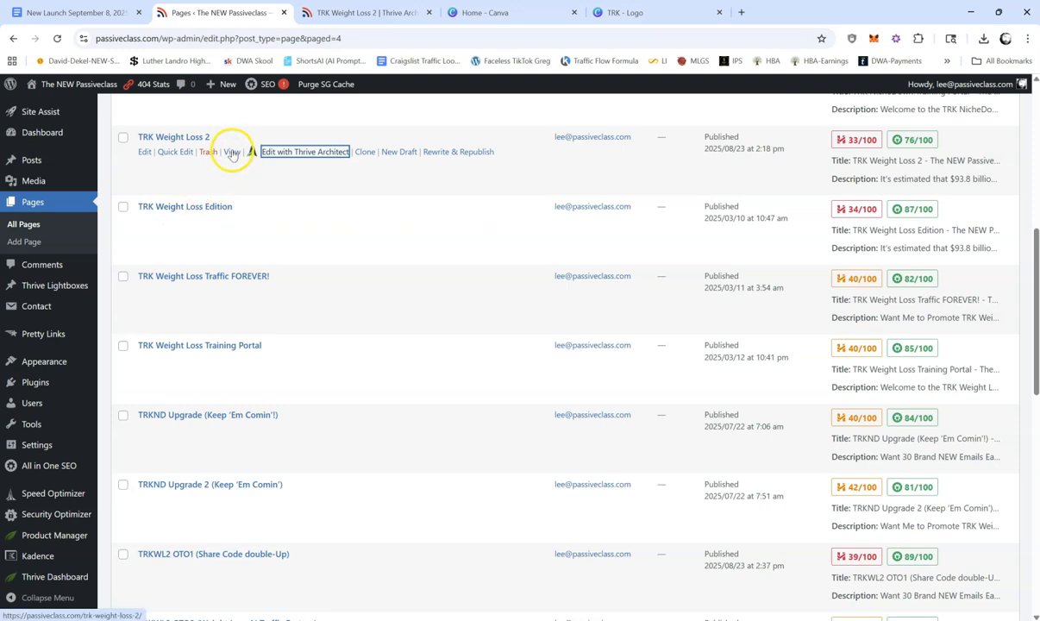
{"action": "right_click", "coordinate": [231, 153]}
{"action": "left_click", "coordinate": [276, 167]}
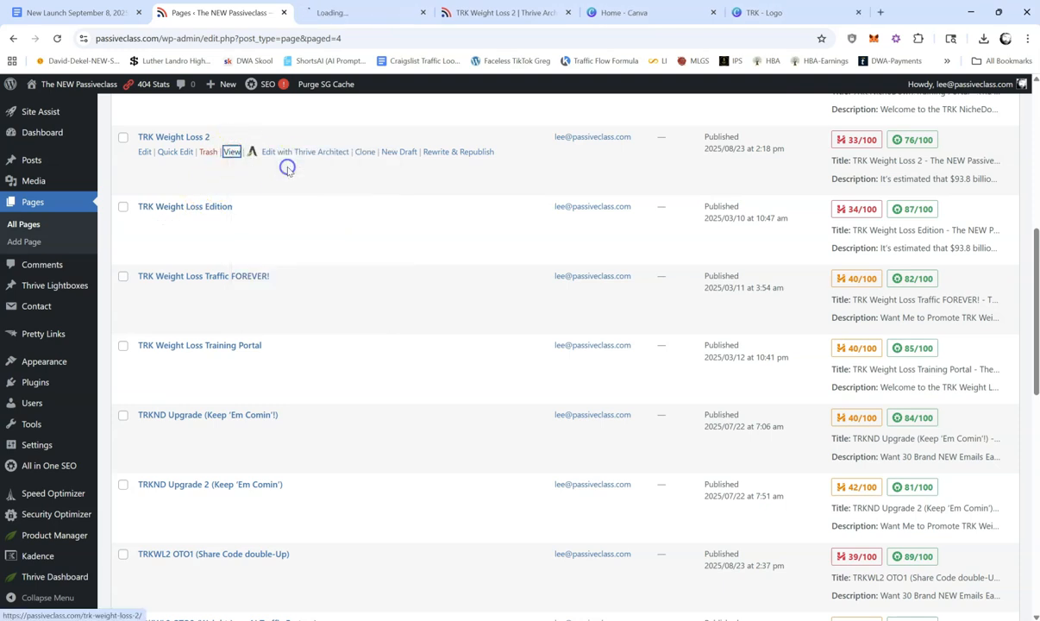
{"action": "left_click", "coordinate": [345, 13]}
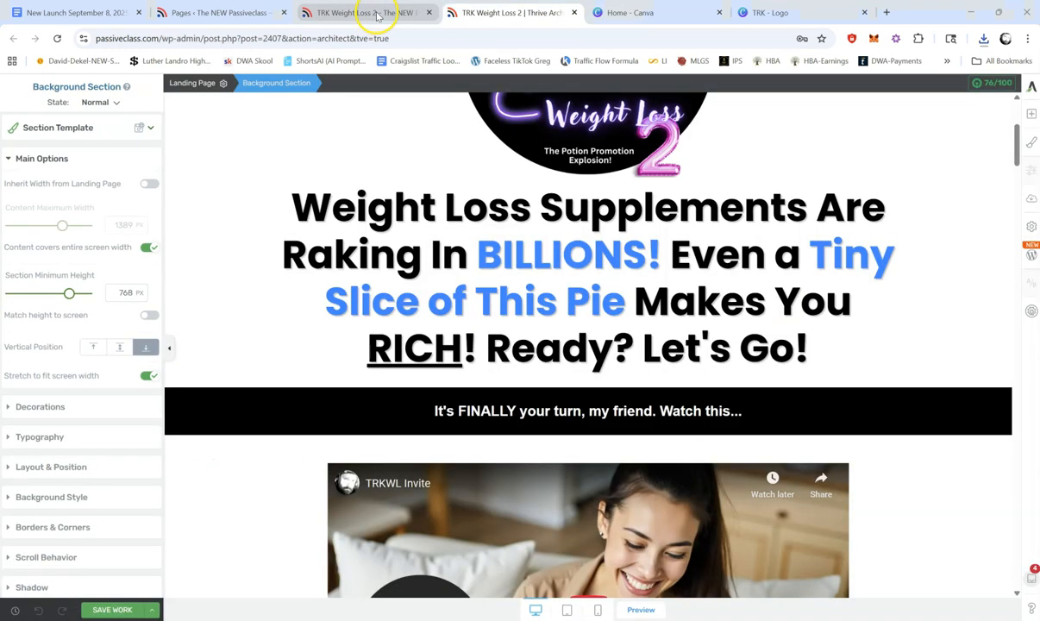
{"action": "left_click", "coordinate": [378, 14]}
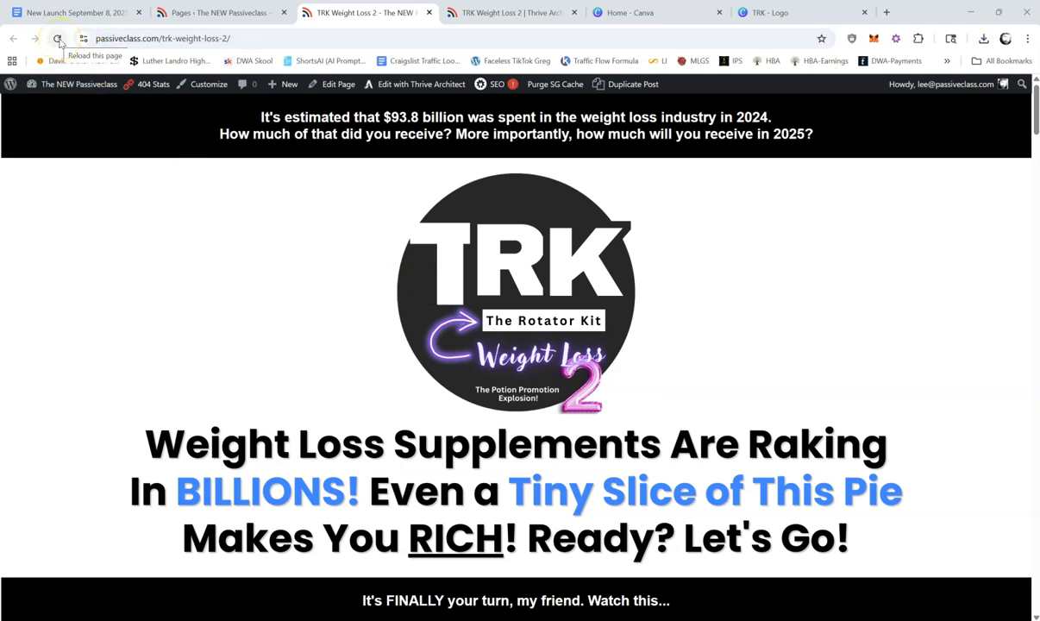
{"action": "left_click", "coordinate": [58, 40]}
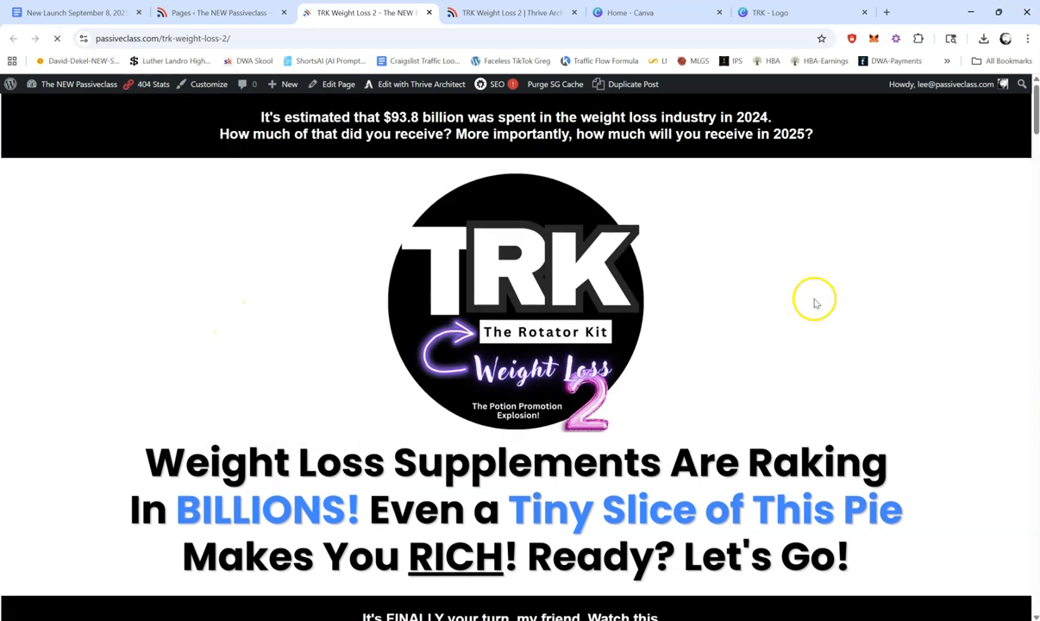
{"action": "left_click_drag", "start_coordinate": [1036, 111], "coordinate": [1036, 184]}
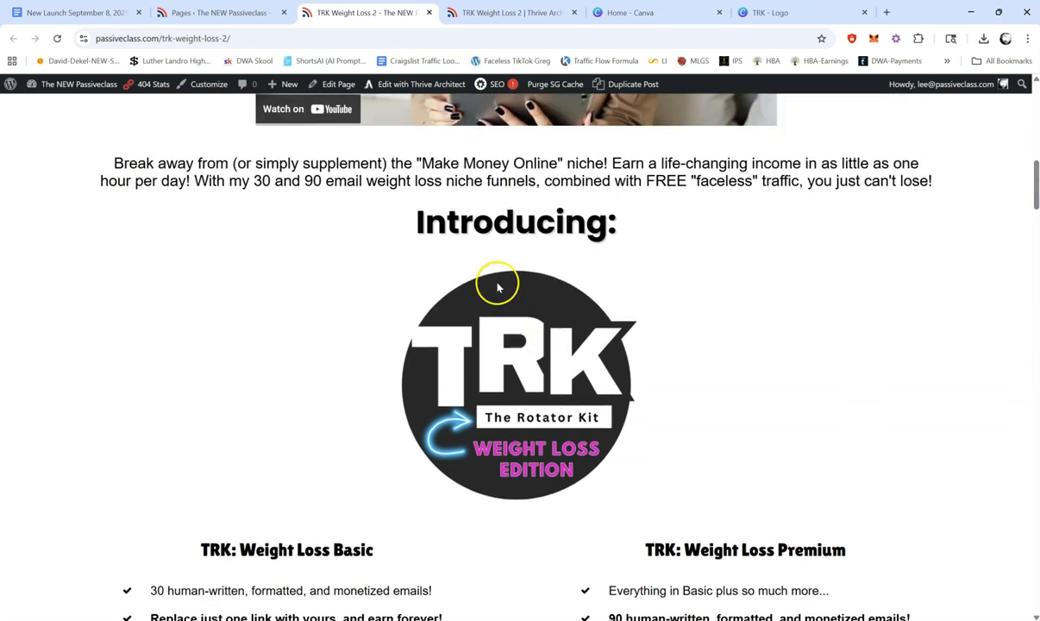
Step: Back in the Thrive Architect editor, replace the logo under "Introducing:" with TRK-10.png from the media library
{"action": "left_click", "coordinate": [489, 13]}
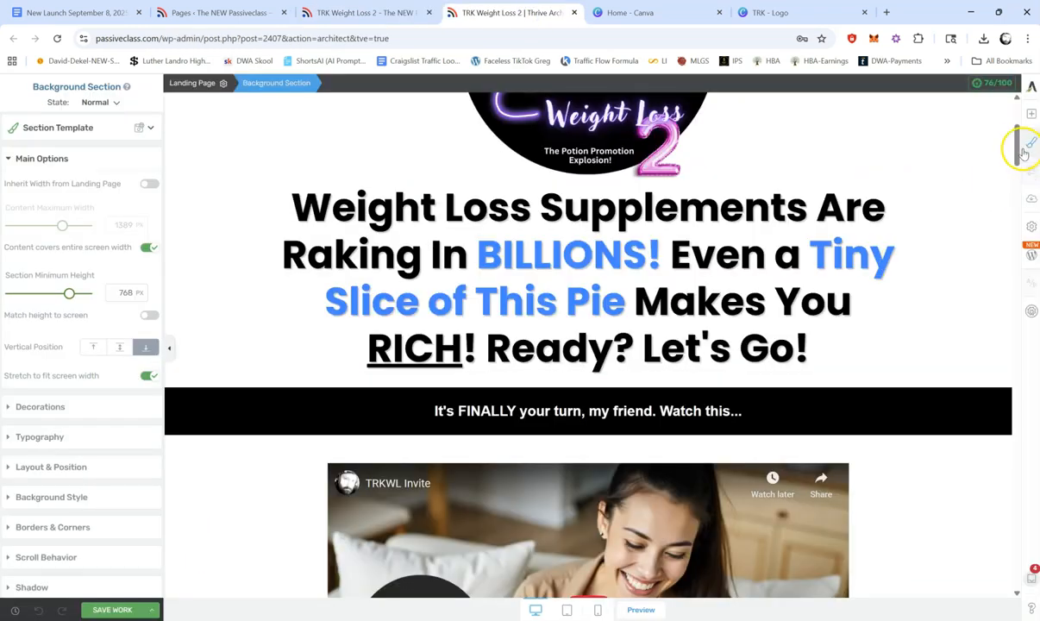
{"action": "left_click_drag", "start_coordinate": [1017, 132], "coordinate": [1019, 198]}
{"action": "left_click", "coordinate": [586, 297]}
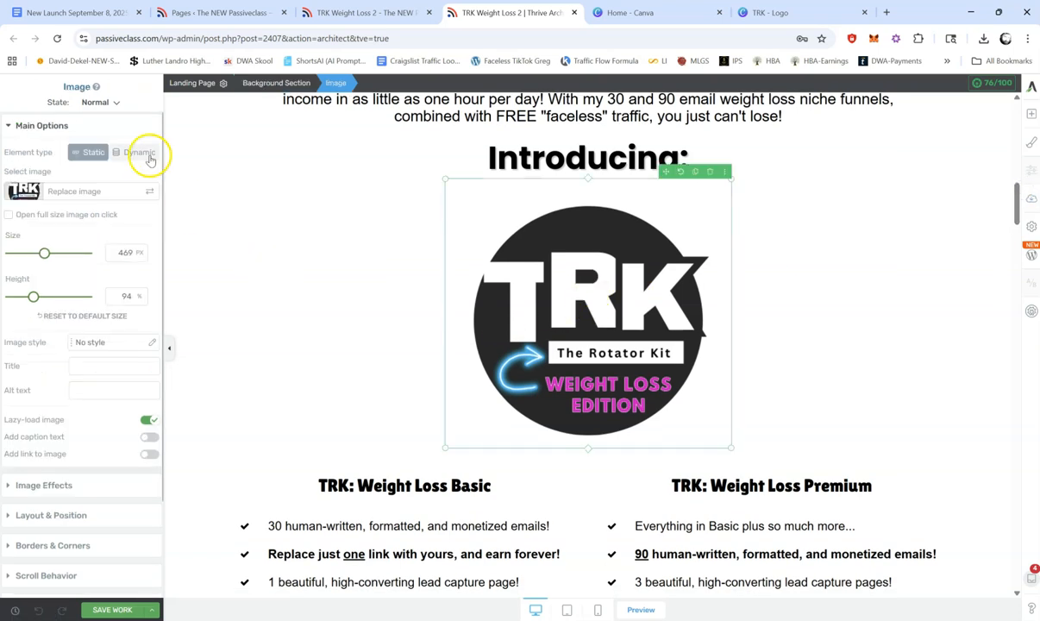
{"action": "left_click", "coordinate": [69, 193]}
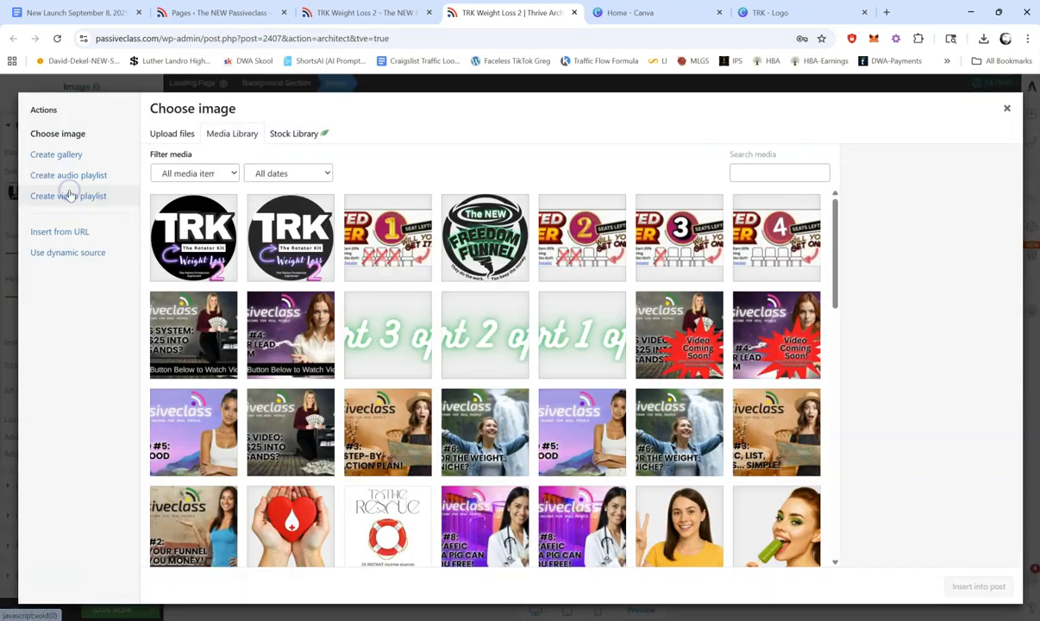
{"action": "left_click", "coordinate": [197, 228]}
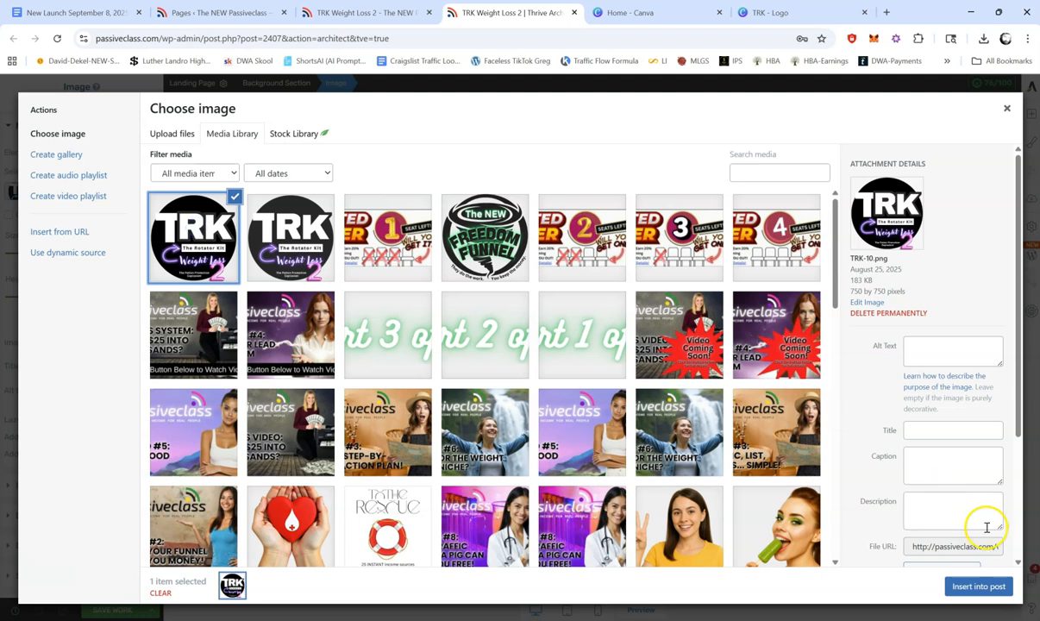
{"action": "left_click", "coordinate": [979, 585]}
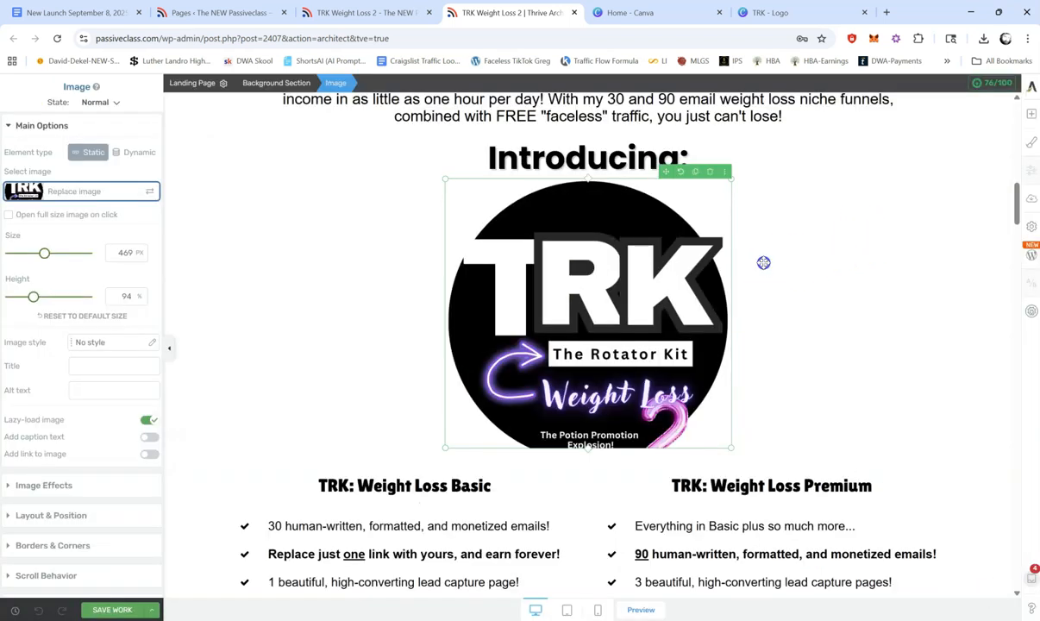
Step: Extend the height of the "Introducing:" logo to 100% so the whole circle fits, and save the page
{"action": "left_click", "coordinate": [763, 262]}
{"action": "left_click", "coordinate": [575, 423]}
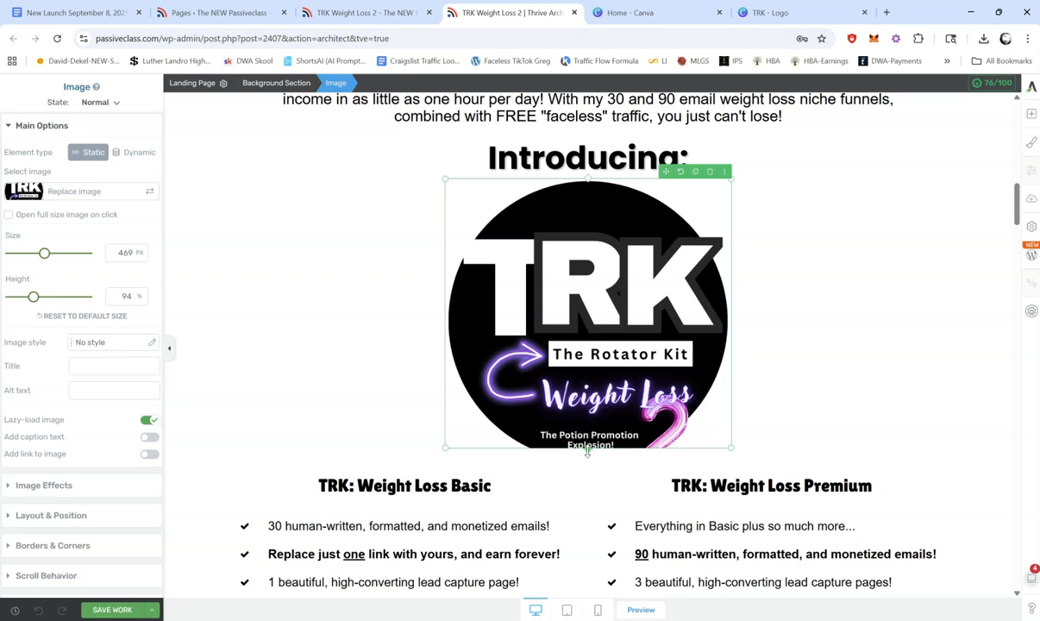
{"action": "mouse_move", "coordinate": [588, 450]}
{"action": "left_mouse_down"}
{"action": "mouse_move", "coordinate": [587, 477]}
{"action": "mouse_move", "coordinate": [585, 467]}
{"action": "left_mouse_up"}
{"action": "left_click", "coordinate": [108, 609]}
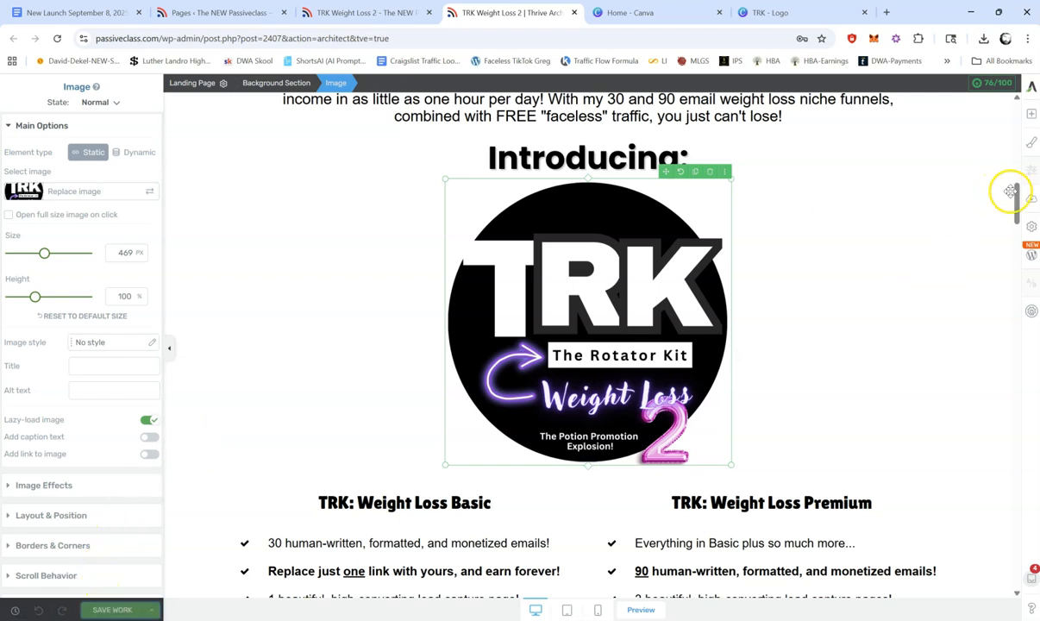
Step: Replace the logo under "WELCOME, MY FRIEND, TO:" with TRK-10.png from the media library
{"action": "left_click_drag", "start_coordinate": [1016, 197], "coordinate": [1017, 331]}
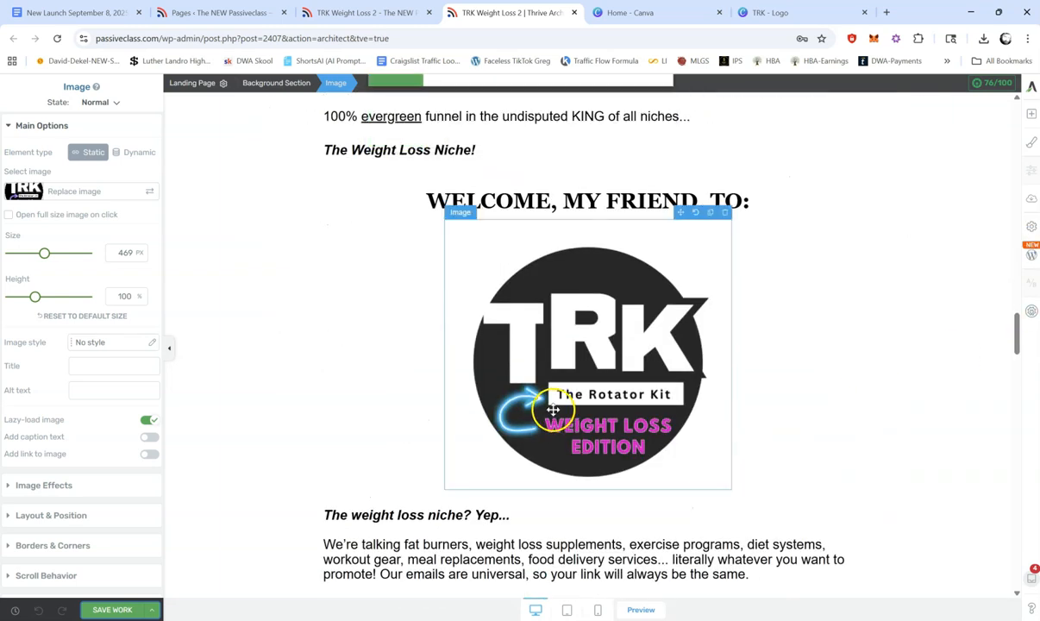
{"action": "left_click", "coordinate": [600, 377]}
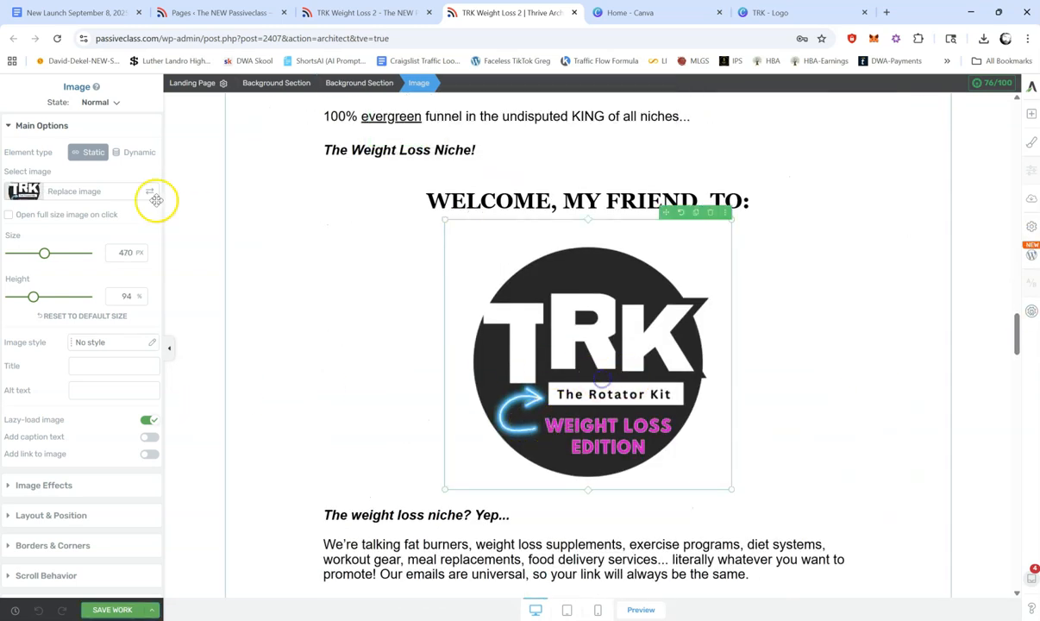
{"action": "left_click", "coordinate": [109, 192]}
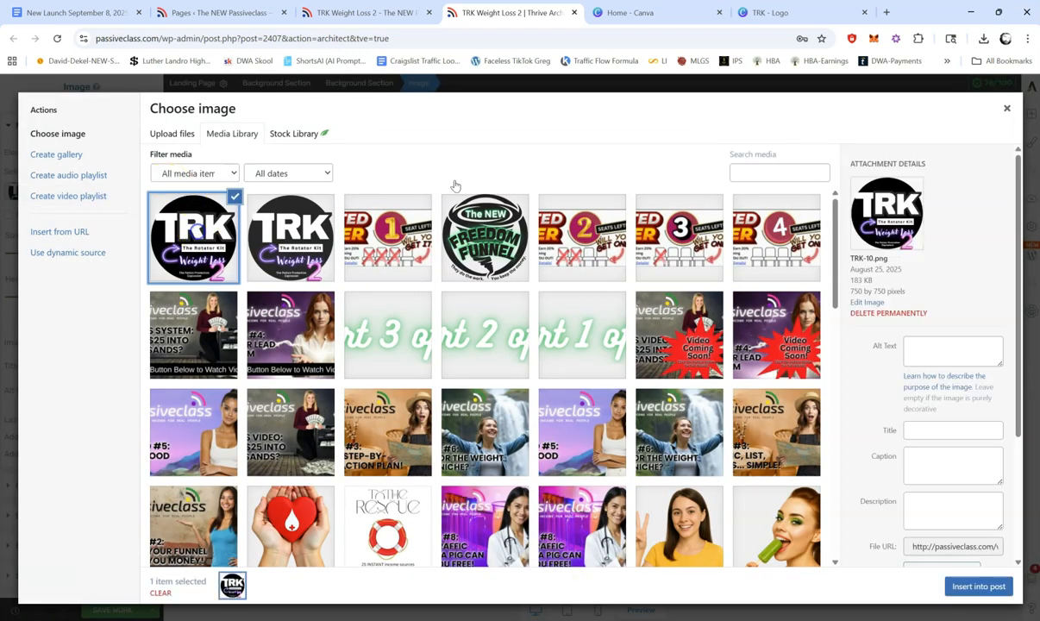
{"action": "left_click", "coordinate": [977, 586]}
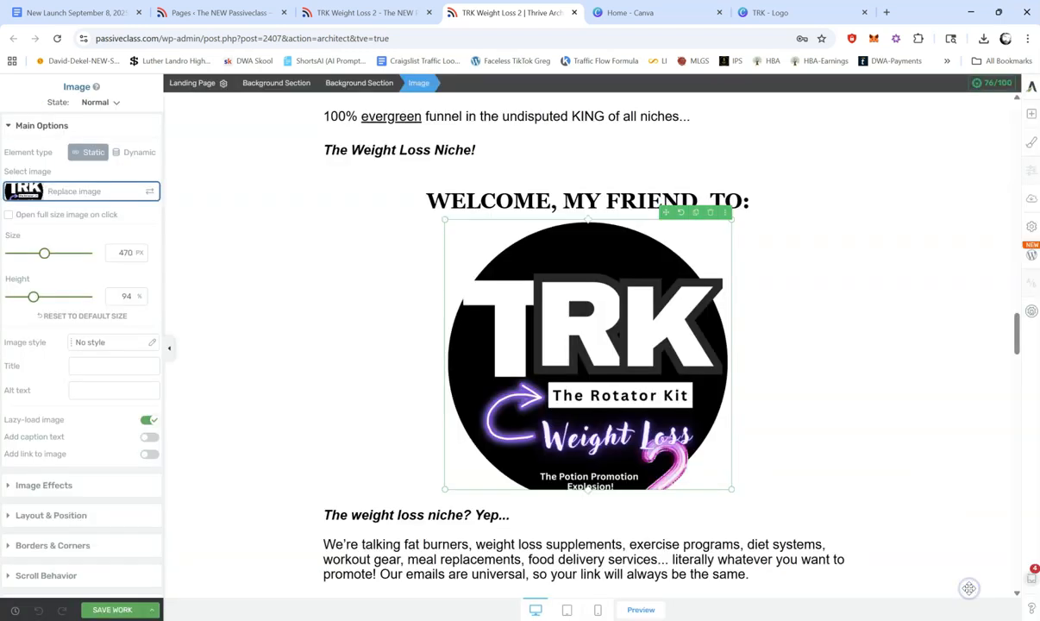
Step: Extend the height of the logo under "WELCOME, MY FRIEND, TO:" to 99% and save the page
{"action": "mouse_move", "coordinate": [588, 487]}
{"action": "left_mouse_down"}
{"action": "mouse_move", "coordinate": [590, 505]}
{"action": "mouse_move", "coordinate": [590, 495]}
{"action": "left_mouse_up"}
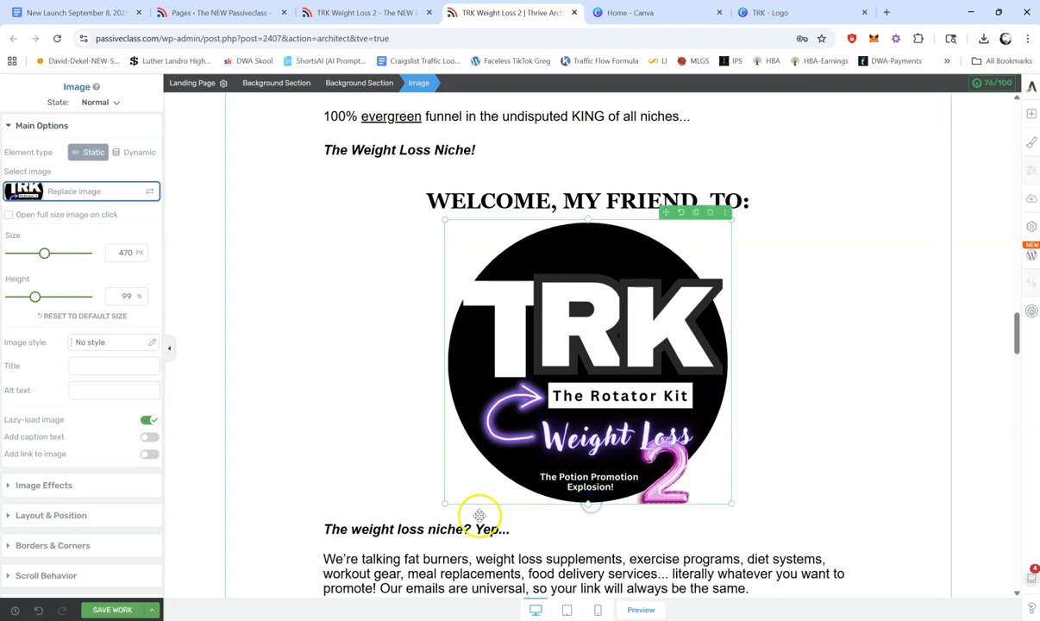
{"action": "left_click", "coordinate": [112, 610]}
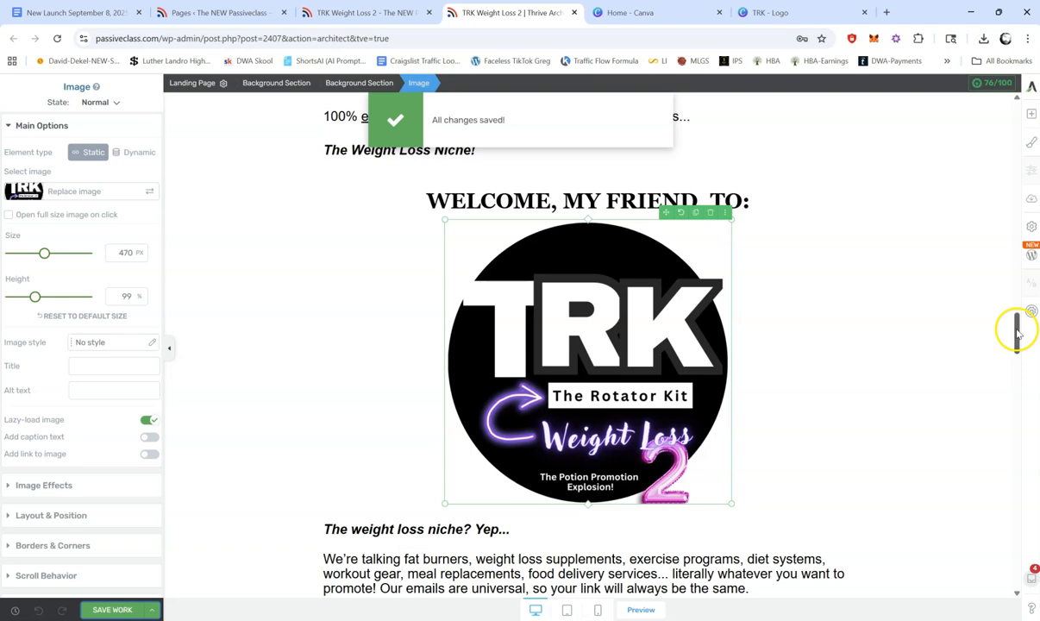
{"action": "left_click_drag", "start_coordinate": [1016, 331], "coordinate": [973, 119]}
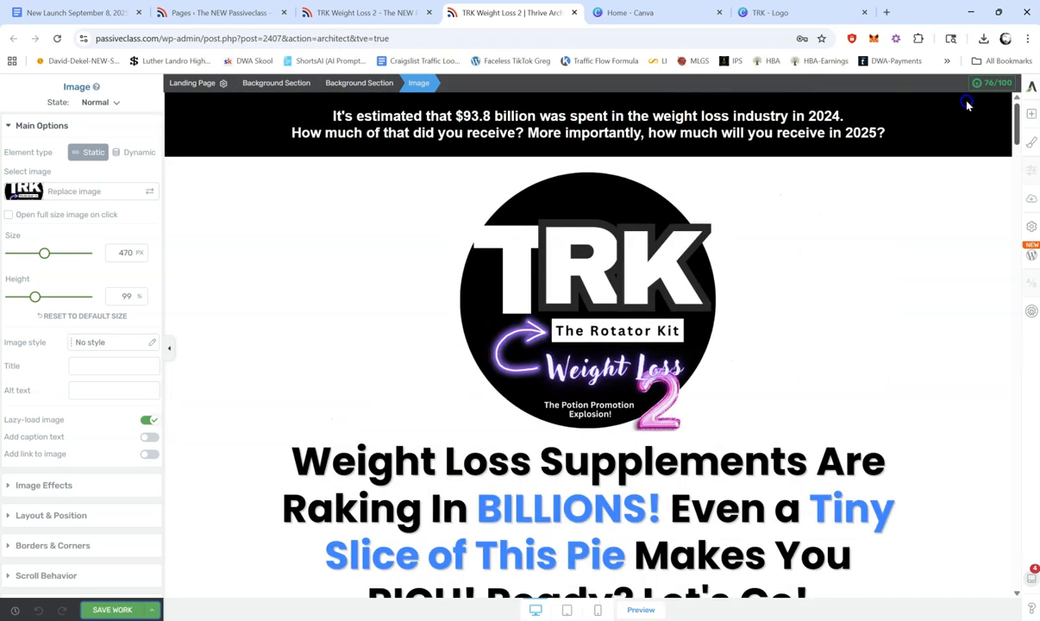
Step: Close the editor and live view of the TRK Weight Loss 2 page and return to the WordPress pages list
{"action": "left_click", "coordinate": [559, 321]}
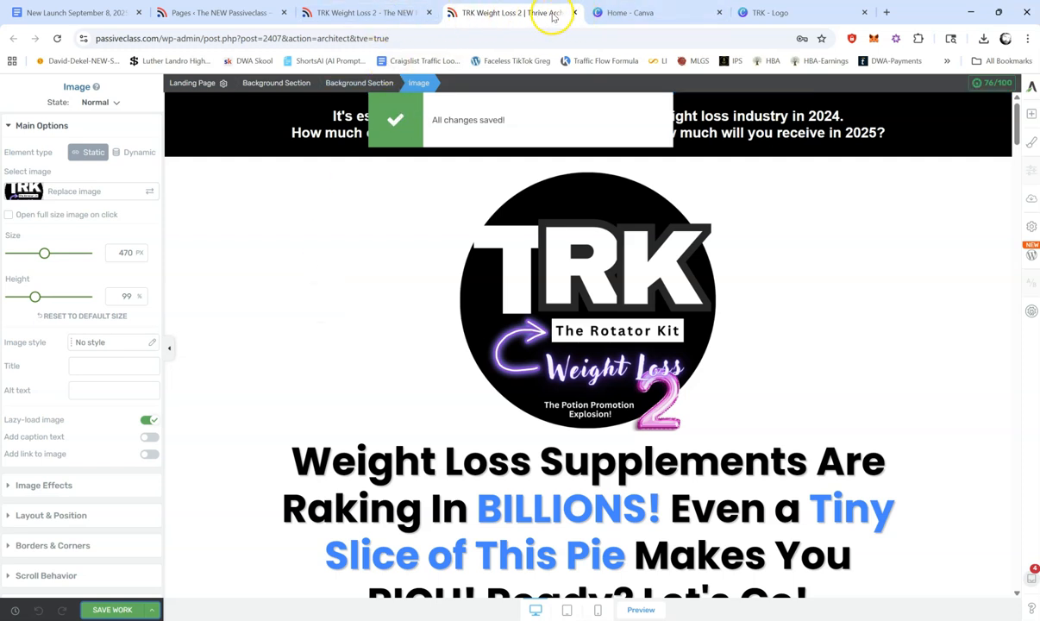
{"action": "left_click", "coordinate": [574, 12]}
{"action": "left_click", "coordinate": [429, 12]}
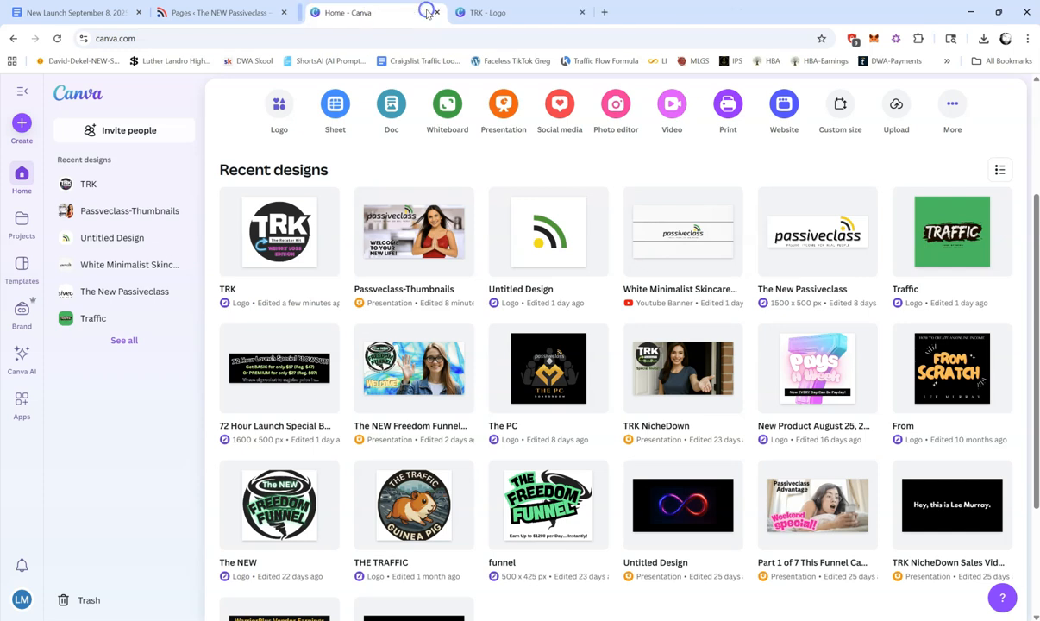
{"action": "left_click", "coordinate": [242, 7]}
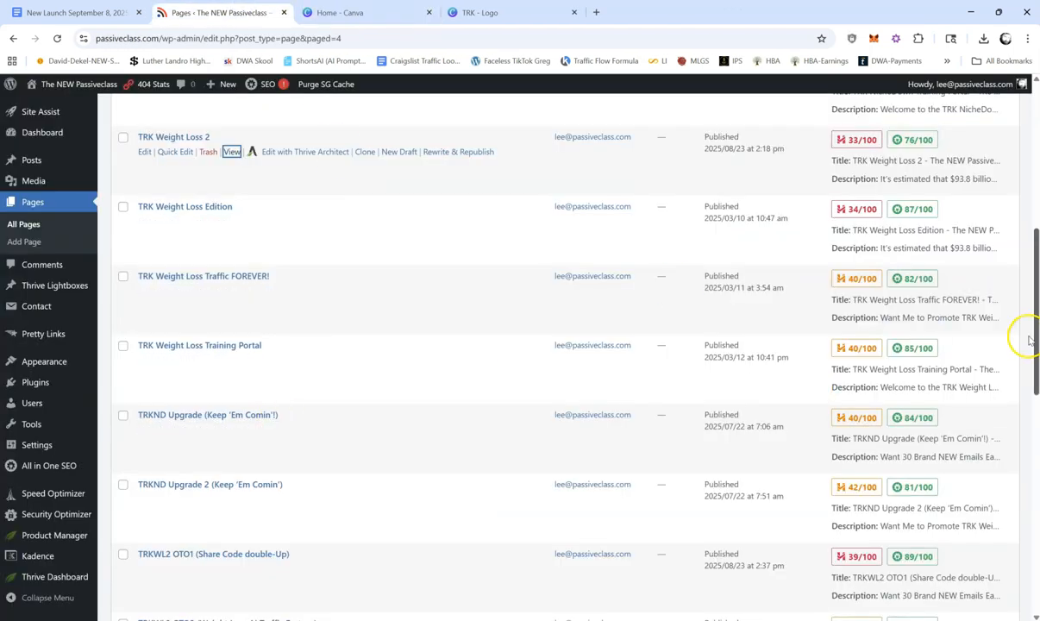
Step: Open the TRKWL2 OTO1 page's settings, capitalize the D so the title reads "TRKWL2 OTO1 (Share Code Double-Up)", and save it
{"action": "left_click_drag", "start_coordinate": [1036, 335], "coordinate": [1036, 345]}
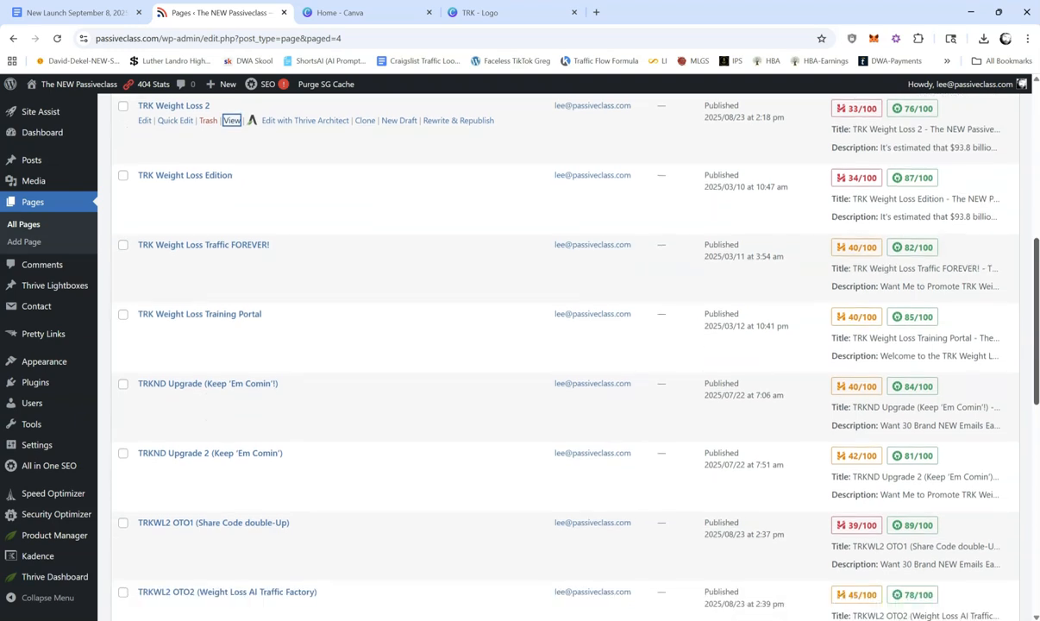
{"action": "left_click_drag", "start_coordinate": [1036, 345], "coordinate": [1037, 418]}
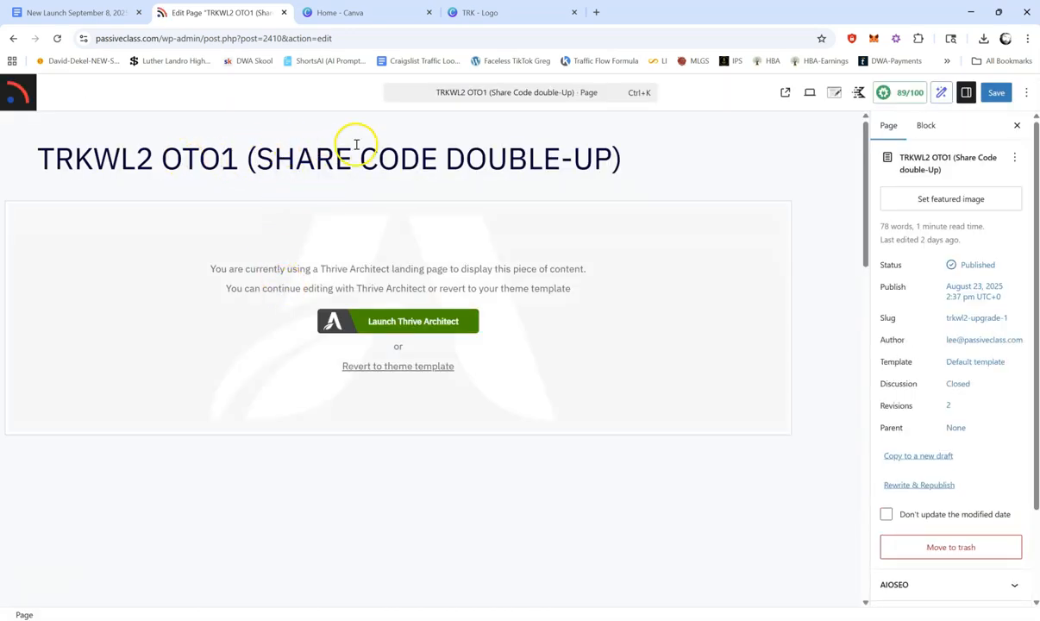
{"action": "key", "text": "BackSpace"}
{"action": "type", "text": "D"}
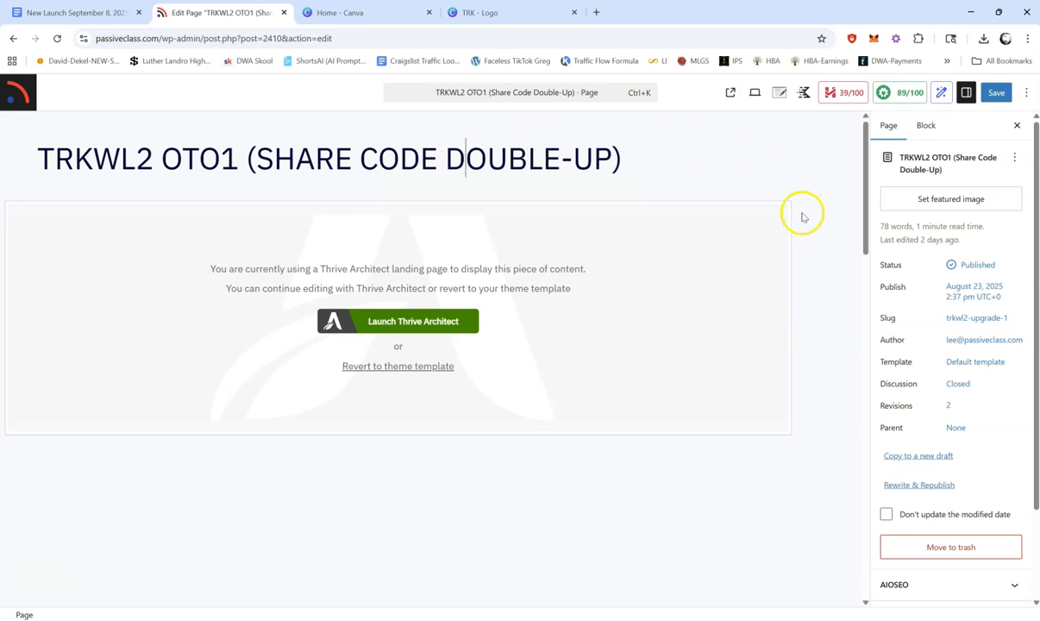
{"action": "left_click", "coordinate": [994, 93]}
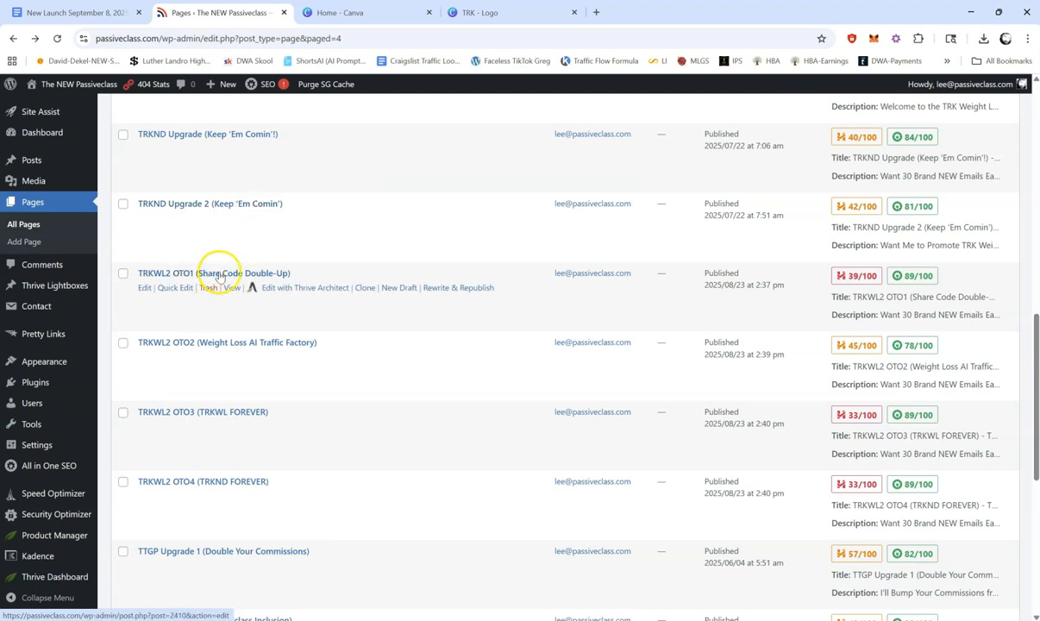
Step: From the pages list, open TRKWL2 OTO1 (Share Code Double-Up) for editing in Thrive Architect
{"action": "left_click", "coordinate": [312, 288]}
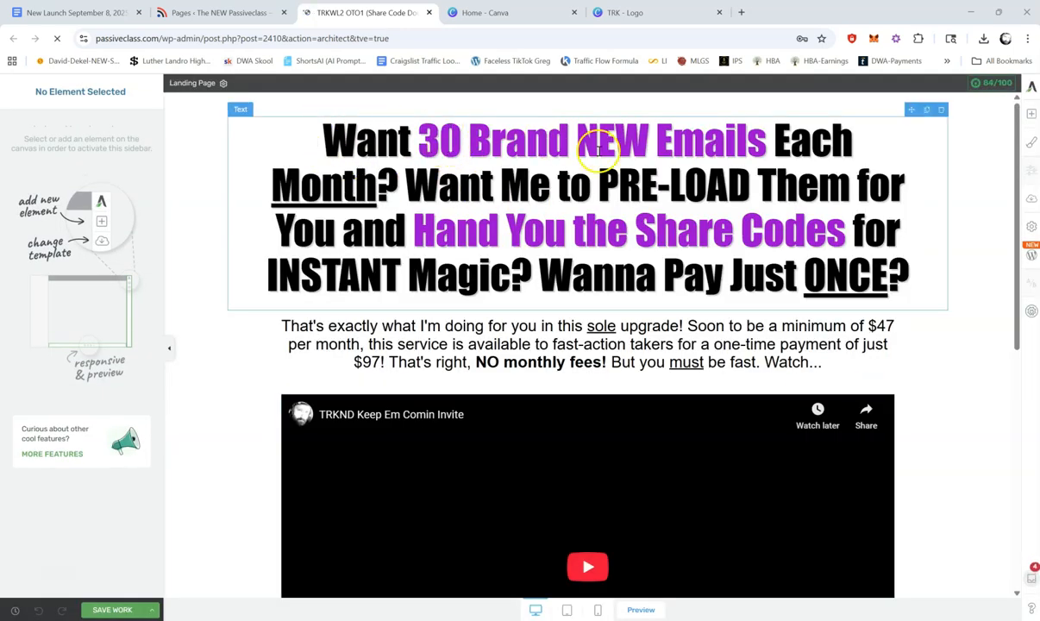
{"action": "left_click", "coordinate": [499, 179]}
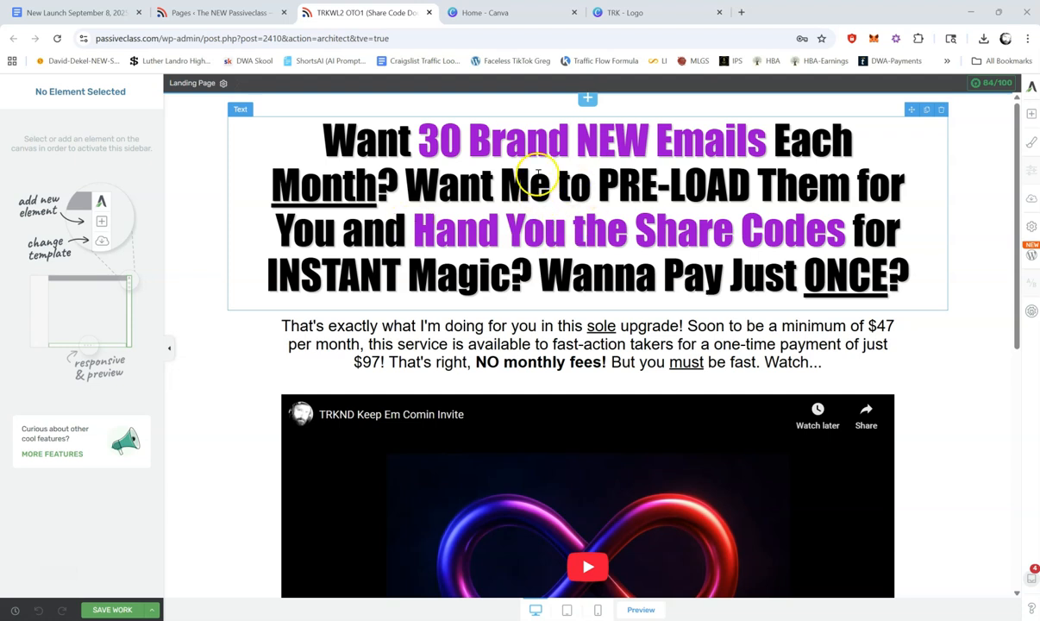
{"action": "left_click", "coordinate": [223, 12]}
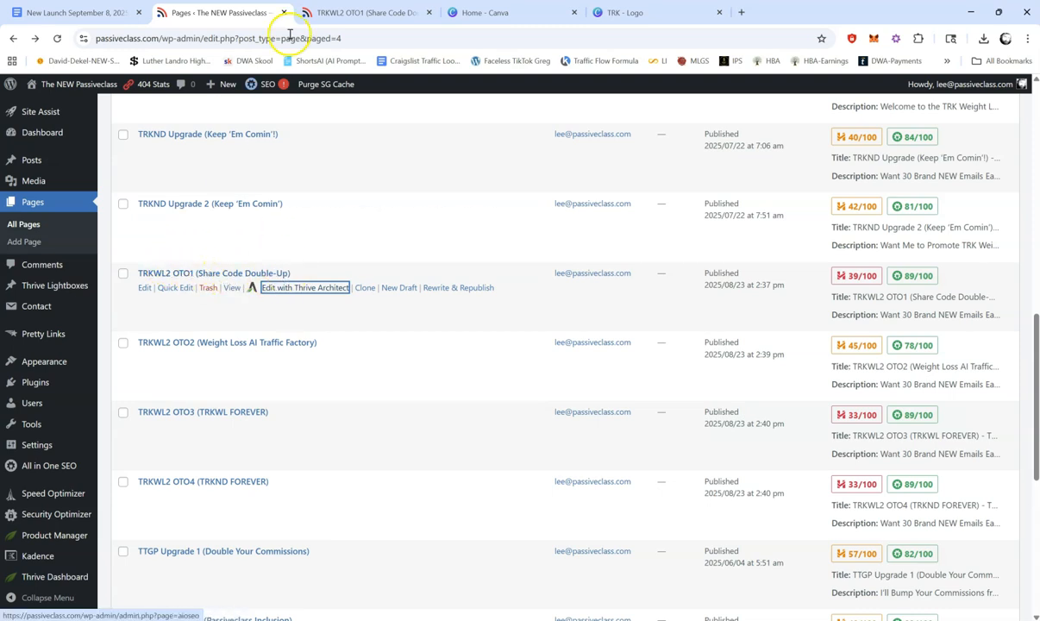
{"action": "left_click", "coordinate": [382, 14]}
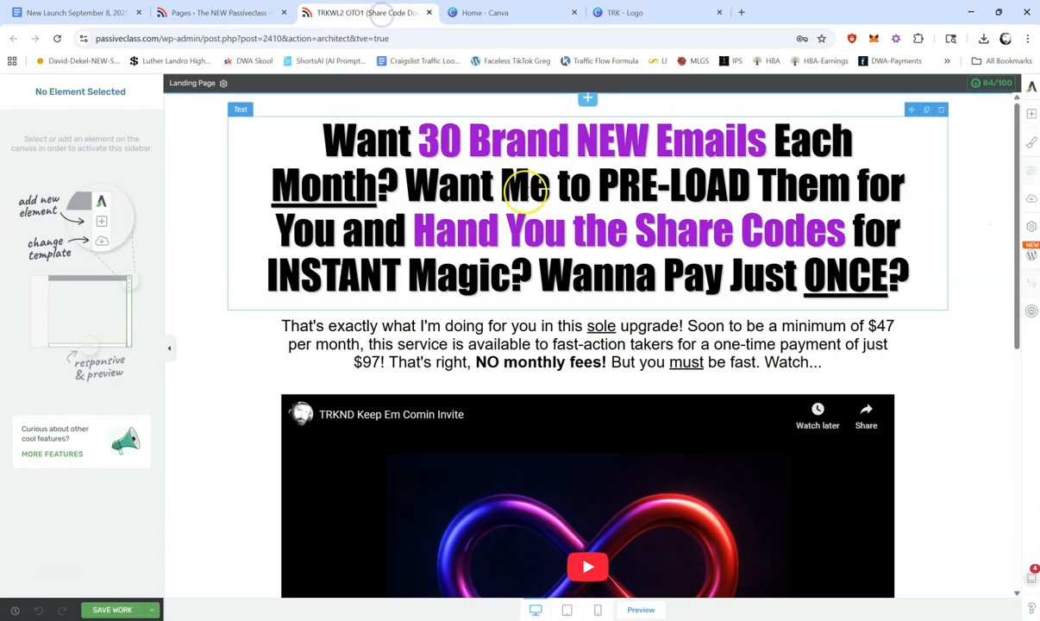
Step: Change the whole main headline to the Google font Poppins and make it bold
{"action": "left_click", "coordinate": [311, 113]}
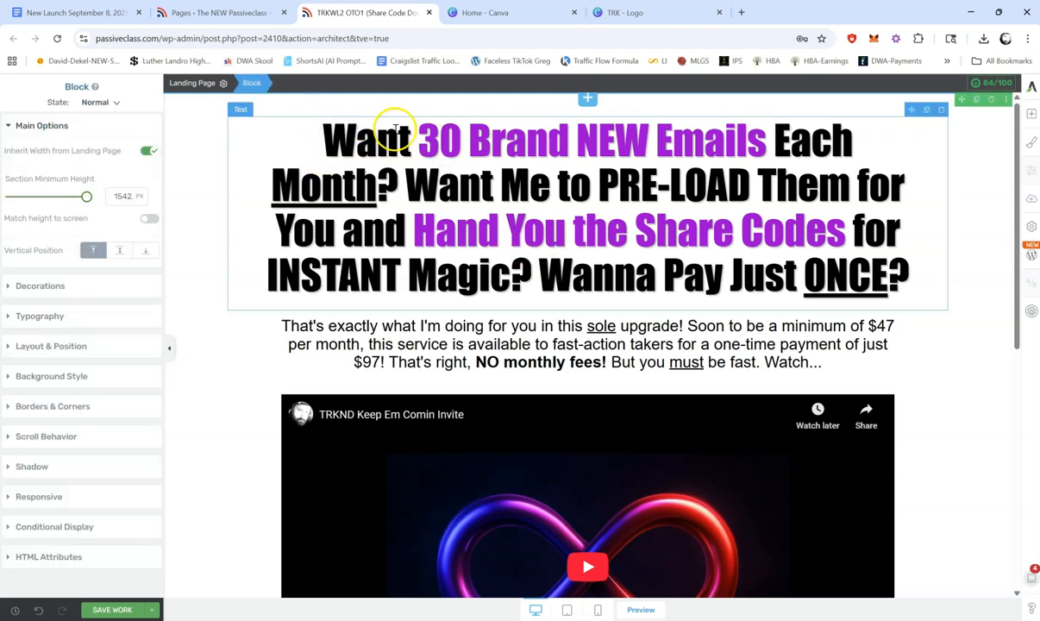
{"action": "left_click", "coordinate": [424, 136]}
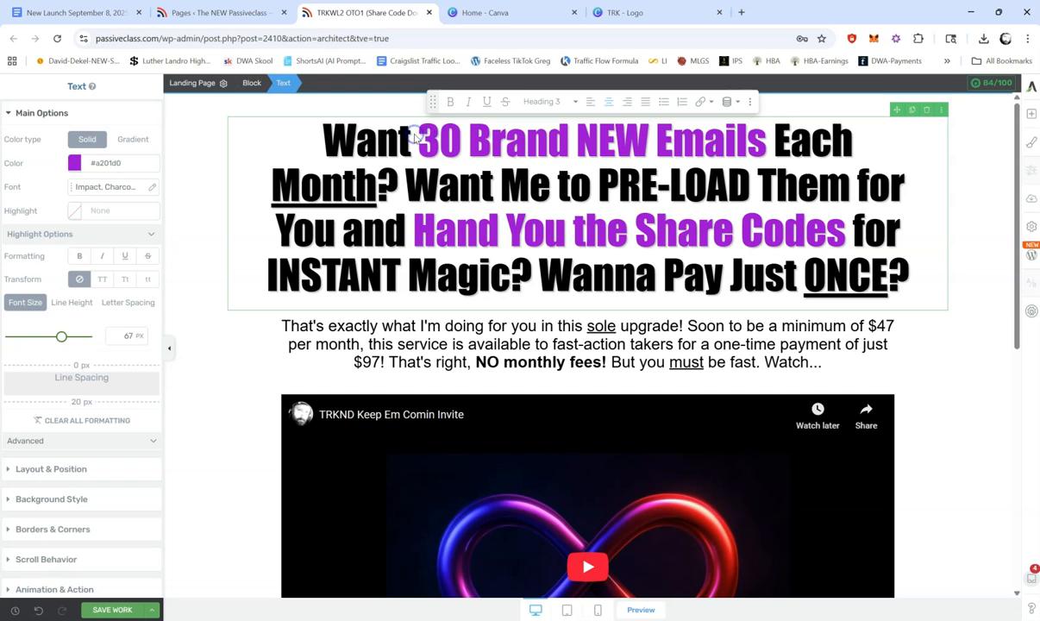
{"action": "left_click_drag", "start_coordinate": [325, 135], "coordinate": [913, 267]}
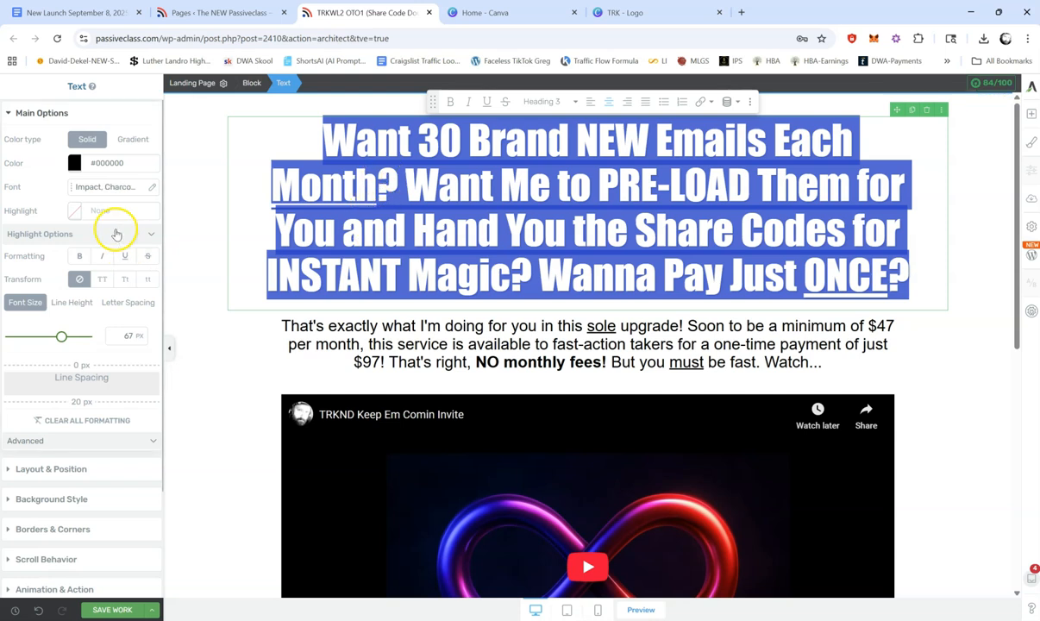
{"action": "left_click", "coordinate": [97, 188]}
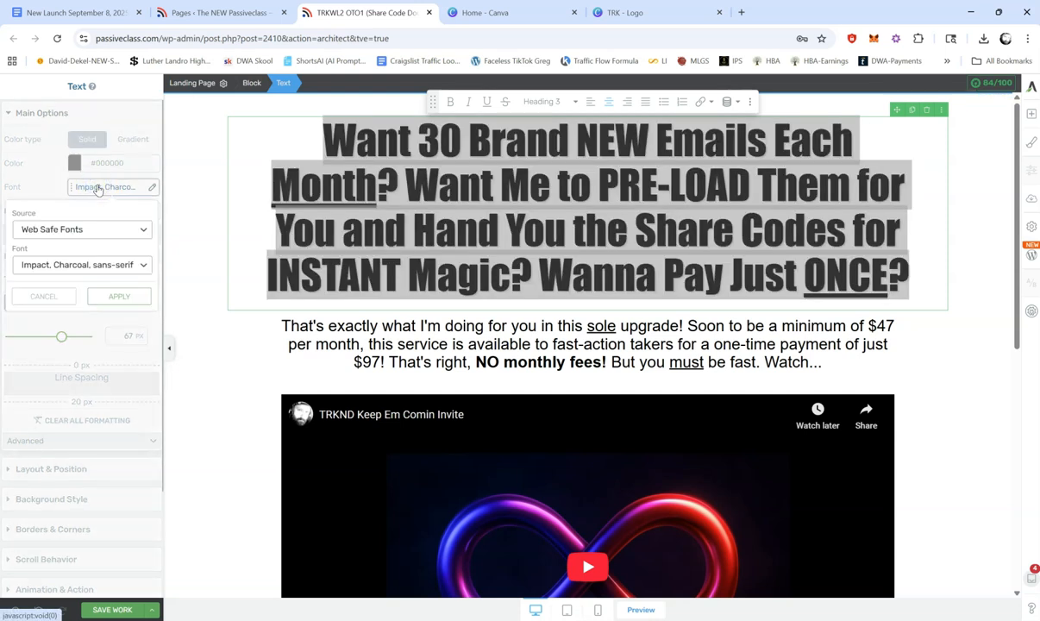
{"action": "left_click", "coordinate": [107, 230]}
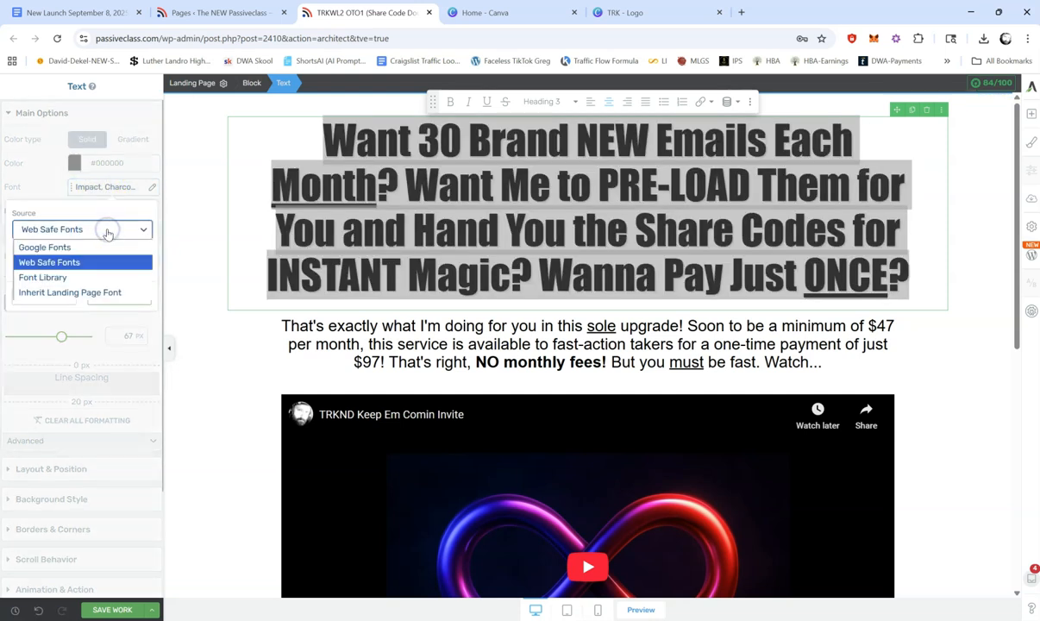
{"action": "left_click", "coordinate": [90, 247]}
{"action": "left_click", "coordinate": [66, 272]}
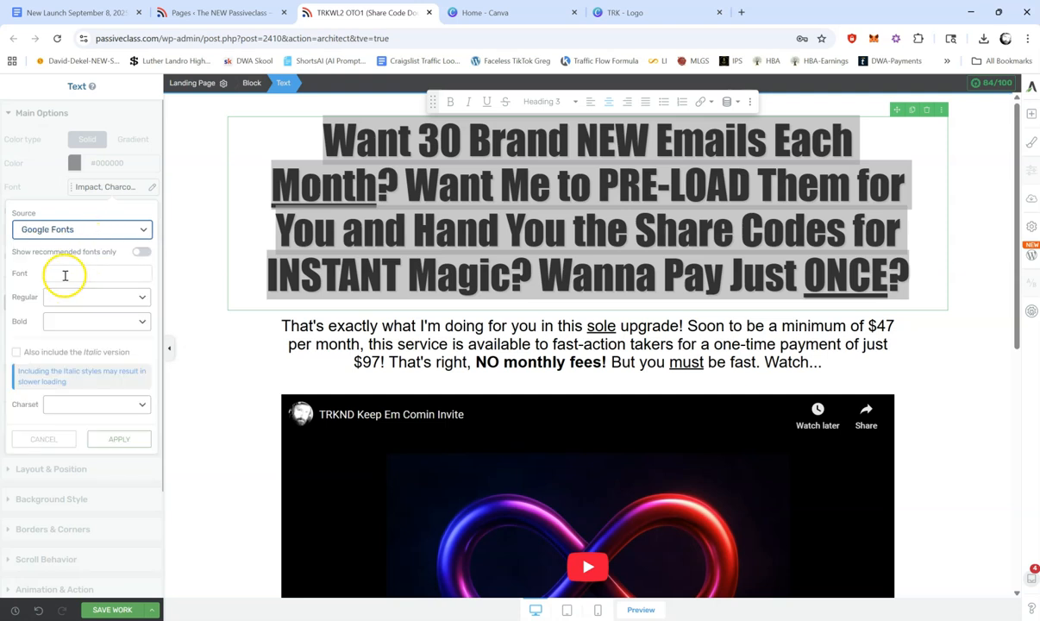
{"action": "type", "text": "popp"}
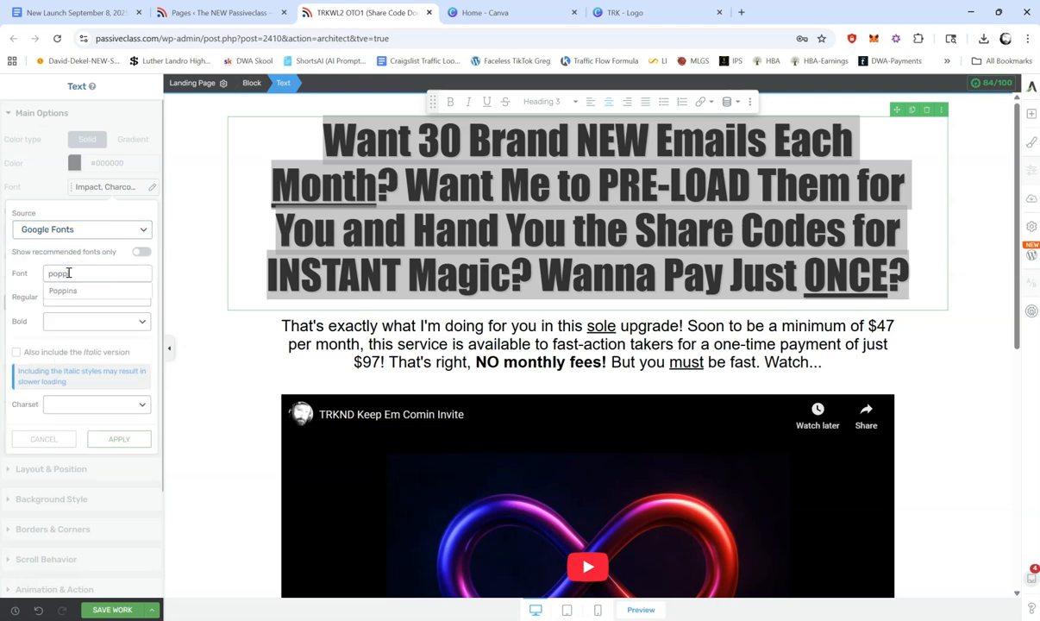
{"action": "type", "text": "in"}
{"action": "left_click", "coordinate": [63, 291]}
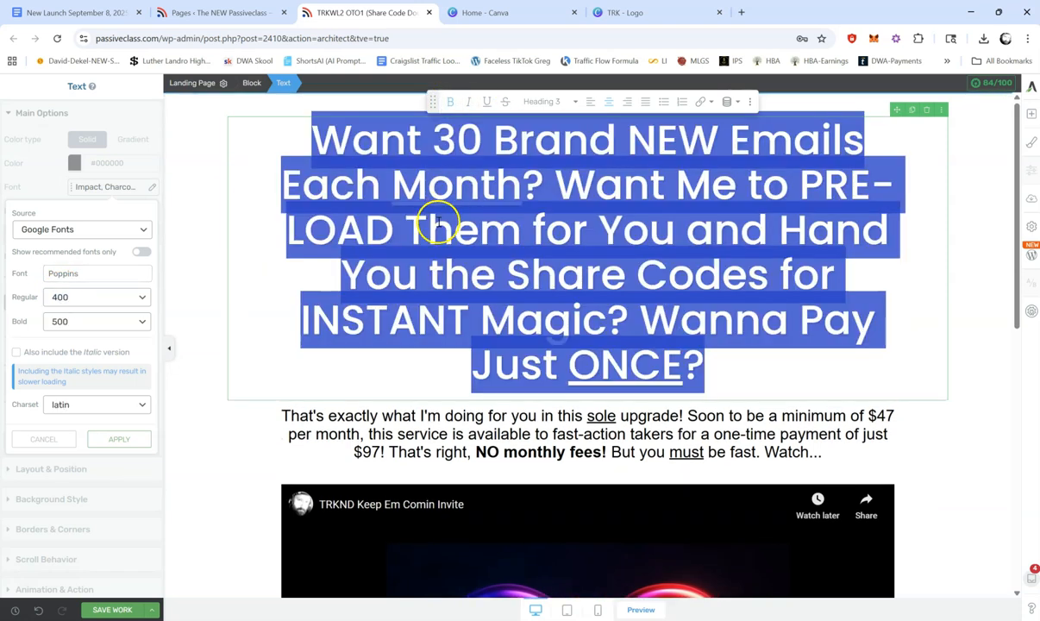
{"action": "left_click", "coordinate": [435, 220]}
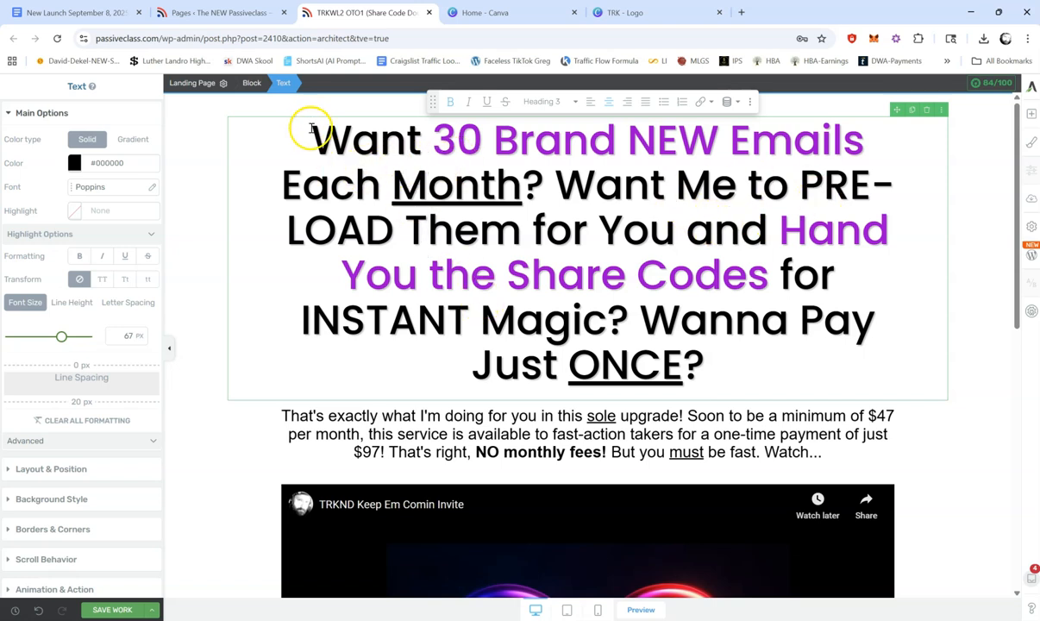
Step: Raise the opacity of the main headline's text shadow to 53% and apply it
{"action": "left_click_drag", "start_coordinate": [311, 135], "coordinate": [735, 356]}
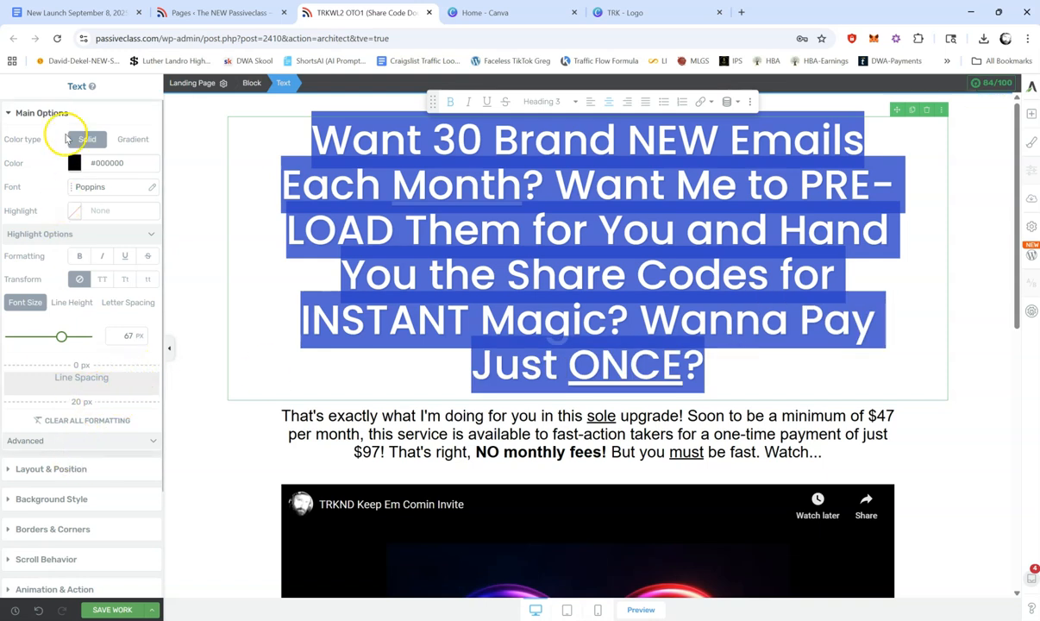
{"action": "left_click", "coordinate": [45, 113]}
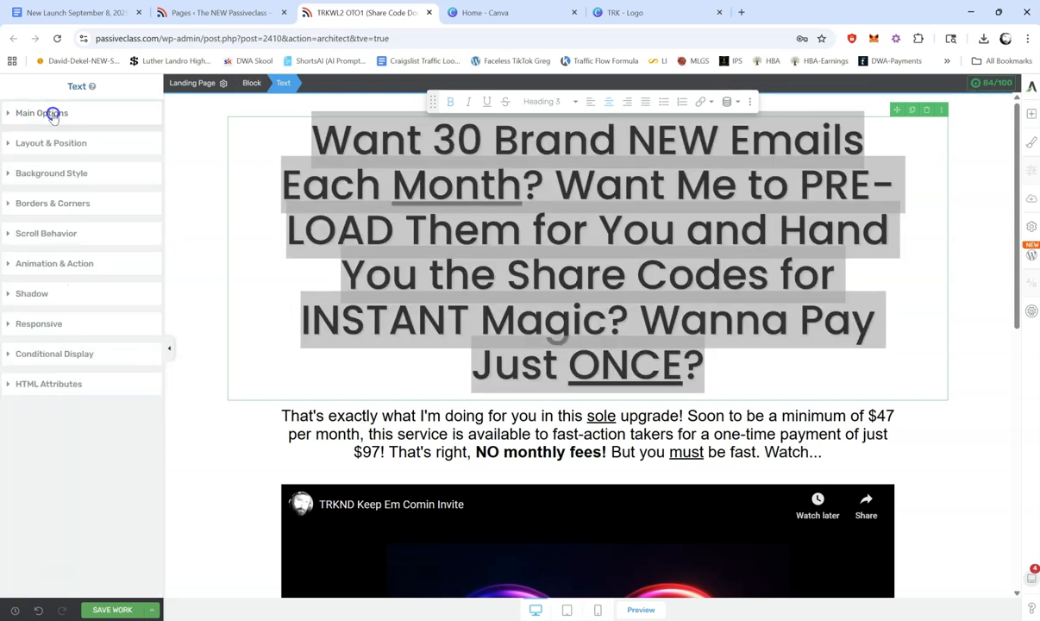
{"action": "left_click", "coordinate": [31, 294]}
{"action": "left_click", "coordinate": [72, 340]}
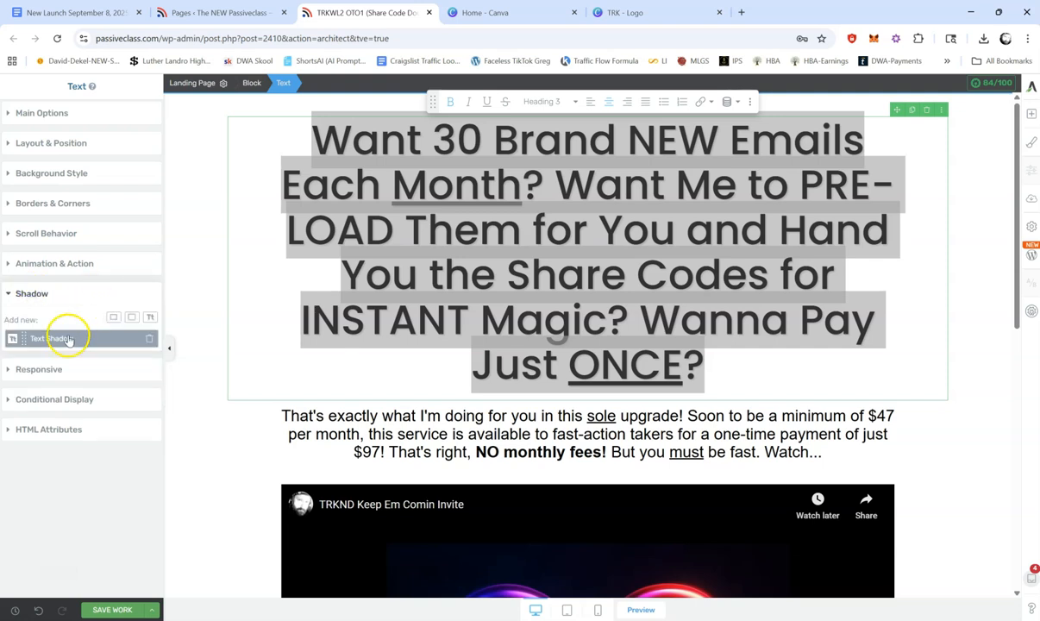
{"action": "left_click", "coordinate": [69, 339]}
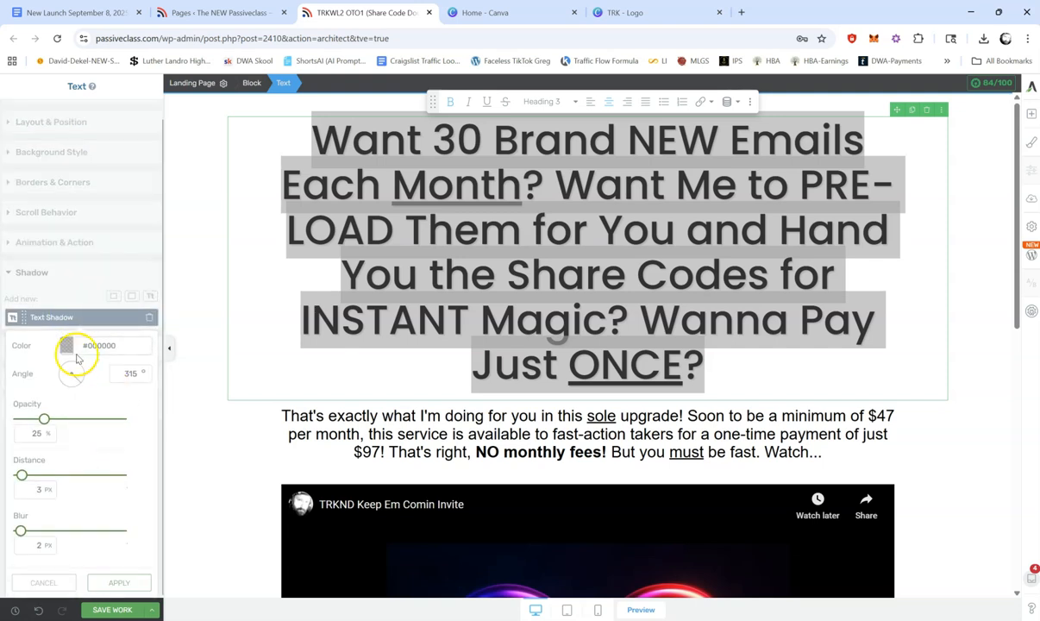
{"action": "left_click", "coordinate": [51, 417]}
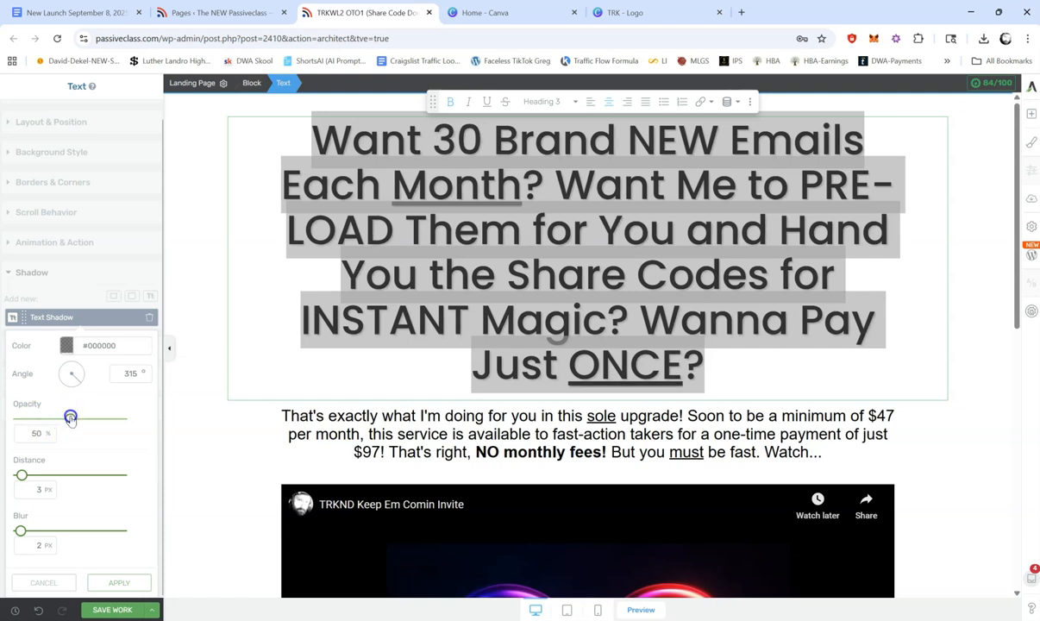
{"action": "left_click_drag", "start_coordinate": [74, 417], "coordinate": [73, 418]}
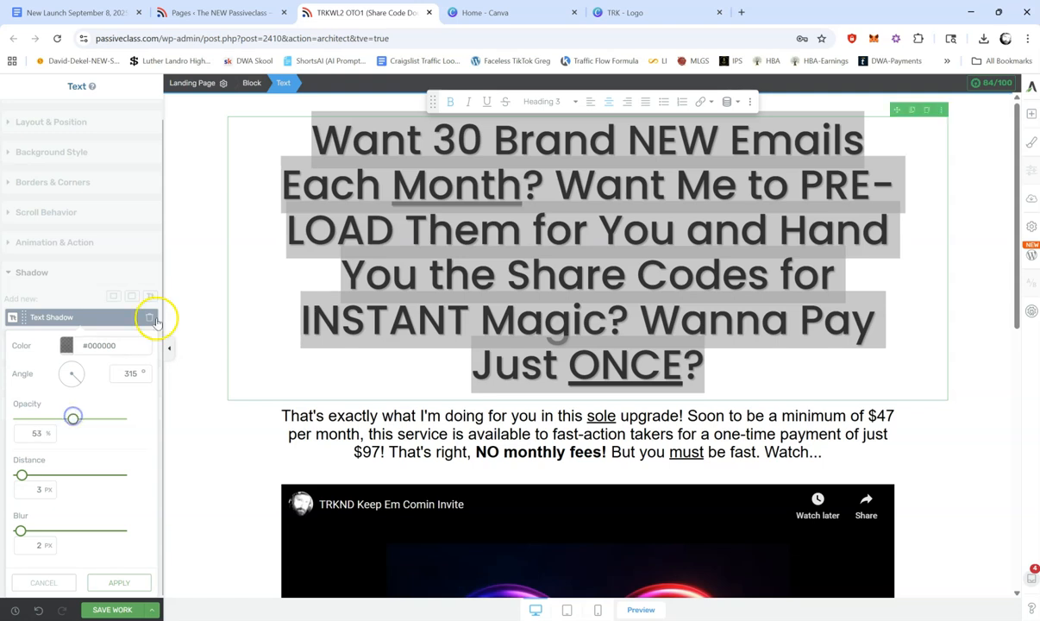
{"action": "left_click", "coordinate": [755, 206]}
{"action": "left_click", "coordinate": [890, 212]}
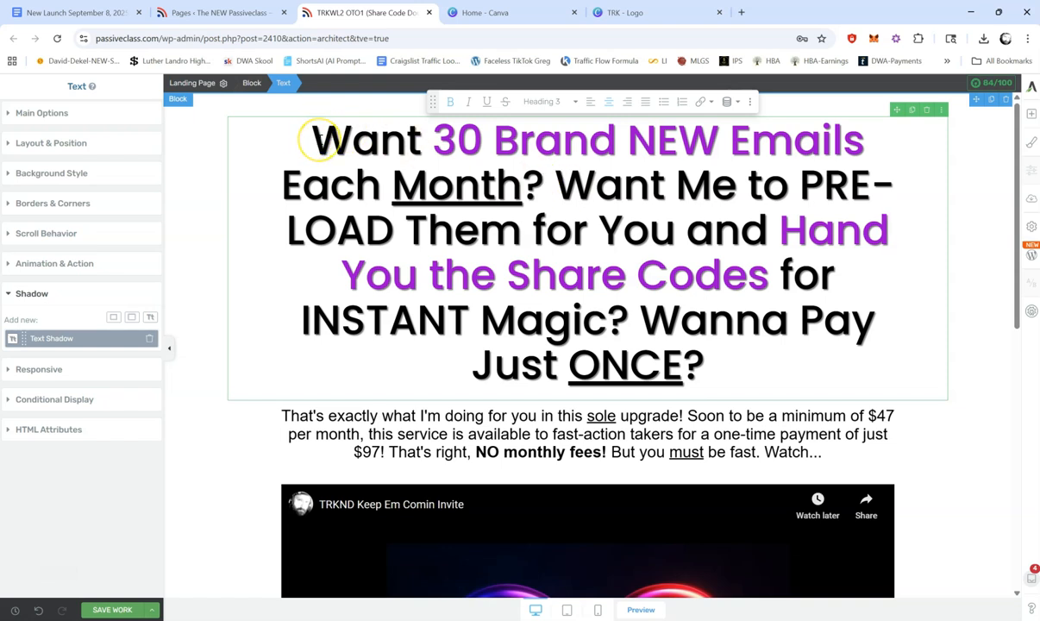
Step: Replace the headline's opening, through "for You", with "Hey, I Just Loaded Up Your Emails Into an Autoresponder for You"
{"action": "left_click", "coordinate": [52, 144]}
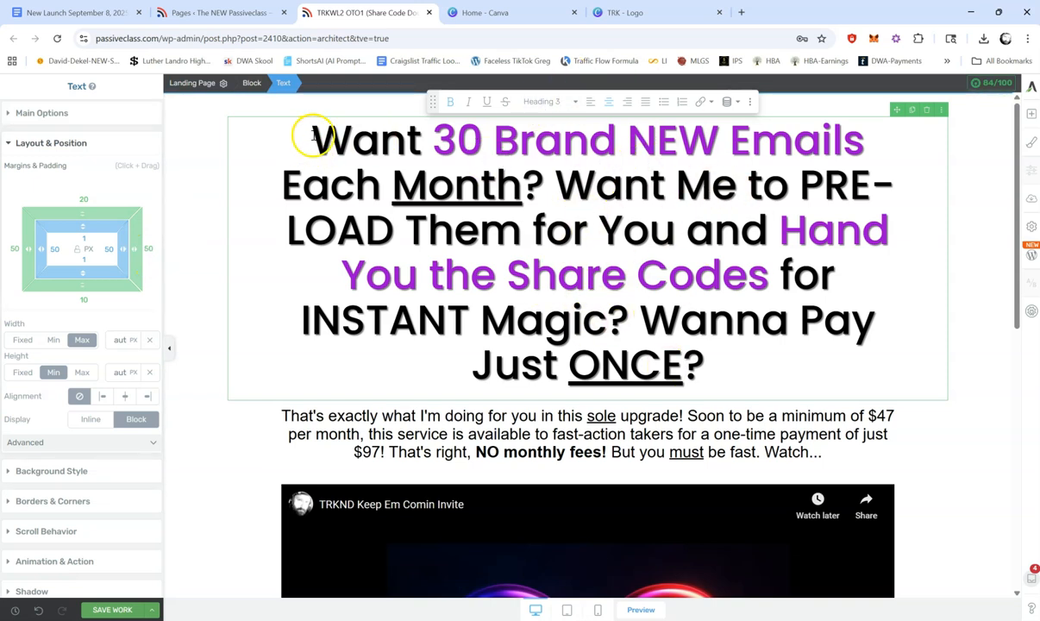
{"action": "left_click_drag", "start_coordinate": [312, 137], "coordinate": [672, 226]}
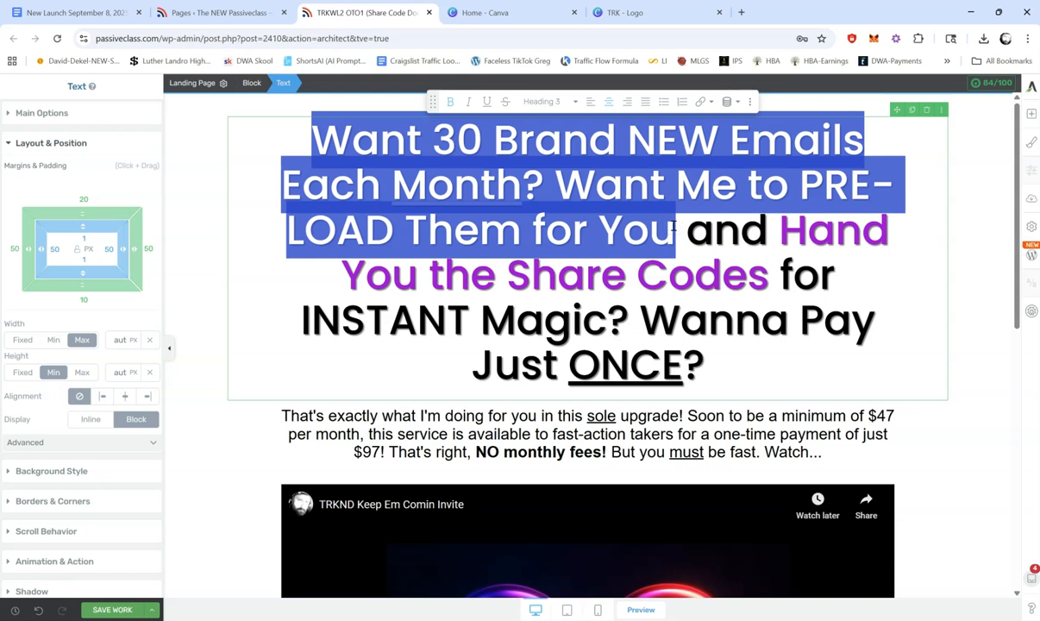
{"action": "type", "text": "Hey, I"}
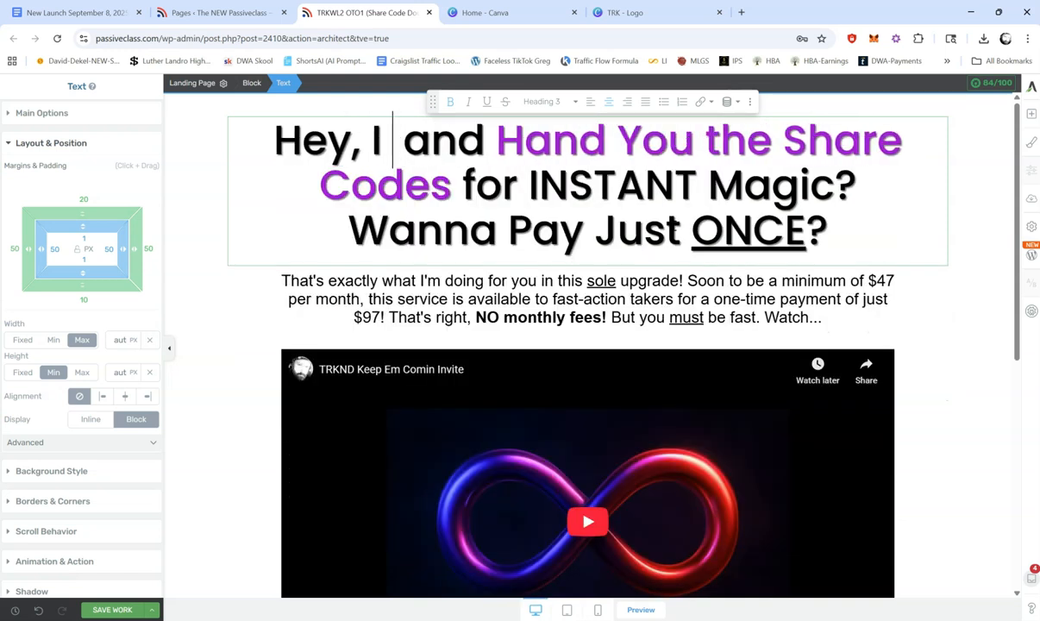
{"action": "type", "text": " Just Loa"}
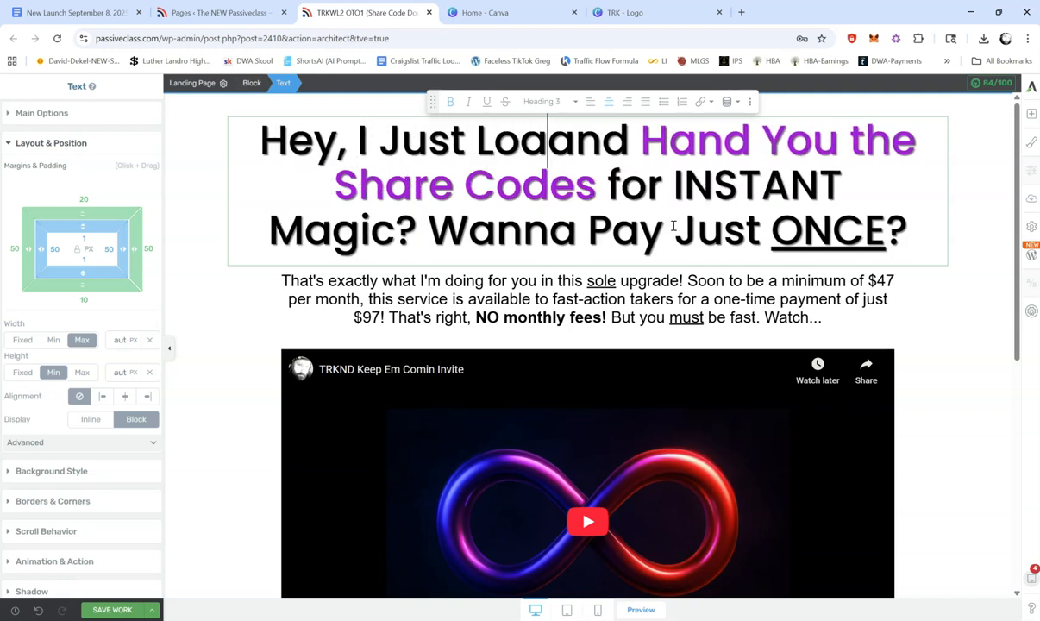
{"action": "type", "text": "ded Up Your Emails "}
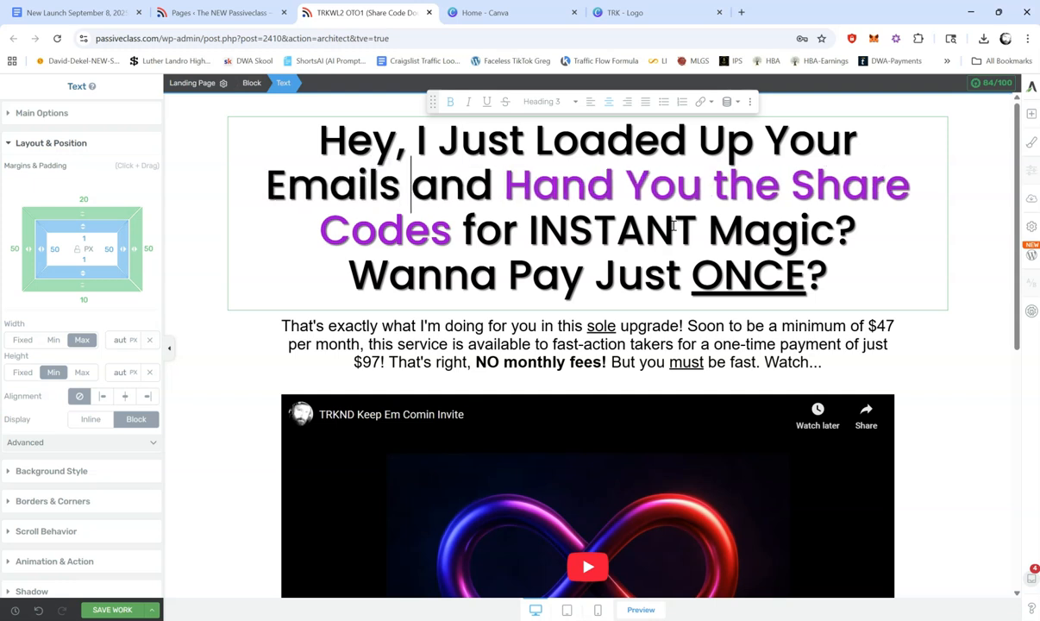
{"action": "type", "text": "Into an A"}
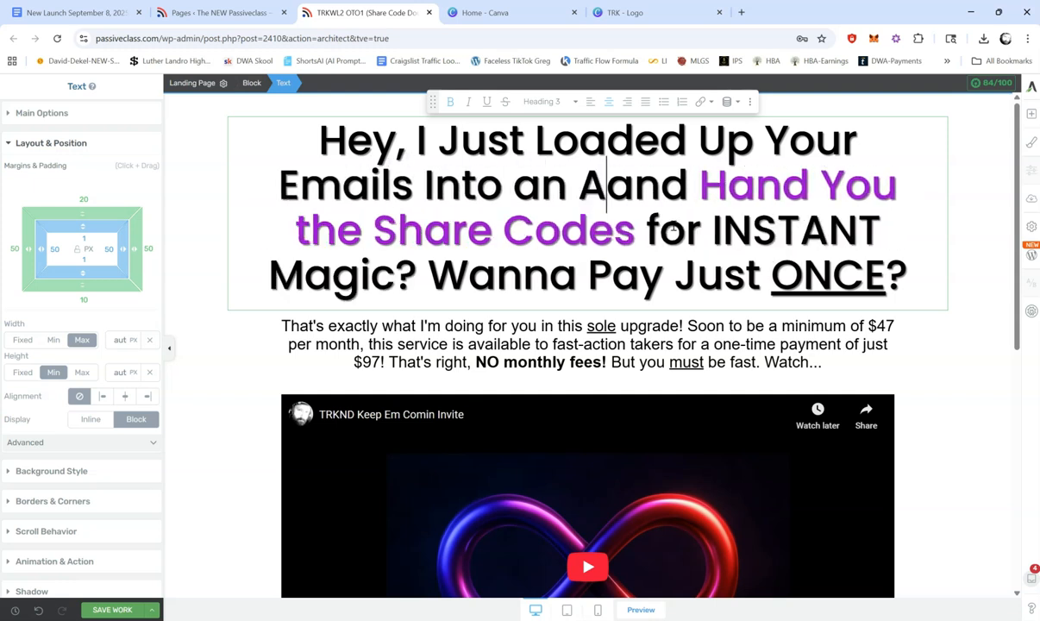
{"action": "type", "text": "utoresponder "}
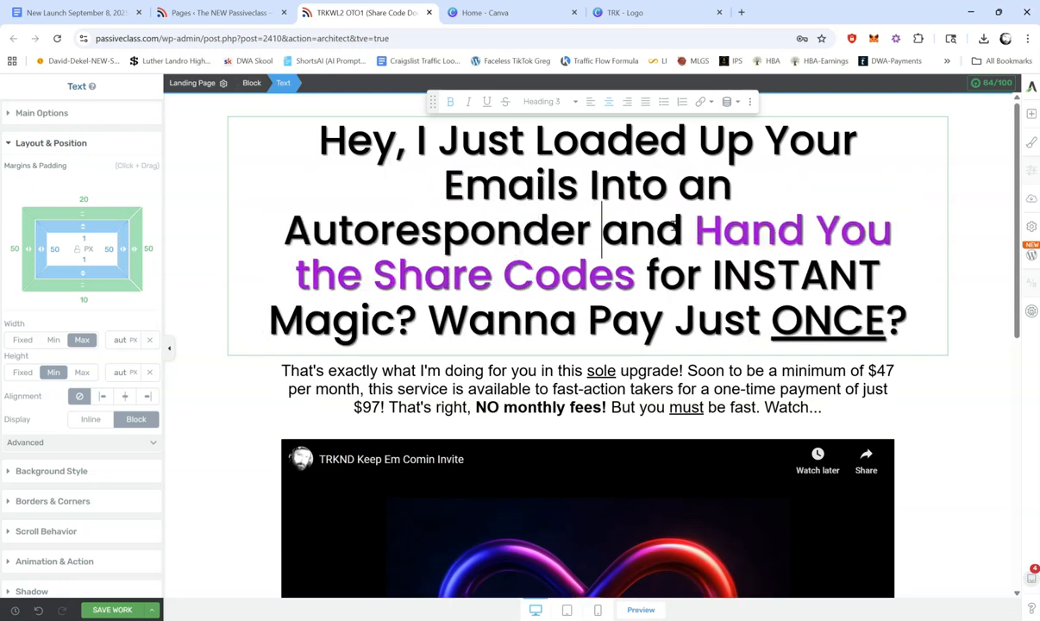
{"action": "type", "text": "for "}
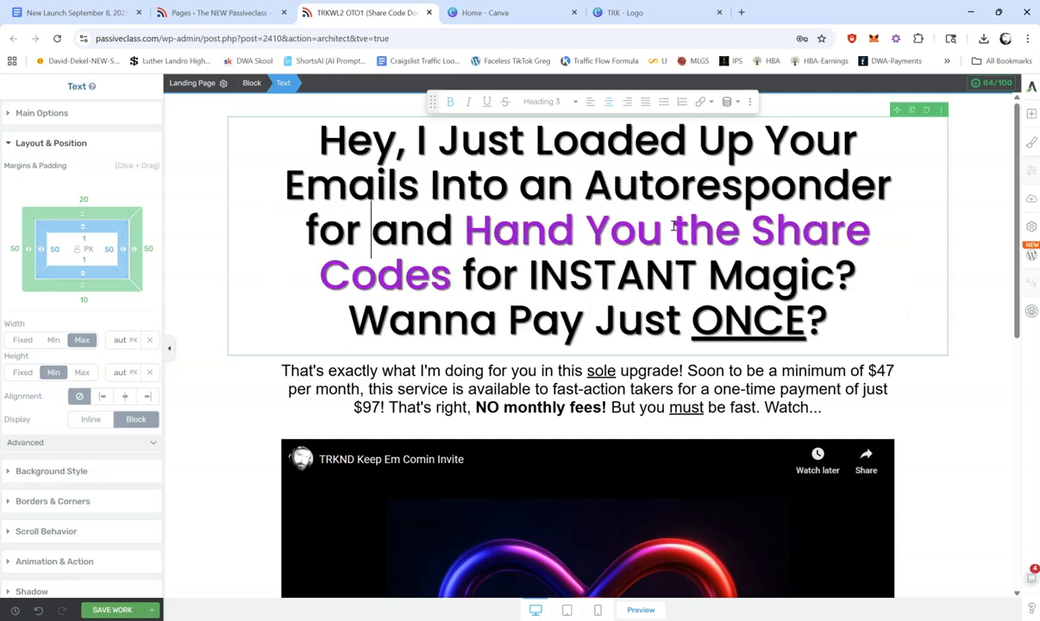
{"action": "type", "text": "You"}
Step: Reword the headline's new opening as "Hey, I Just Edited and Pre-Loaded Your Emails for You? Want the Share Code?"
{"action": "key", "text": "BackSpace"}
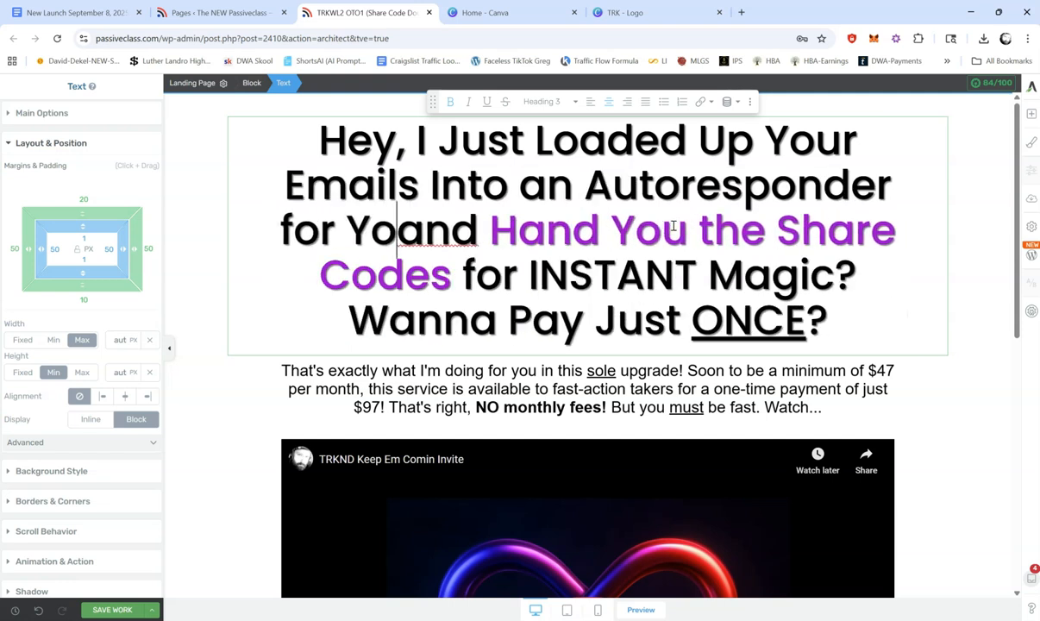
{"action": "key", "text": "BackSpace"}
{"action": "key", "text": "BackSpace"}
{"action": "key", "text": "BackSpace"}
{"action": "key", "text": "BackSpace"}
{"action": "key", "text": "BackSpace"}
{"action": "key", "text": "BackSpace"}
{"action": "key", "text": "BackSpace"}
{"action": "key", "text": "BackSpace"}
{"action": "key", "text": "BackSpace"}
{"action": "key", "text": "BackSpace"}
{"action": "key", "text": "BackSpace"}
{"action": "key", "text": "BackSpace"}
{"action": "key", "text": "BackSpace"}
{"action": "key", "text": "BackSpace"}
{"action": "key", "text": "BackSpace"}
{"action": "key", "text": "BackSpace"}
{"action": "key", "text": "BackSpace"}
{"action": "key", "text": "BackSpace"}
{"action": "key", "text": "BackSpace"}
{"action": "key", "text": "BackSpace"}
{"action": "key", "text": "BackSpace"}
{"action": "key", "text": "BackSpace"}
{"action": "key", "text": "BackSpace"}
{"action": "key", "text": "BackSpace"}
{"action": "key", "text": "BackSpace"}
{"action": "key", "text": "BackSpace"}
{"action": "key", "text": "BackSpace"}
{"action": "key", "text": "BackSpace"}
{"action": "key", "text": "BackSpace"}
{"action": "key", "text": "BackSpace"}
{"action": "key", "text": "BackSpace"}
{"action": "key", "text": "BackSpace"}
{"action": "key", "text": "BackSpace"}
{"action": "key", "text": "BackSpace"}
{"action": "key", "text": "BackSpace"}
{"action": "key", "text": "BackSpace"}
{"action": "key", "text": "BackSpace"}
{"action": "key", "text": "BackSpace"}
{"action": "key", "text": "BackSpace"}
{"action": "type", "text": "Edited and P"}
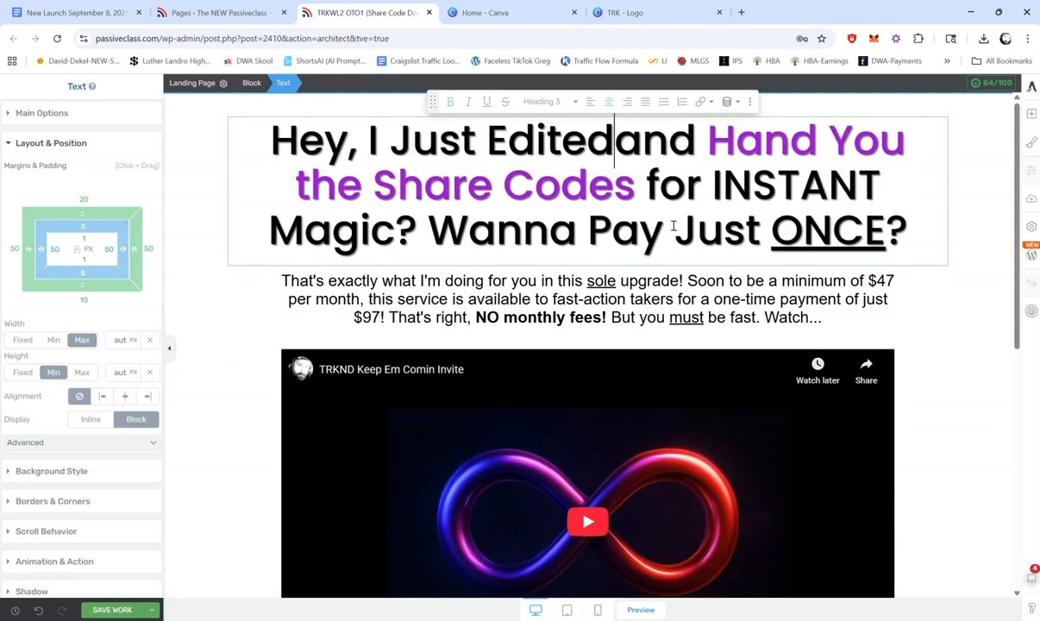
{"action": "type", "text": "re-Loaded "}
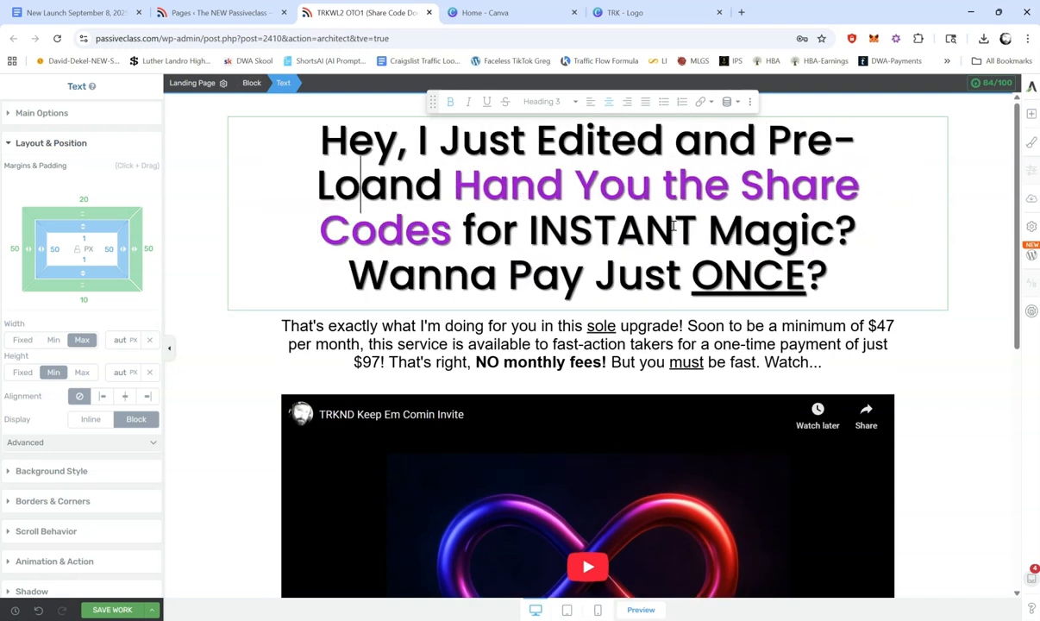
{"action": "type", "text": "Your Emails "}
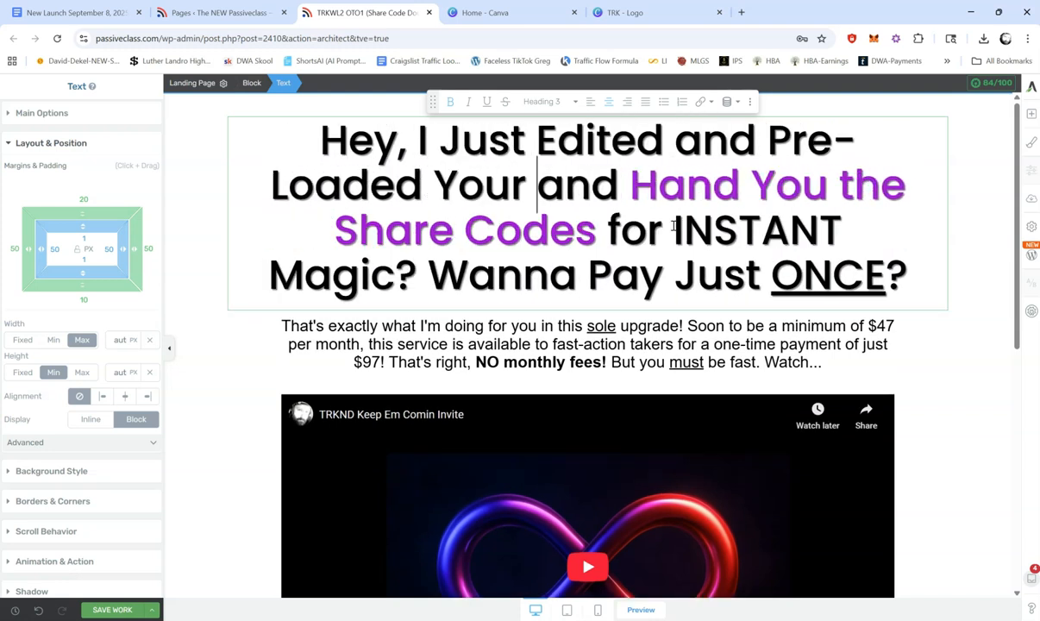
{"action": "type", "text": "for You? "}
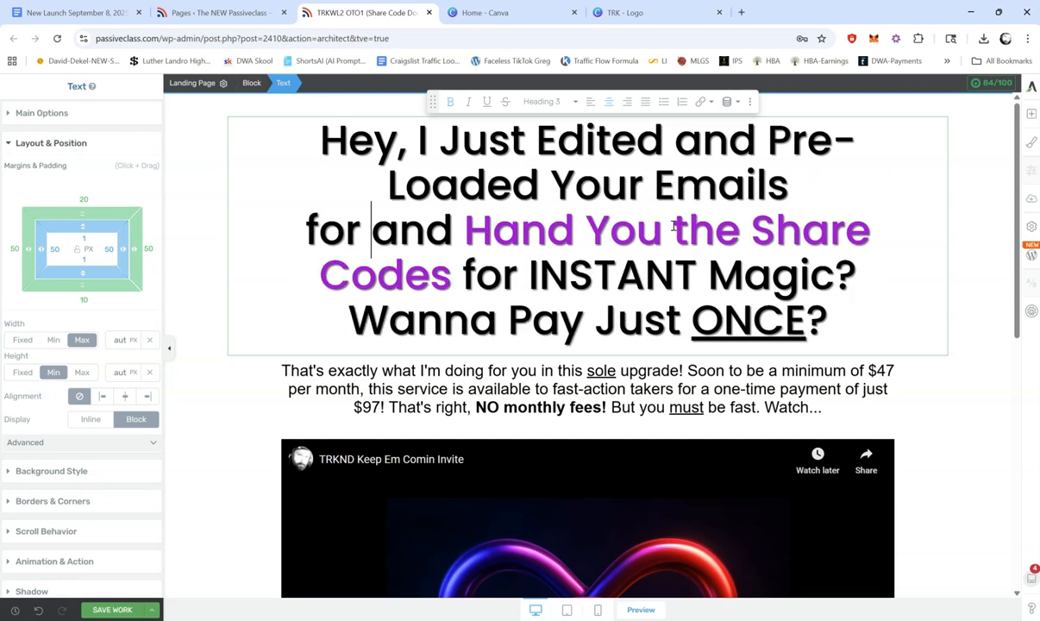
{"action": "type", "text": "Want the Share"}
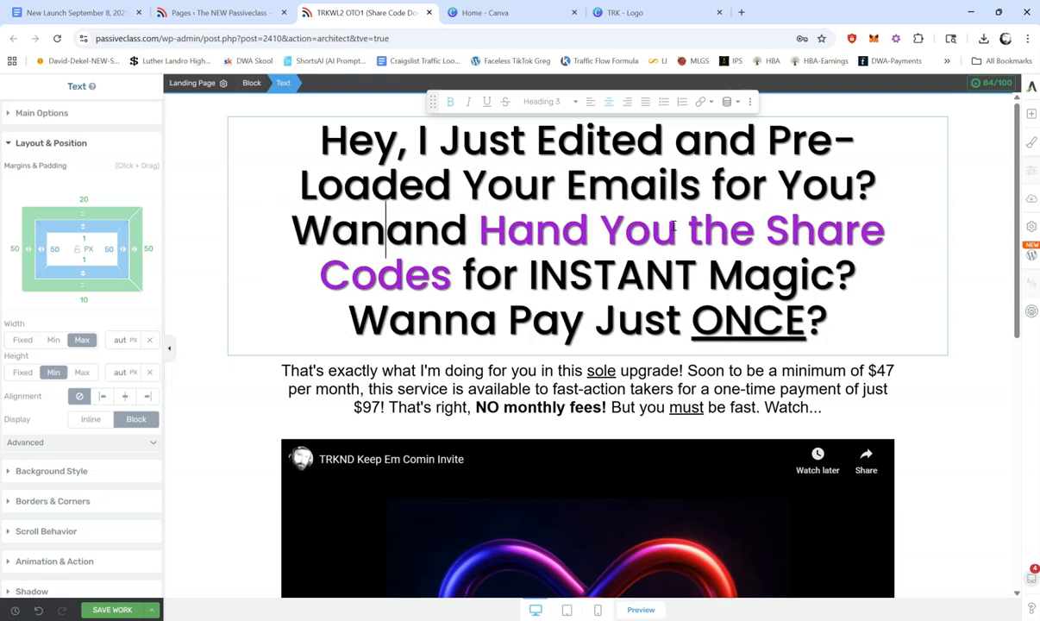
{"action": "type", "text": " Code?"}
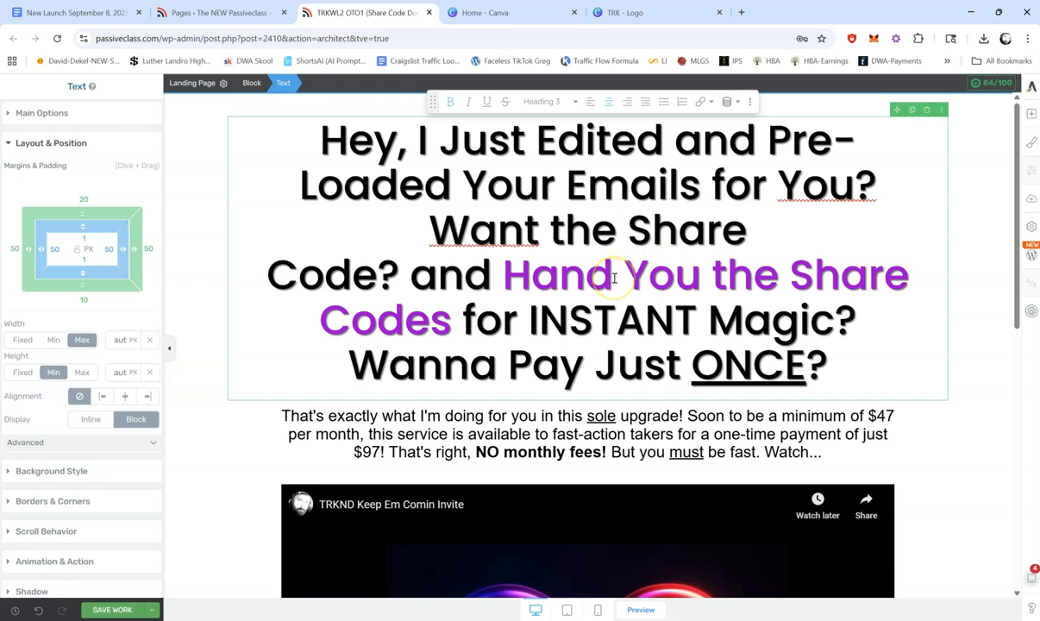
Step: Add "Want TRK 1's Share Codes Too?" after the share code question in the headline, followed by a line break
{"action": "key", "text": "shift+Return"}
{"action": "type", "text": "Want "}
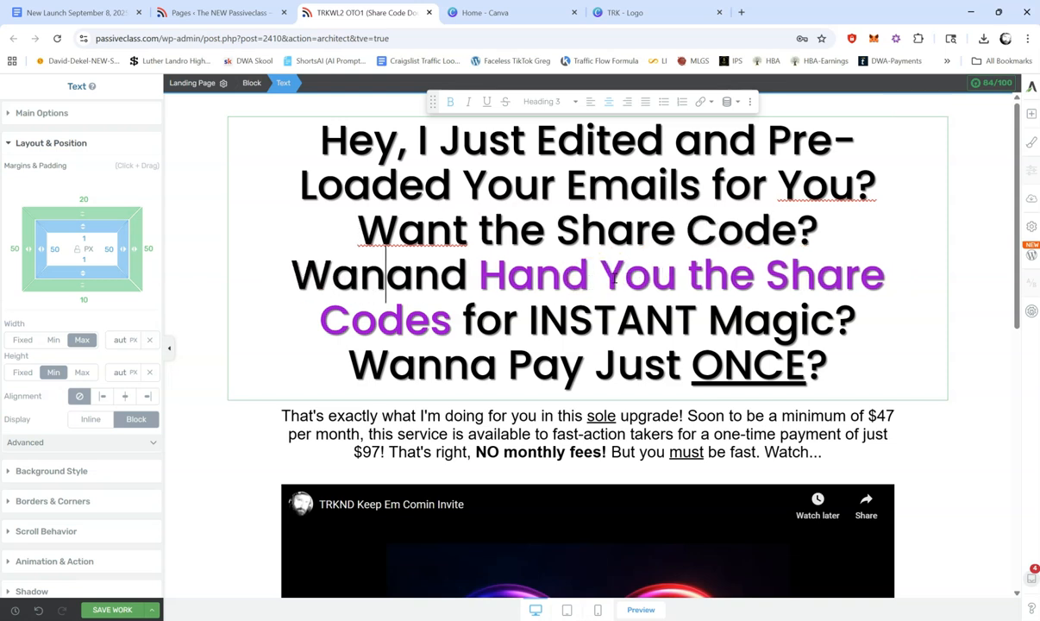
{"action": "type", "text": "TRK "}
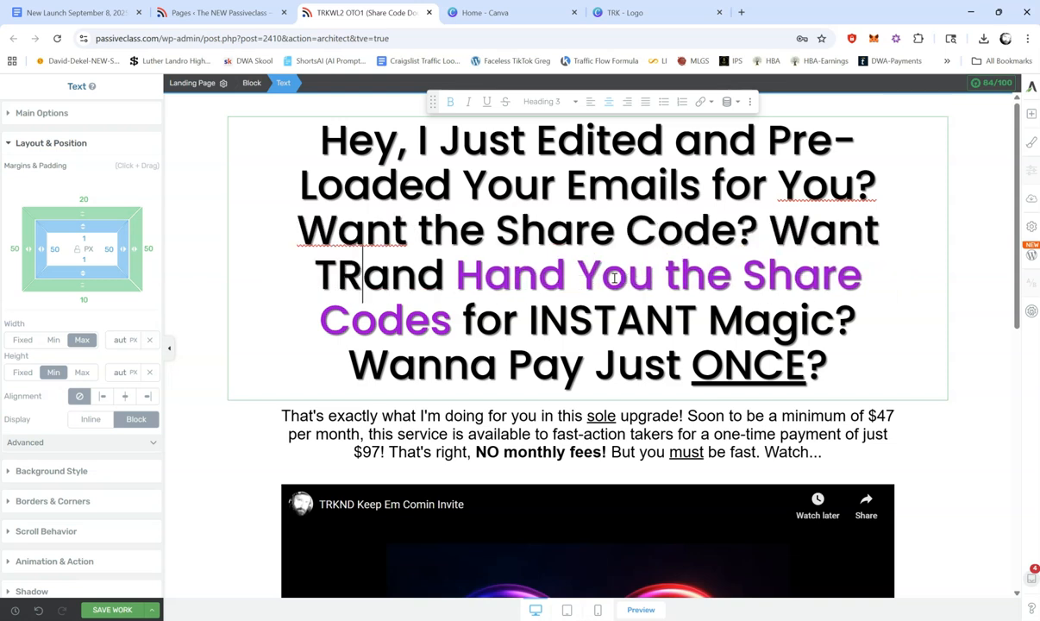
{"action": "type", "text": "1"}
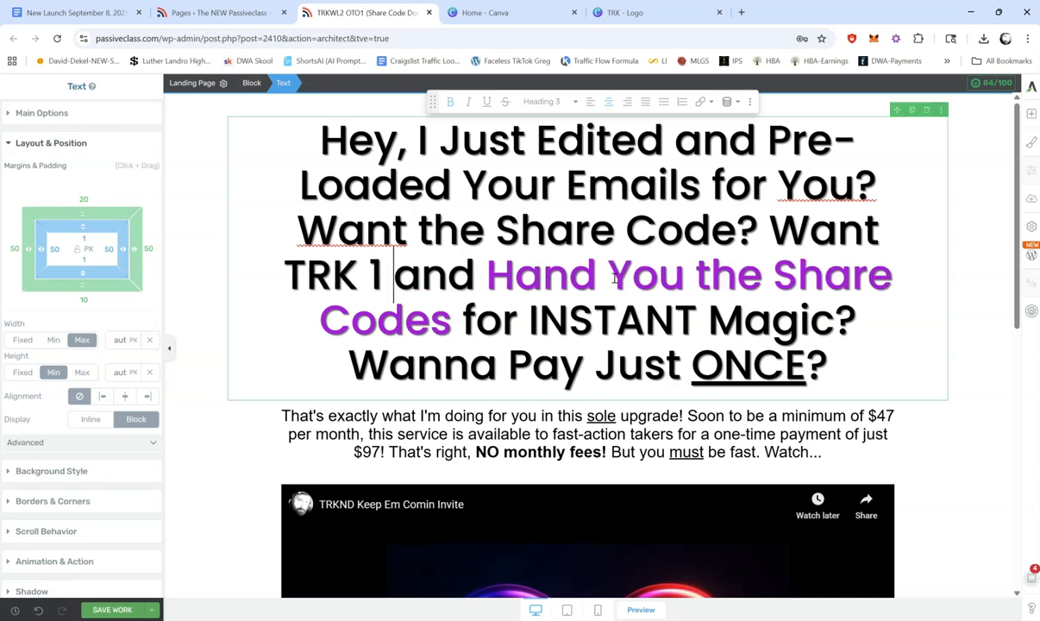
{"action": "key", "text": "BackSpace"}
{"action": "type", "text": "'s share"}
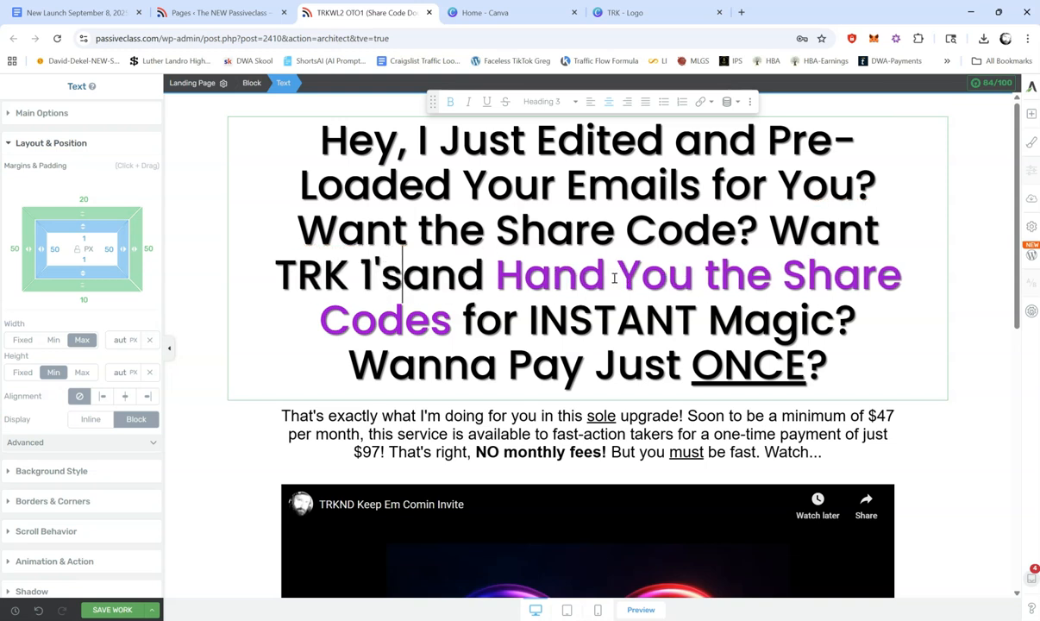
{"action": "key", "text": "BackSpace"}
{"action": "key", "text": "BackSpace"}
{"action": "key", "text": "BackSpace"}
{"action": "key", "text": "BackSpace"}
{"action": "key", "text": "BackSpace"}
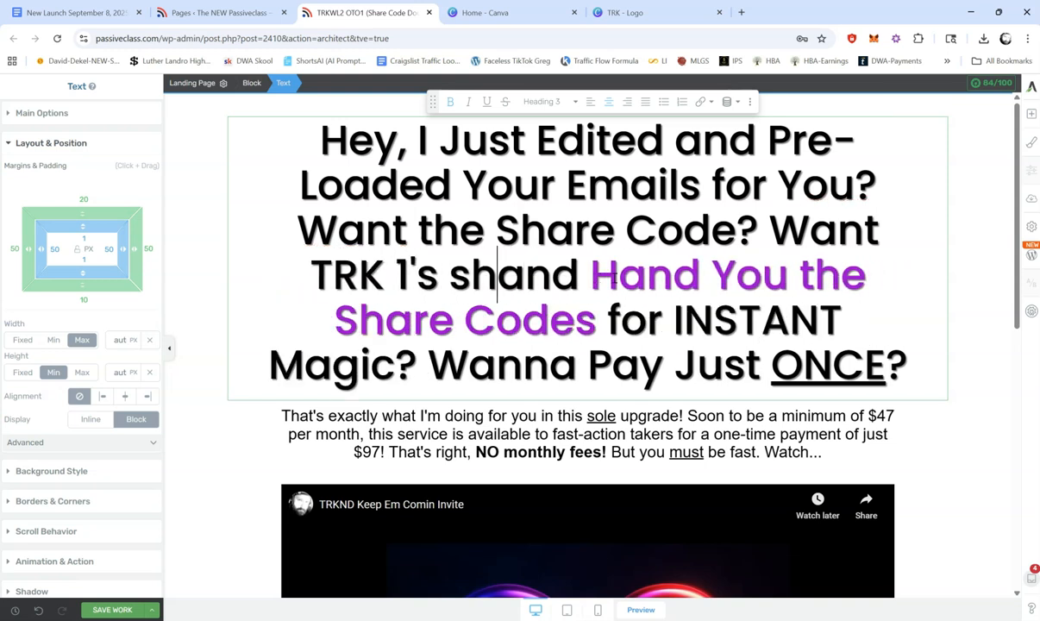
{"action": "type", "text": "Share Codes "}
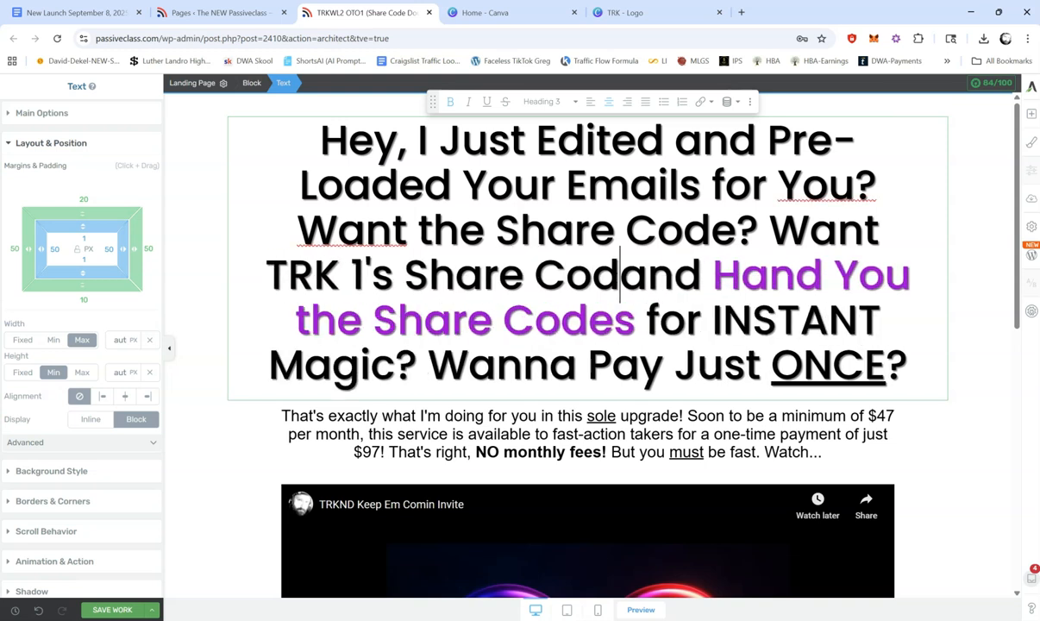
{"action": "type", "text": "Too?"}
{"action": "key", "text": "shift+Return"}
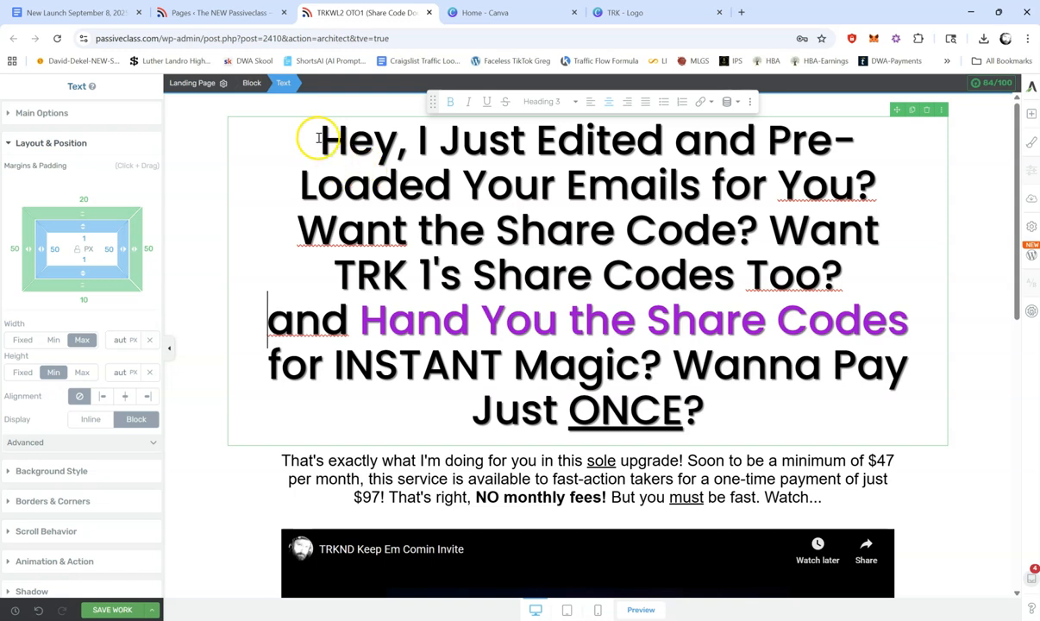
Step: Replace the entire headline text with "Want to Import All 90 of Your Emails With the Click of a Button?"
{"action": "left_click_drag", "start_coordinate": [324, 140], "coordinate": [697, 403]}
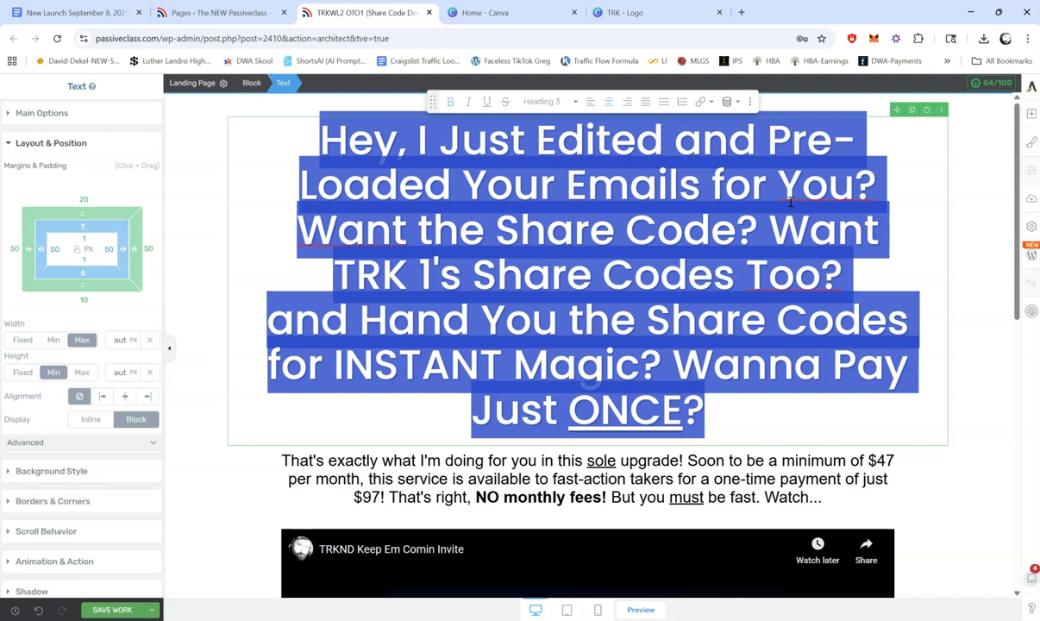
{"action": "key", "text": "BackSpace"}
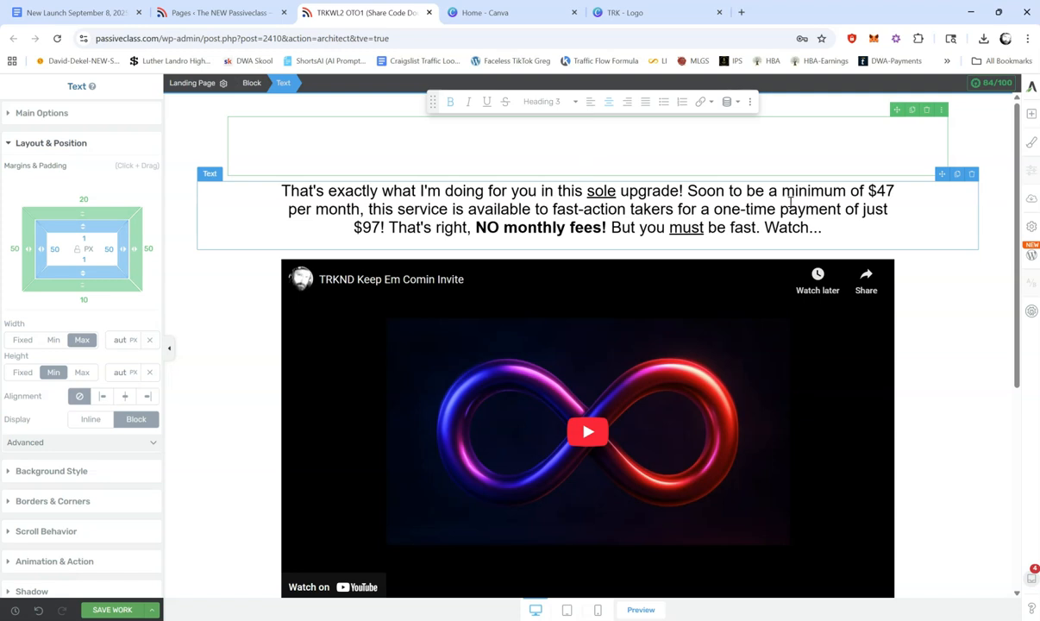
{"action": "type", "text": "Want to Import A"}
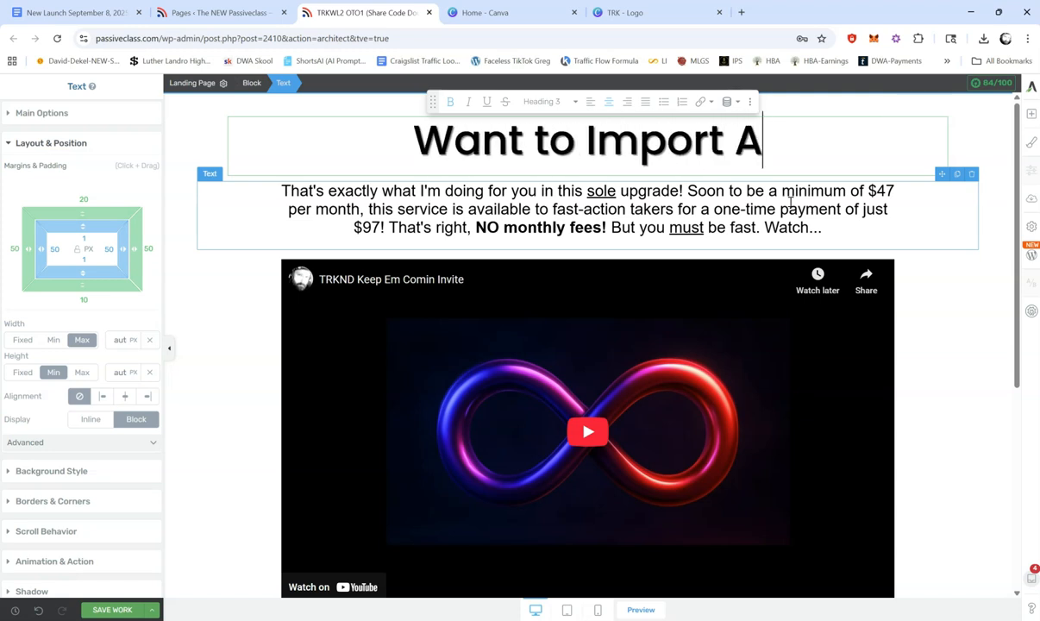
{"action": "type", "text": "ll 90 of "}
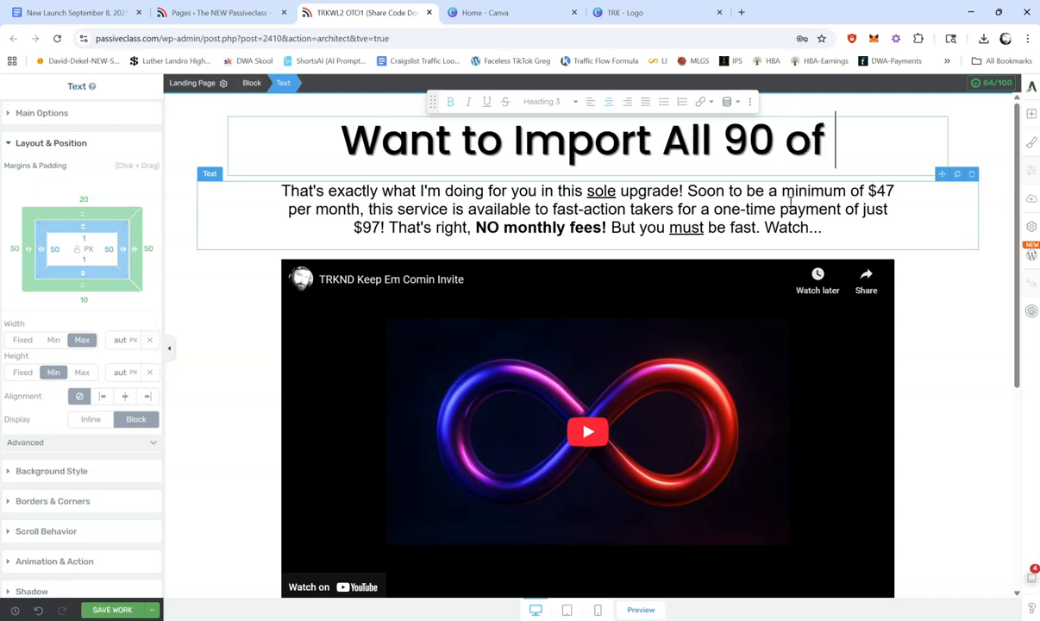
{"action": "type", "text": "Your W"}
{"action": "key", "text": "BackSpace"}
{"action": "type", "text": "Emails"}
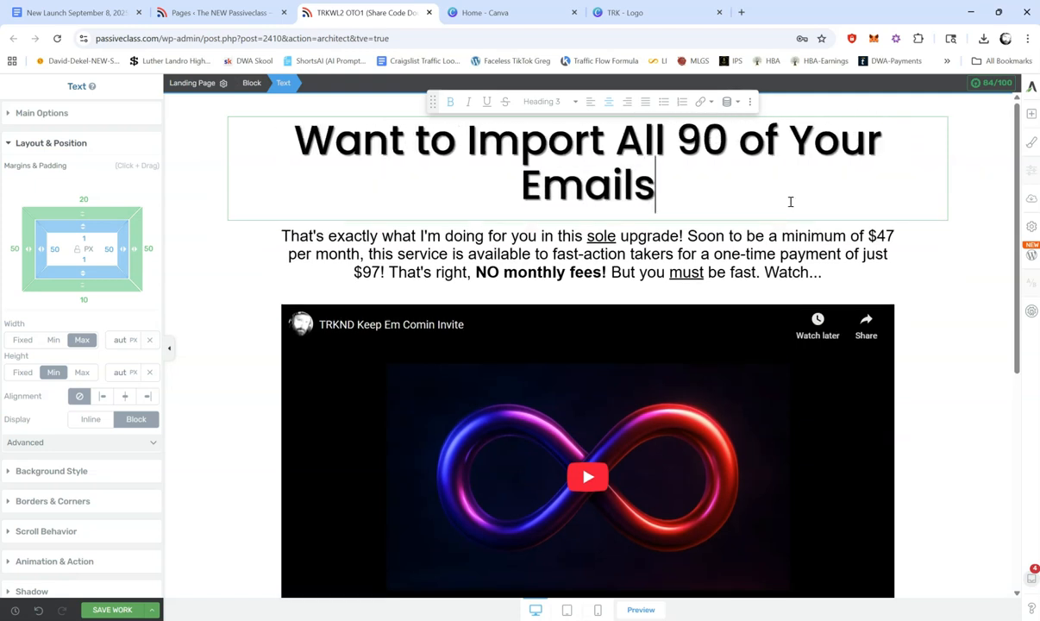
{"action": "type", "text": " With the Cl"}
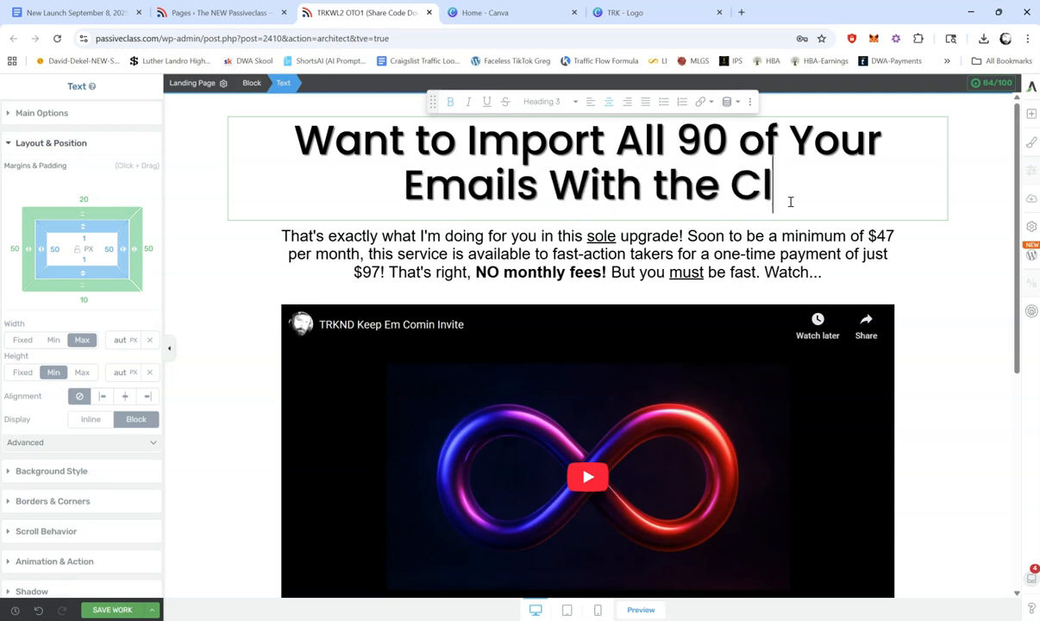
{"action": "type", "text": "ick of a Button?"}
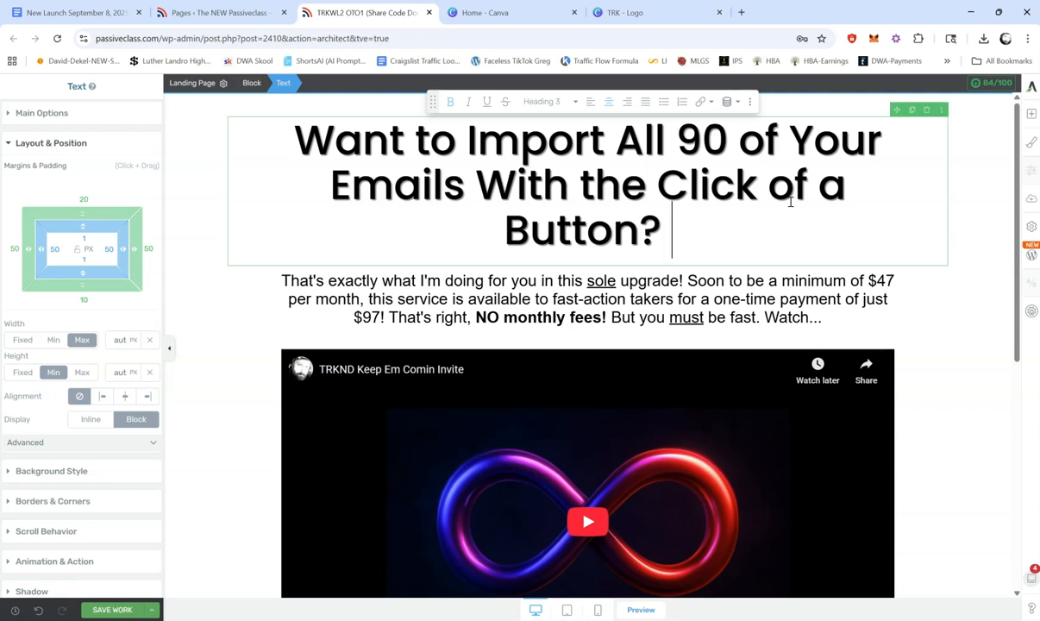
Step: Cut the headline back to its first word and complete it as "Want 90 Additional Weight Loss Emails?"
{"action": "key", "text": "BackSpace"}
{"action": "key", "text": "BackSpace"}
{"action": "key", "text": "BackSpace"}
{"action": "key", "text": "BackSpace"}
{"action": "key", "text": "BackSpace"}
{"action": "key", "text": "BackSpace"}
{"action": "key", "text": "BackSpace"}
{"action": "key", "text": "BackSpace"}
{"action": "key", "text": "BackSpace"}
{"action": "key", "text": "BackSpace"}
{"action": "key", "text": "BackSpace"}
{"action": "key", "text": "BackSpace"}
{"action": "key", "text": "BackSpace"}
{"action": "key", "text": "BackSpace"}
{"action": "key", "text": "BackSpace"}
{"action": "key", "text": "BackSpace"}
{"action": "key", "text": "BackSpace"}
{"action": "key", "text": "BackSpace"}
{"action": "key", "text": "BackSpace"}
{"action": "key", "text": "BackSpace"}
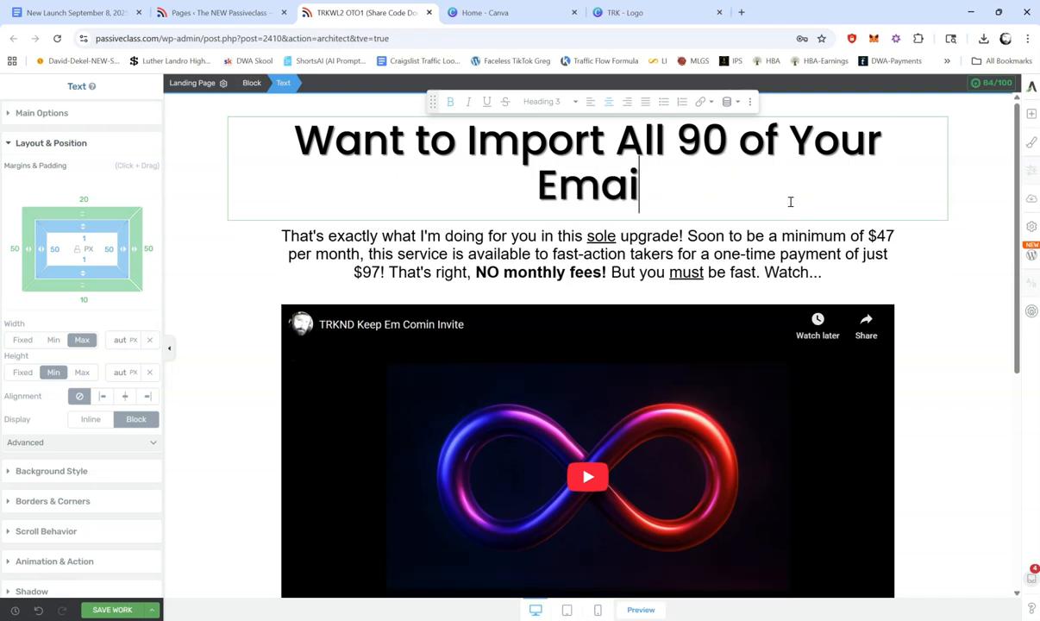
{"action": "key", "text": "BackSpace"}
{"action": "key", "text": "BackSpace"}
{"action": "key", "text": "BackSpace"}
{"action": "key", "text": "BackSpace"}
{"action": "key", "text": "BackSpace"}
{"action": "key", "text": "BackSpace"}
{"action": "key", "text": "BackSpace"}
{"action": "key", "text": "BackSpace"}
{"action": "key", "text": "BackSpace"}
{"action": "key", "text": "BackSpace"}
{"action": "key", "text": "BackSpace"}
{"action": "key", "text": "BackSpace"}
{"action": "key", "text": "BackSpace"}
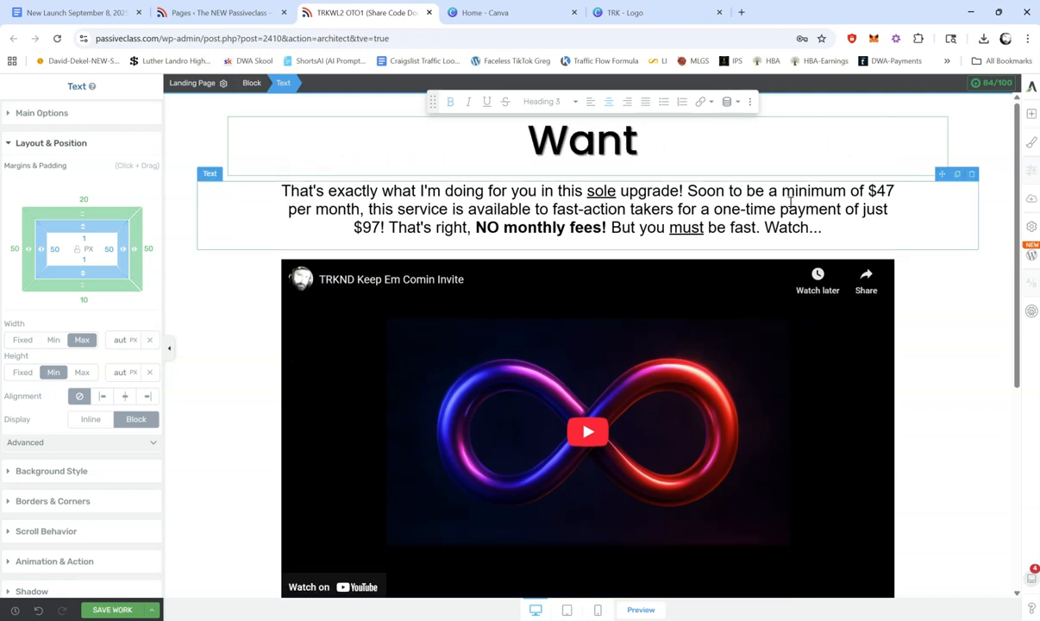
{"action": "type", "text": "90 "}
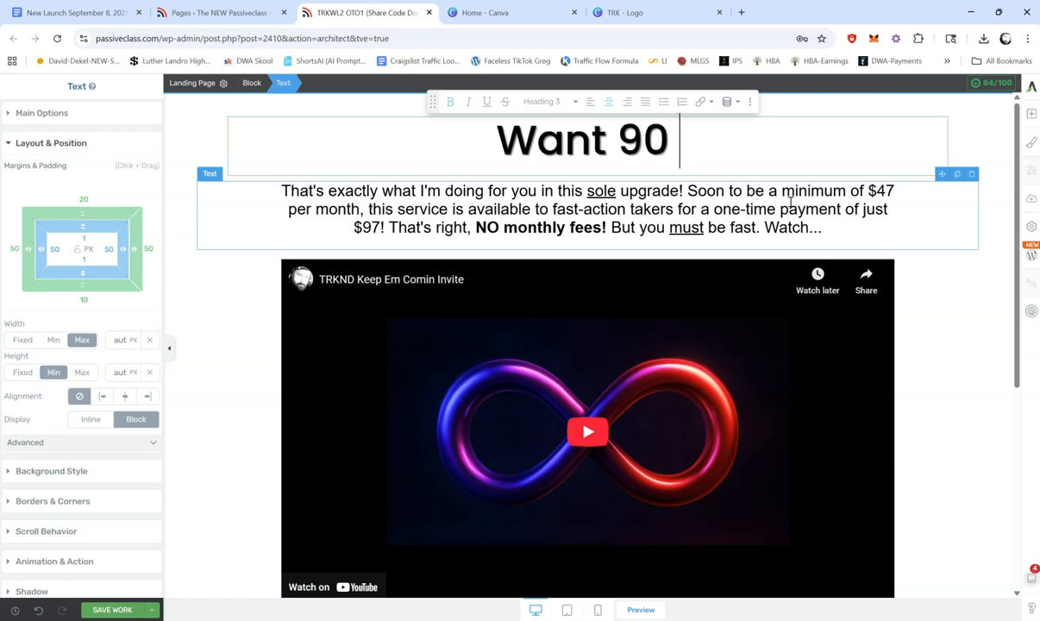
{"action": "type", "text": "Additional "}
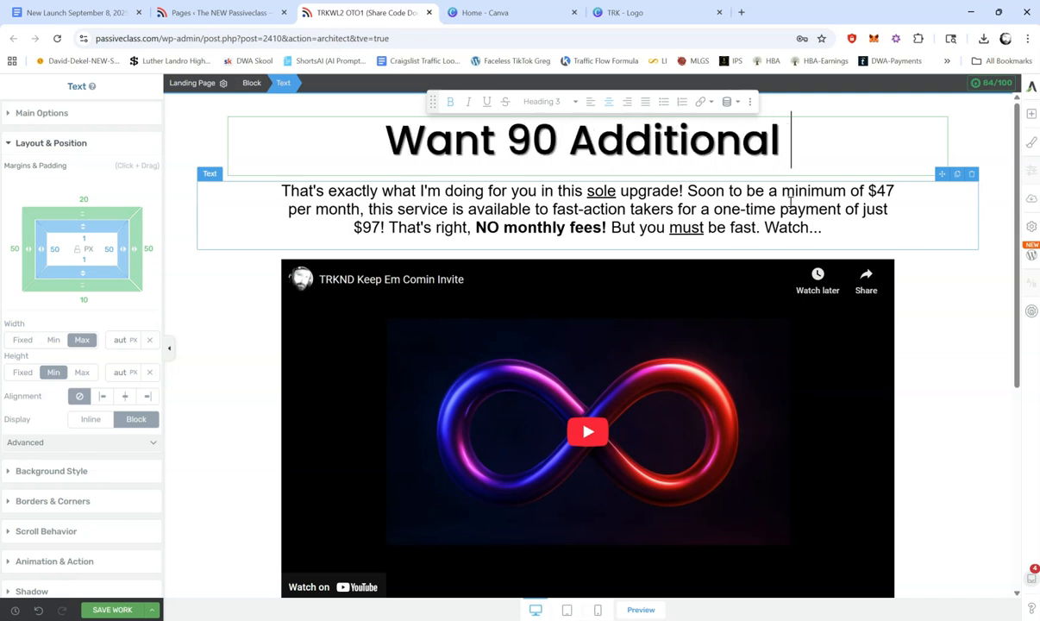
{"action": "type", "text": "Weight Loss "}
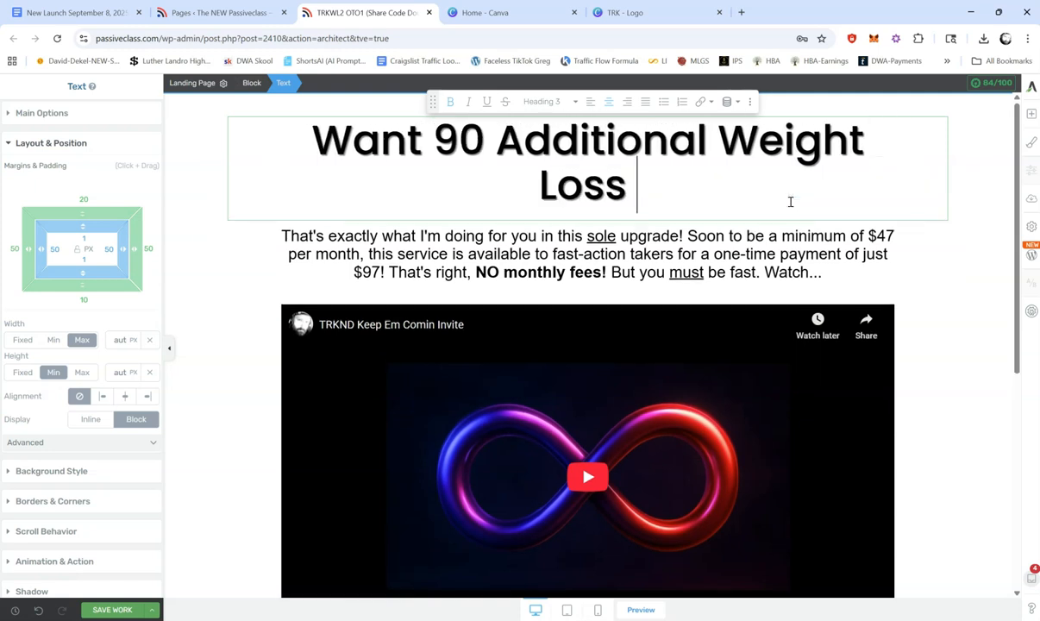
{"action": "type", "text": "Emails"}
{"action": "type", "text": "?"}
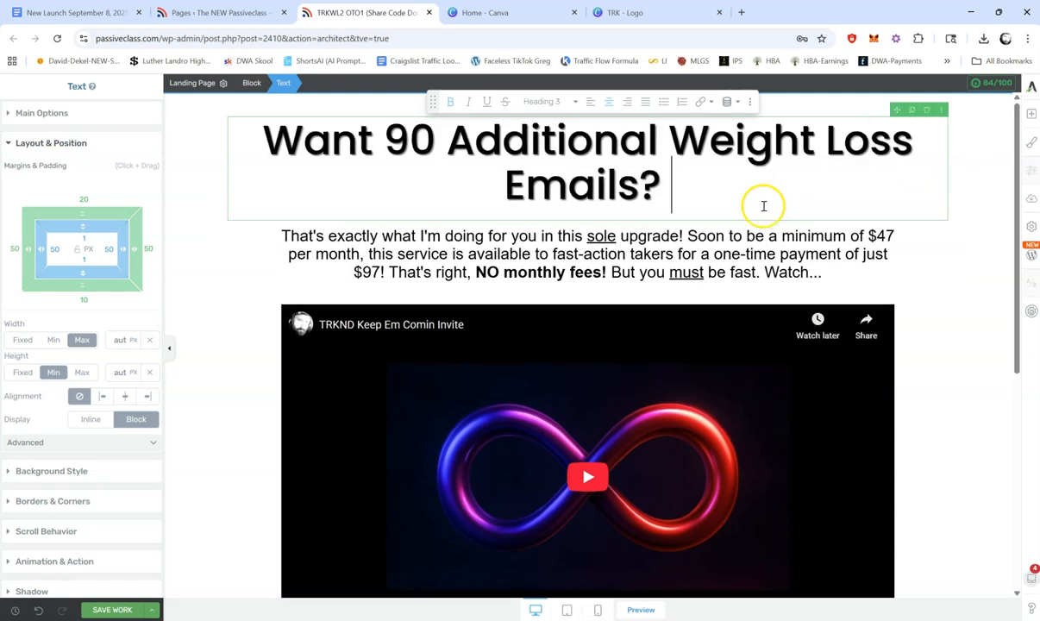
Step: Underline the word "Additional" in the headline
{"action": "left_click_drag", "start_coordinate": [443, 129], "coordinate": [655, 128]}
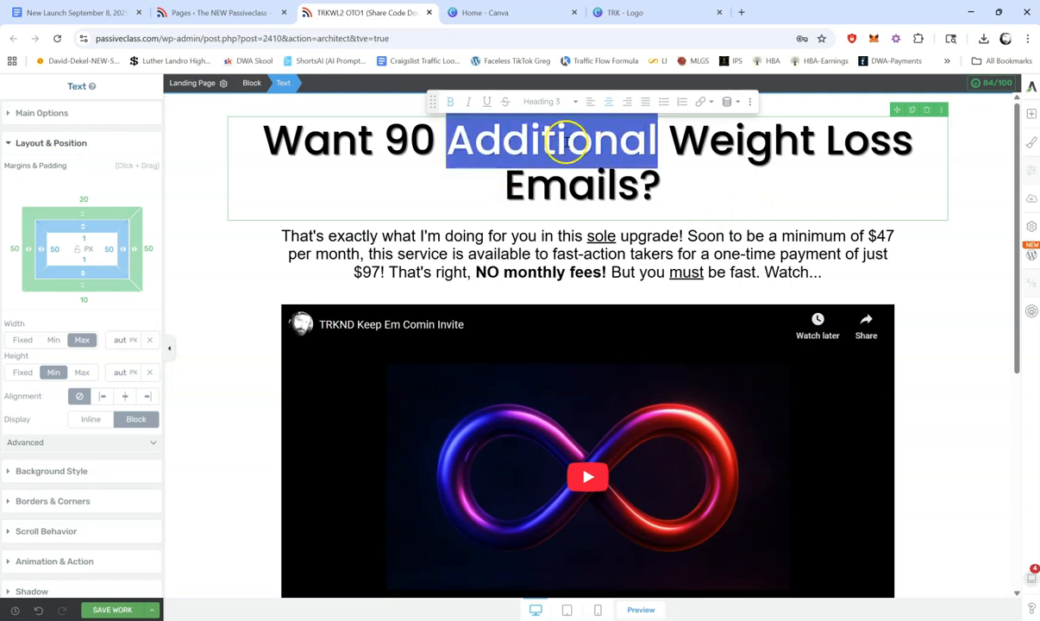
{"action": "left_click", "coordinate": [486, 101]}
{"action": "left_click", "coordinate": [639, 172]}
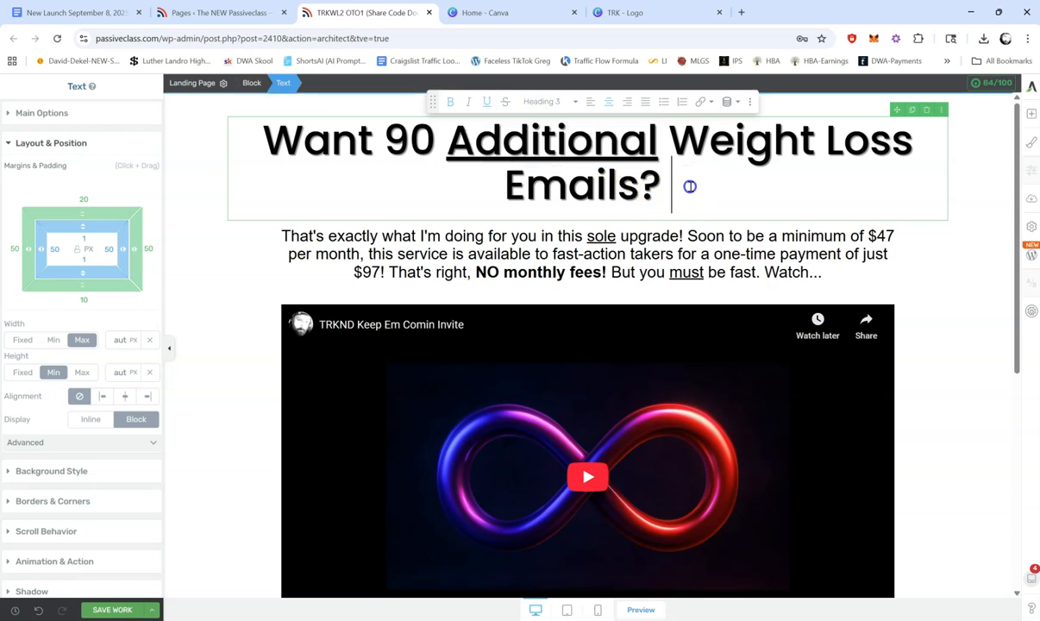
Step: Append "And Want All 180 of These Hand-Crafted Emails to Be Pre-Loaded and Formatted FOR You?" to the headline
{"action": "type", "text": "And Want"}
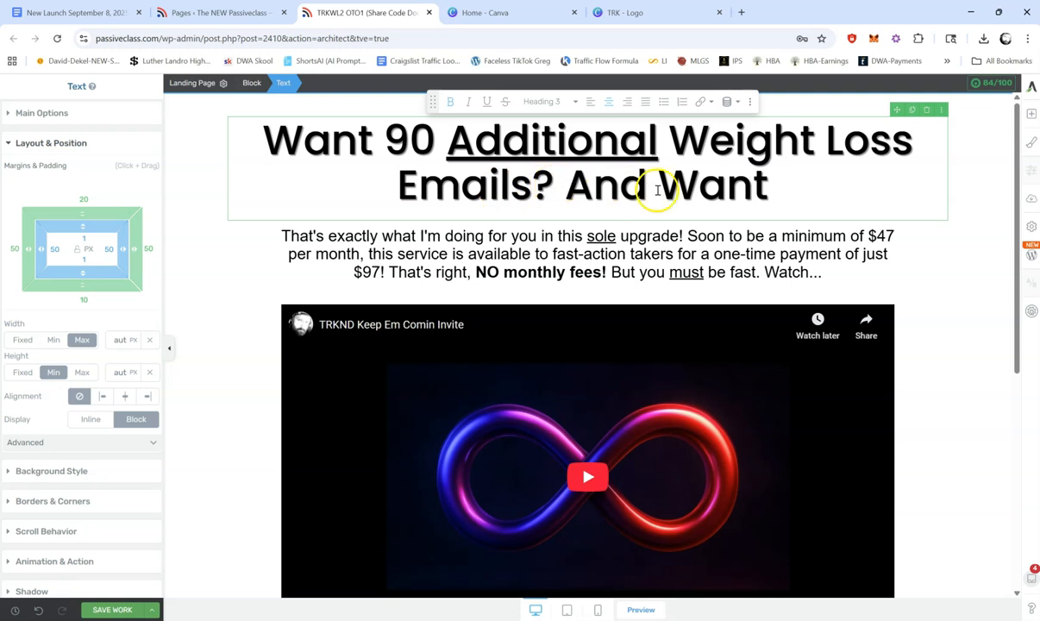
{"action": "type", "text": "A"}
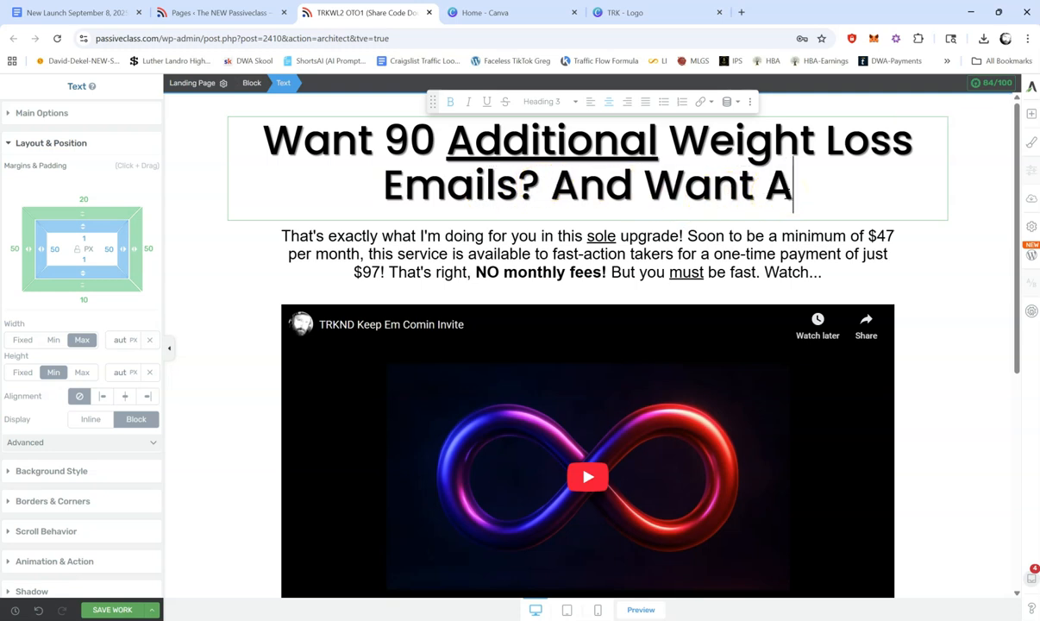
{"action": "type", "text": "ll 180 of These Hand-Craft"}
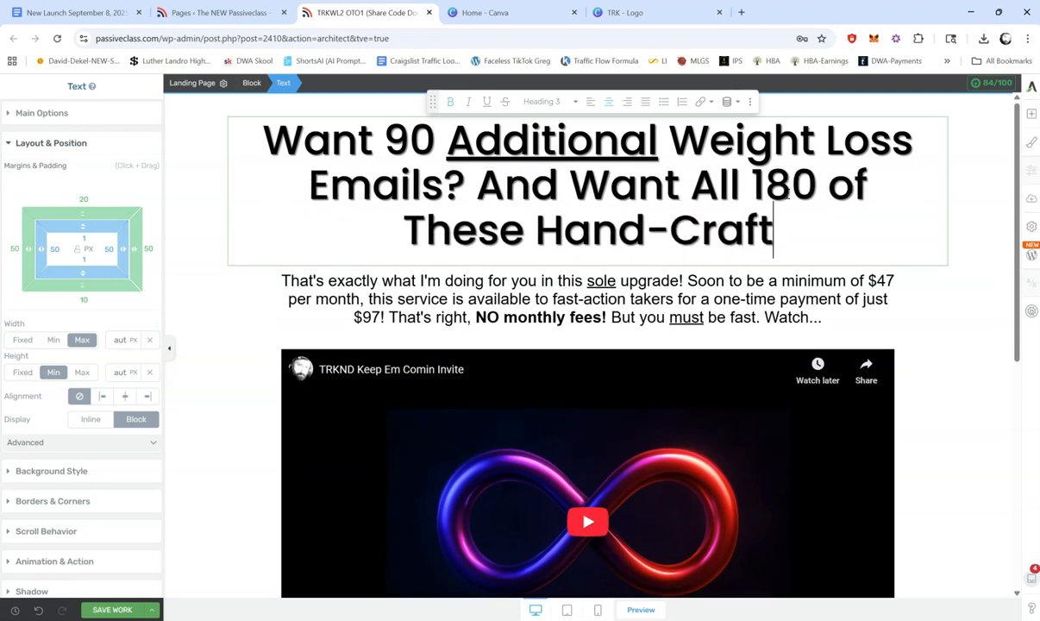
{"action": "type", "text": "ed Emails "}
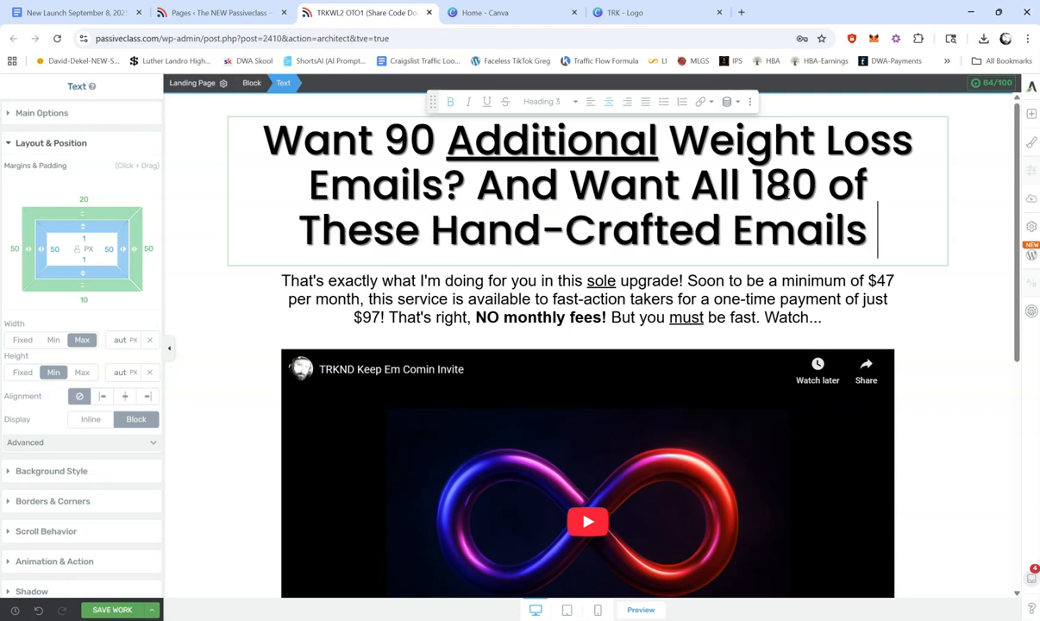
{"action": "type", "text": "to Be"}
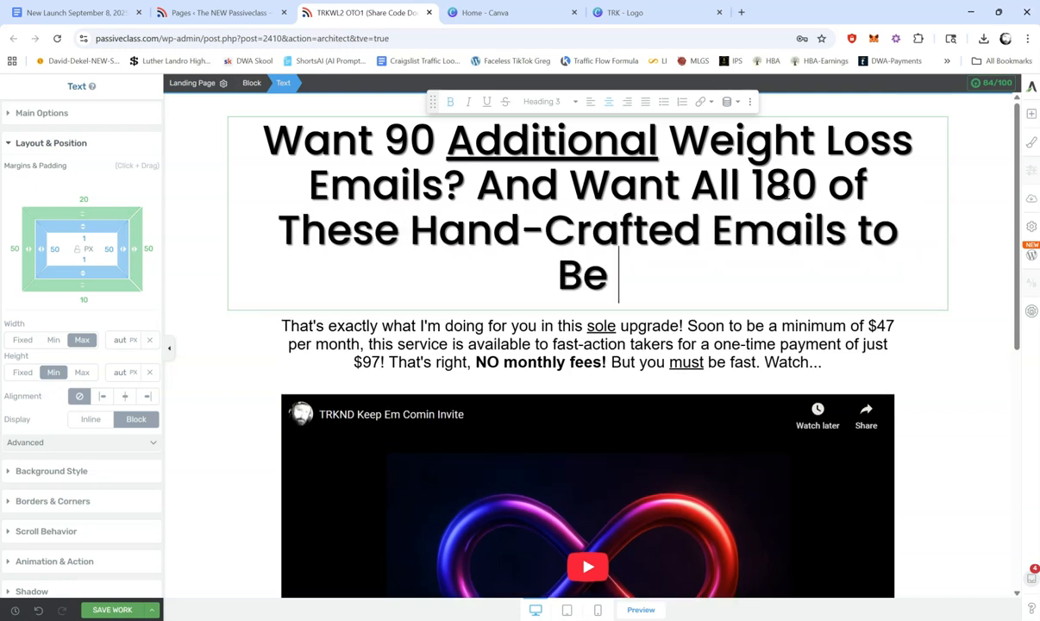
{"action": "type", "text": " Pre-L"}
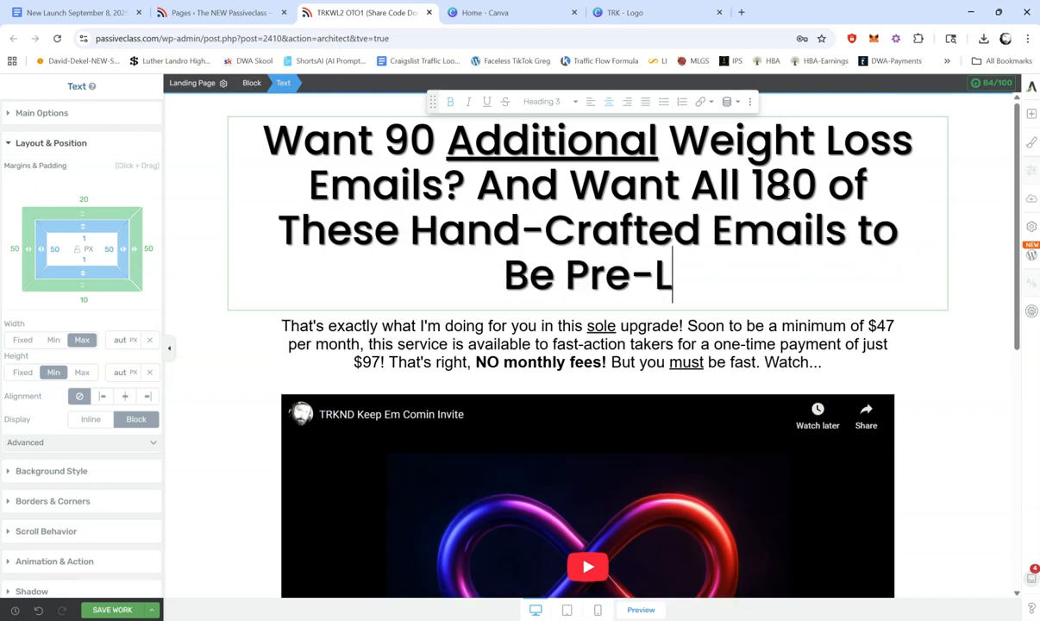
{"action": "type", "text": "oaded and Form"}
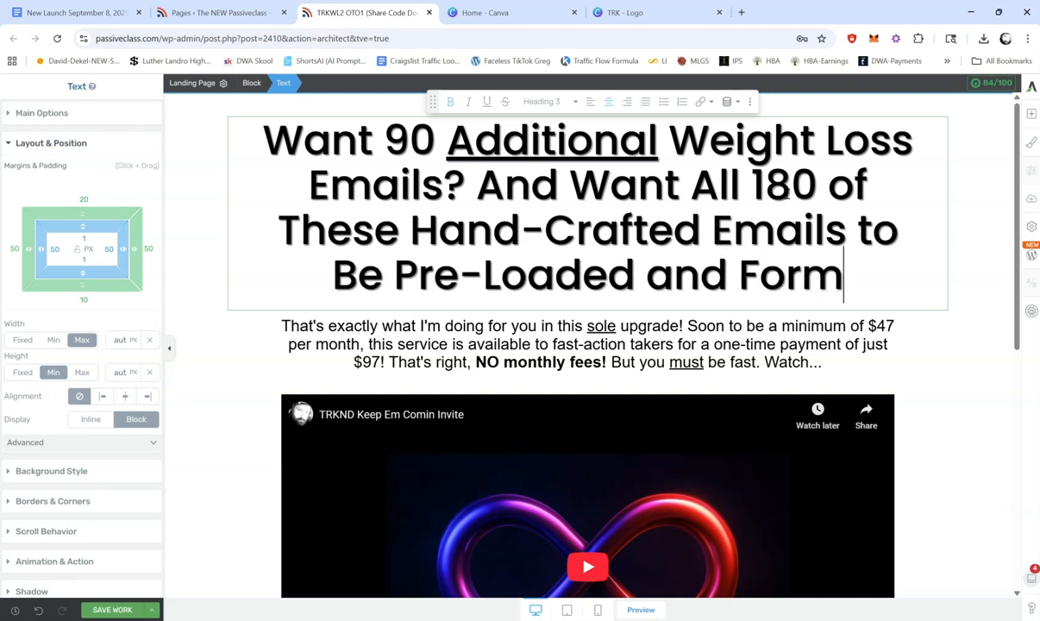
{"action": "type", "text": "atted "}
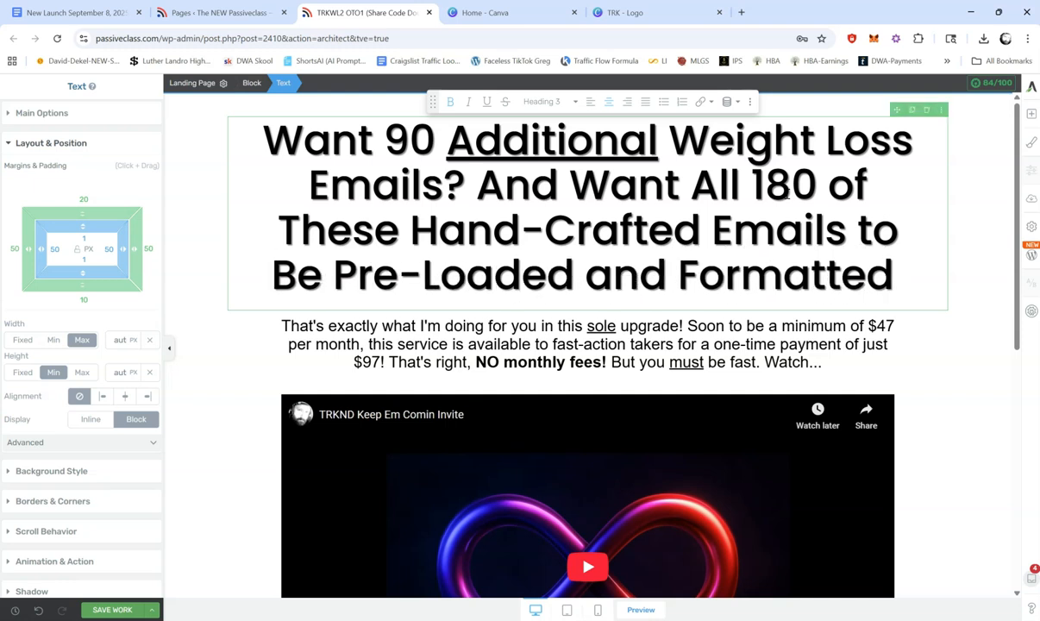
{"action": "type", "text": "FOR You"}
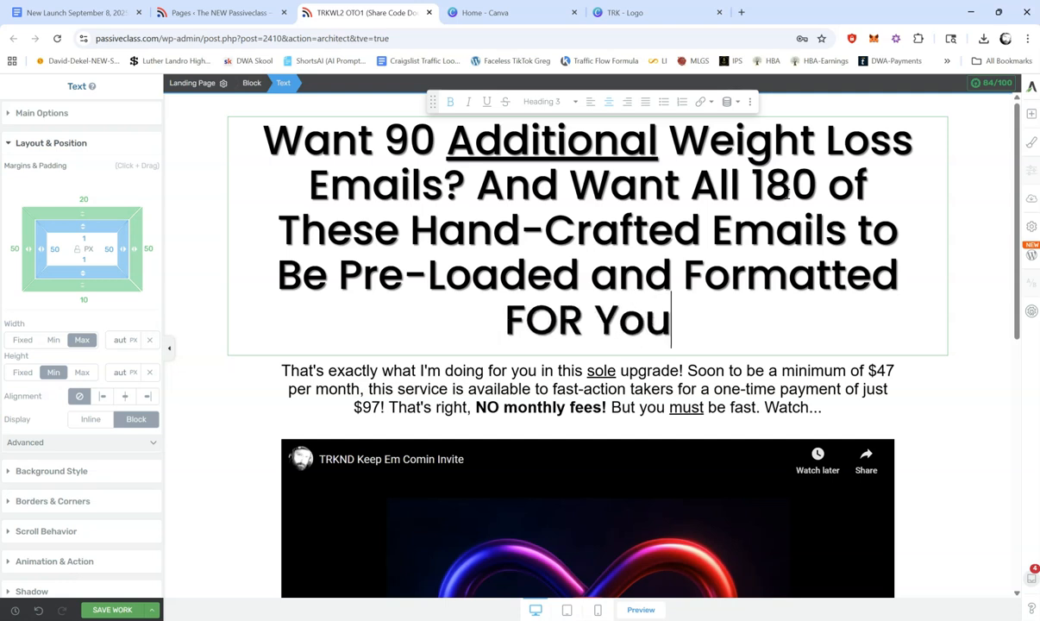
{"action": "type", "text": "? SoY"}
{"action": "key", "text": "BackSpace"}
{"action": "type", "text": "You Ne"}
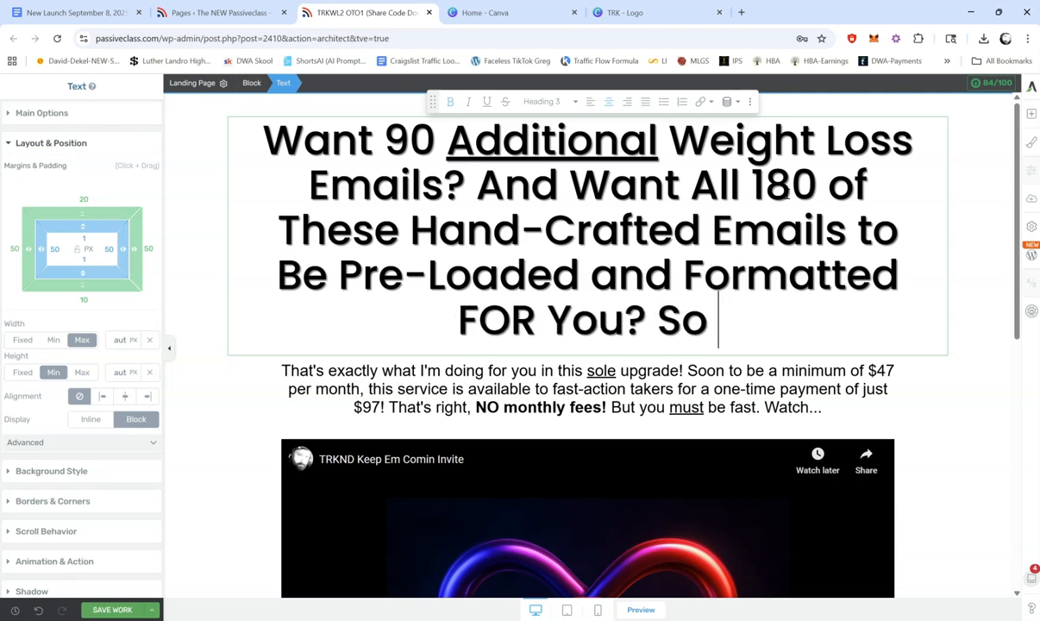
{"action": "key", "text": "BackSpace"}
{"action": "key", "text": "BackSpace"}
{"action": "key", "text": "BackSpace"}
{"action": "key", "text": "BackSpace"}
{"action": "key", "text": "BackSpace"}
{"action": "key", "text": "BackSpace"}
{"action": "key", "text": "BackSpace"}
{"action": "key", "text": "BackSpace"}
{"action": "key", "text": "BackSpace"}
{"action": "key", "text": "BackSpace"}
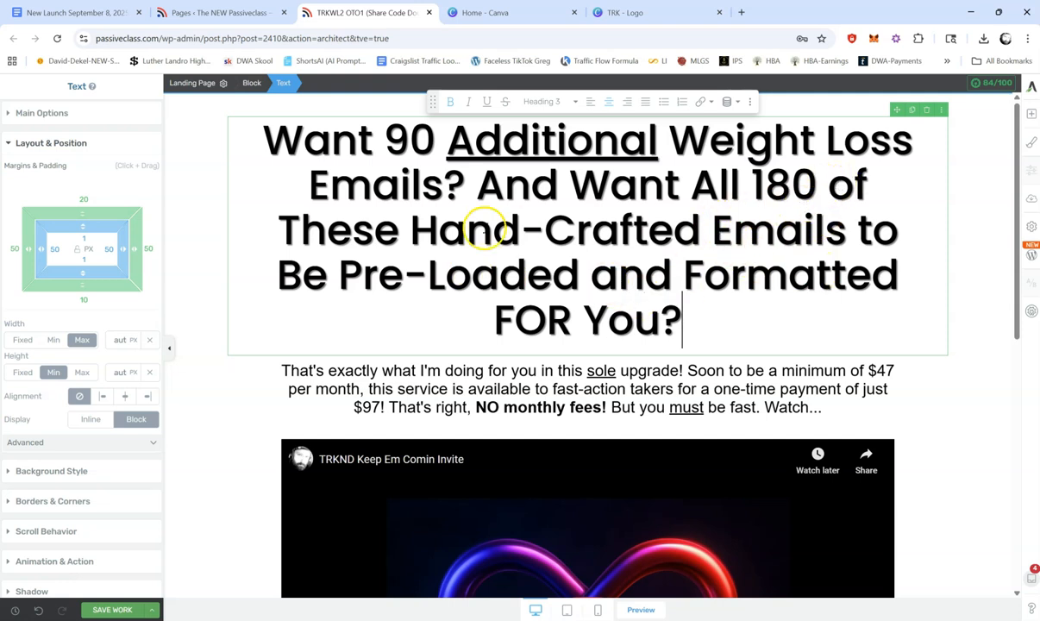
Step: Replace the headline's second question with the opening "And Want to Earn a Fortune Effortlessly by Simply Importing"
{"action": "left_click", "coordinate": [345, 228]}
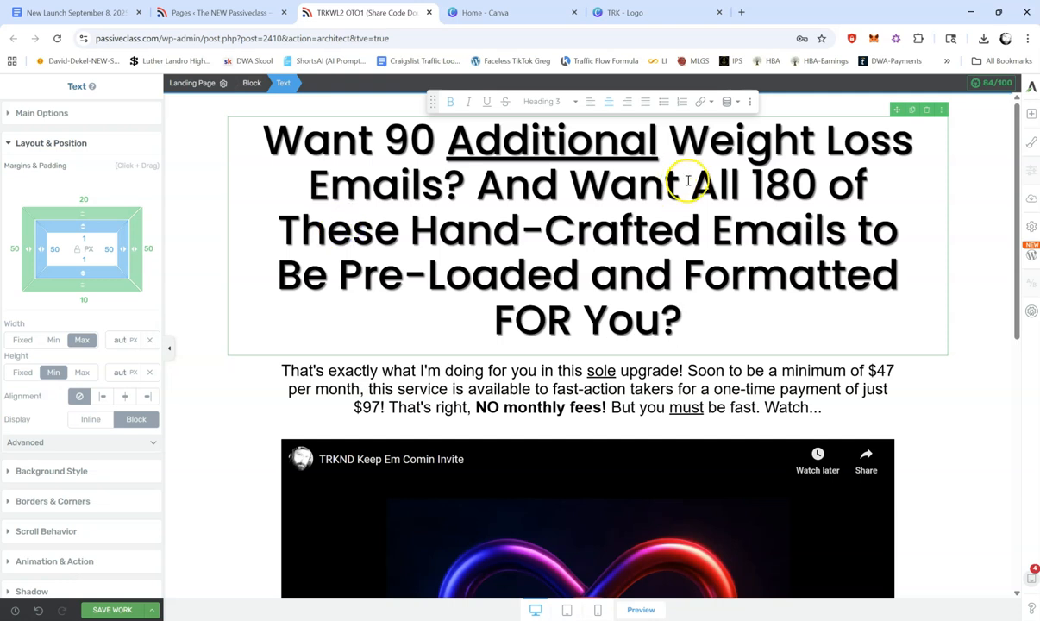
{"action": "left_click_drag", "start_coordinate": [479, 186], "coordinate": [686, 318]}
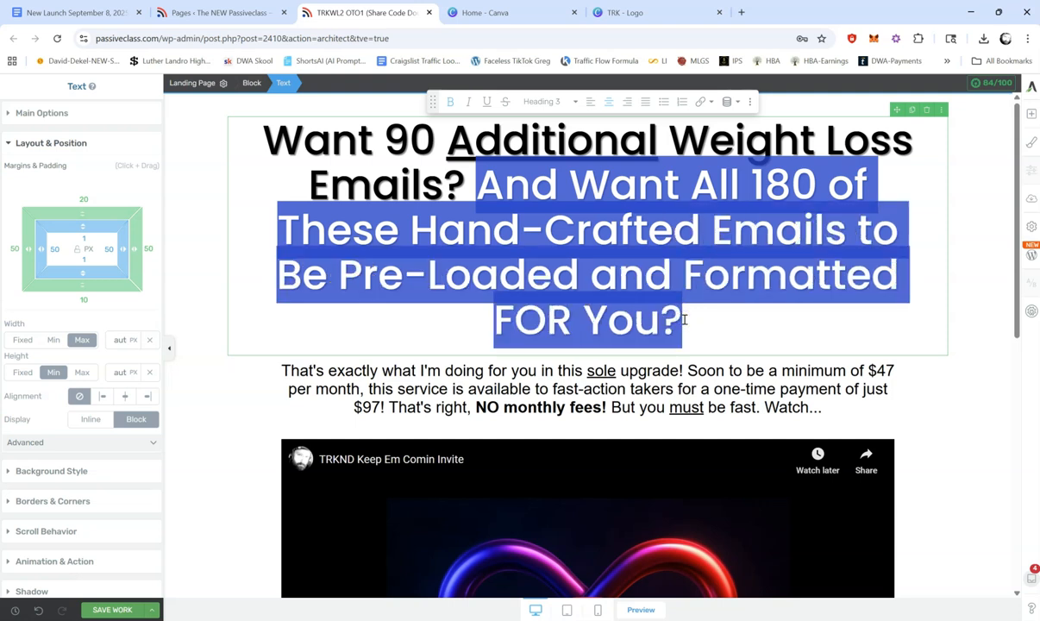
{"action": "type", "text": "And "}
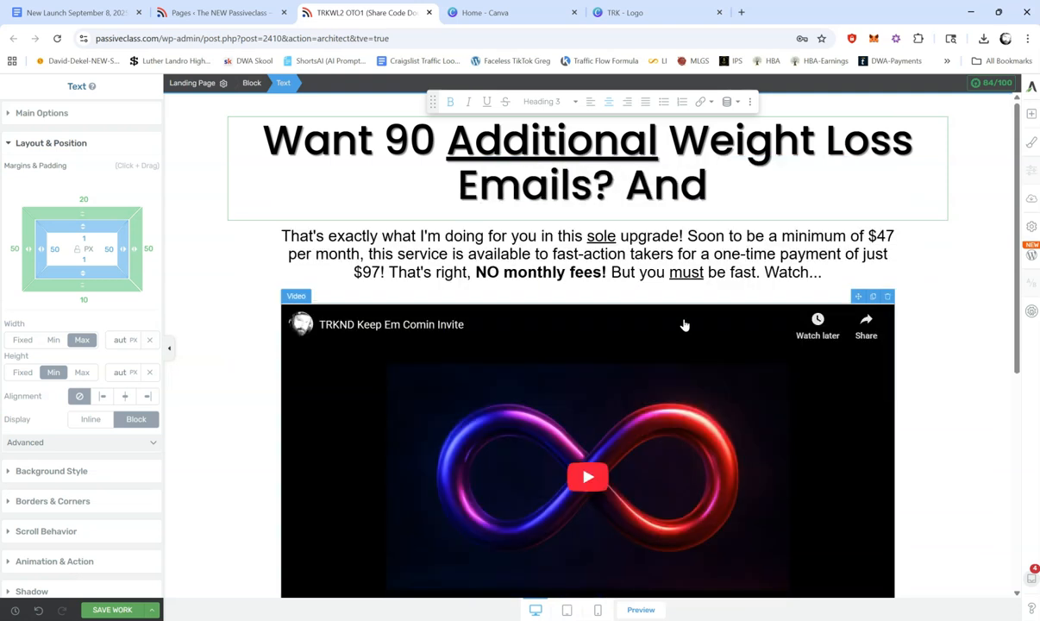
{"action": "type", "text": "Want to "}
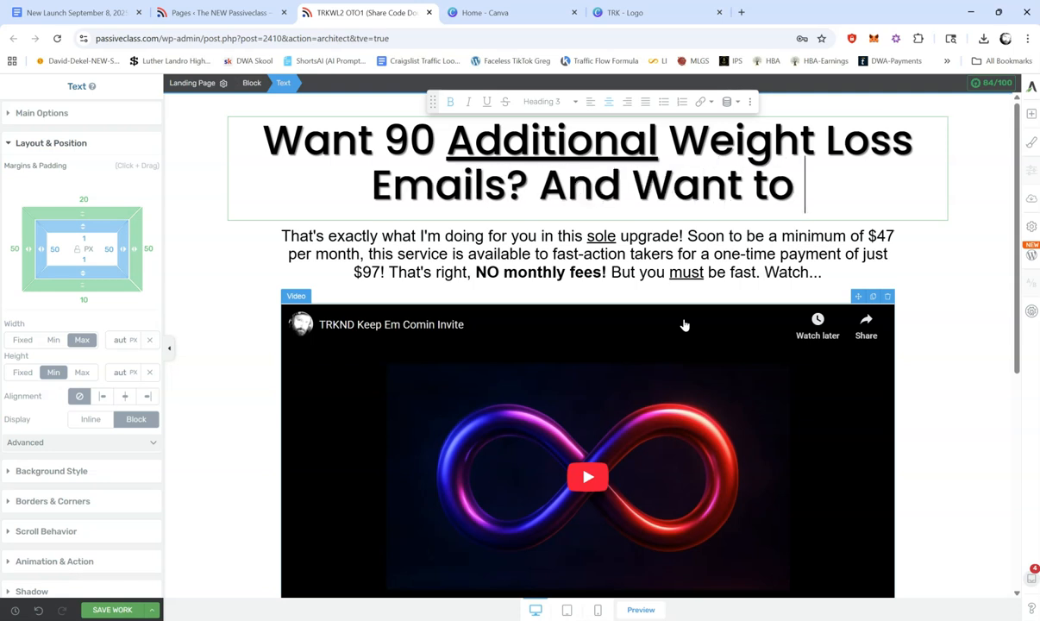
{"action": "type", "text": "Earn a"}
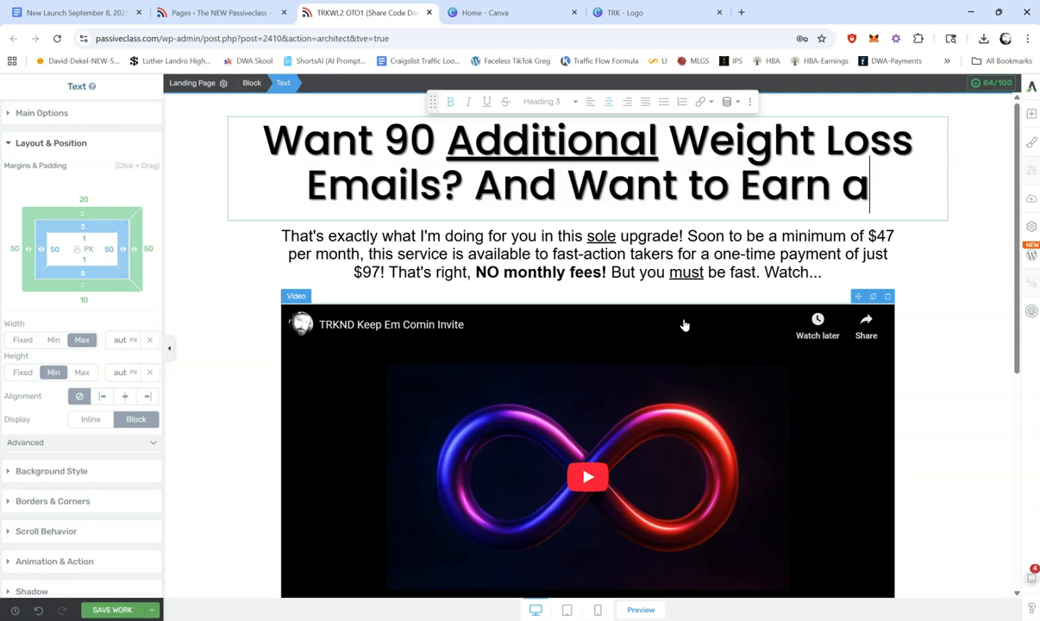
{"action": "type", "text": " Fortune Effortlessly by f"}
{"action": "key", "text": "BackSpace"}
{"action": "type", "text": "simpl"}
{"action": "key", "text": "BackSpace"}
{"action": "key", "text": "BackSpace"}
{"action": "key", "text": "BackSpace"}
{"action": "key", "text": "BackSpace"}
{"action": "key", "text": "BackSpace"}
{"action": "type", "text": "Simply Importing "}
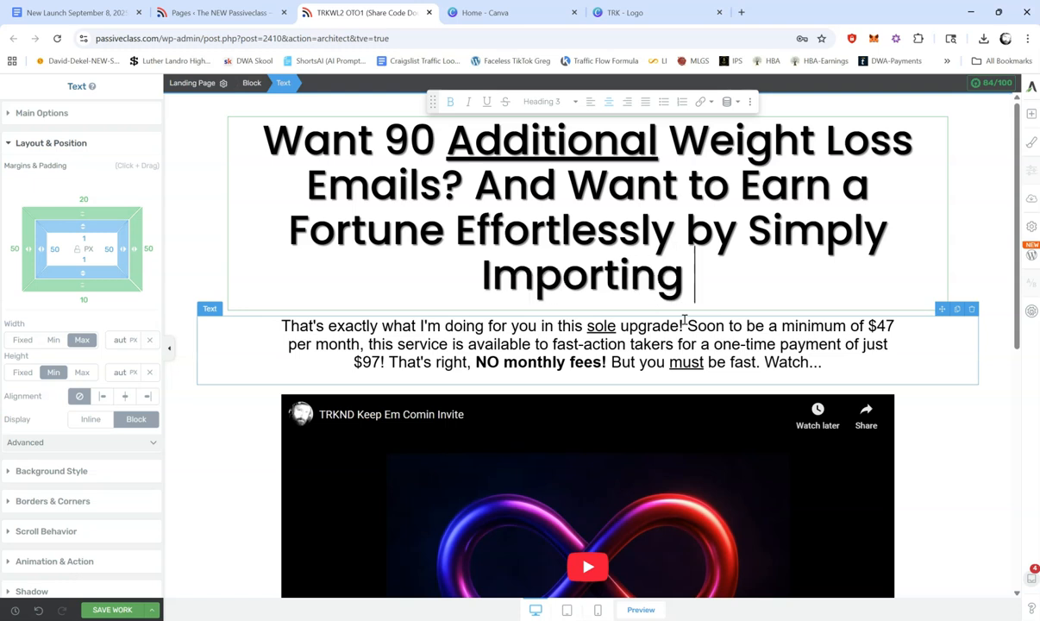
{"action": "type", "text": "All 180 of yo"}
Step: Complete the headline's second question with "All 180 of Your NEW Emails With a Single Share Code?"
{"action": "key", "text": "BackSpace"}
{"action": "key", "text": "BackSpace"}
{"action": "type", "text": "Your New"}
{"action": "key", "text": "BackSpace"}
{"action": "key", "text": "BackSpace"}
{"action": "type", "text": "EW Emails "}
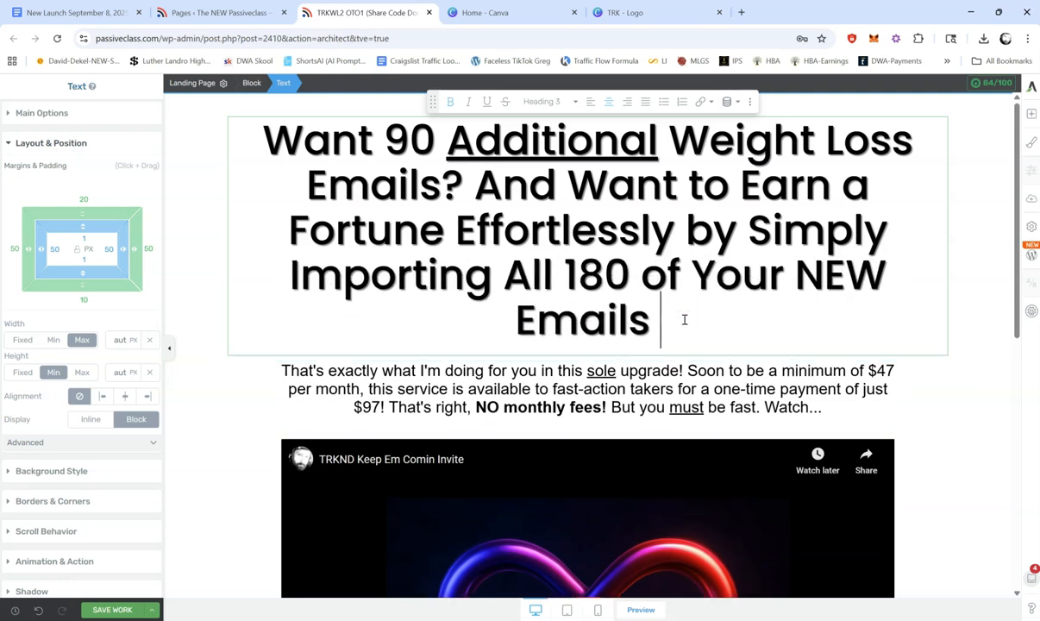
{"action": "type", "text": "With a Single Share Code?"}
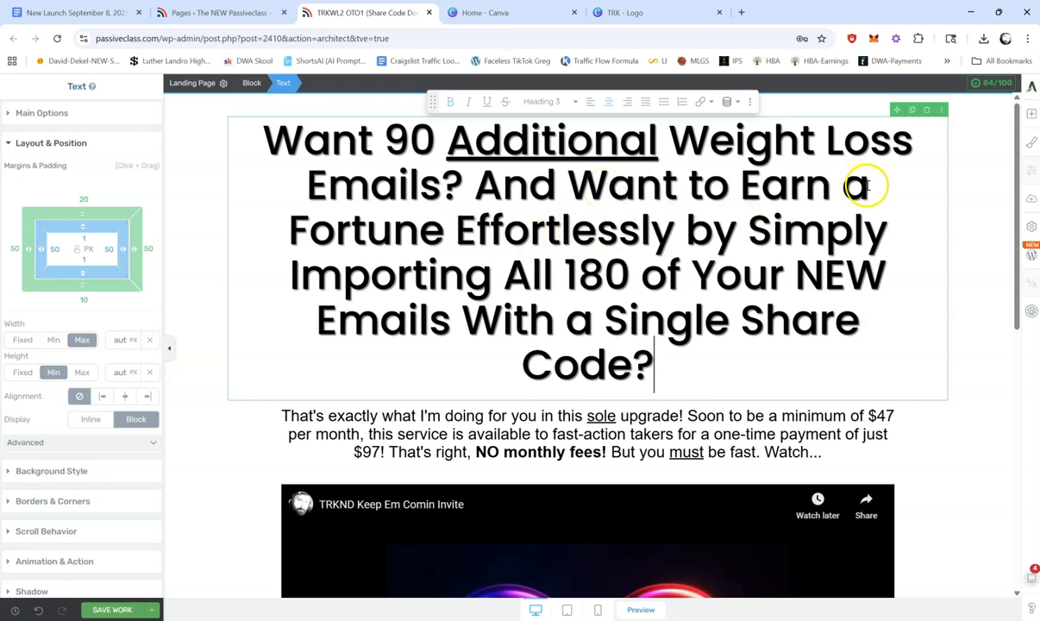
Step: Delete "a Fortune" from the headline so the phrase reads "Want to Earn Effortlessly"
{"action": "left_click", "coordinate": [458, 226]}
{"action": "key", "text": "BackSpace"}
{"action": "key", "text": "BackSpace"}
{"action": "key", "text": "BackSpace"}
{"action": "key", "text": "BackSpace"}
{"action": "key", "text": "BackSpace"}
{"action": "key", "text": "BackSpace"}
{"action": "key", "text": "BackSpace"}
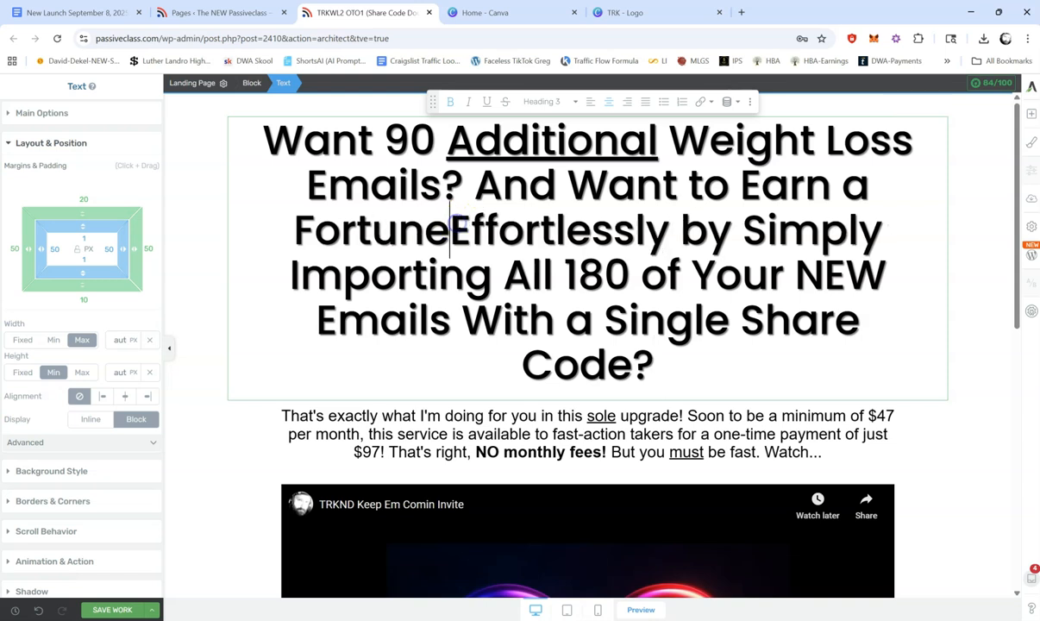
{"action": "key", "text": "BackSpace"}
{"action": "key", "text": "BackSpace"}
{"action": "key", "text": "BackSpace"}
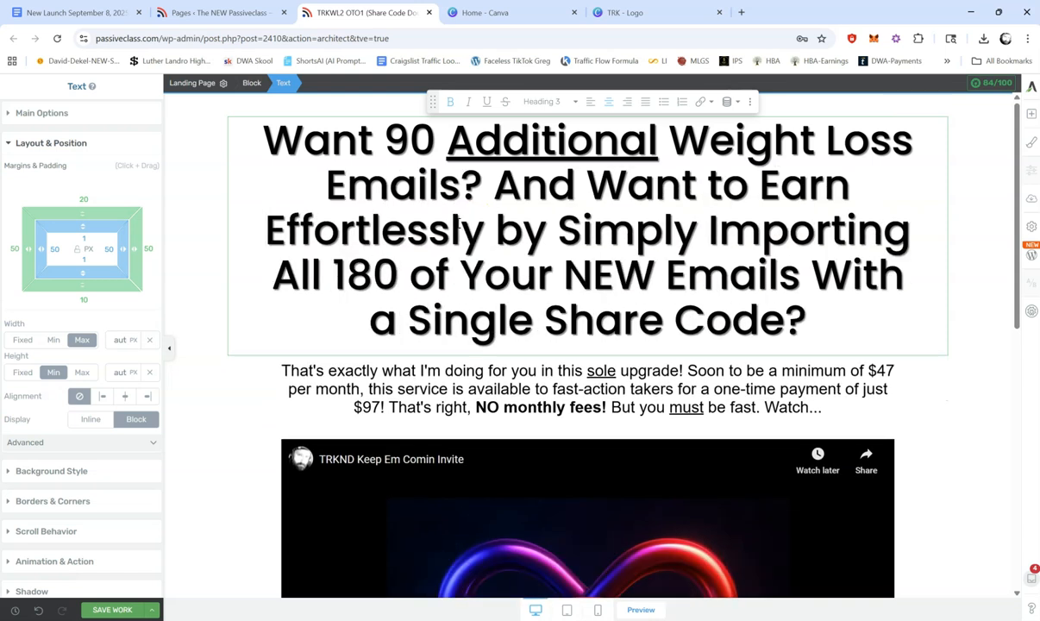
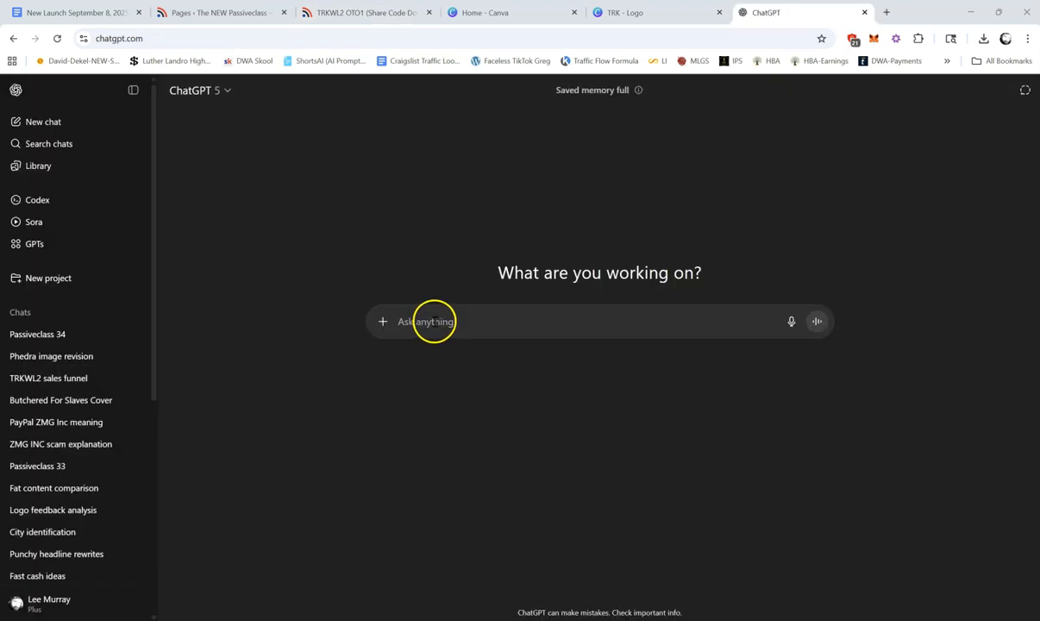
Step: Switch to ChatGPT and start a prompt about trimming the fat off a new headline concept and making it super benefits-focused and irresistible
{"action": "left_click", "coordinate": [419, 320]}
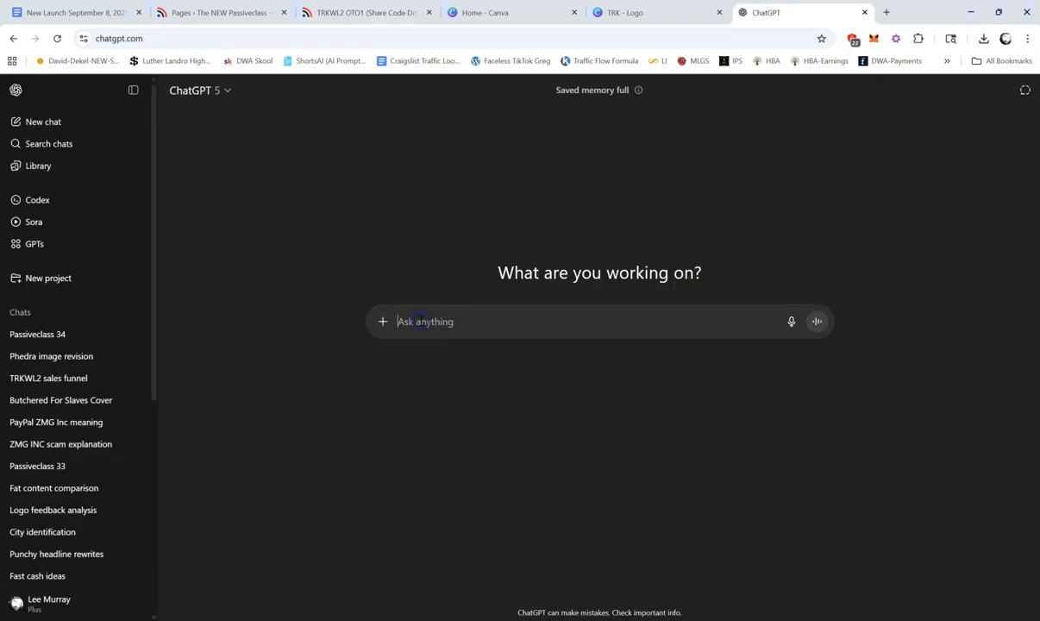
{"action": "type", "text": "I have a new "}
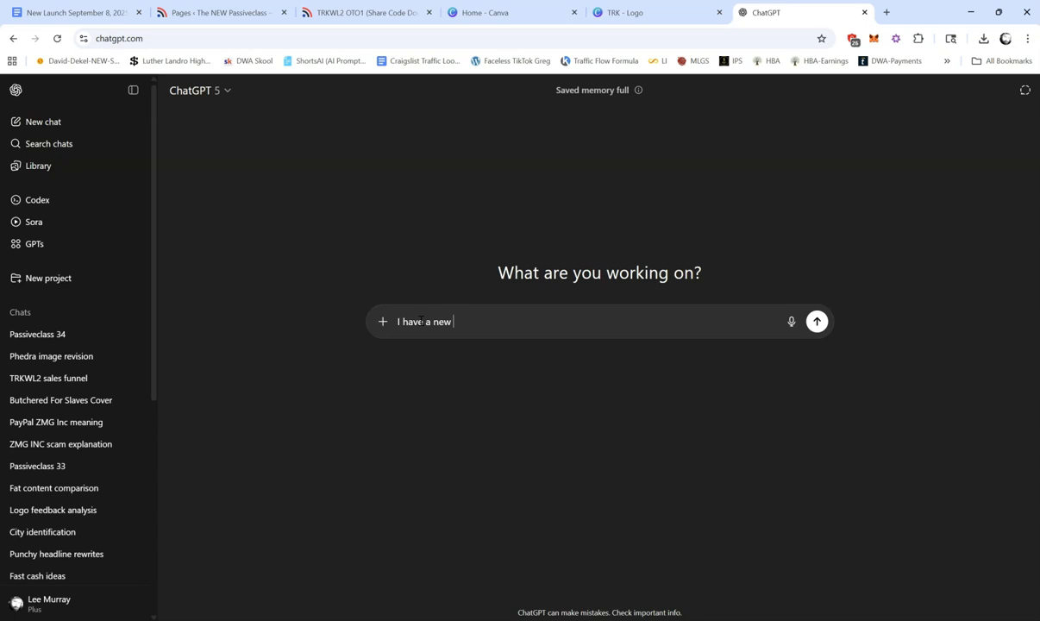
{"action": "type", "text": "he"}
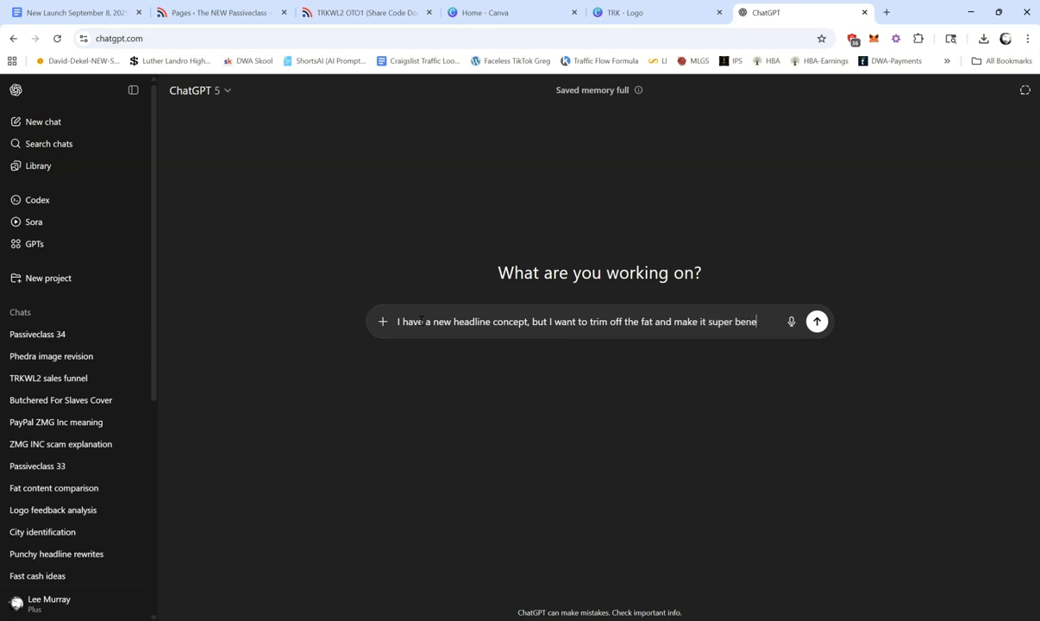
{"action": "type", "text": "focused a"}
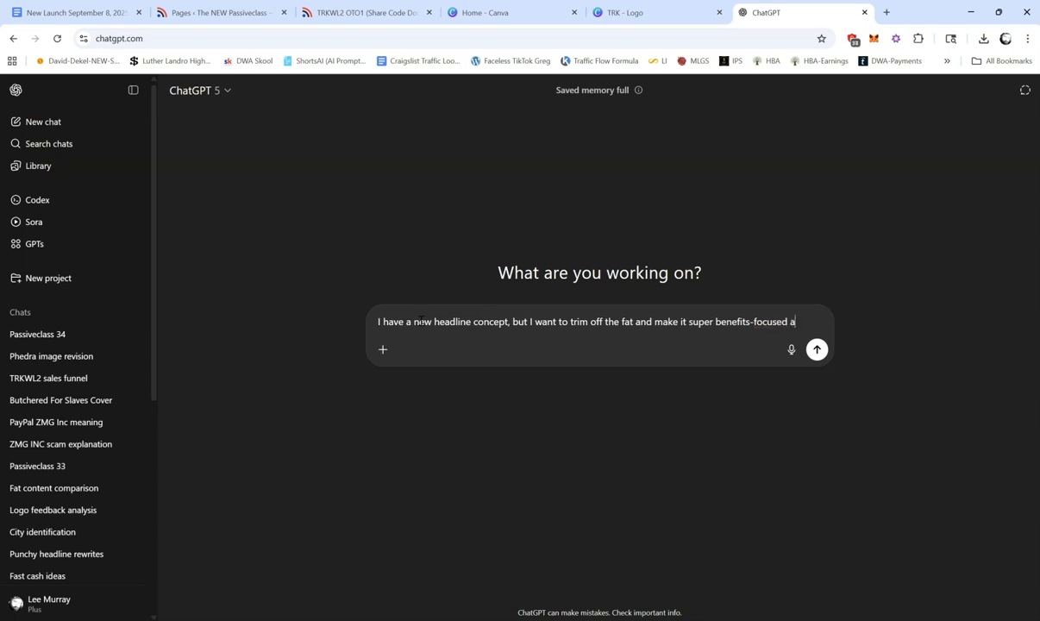
{"action": "type", "text": "nd irresistible. It's for my TRK Weight Loss 2"}
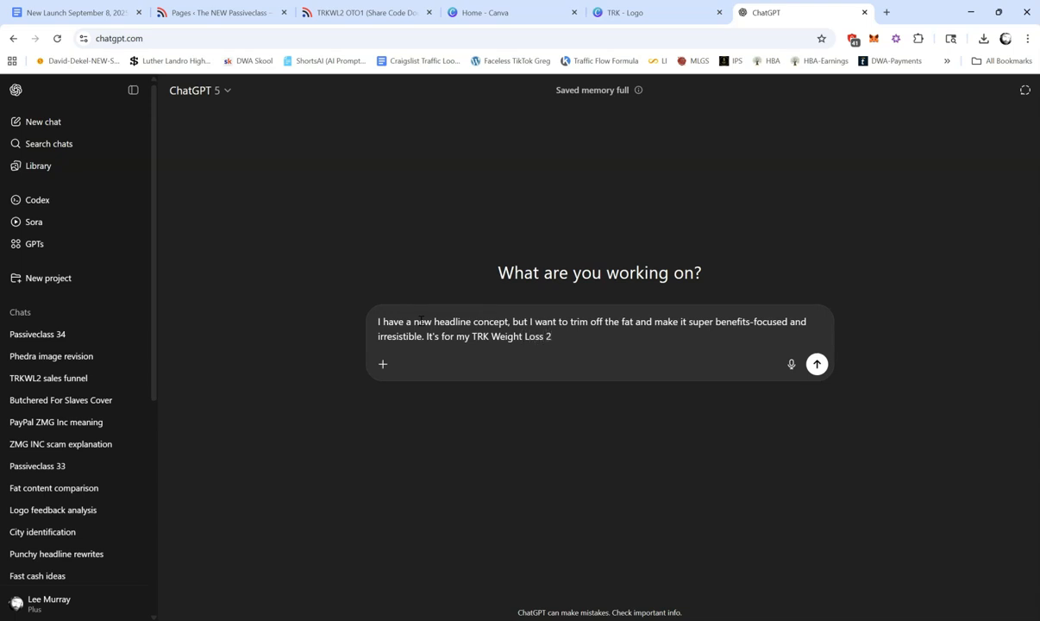
Step: Add to the prompt that the headline is for the TRK Weight Loss 2 OTO1, called "Share Code Double-Up"
{"action": "type", "text": "OTO1. It's called \"Share Code Double-Up"}
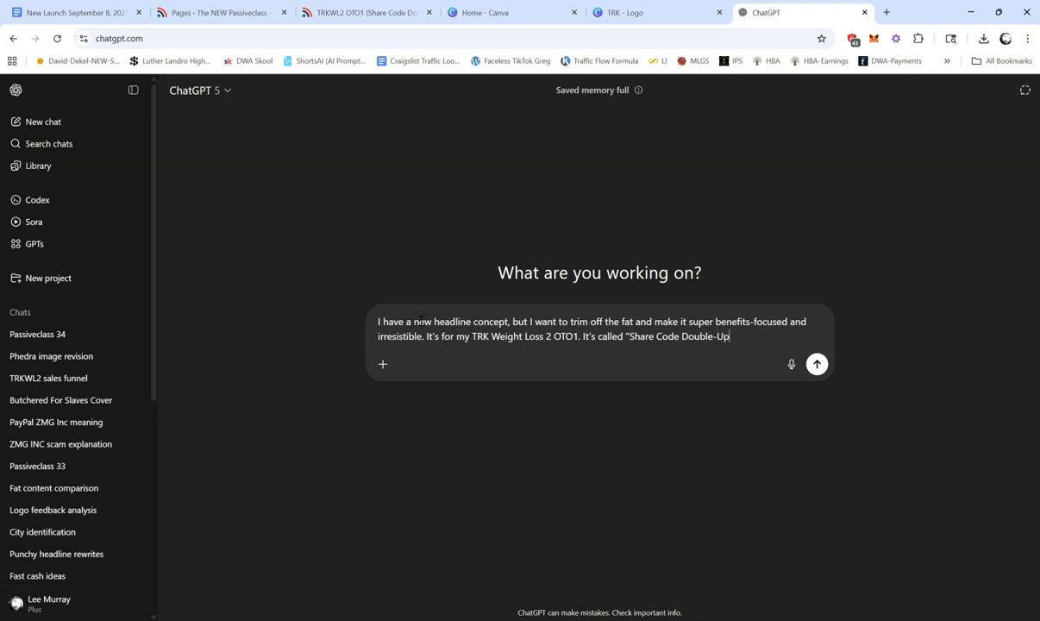
{"action": "type", "text": ",\" and what I'm do"}
{"action": "type", "text": "ing is "}
{"action": "type", "text": "taking th"}
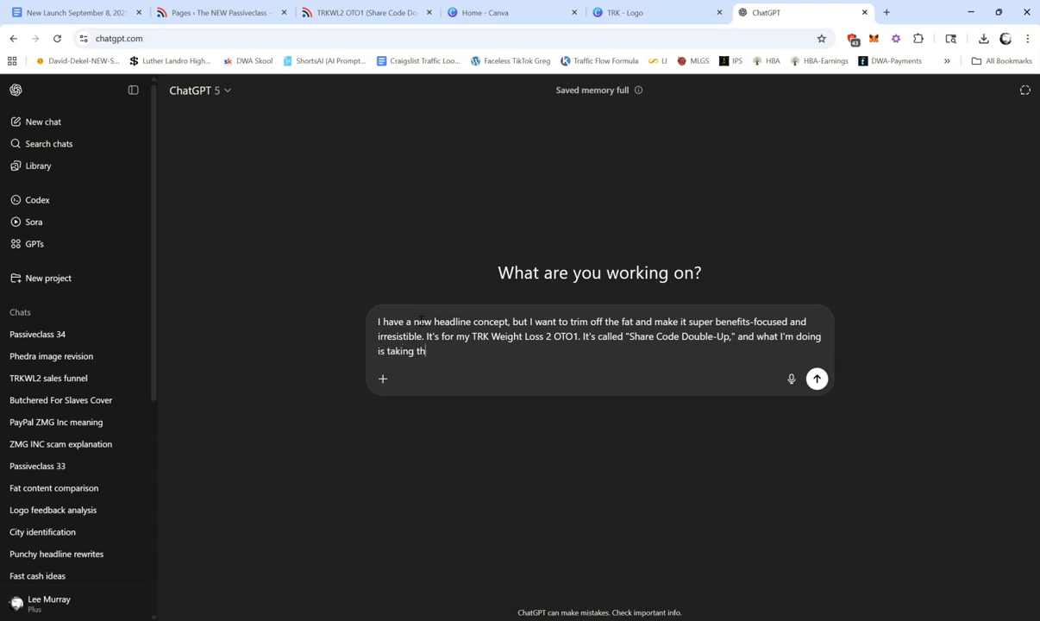
{"action": "type", "text": "e 90 DFY fo"}
Step: Explain in the prompt that the upgrade takes the 90 DFY rotator emails from the front-end offer
{"action": "key", "text": "BackSpace"}
{"action": "key", "text": "BackSpace"}
{"action": "type", "text": "rotator emails from "}
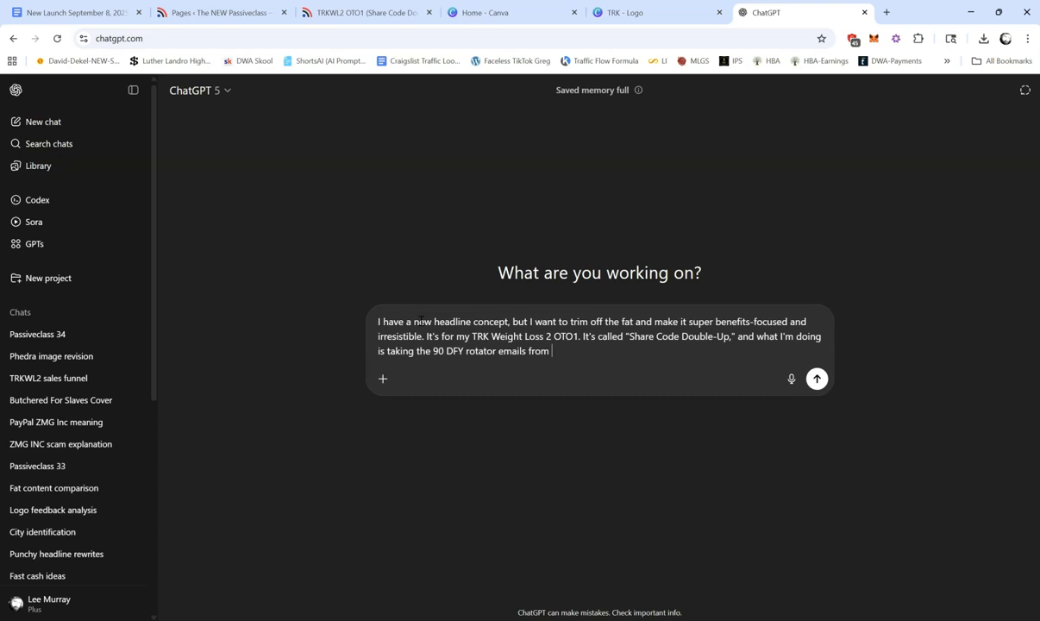
{"action": "type", "text": "the front-end offer, add"}
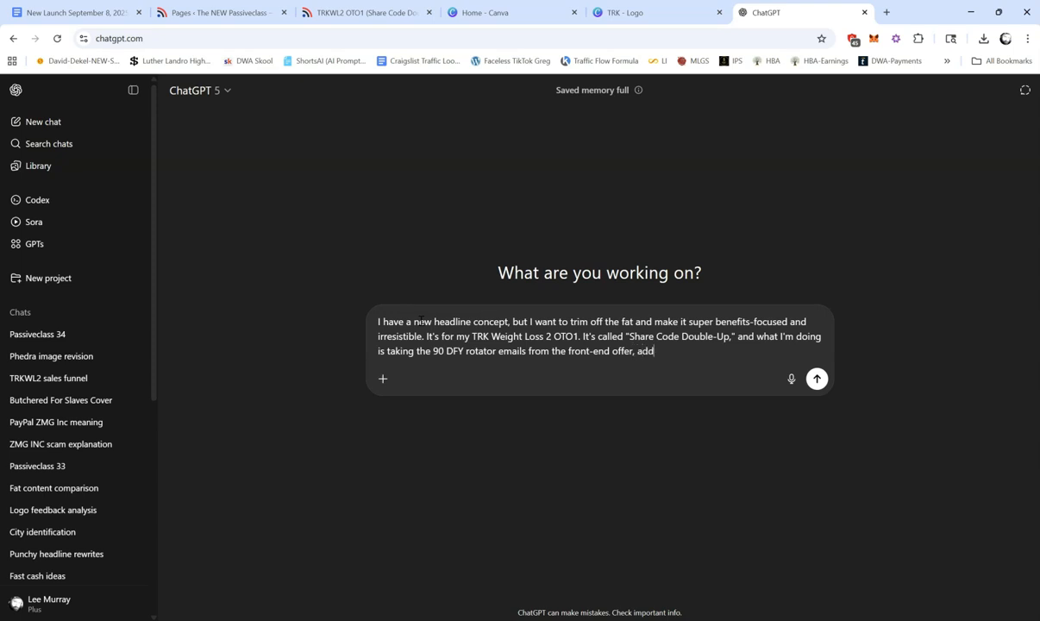
{"action": "type", "text": "ing all 90 emails from TRK Weight Loss 1, "}
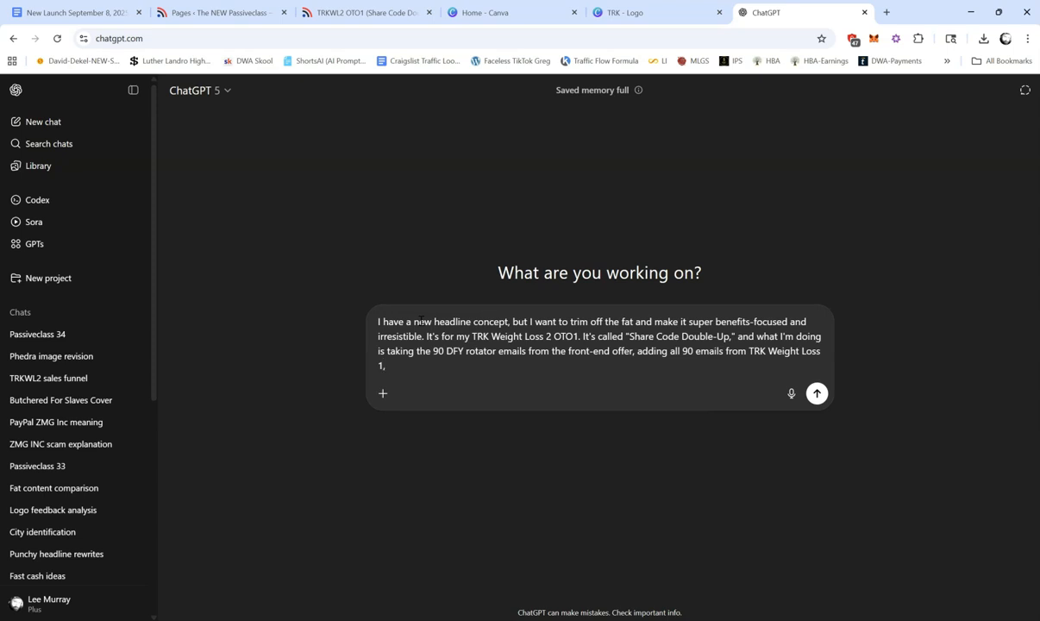
{"action": "type", "text": "adding all of them into the Leadsleap autore"}
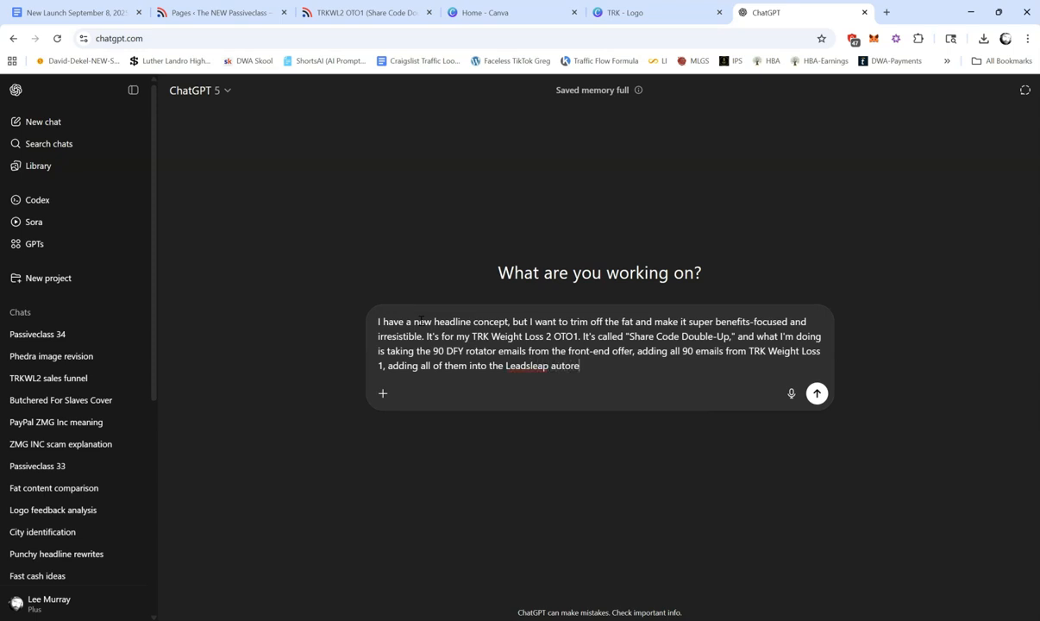
{"action": "type", "text": "sponder, and providing my cust"}
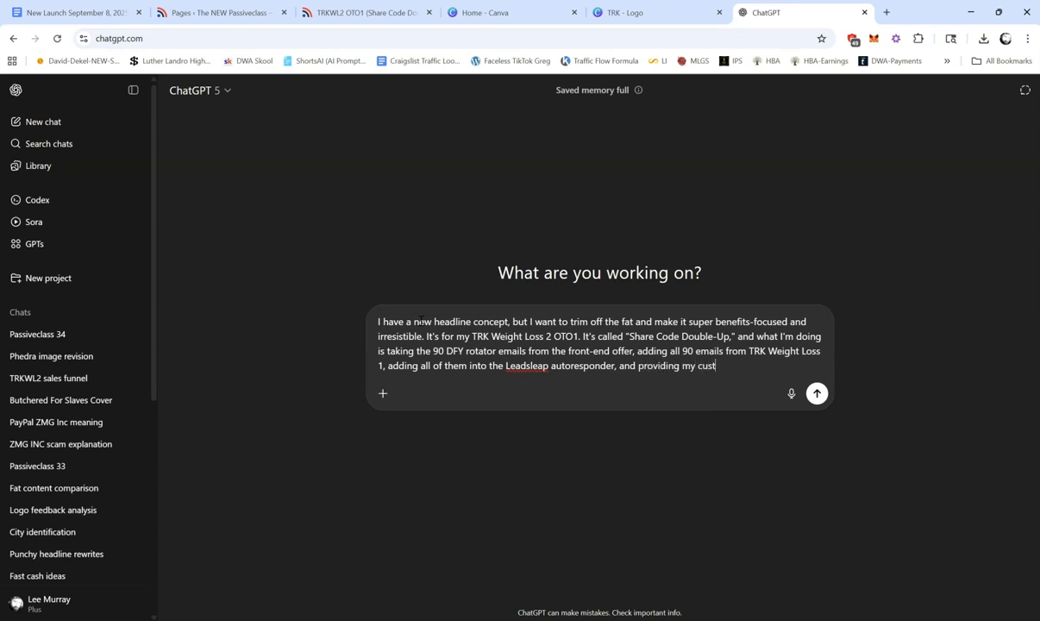
{"action": "type", "text": "omers with the share code"}
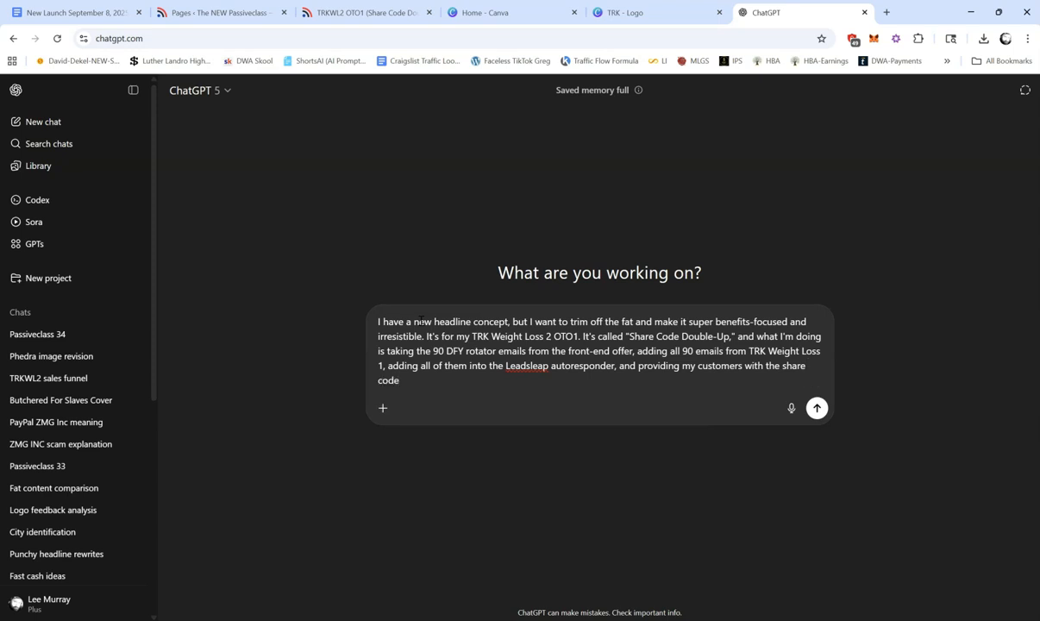
{"action": "type", "text": " so they can importn"}
Step: Add that customers are provided with the share code so they can import the emails effortlessly
{"action": "key", "text": "BackSpace"}
{"action": "type", "text": "them "}
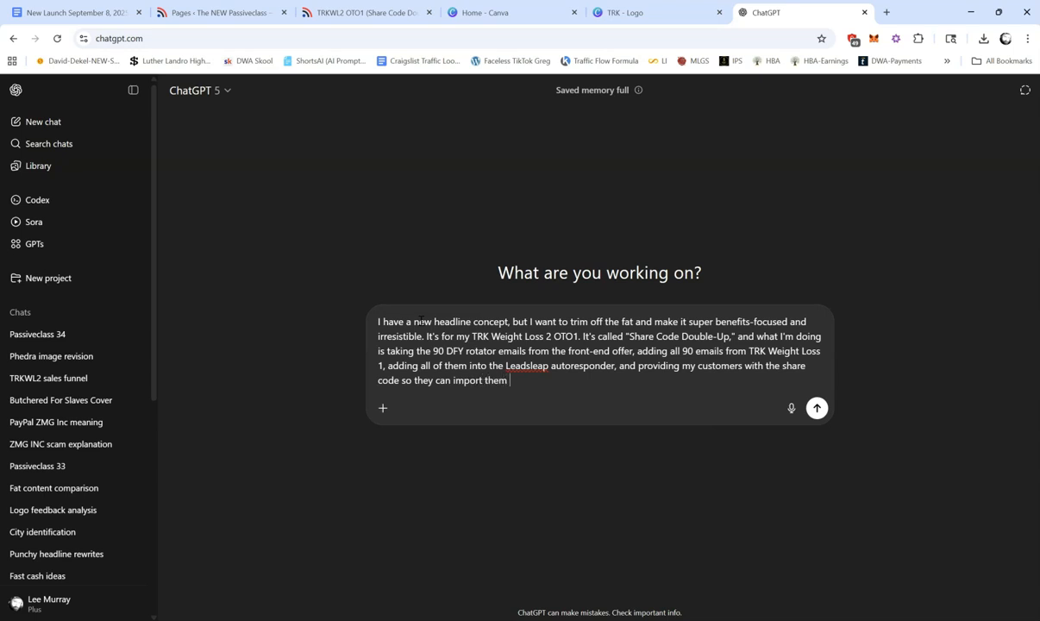
{"action": "type", "text": "efforlessly. The working "}
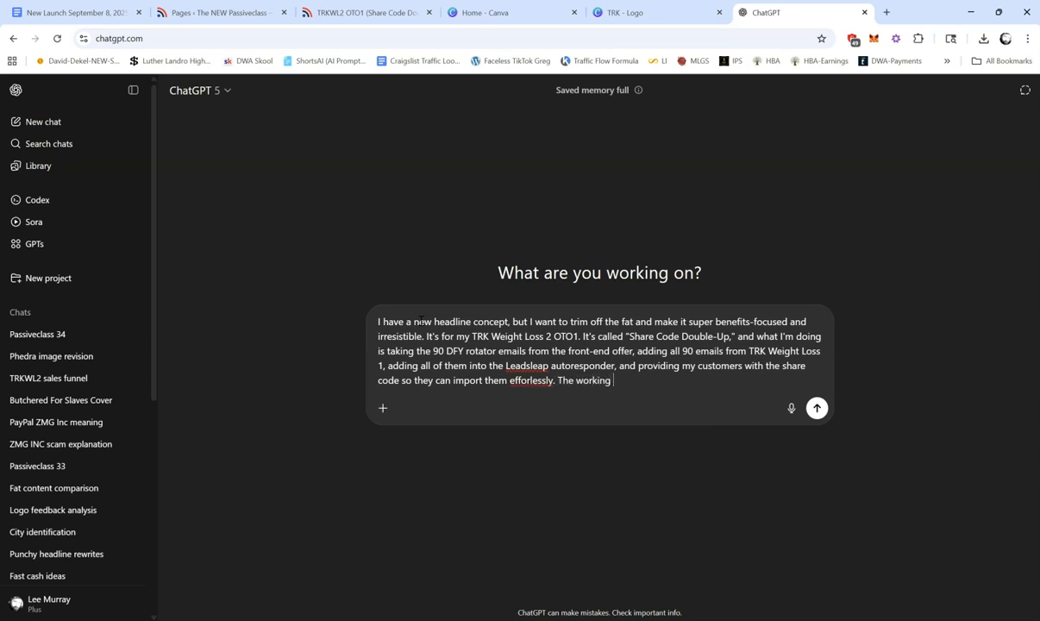
{"action": "type", "text": "headline for the sale "}
{"action": "type", "text": " page is..."}
Step: Introduce the sales page's working headline with "The working headline for the sales page is..." and paste the copied headline below it
{"action": "key", "text": "shift+Return"}
{"action": "key", "text": "shift+Return"}
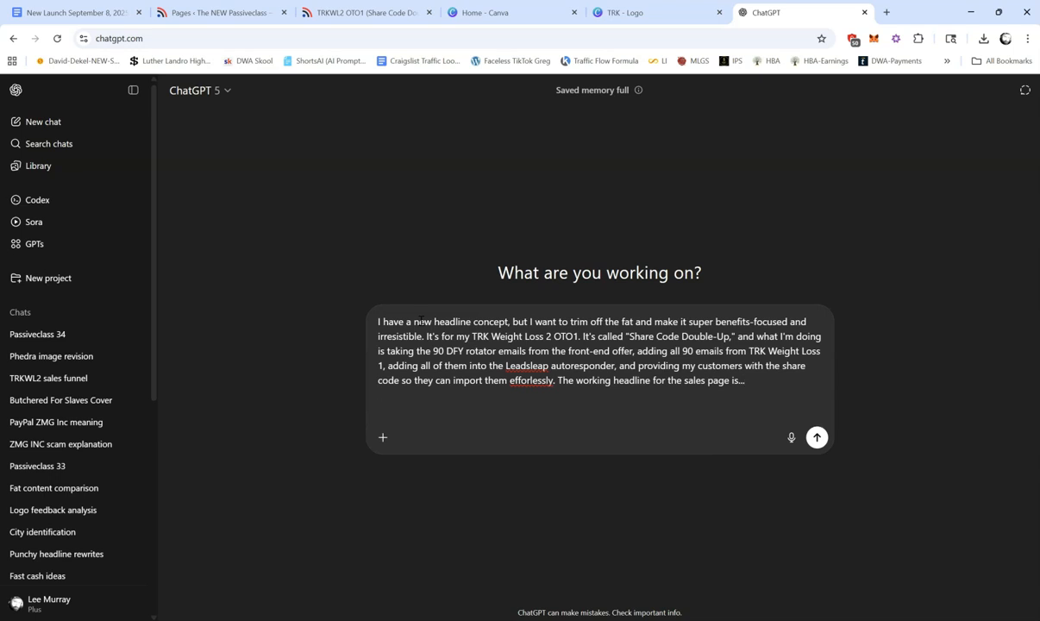
{"action": "right_click", "coordinate": [407, 404]}
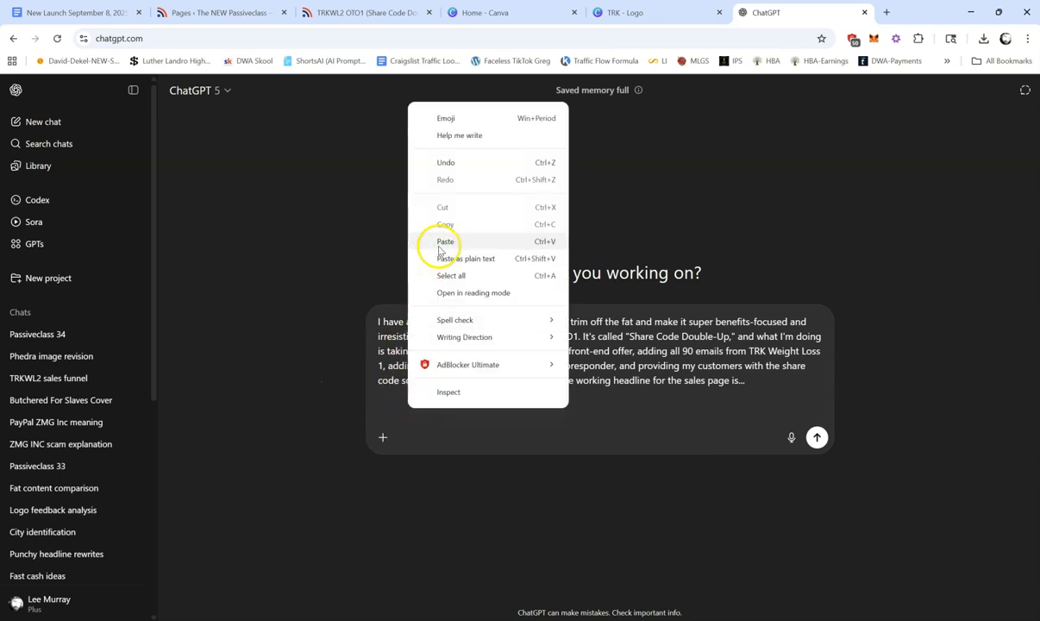
{"action": "left_click", "coordinate": [441, 242]}
{"action": "key", "text": "shift+Return"}
{"action": "key", "text": "shift+Return"}
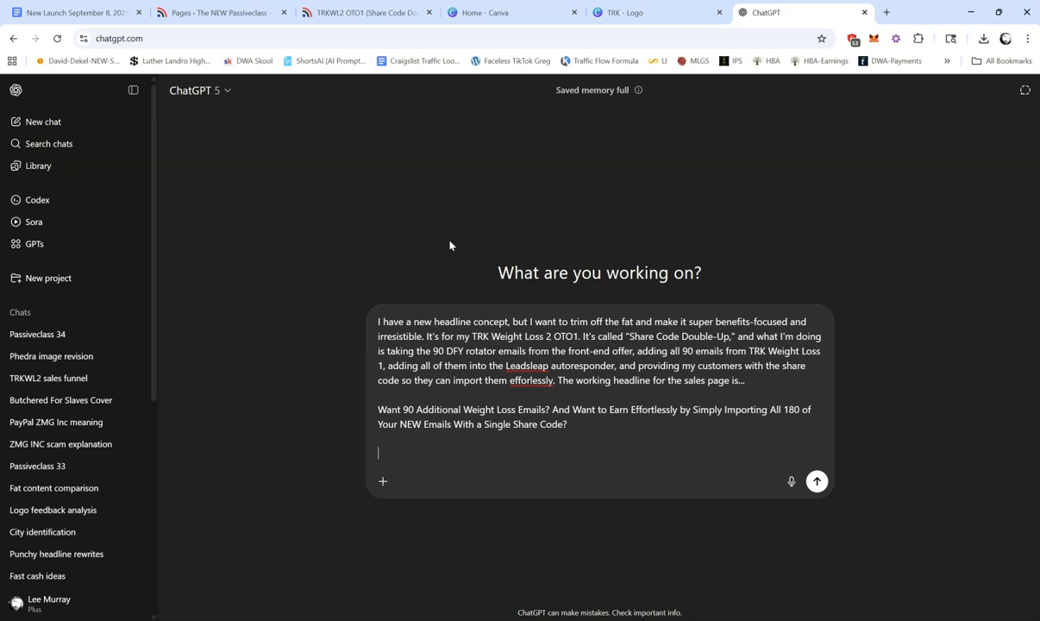
Step: Close the prompt with "It's a decent start, but like I said, we need to trim the fat. Help me out, homie." and send it
{"action": "type", "text": "It's a decent start, but like"}
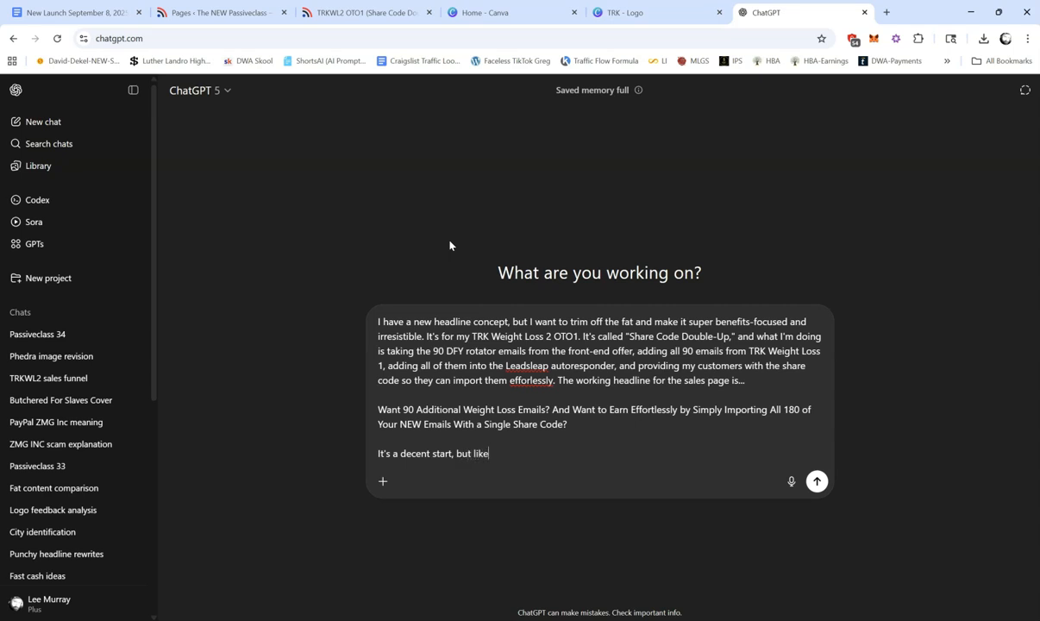
{"action": "type", "text": " I said, we need to trim the fat. Help me out, homie."}
{"action": "key", "text": "Return"}
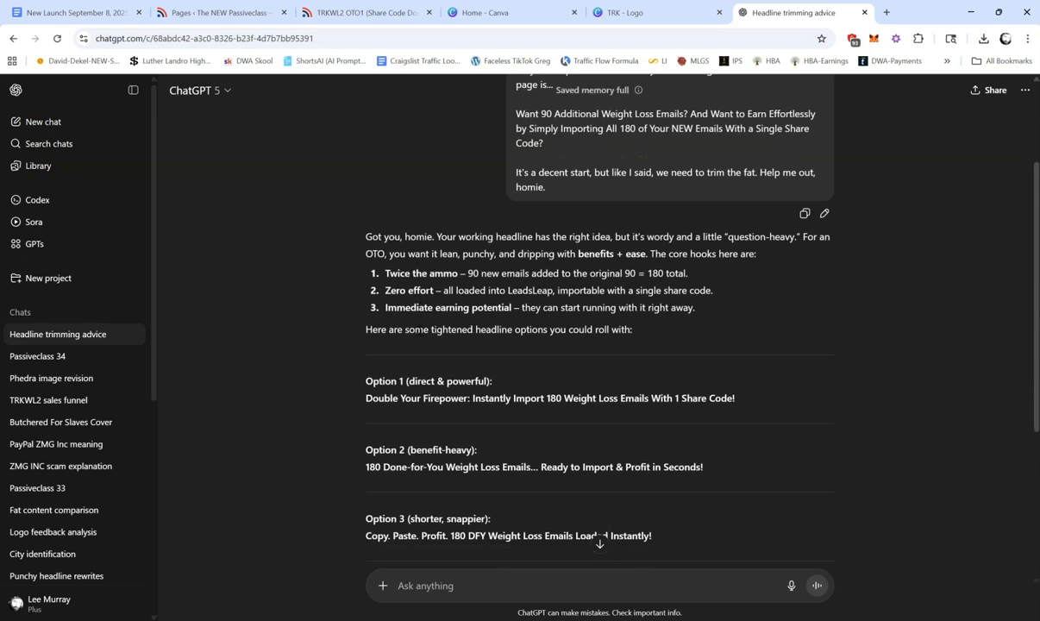
Step: Read through the suggested headline options and the closing recommendation in the reply
{"action": "scroll", "coordinate": [420, 331], "scroll_direction": "down", "scroll_amount": 1}
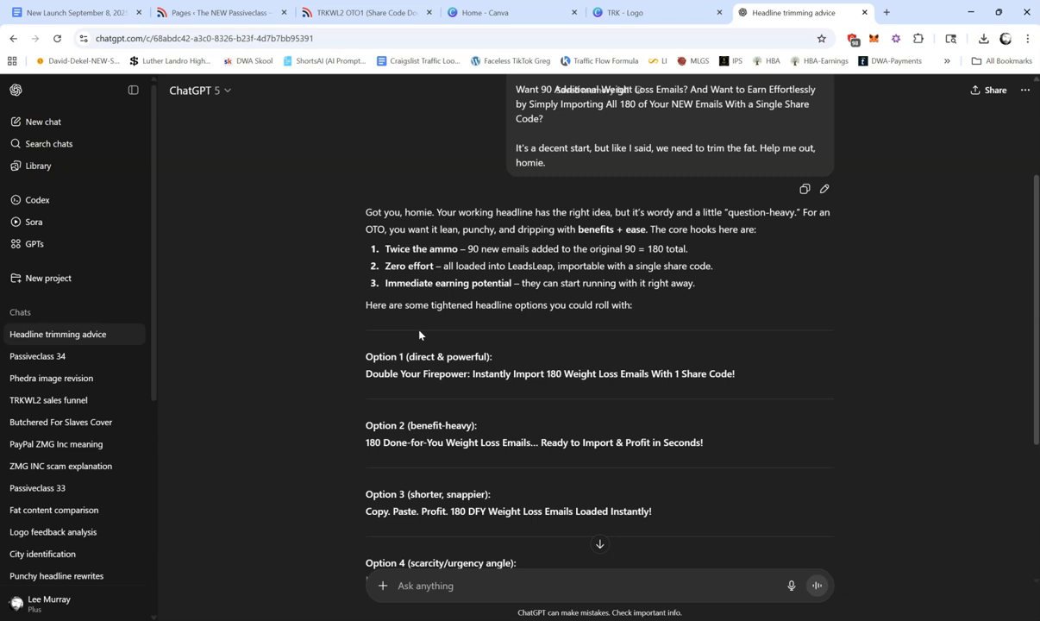
{"action": "scroll", "coordinate": [420, 334], "scroll_direction": "down", "scroll_amount": 2}
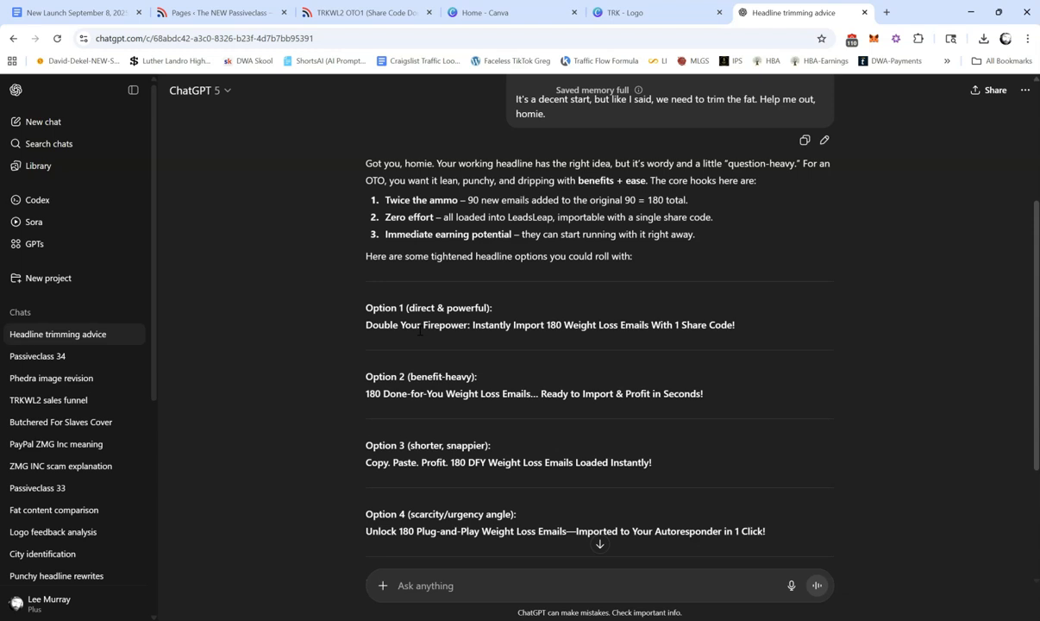
{"action": "scroll", "coordinate": [419, 334], "scroll_direction": "down", "scroll_amount": 2}
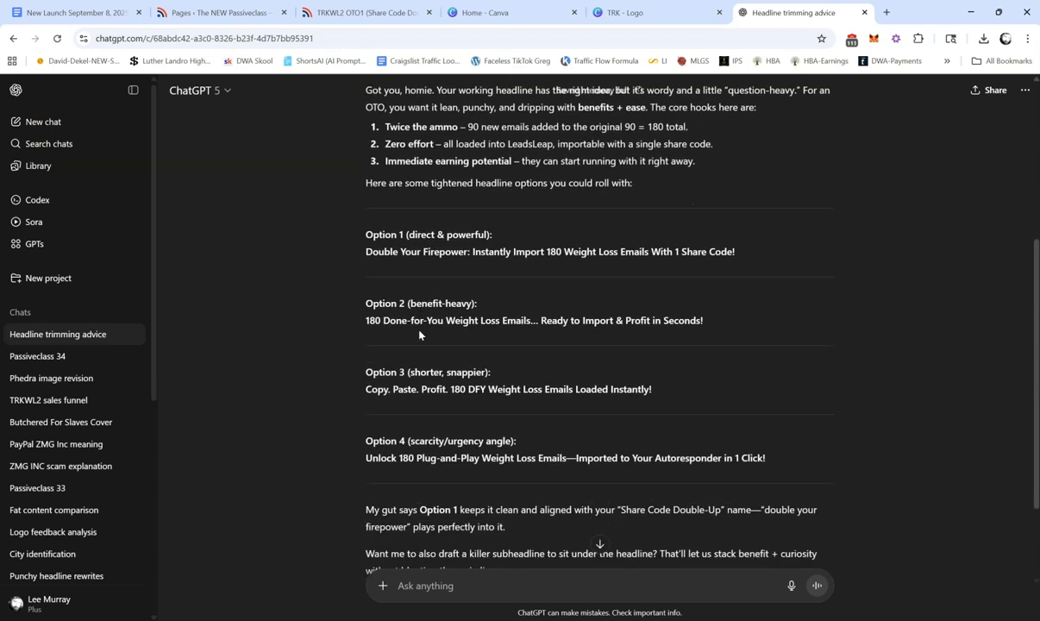
{"action": "scroll", "coordinate": [394, 310], "scroll_direction": "down", "scroll_amount": 1}
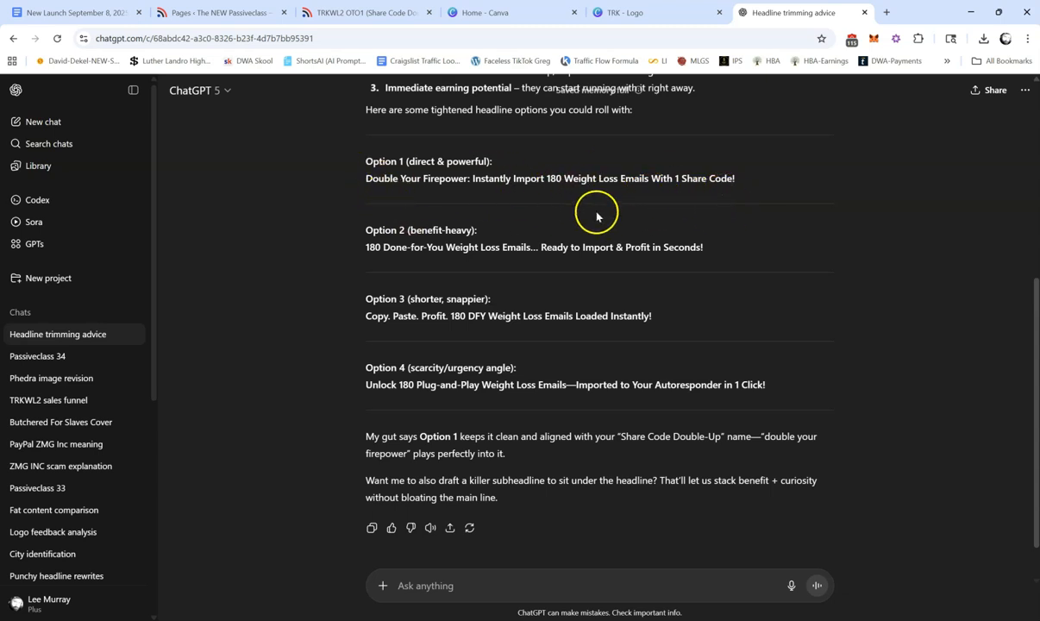
{"action": "left_click", "coordinate": [760, 229]}
{"action": "scroll", "coordinate": [759, 230], "scroll_direction": "down", "scroll_amount": 1}
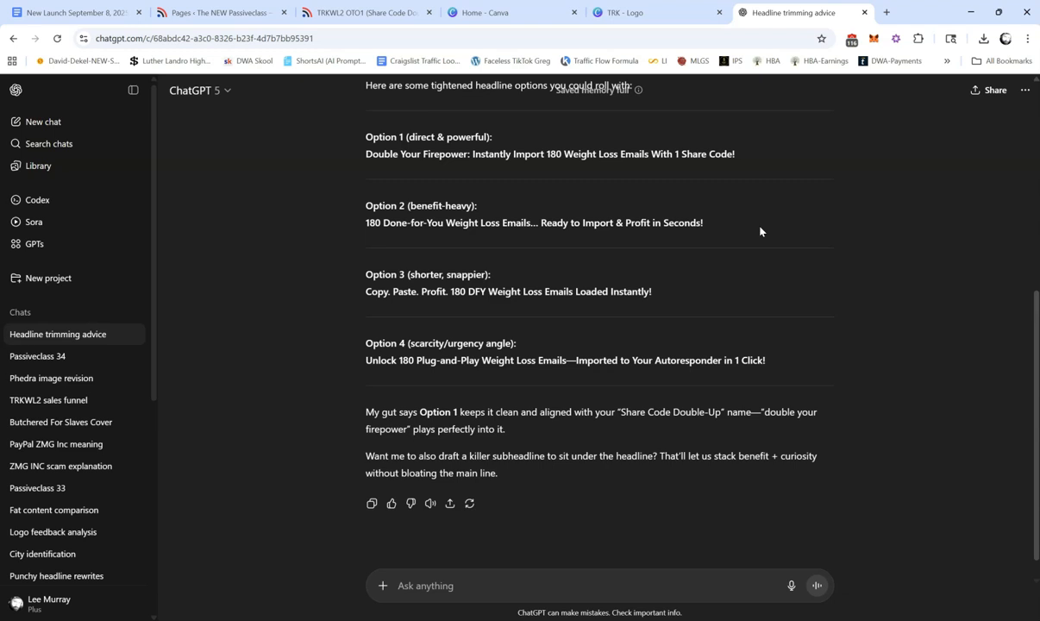
{"action": "scroll", "coordinate": [760, 230], "scroll_direction": "down", "scroll_amount": 1}
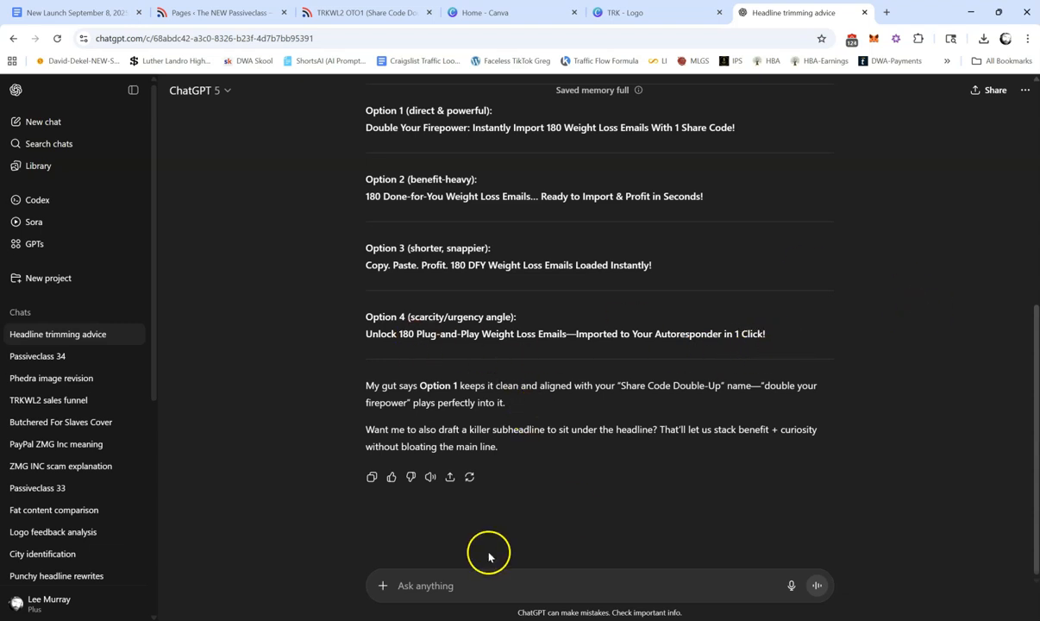
Step: Begin a reply saying the options are "too marketing 101" and asking for a little more flare and creativity
{"action": "type", "text": "I don't like those. They're too"}
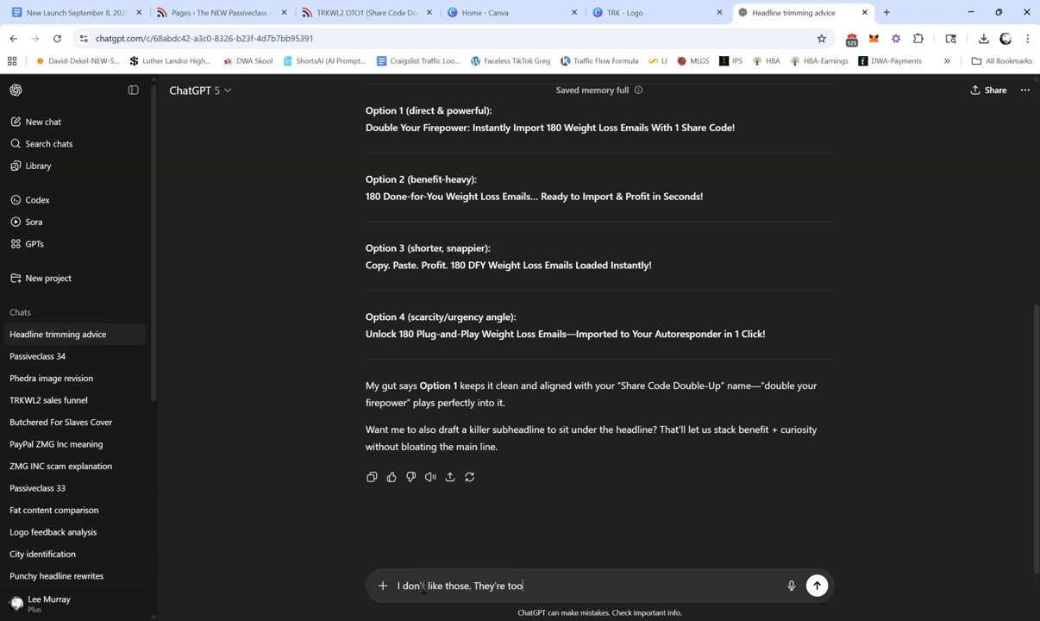
{"action": "type", "text": " marketing 101. Let's have a "}
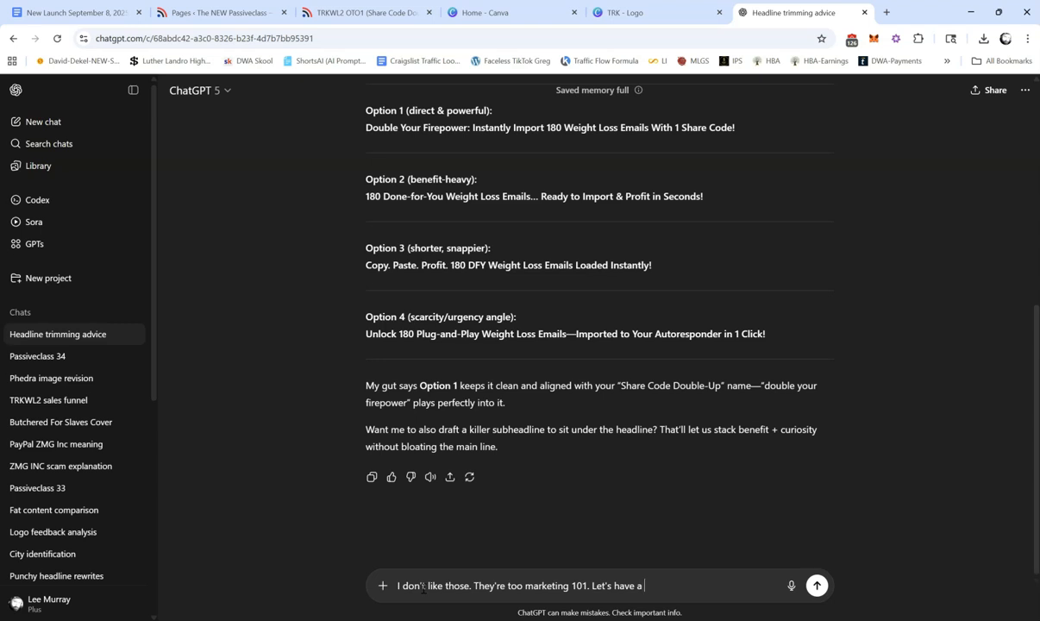
{"action": "type", "text": "little more flare and "}
{"action": "type", "text": "creativity"}
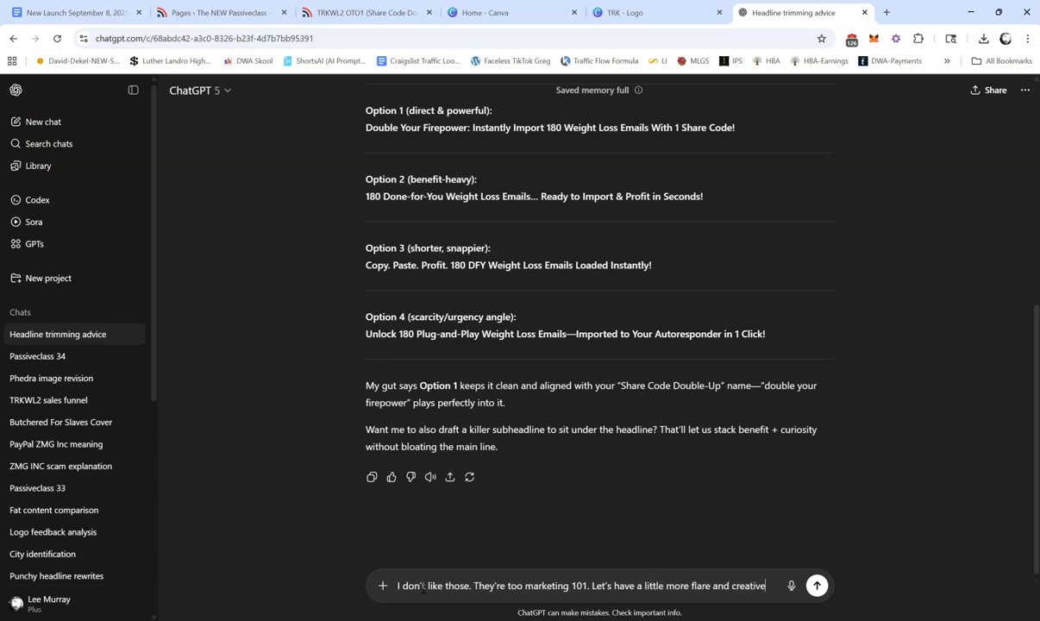
{"action": "type", "text": ". How about "}
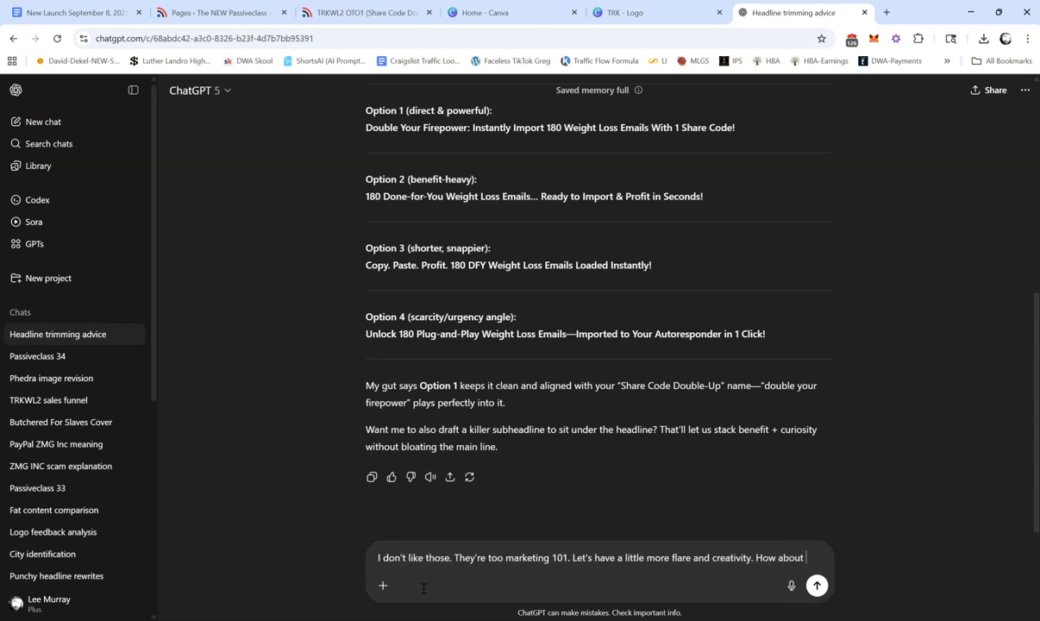
{"action": "type", "text": "we lead in with "}
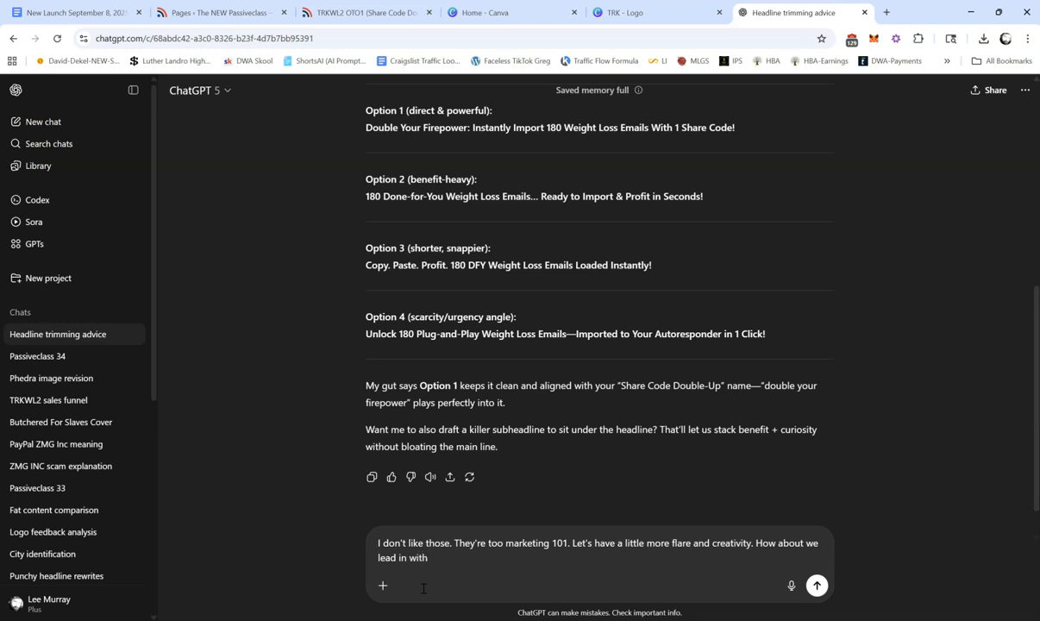
{"action": "type", "text": "the sentiment \"You think those first 90"}
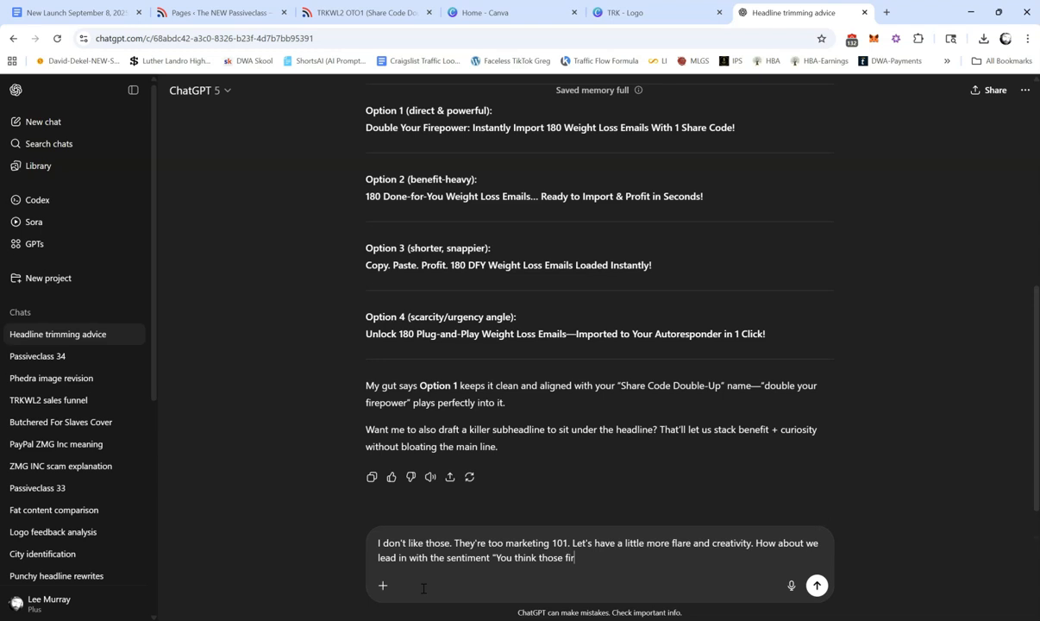
Step: Suggest in the reply leading in with the sentiment "You think those 90 emails can change your life"
{"action": "key", "text": "BackSpace"}
{"action": "key", "text": "BackSpace"}
{"action": "key", "text": "BackSpace"}
{"action": "type", "text": "mails can change your life"}
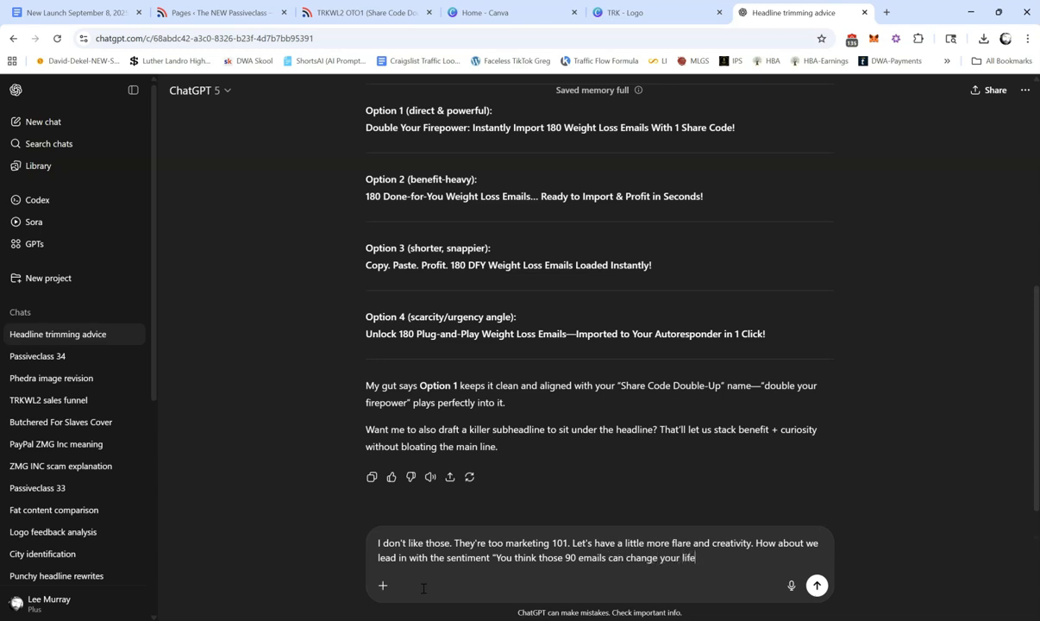
{"action": "type", "text": "? Wait until you see this"}
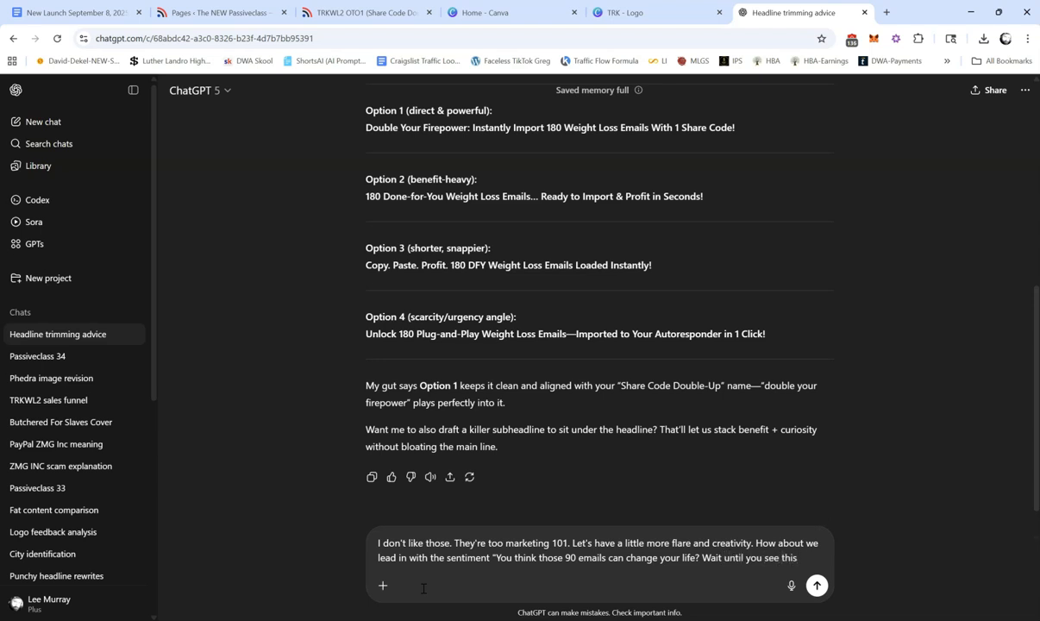
{"action": "type", "text": "...\" That can be th"}
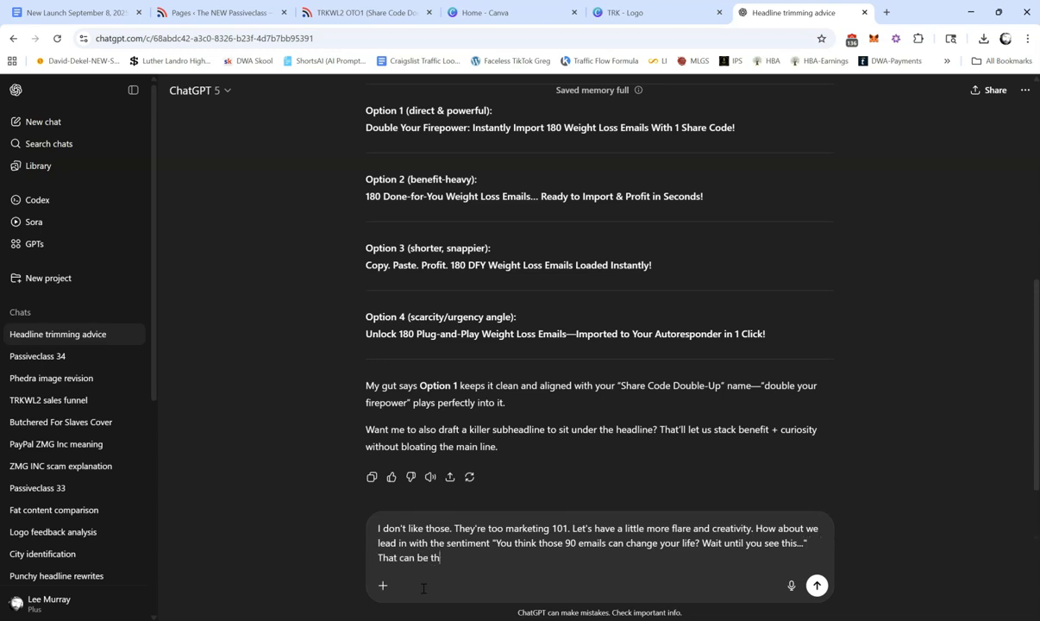
{"action": "type", "text": "e pre-s"}
Step: Finish the quote with "? Wait until you see this...", add "That can be the pre-headline." and send the reply
{"action": "key", "text": "BackSpace"}
{"action": "type", "text": "headline."}
{"action": "key", "text": "Return"}
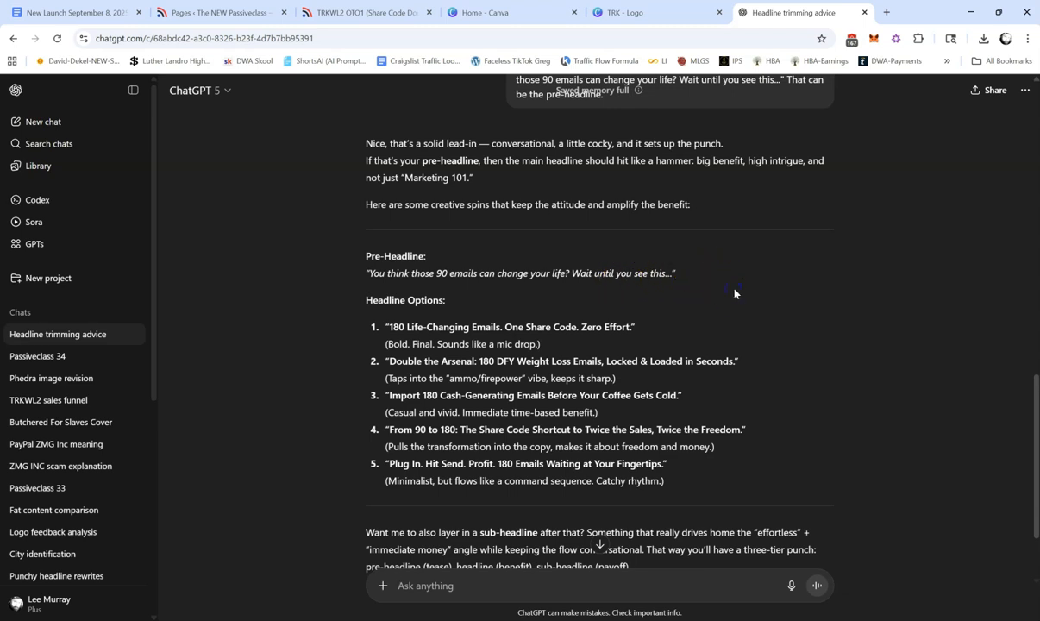
Step: Review the new headline options and start a reply with "Let's Double Your Emails, Edit and Monetize All of Them for You"
{"action": "scroll", "coordinate": [735, 291], "scroll_direction": "down", "scroll_amount": 1}
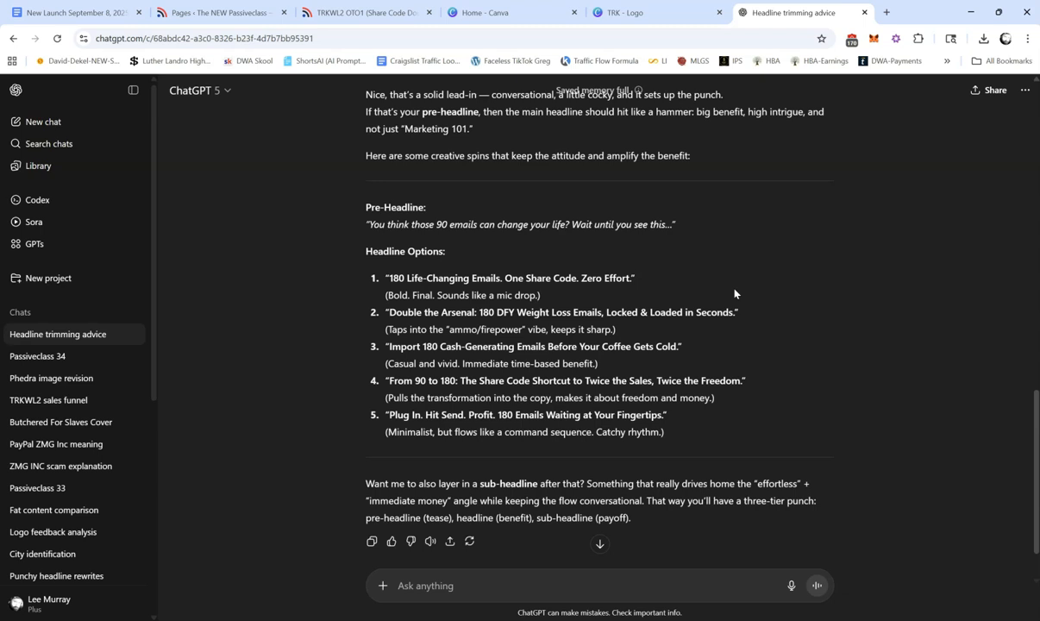
{"action": "scroll", "coordinate": [734, 293], "scroll_direction": "down", "scroll_amount": 1}
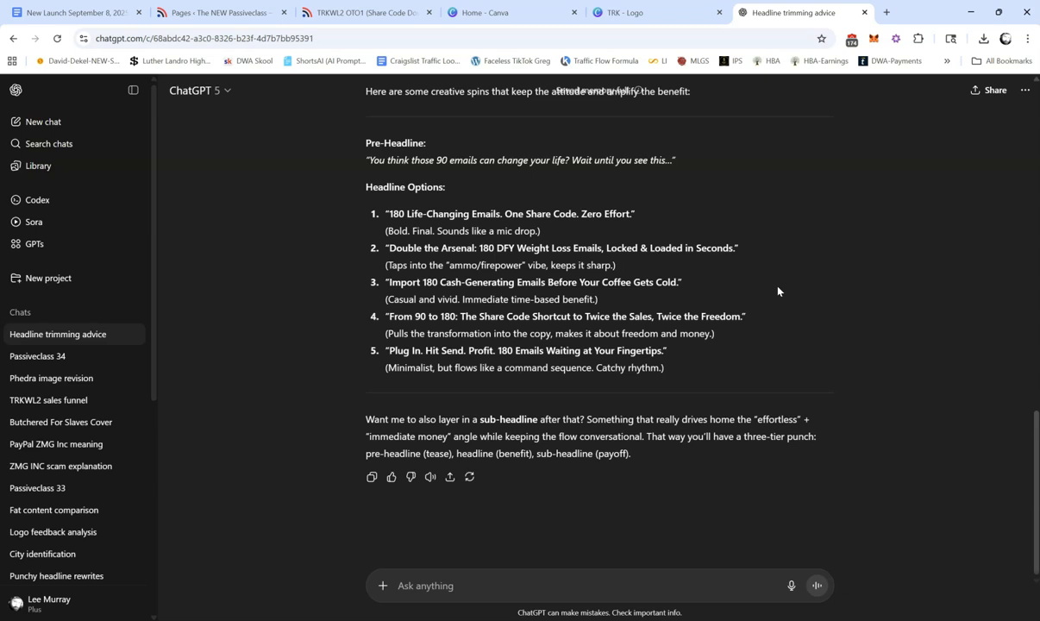
{"action": "left_click", "coordinate": [435, 586]}
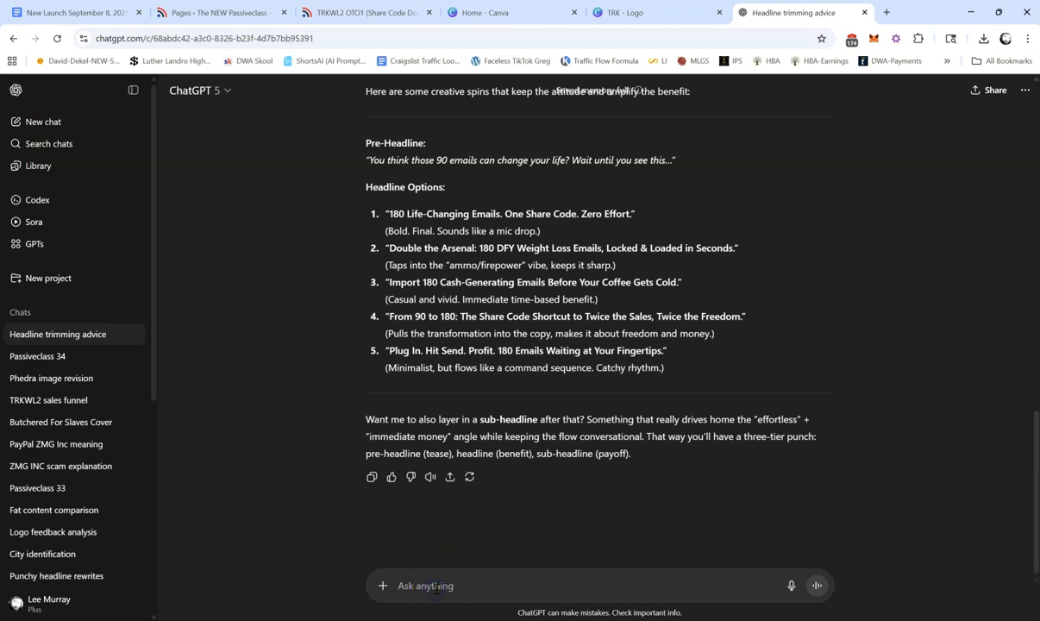
{"action": "type", "text": "Let's Double Your Ema"}
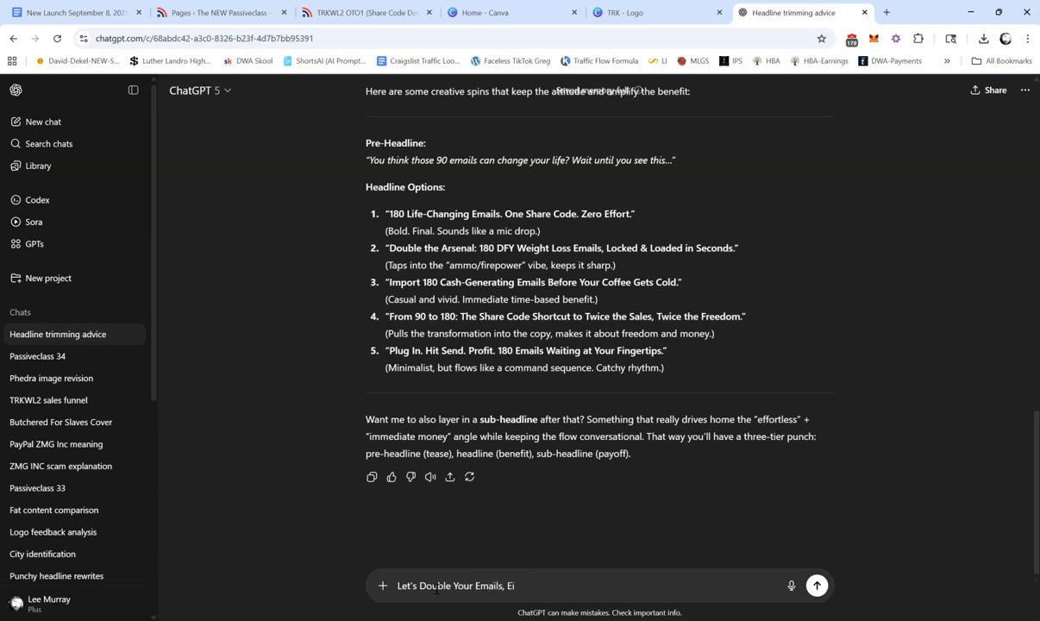
{"action": "type", "text": "ils, Edit and Load"}
{"action": "key", "text": "BackSpace"}
{"action": "type", "text": "Monetize All of Them for You, and Start Getting You Paid "}
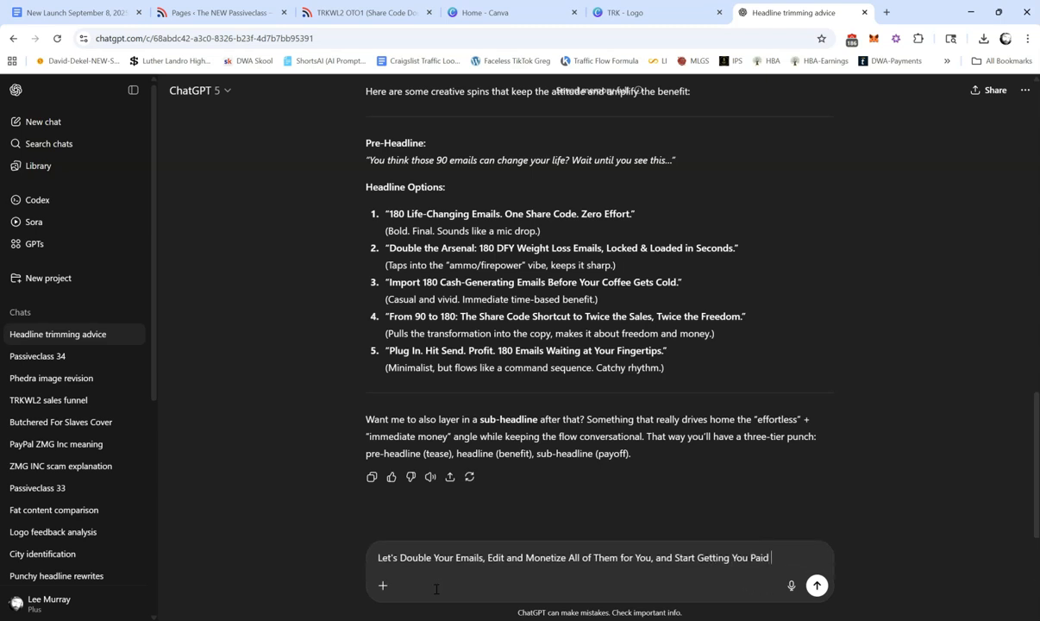
{"action": "type", "text": "With a Single Share"}
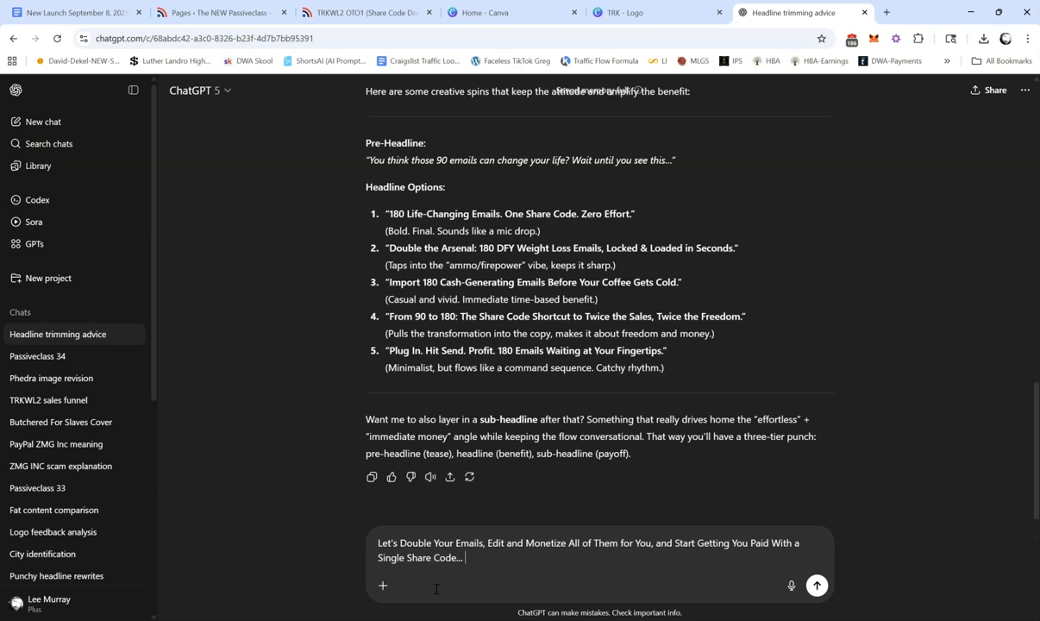
Step: Complete the headline draft with ", and Start Getting You Paid With a Single Share Code... NOTHING Is Easier!" and send it
{"action": "type", "text": "Code... NOTHING Is Easier!"}
{"action": "key", "text": "Return"}
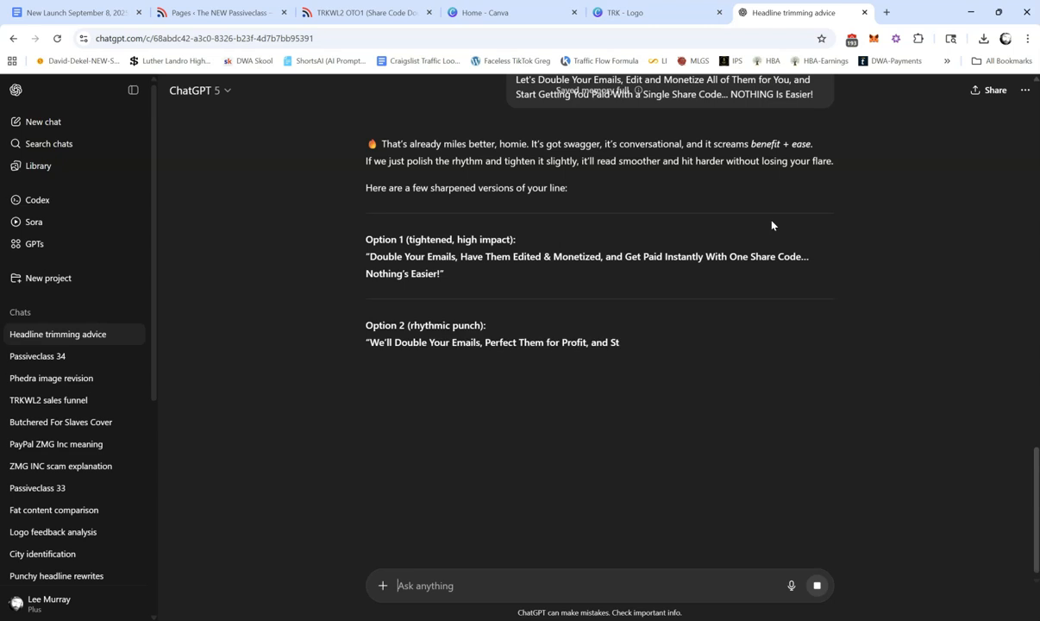
Step: Answer the sharpened versions with "They're not getting paid instantly, stupid." and send it
{"action": "left_click", "coordinate": [636, 155]}
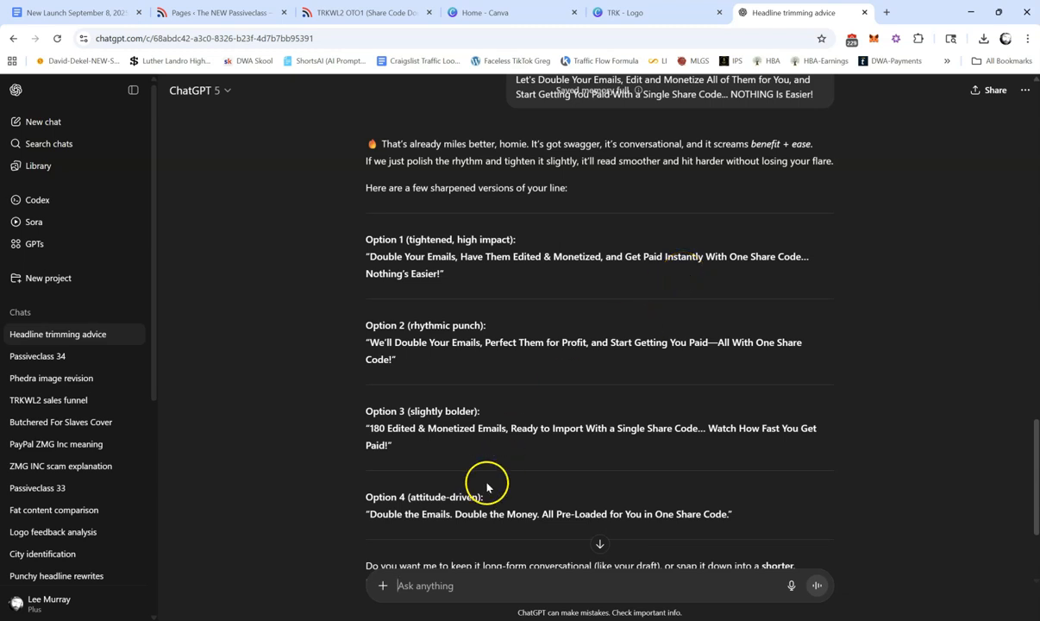
{"action": "left_click", "coordinate": [444, 586]}
{"action": "type", "text": "They'r"}
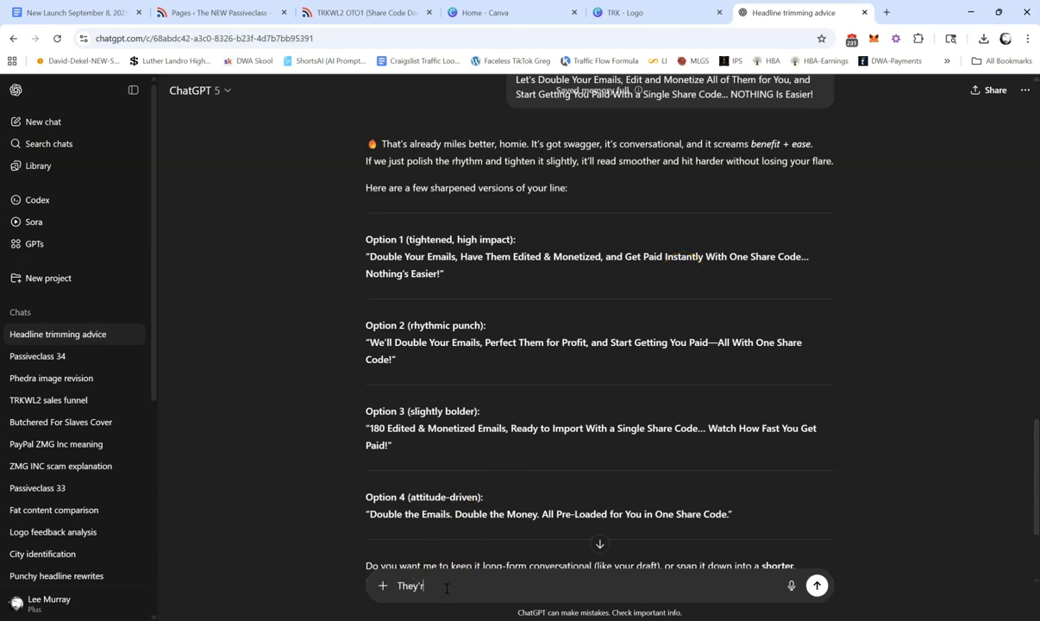
{"action": "type", "text": "e not getting paid instantly, stupid."}
{"action": "key", "text": "Return"}
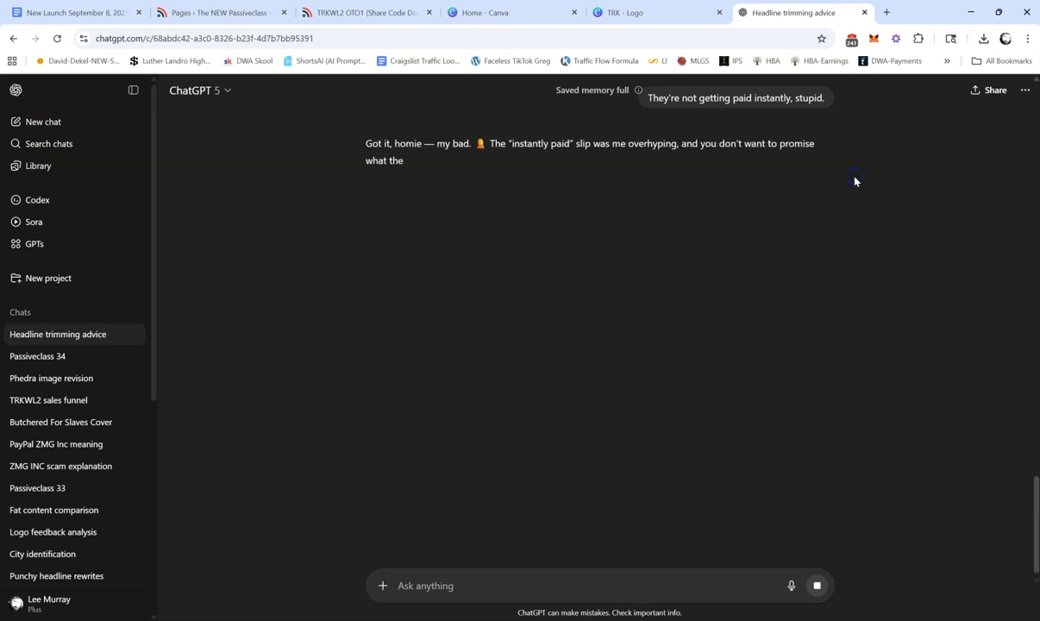
Step: Go back to the sent message with the "Let's Double Your Emails" headline draft and copy its full text
{"action": "scroll", "coordinate": [855, 181], "scroll_direction": "up", "scroll_amount": 5}
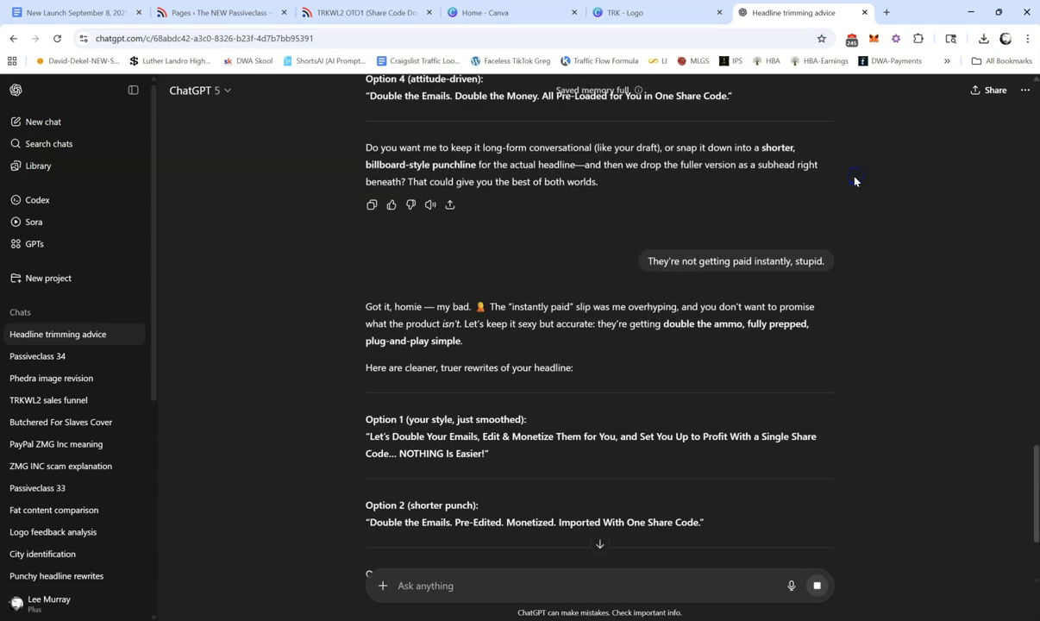
{"action": "left_click", "coordinate": [802, 179]}
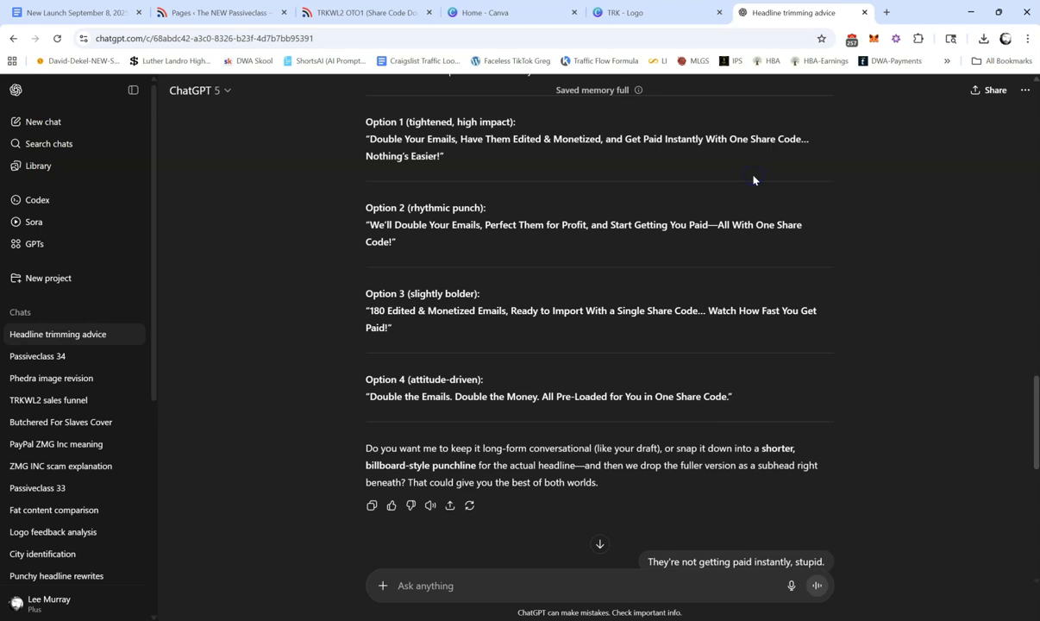
{"action": "scroll", "coordinate": [754, 180], "scroll_direction": "down", "scroll_amount": 1}
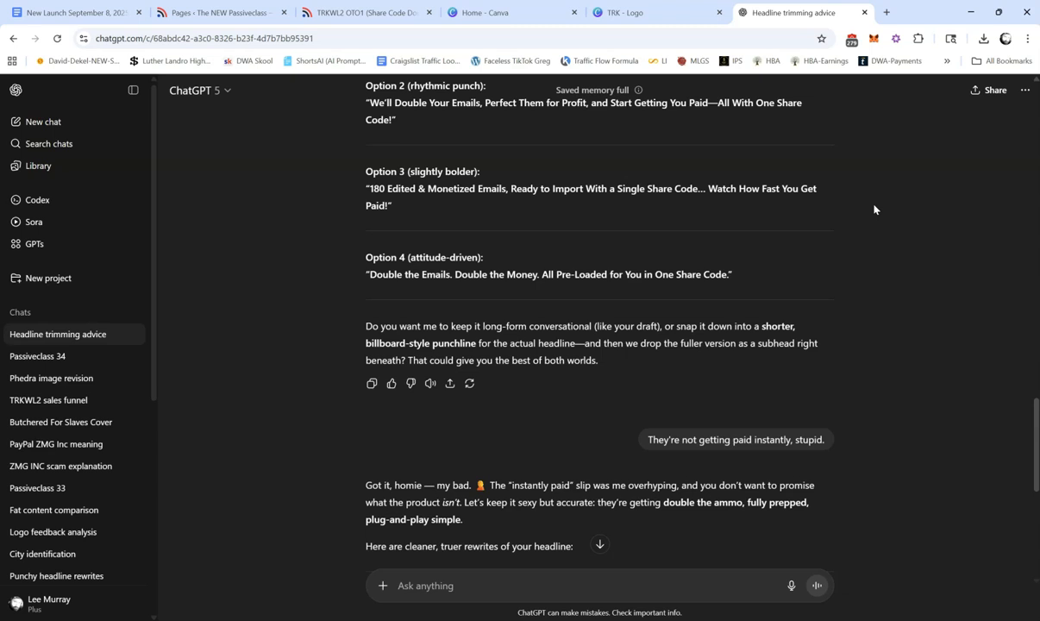
{"action": "scroll", "coordinate": [873, 209], "scroll_direction": "up", "scroll_amount": 4}
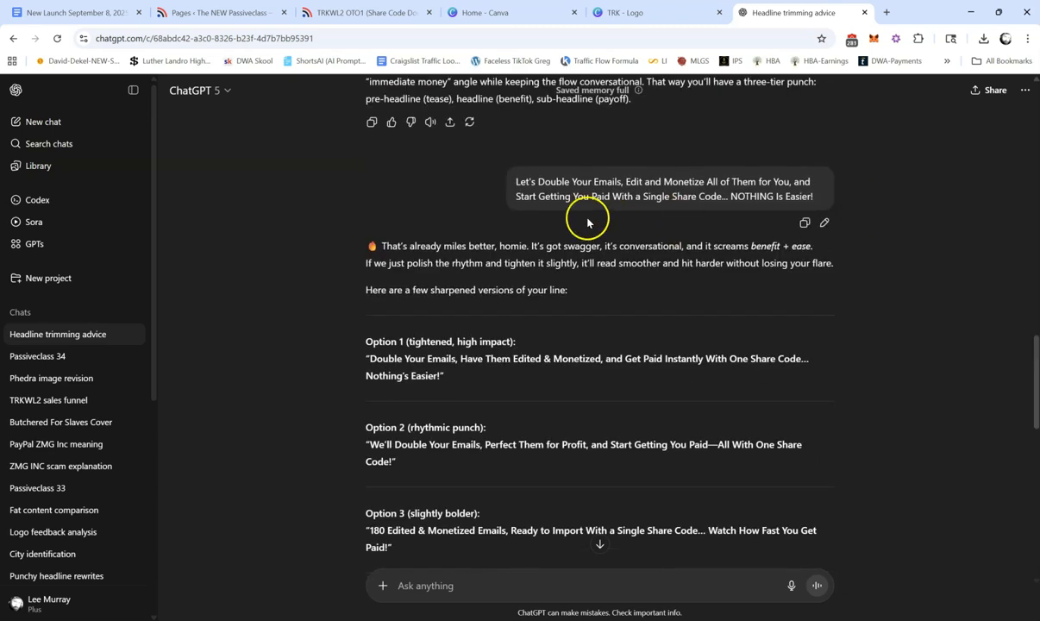
{"action": "left_click_drag", "start_coordinate": [515, 181], "coordinate": [821, 199]}
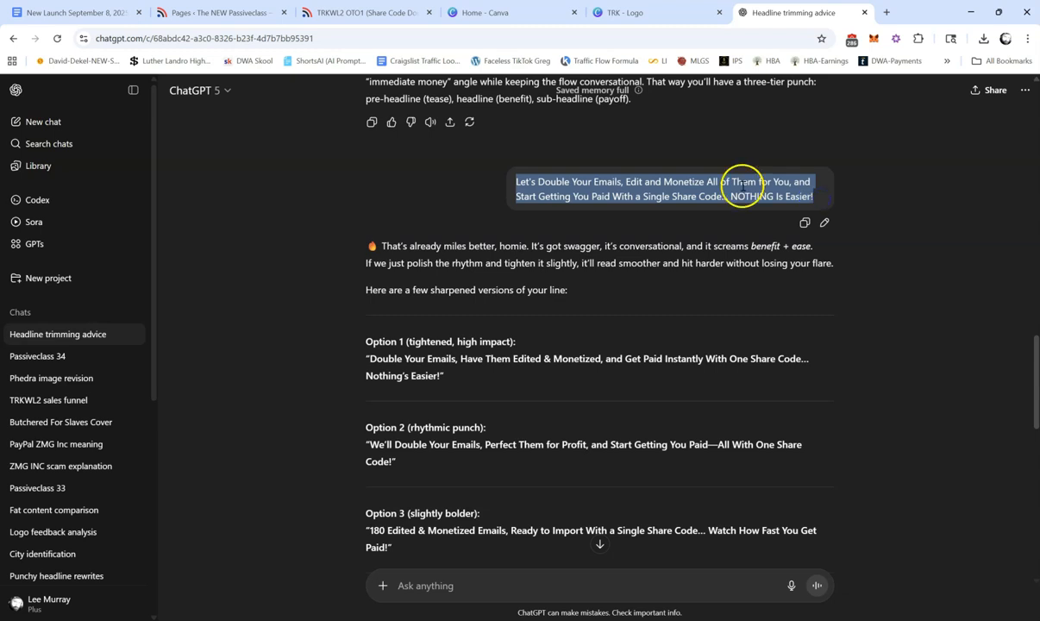
{"action": "right_click", "coordinate": [700, 176]}
{"action": "left_click", "coordinate": [724, 184]}
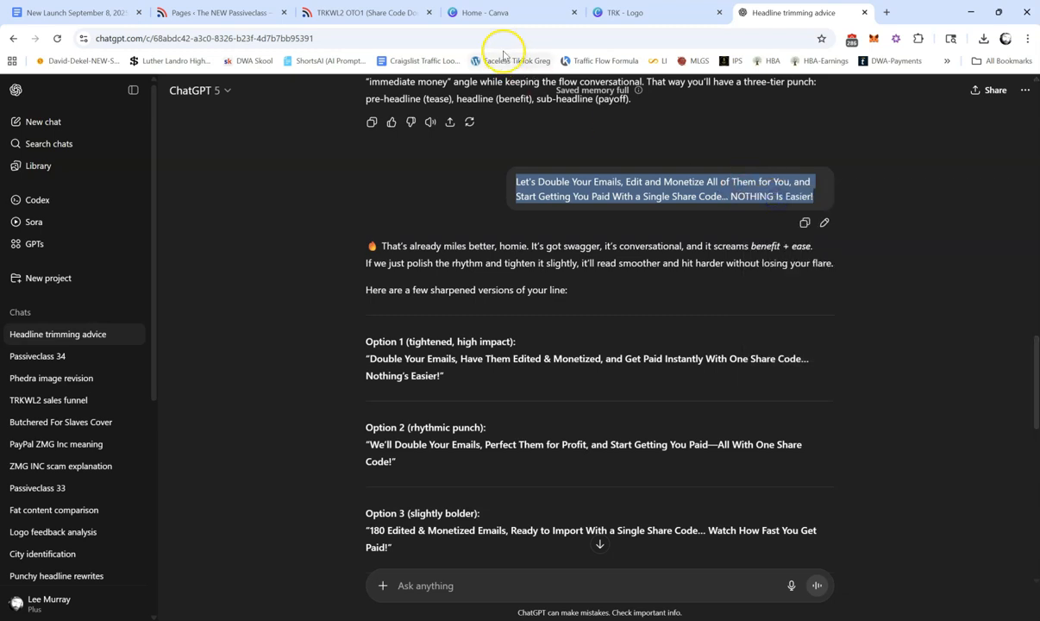
Step: Replace the main headline of the TRKWL2 OTO1 page in Thrive Architect with the "Let's Double Your Emails" draft copied from ChatGPT
{"action": "left_click", "coordinate": [211, 9]}
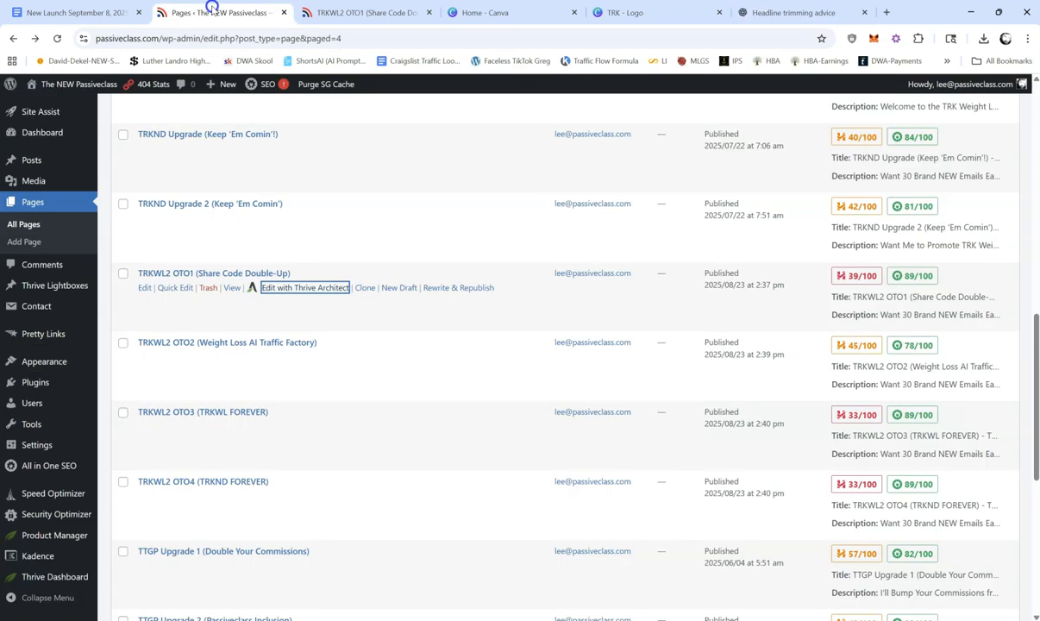
{"action": "left_click", "coordinate": [332, 11]}
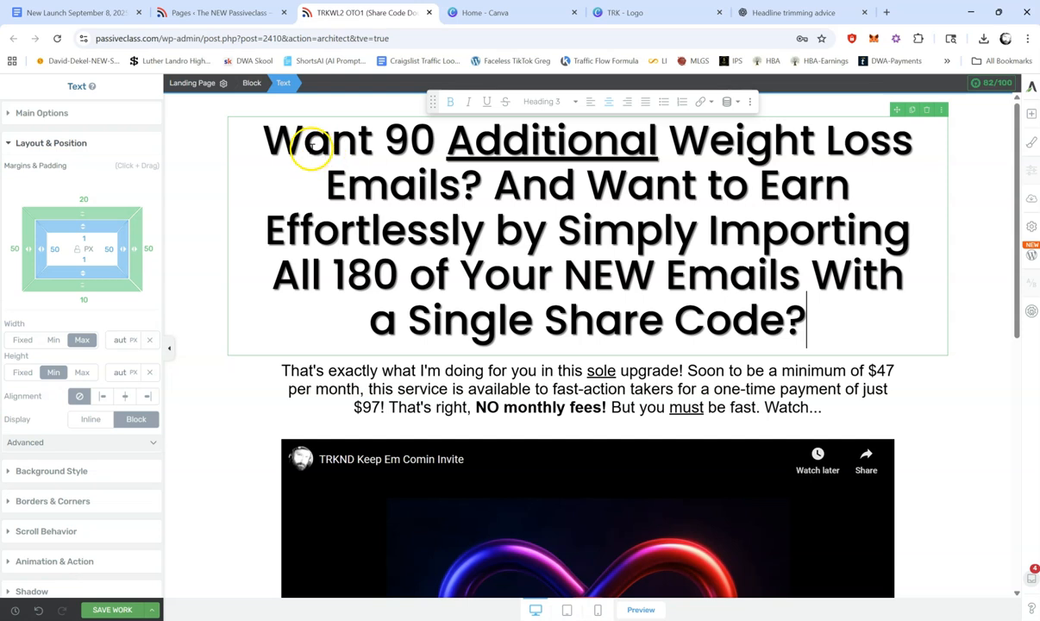
{"action": "left_click_drag", "start_coordinate": [267, 138], "coordinate": [831, 319]}
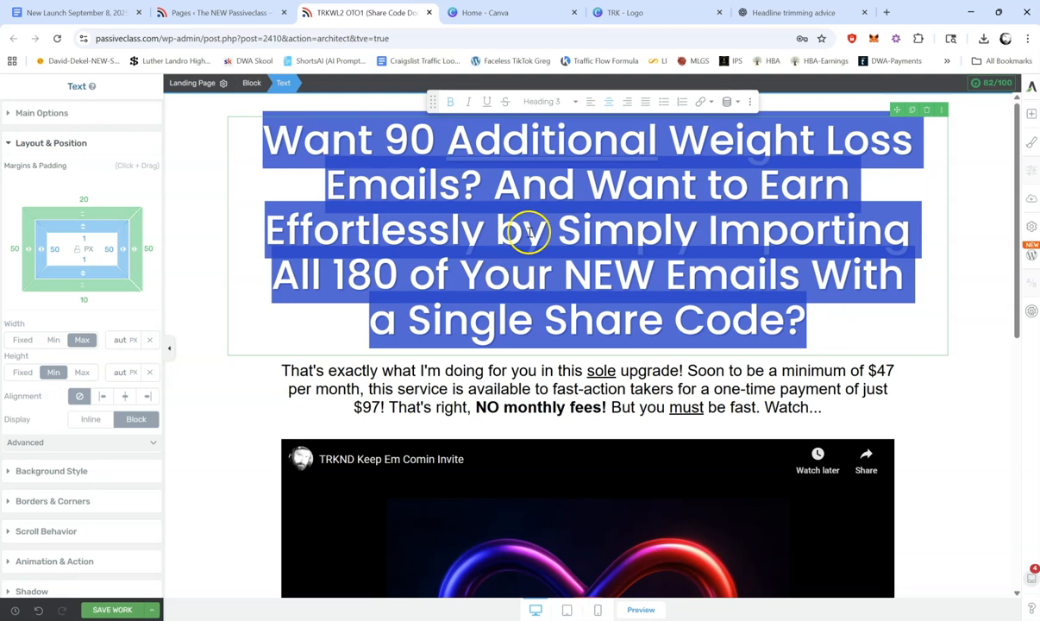
{"action": "right_click", "coordinate": [574, 144]}
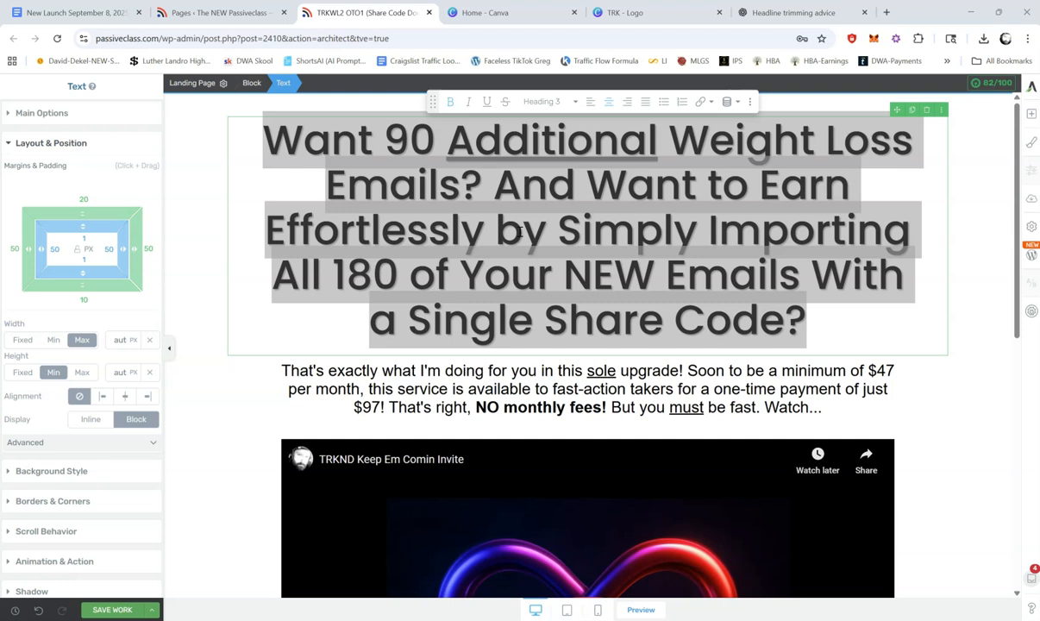
{"action": "left_click", "coordinate": [767, 13]}
{"action": "right_click", "coordinate": [617, 199]}
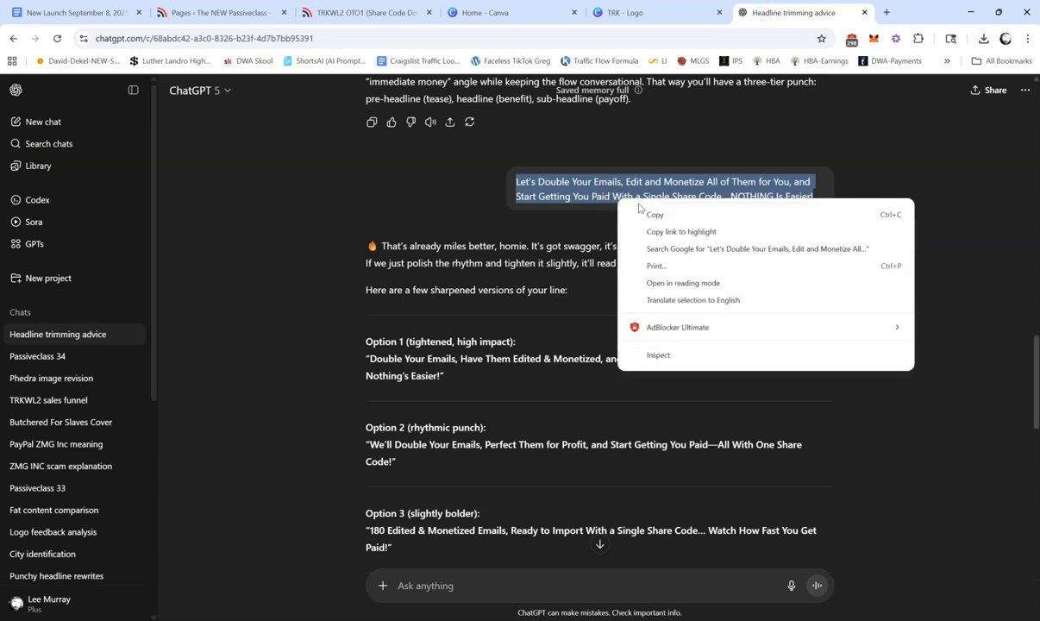
{"action": "left_click", "coordinate": [654, 214]}
{"action": "left_click", "coordinate": [356, 13]}
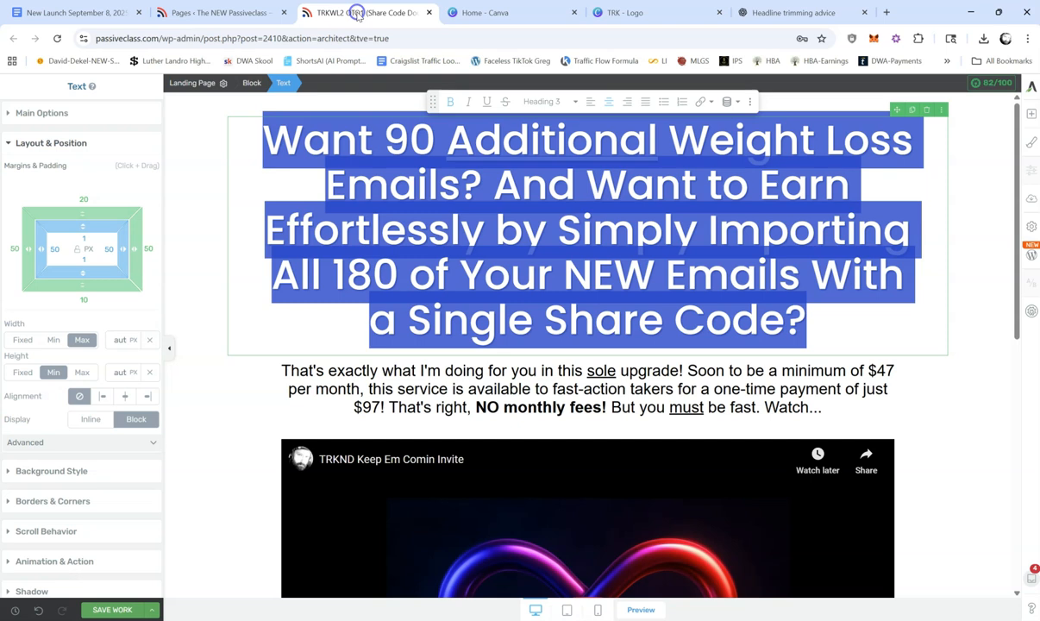
{"action": "right_click", "coordinate": [464, 161]}
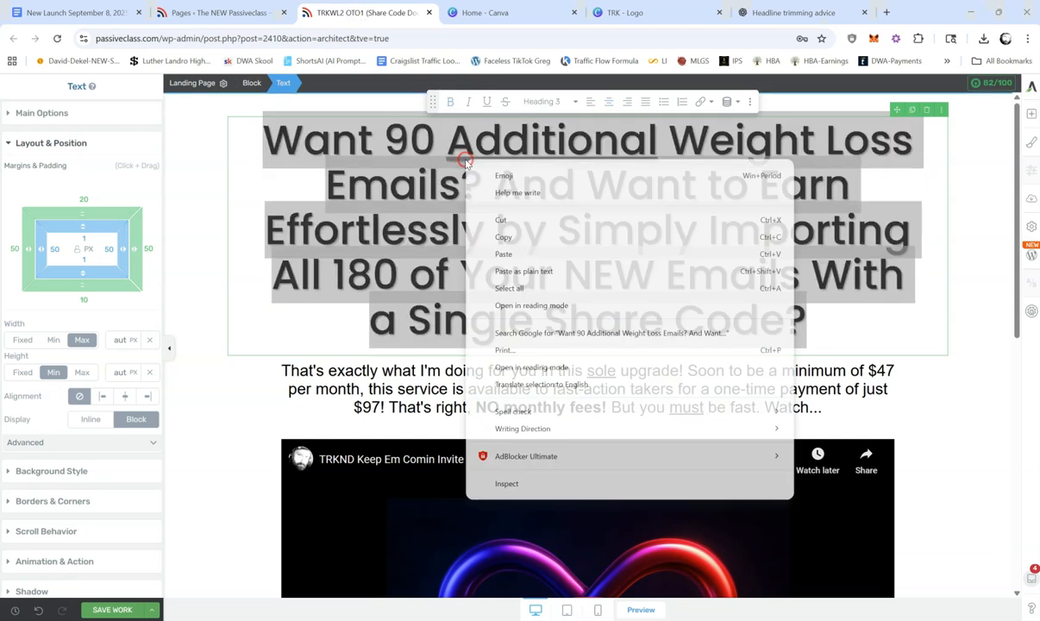
{"action": "left_click", "coordinate": [527, 254]}
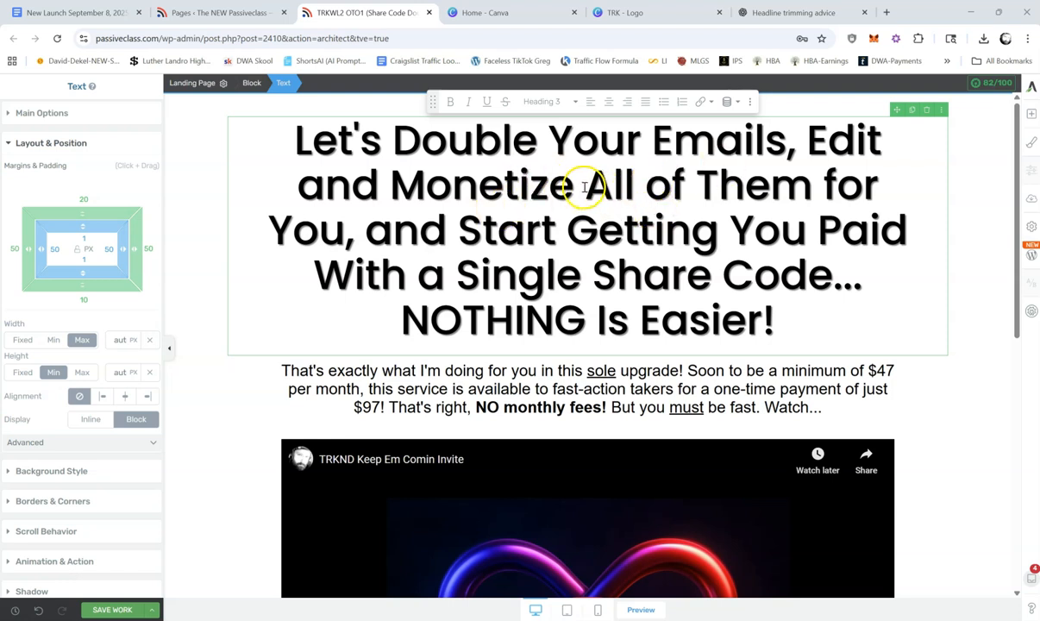
Step: Underline "All" in the headline and change "for" to an underlined "FOR"
{"action": "left_click_drag", "start_coordinate": [587, 185], "coordinate": [604, 184]}
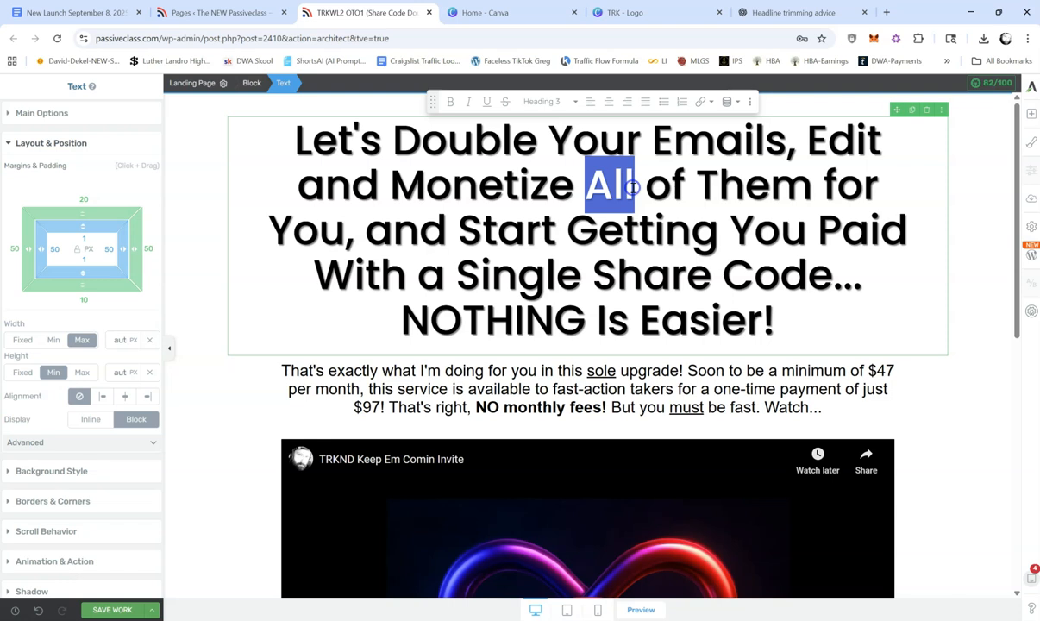
{"action": "left_click", "coordinate": [487, 102]}
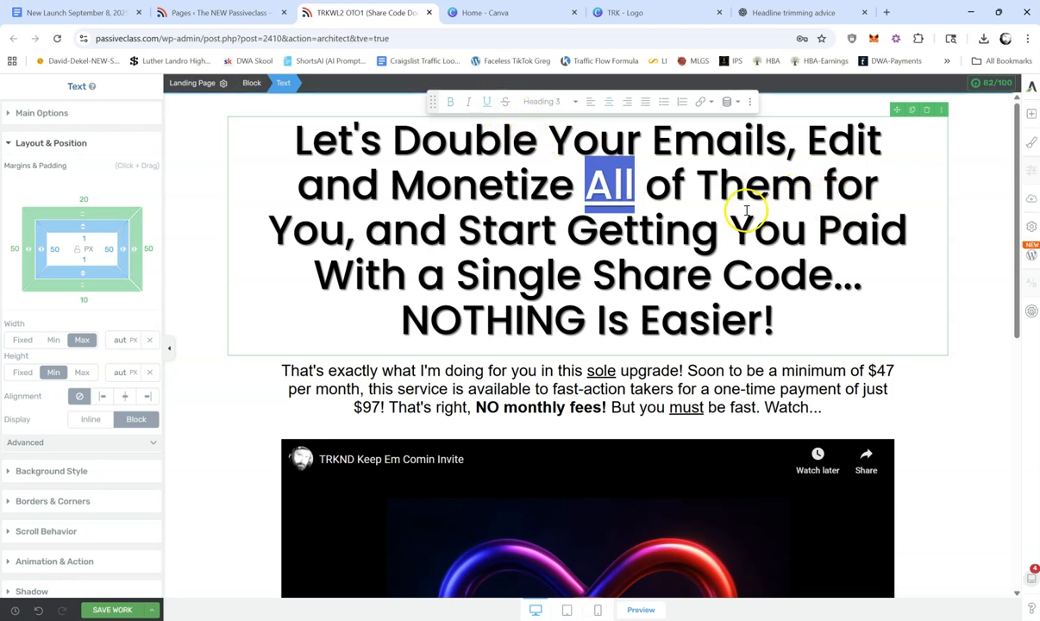
{"action": "left_click_drag", "start_coordinate": [824, 183], "coordinate": [879, 186]}
{"action": "type", "text": "FOR"}
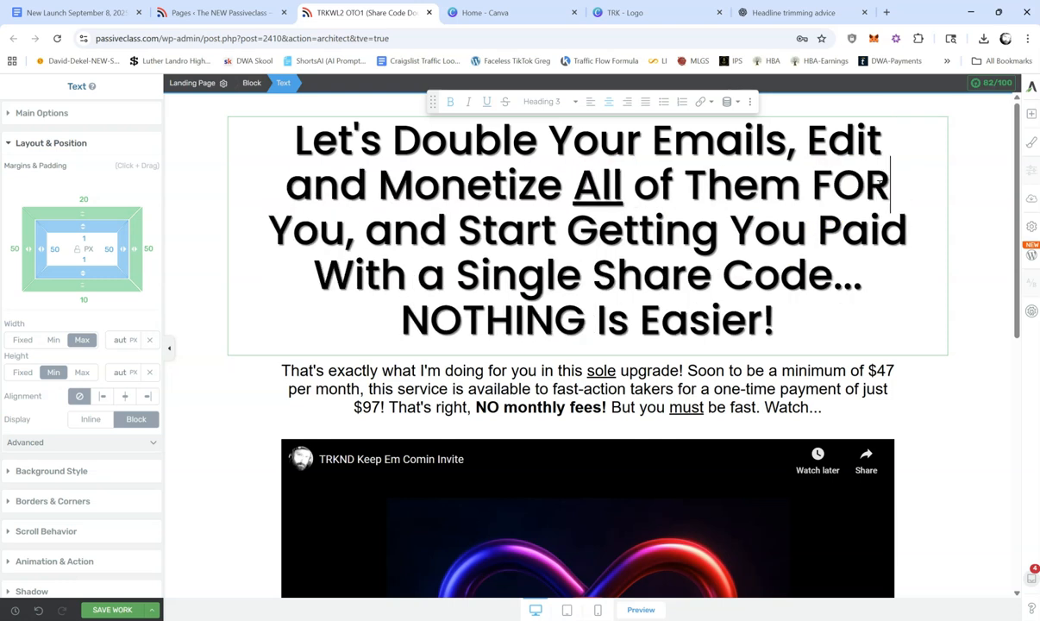
{"action": "left_click_drag", "start_coordinate": [812, 183], "coordinate": [888, 186]}
{"action": "left_click", "coordinate": [487, 103]}
Step: Remove the underline from "All" in the headline
{"action": "left_click", "coordinate": [608, 181]}
{"action": "double_click", "coordinate": [581, 183]}
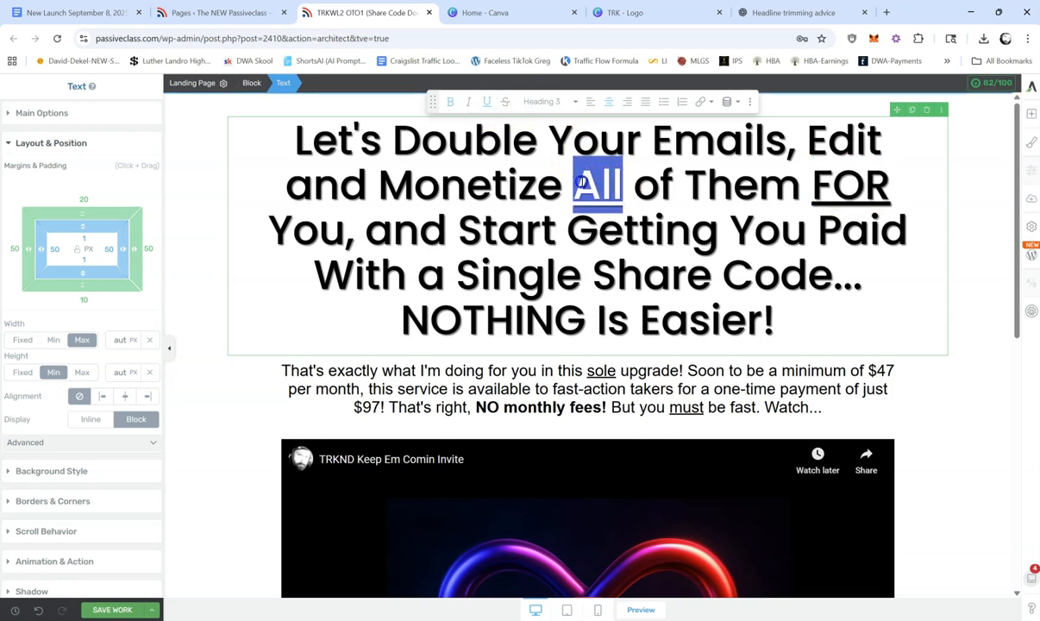
{"action": "left_click", "coordinate": [486, 102]}
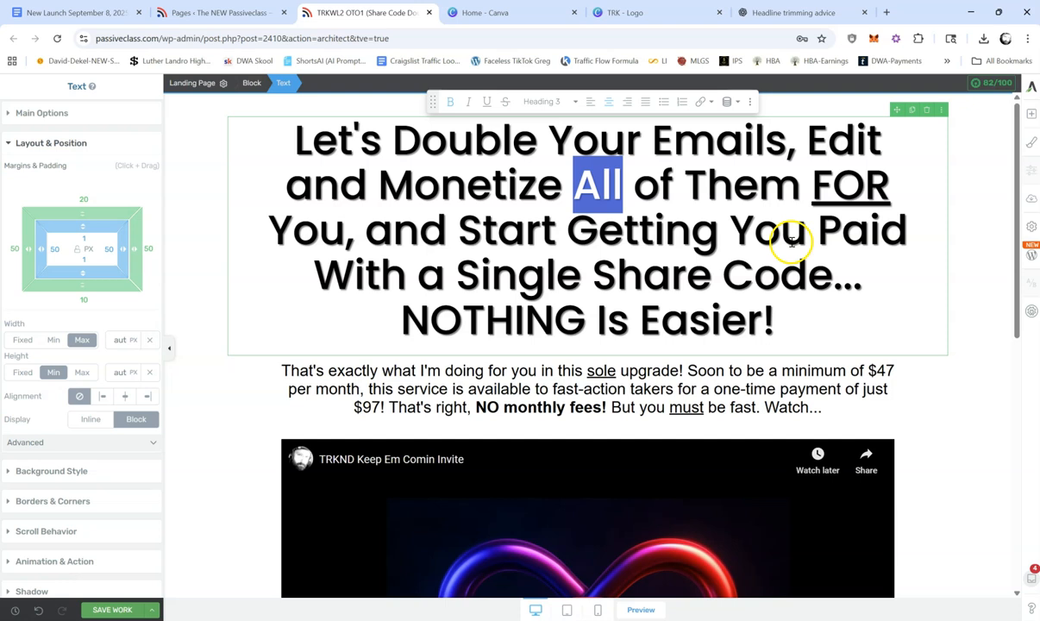
Step: Color "Getting You Paid" in the headline blue #0918e5 and copy the color's hex code
{"action": "left_click_drag", "start_coordinate": [568, 231], "coordinate": [905, 240]}
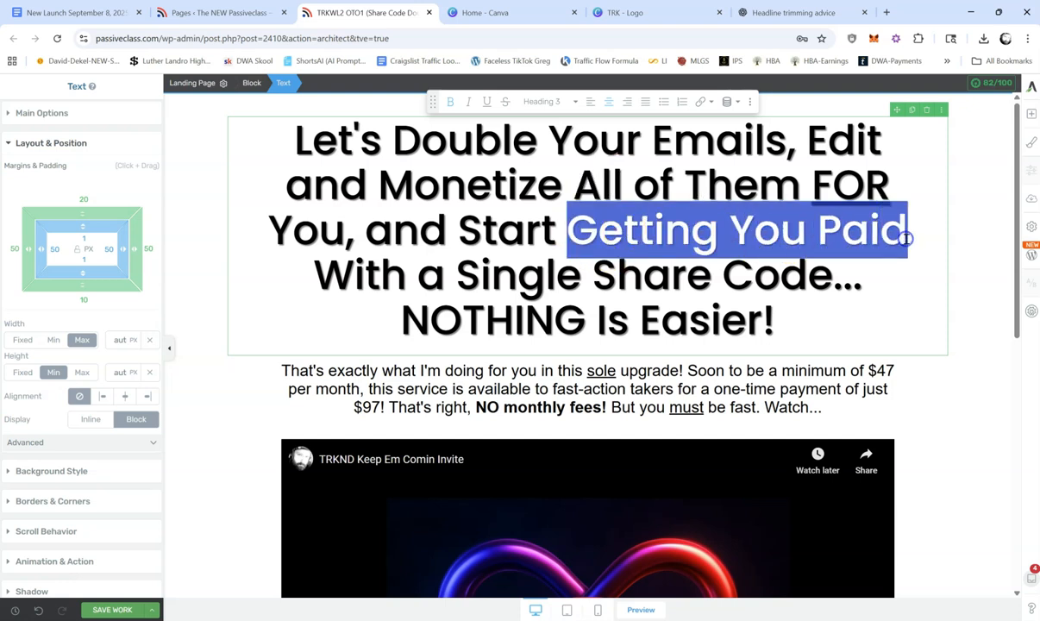
{"action": "left_click", "coordinate": [40, 107]}
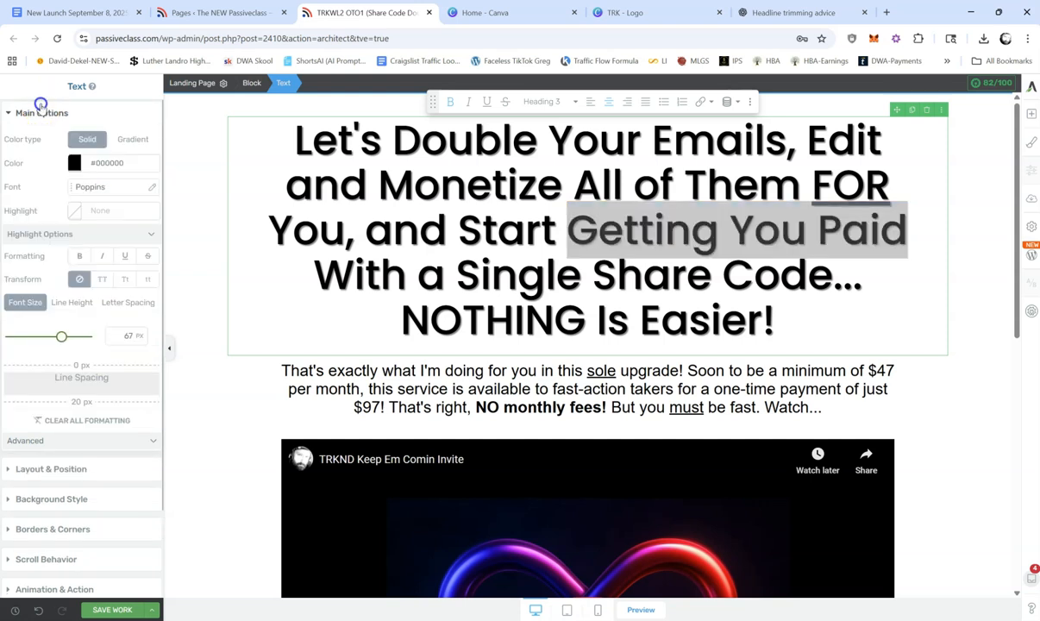
{"action": "left_click", "coordinate": [74, 163]}
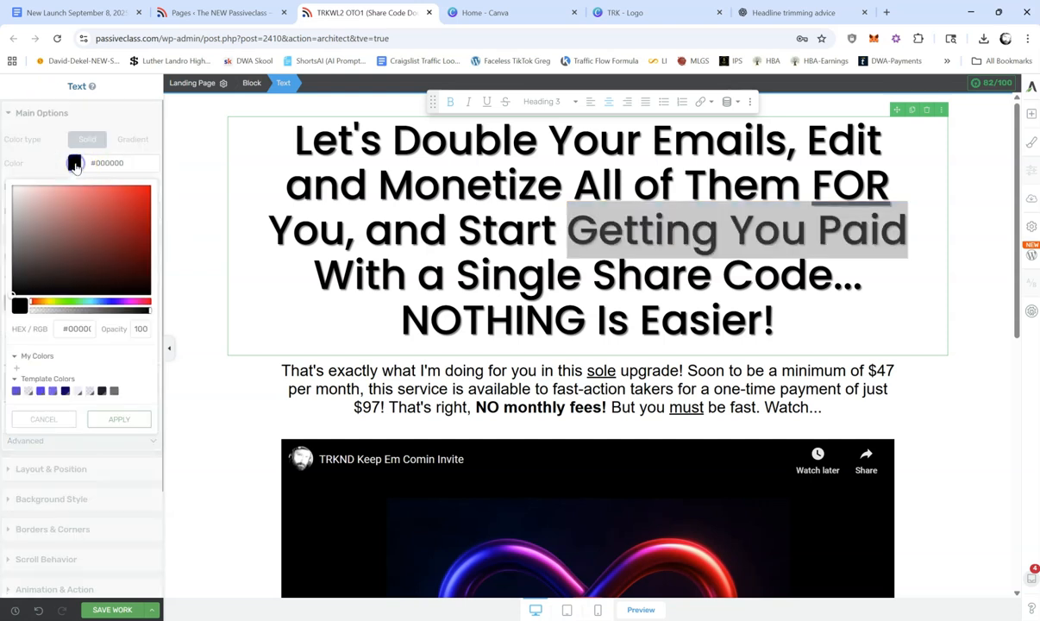
{"action": "left_click", "coordinate": [108, 302]}
{"action": "left_click", "coordinate": [146, 196]}
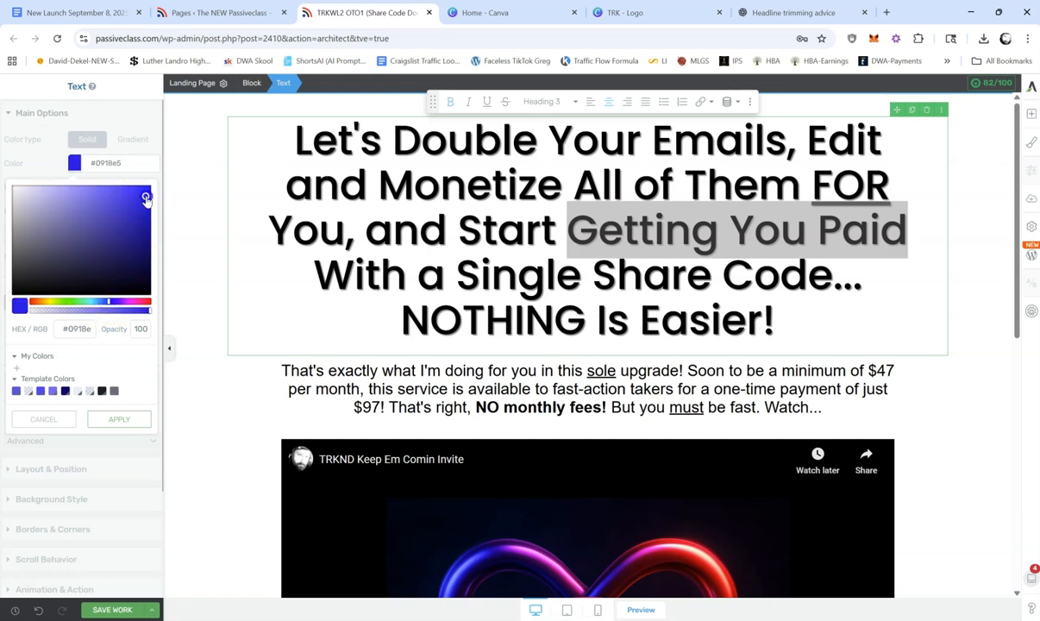
{"action": "left_click", "coordinate": [110, 169]}
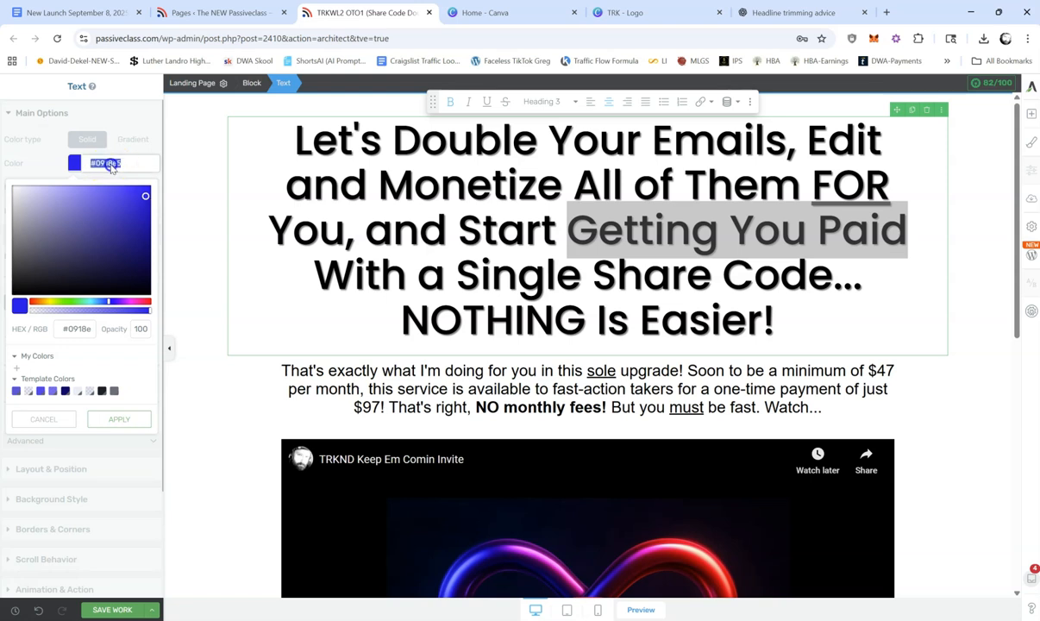
{"action": "right_click", "coordinate": [110, 167]}
{"action": "left_click", "coordinate": [151, 208]}
{"action": "left_click", "coordinate": [121, 419]}
{"action": "left_click", "coordinate": [552, 315]}
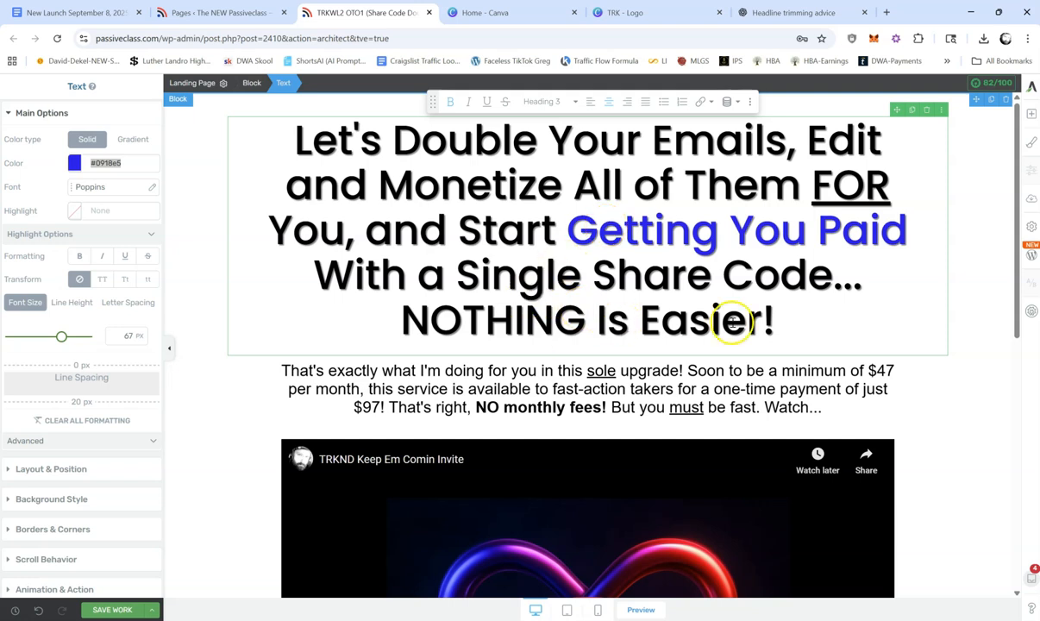
Step: Apply the copied blue #0918e5 to "Double Your Emails," in the headline
{"action": "left_click_drag", "start_coordinate": [394, 138], "coordinate": [788, 141]}
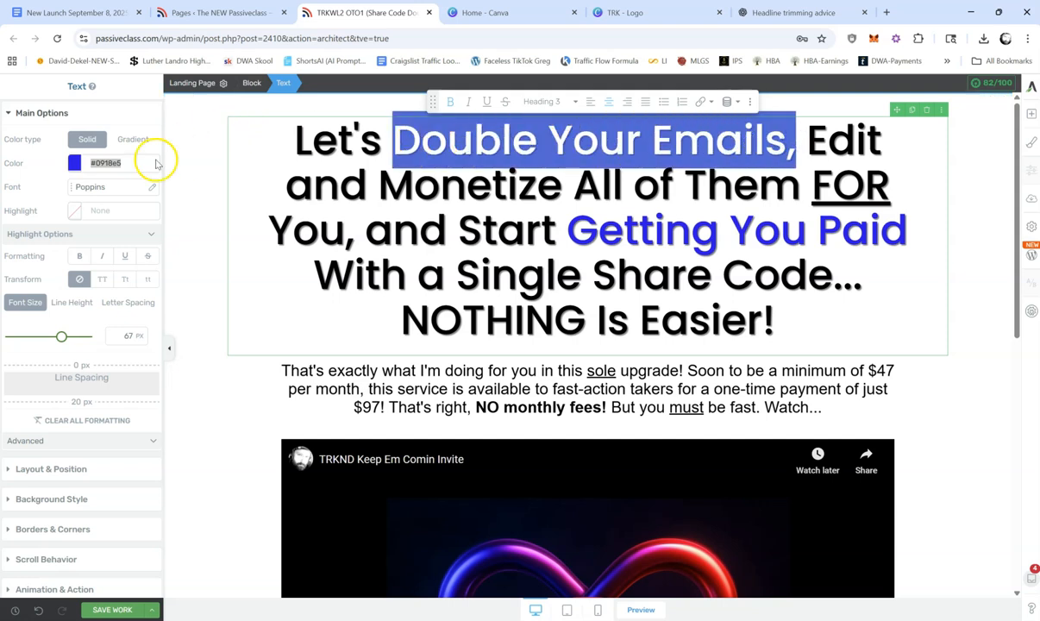
{"action": "left_click", "coordinate": [75, 162]}
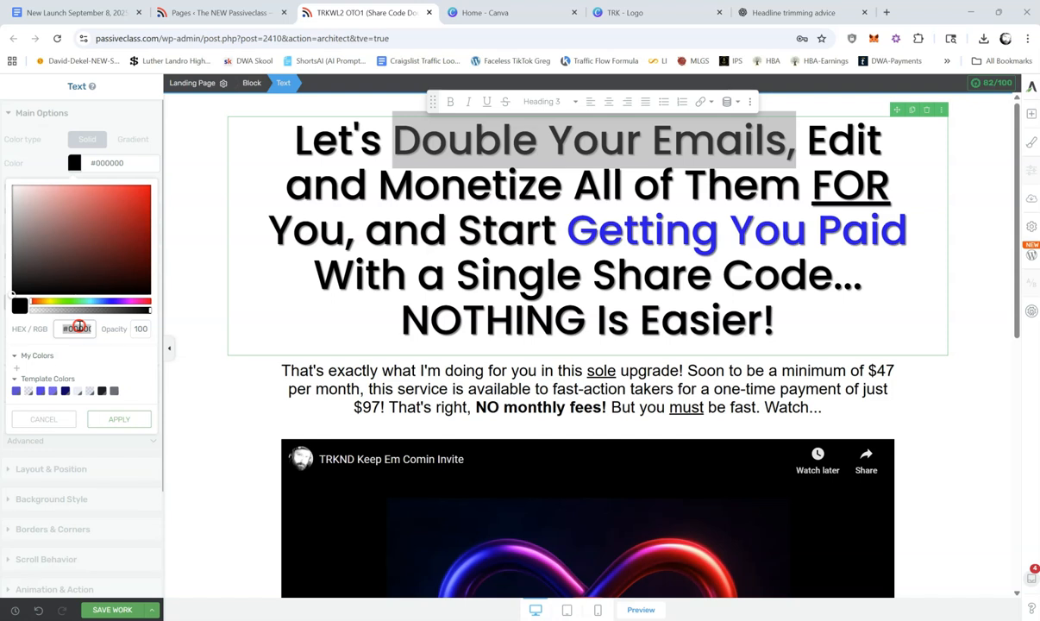
{"action": "right_click", "coordinate": [80, 328]}
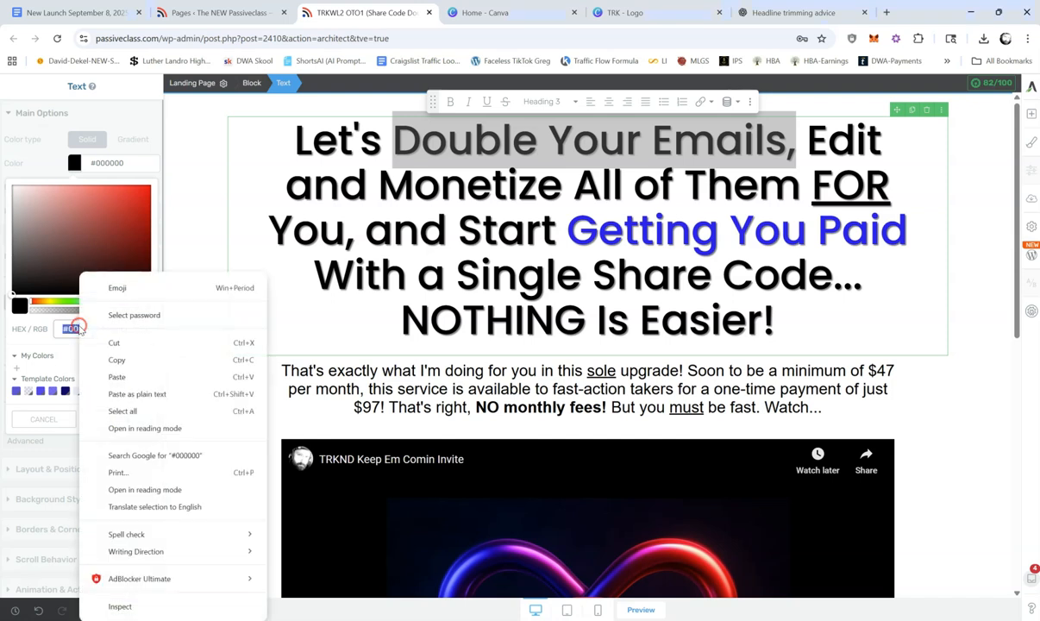
{"action": "left_click", "coordinate": [119, 377]}
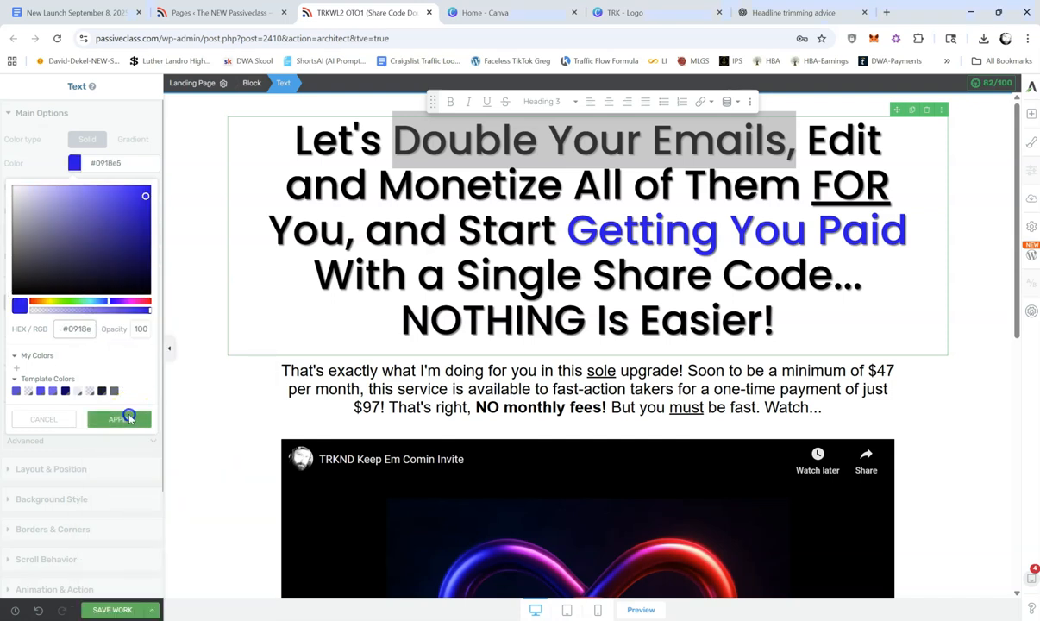
{"action": "left_click", "coordinate": [126, 418]}
{"action": "left_click", "coordinate": [705, 287]}
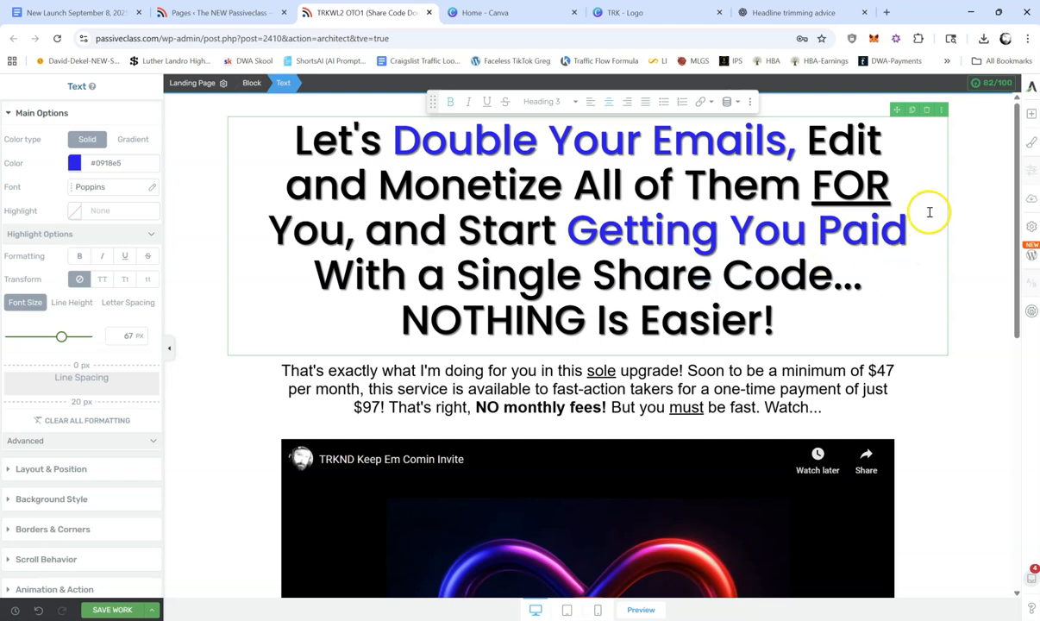
{"action": "left_click", "coordinate": [936, 172]}
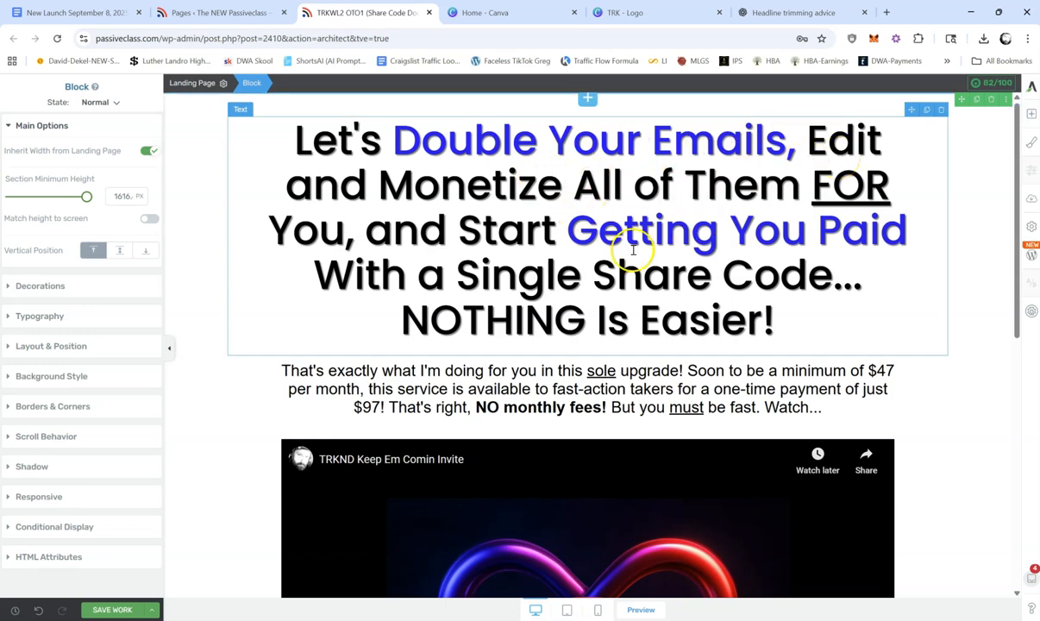
Step: Duplicate the paragraph below the headline and replace the upper copy with "Nice Work! But if you think that those first 90 emails can change your life..."
{"action": "triple_click", "coordinate": [556, 388]}
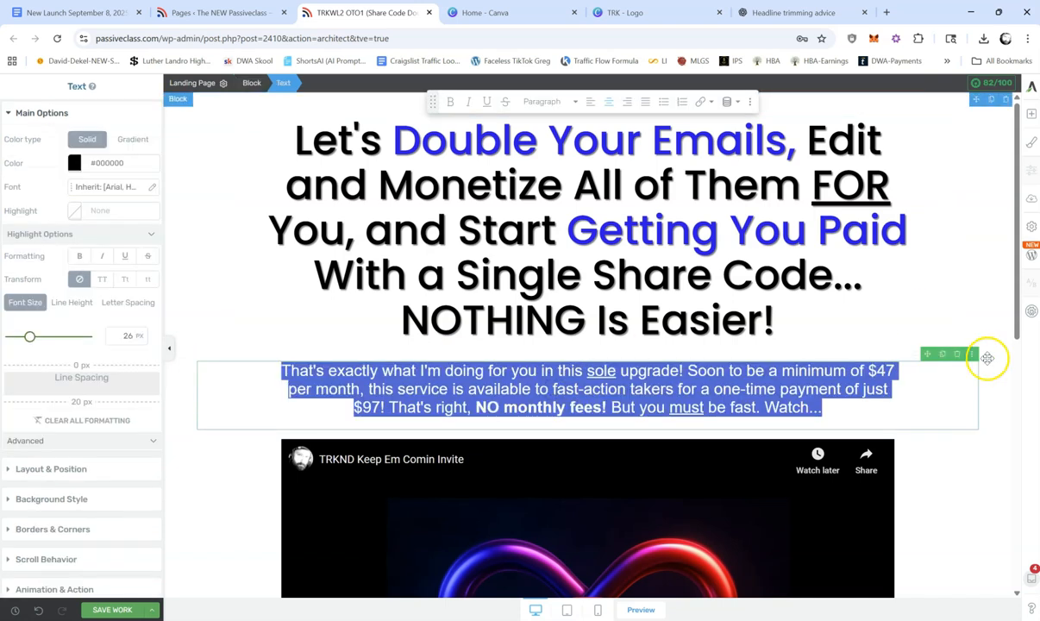
{"action": "left_click", "coordinate": [943, 354]}
{"action": "triple_click", "coordinate": [635, 407]}
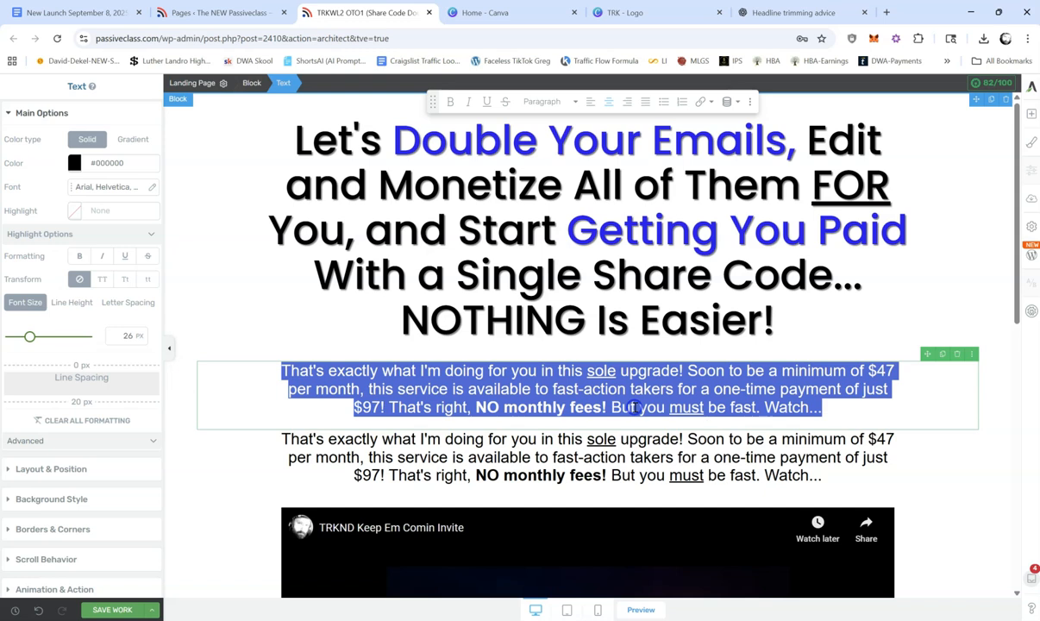
{"action": "type", "text": "Nice Work! But if you think that those "}
{"action": "type", "text": "90"}
{"action": "key", "text": "BackSpace"}
{"action": "key", "text": "BackSpace"}
{"action": "key", "text": "BackSpace"}
{"action": "type", "text": "first 90 "}
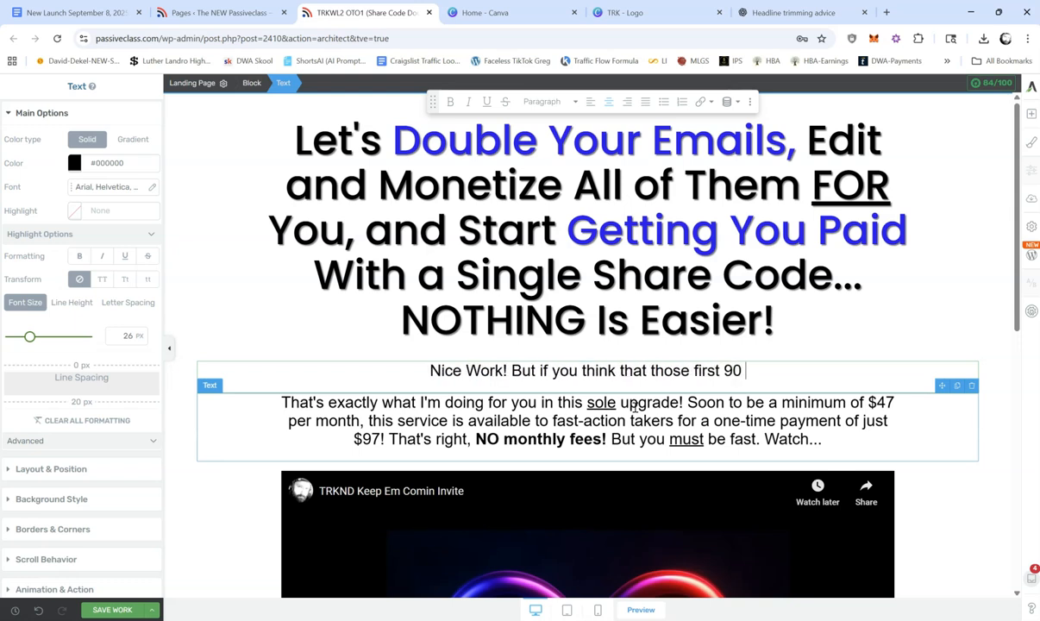
{"action": "type", "text": "emails can c"}
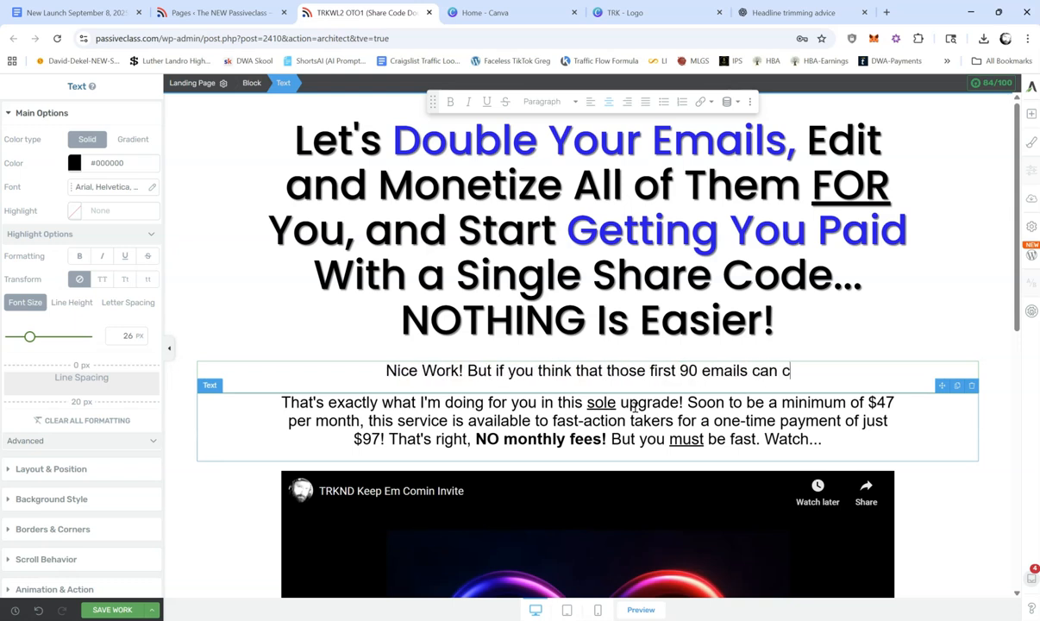
{"action": "type", "text": "hange your life..."}
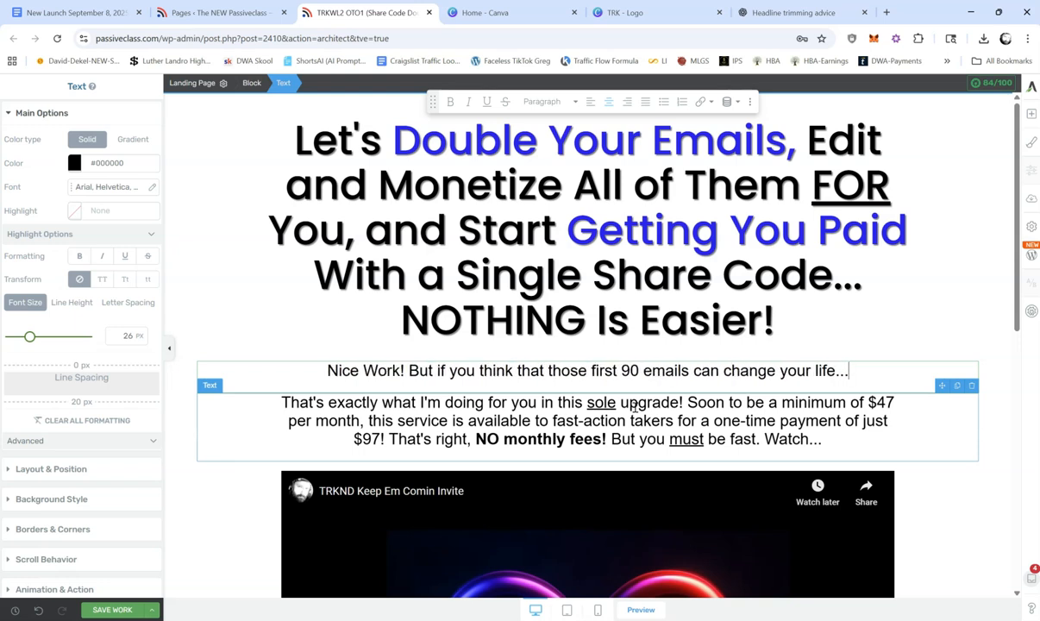
Step: Move the "Nice Work!" line above the main headline
{"action": "left_click", "coordinate": [802, 463]}
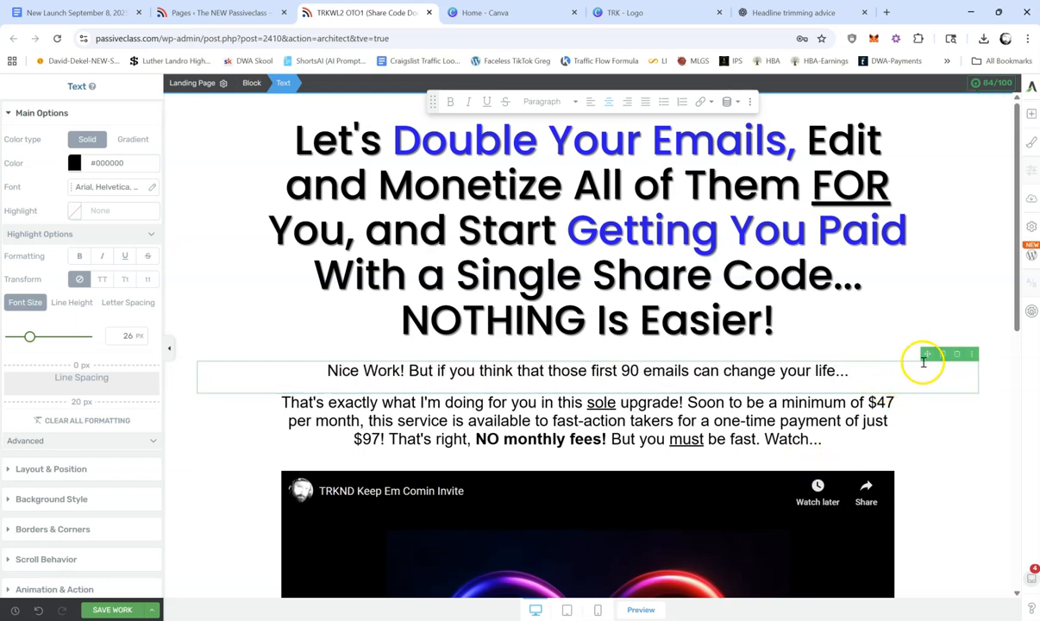
{"action": "left_click", "coordinate": [830, 265]}
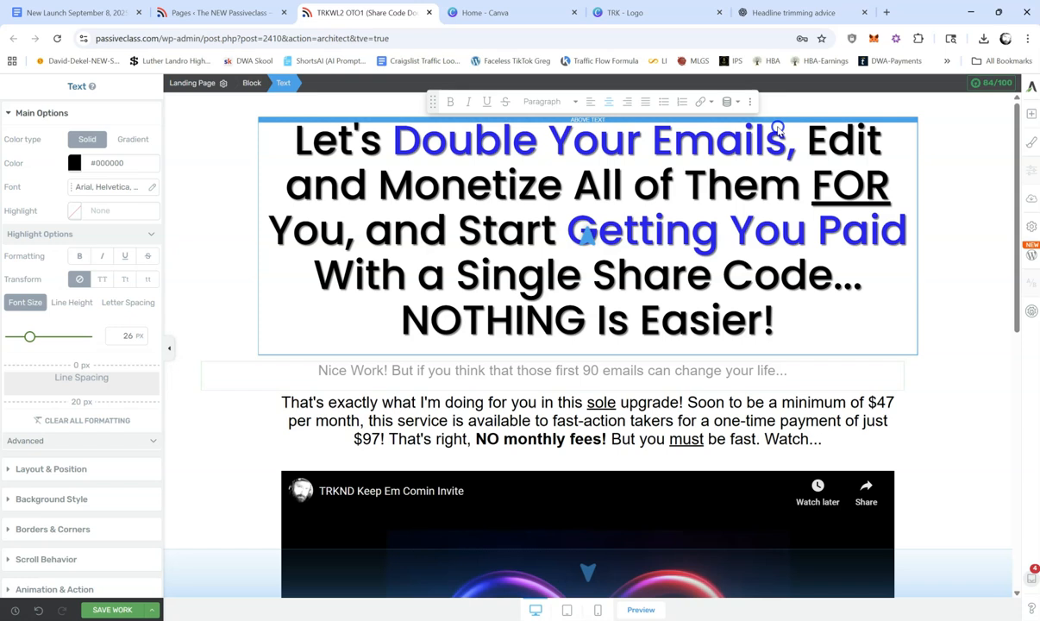
{"action": "left_click_drag", "start_coordinate": [778, 129], "coordinate": [778, 128]}
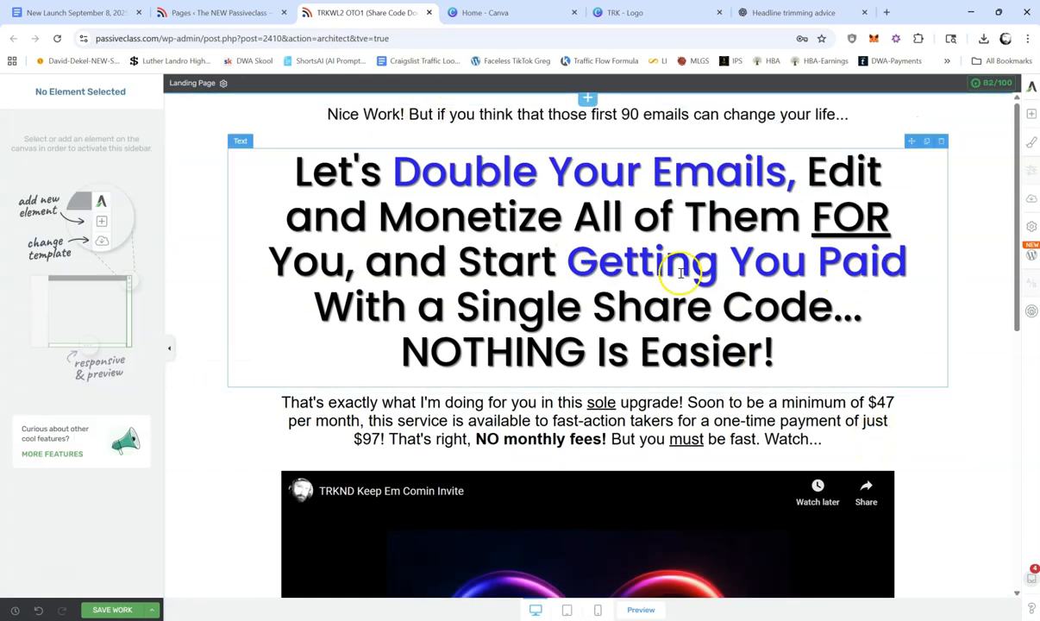
Step: Underline "first" in the "Nice Work!" line, moving the floating formatting bar out of the way
{"action": "left_click", "coordinate": [594, 115]}
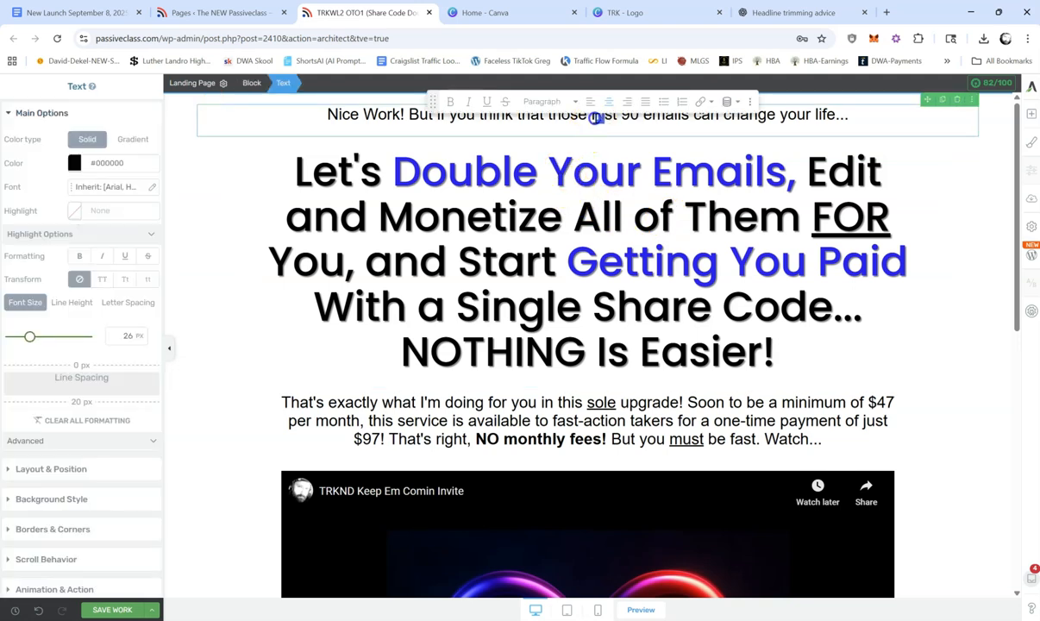
{"action": "left_click", "coordinate": [606, 149]}
{"action": "left_click", "coordinate": [587, 121]}
{"action": "left_click_drag", "start_coordinate": [432, 100], "coordinate": [435, 234]}
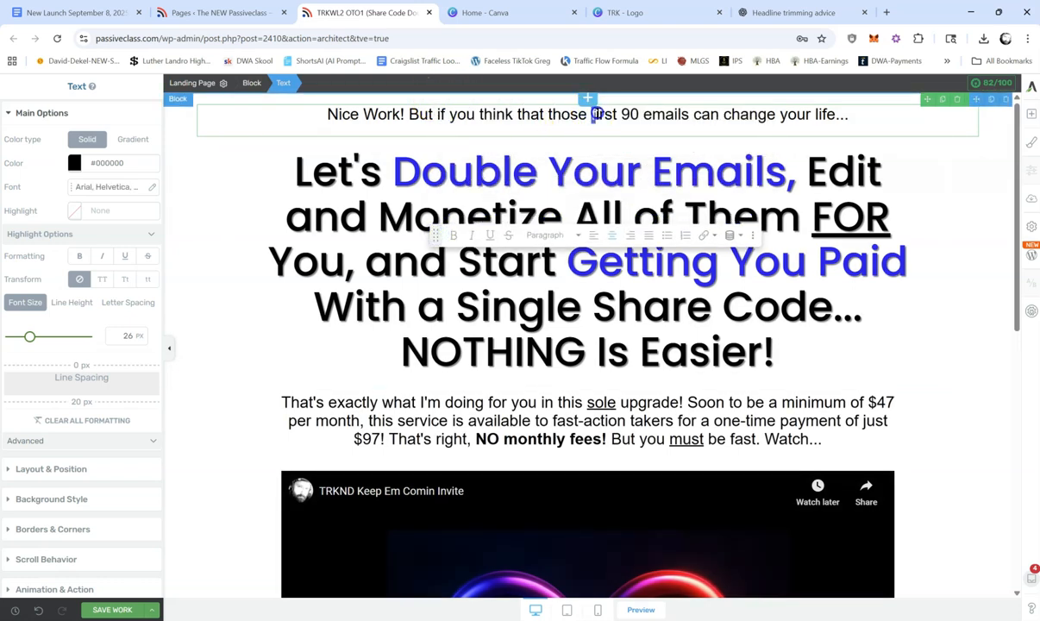
{"action": "left_click", "coordinate": [493, 233]}
{"action": "left_click", "coordinate": [685, 140]}
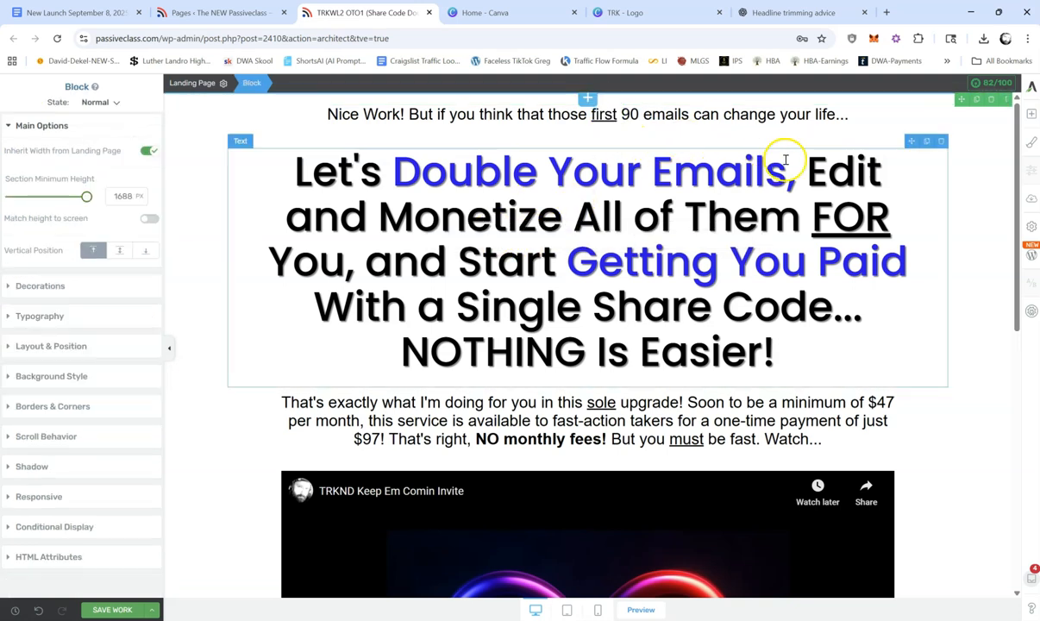
Step: Set the top margin to 10 px for both the "Nice Work!" line and the main headline
{"action": "left_click", "coordinate": [758, 113]}
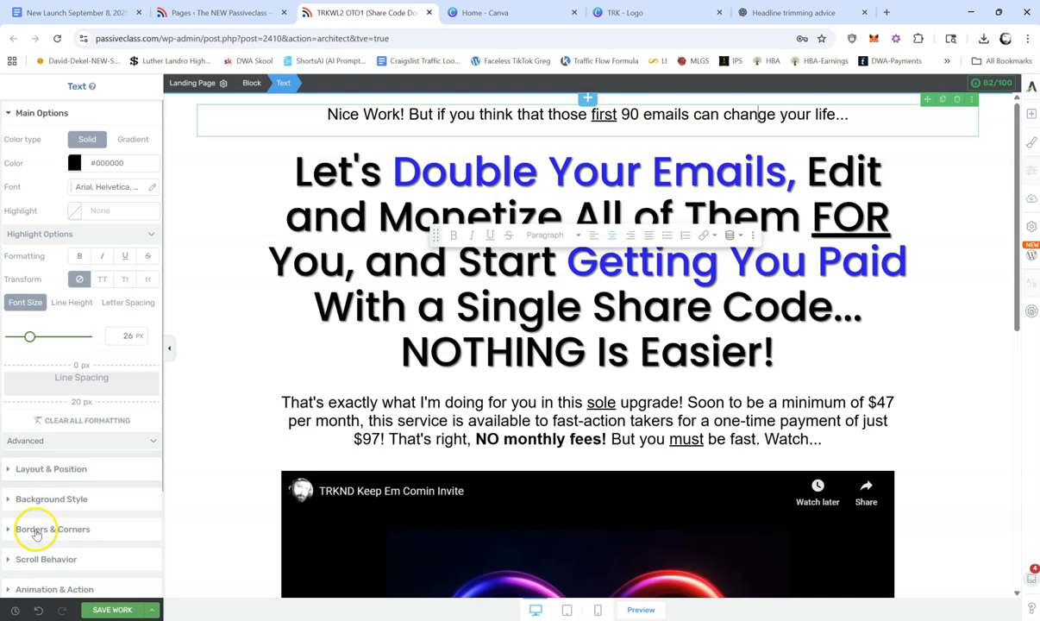
{"action": "left_click", "coordinate": [74, 468]}
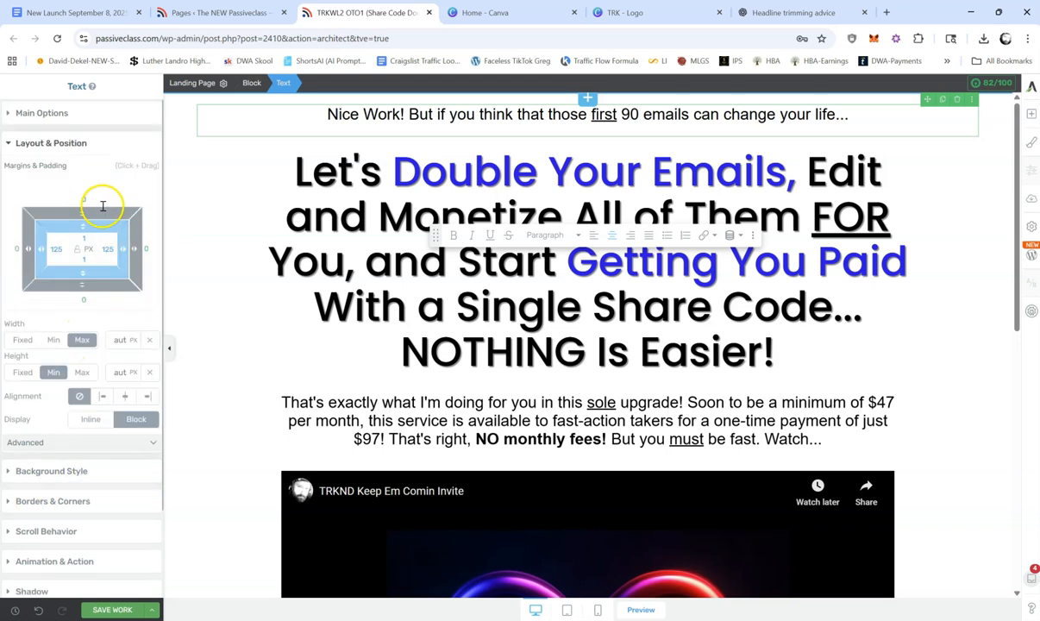
{"action": "type", "text": "10"}
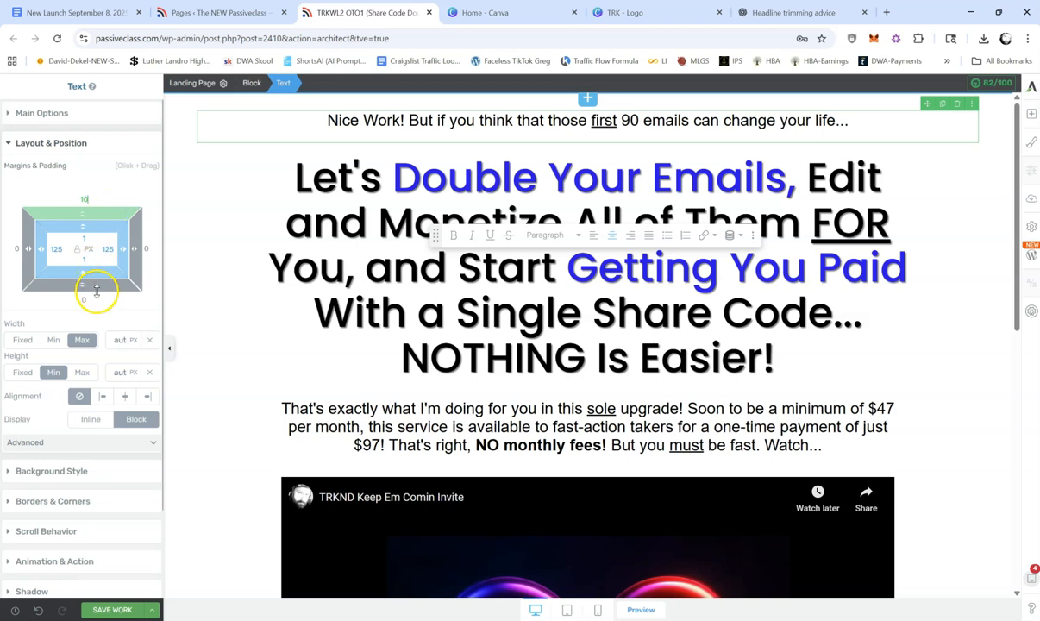
{"action": "left_click", "coordinate": [429, 212]}
{"action": "left_click", "coordinate": [110, 197]}
{"action": "type", "text": "10"}
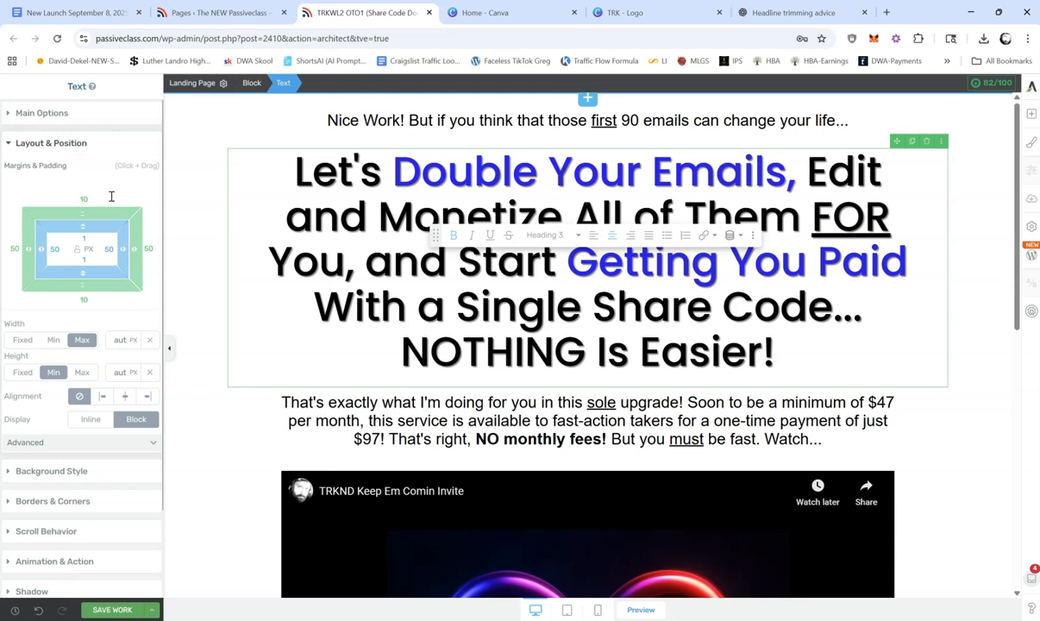
Step: Replace the paragraph below the main headline with "Earning thousands with weight loss supplements just got ridiculously easy, my friend. Watch..."
{"action": "triple_click", "coordinate": [613, 416]}
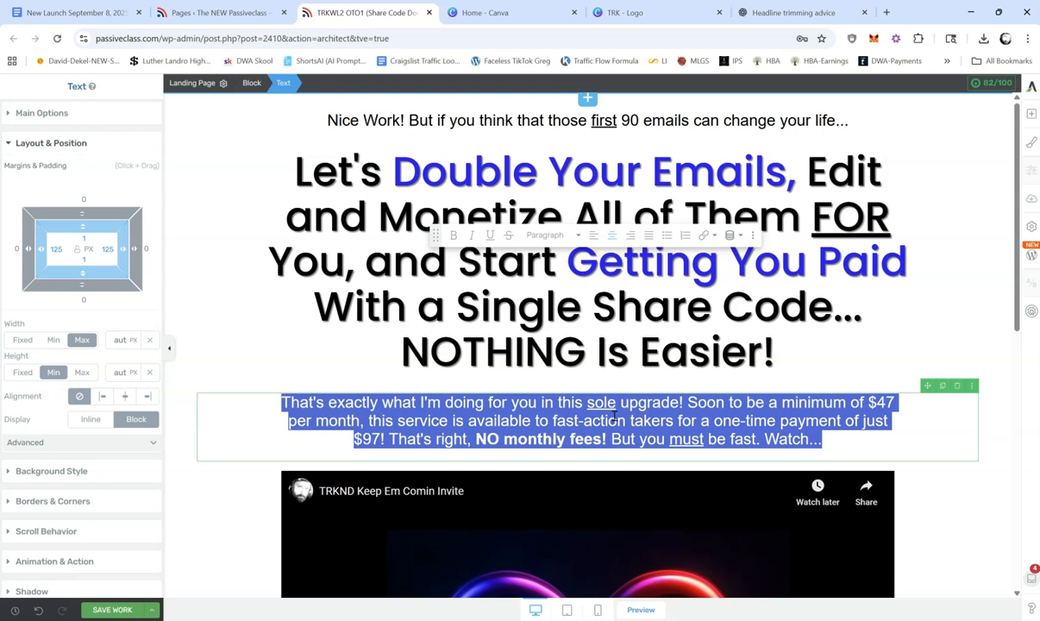
{"action": "type", "text": "kl"}
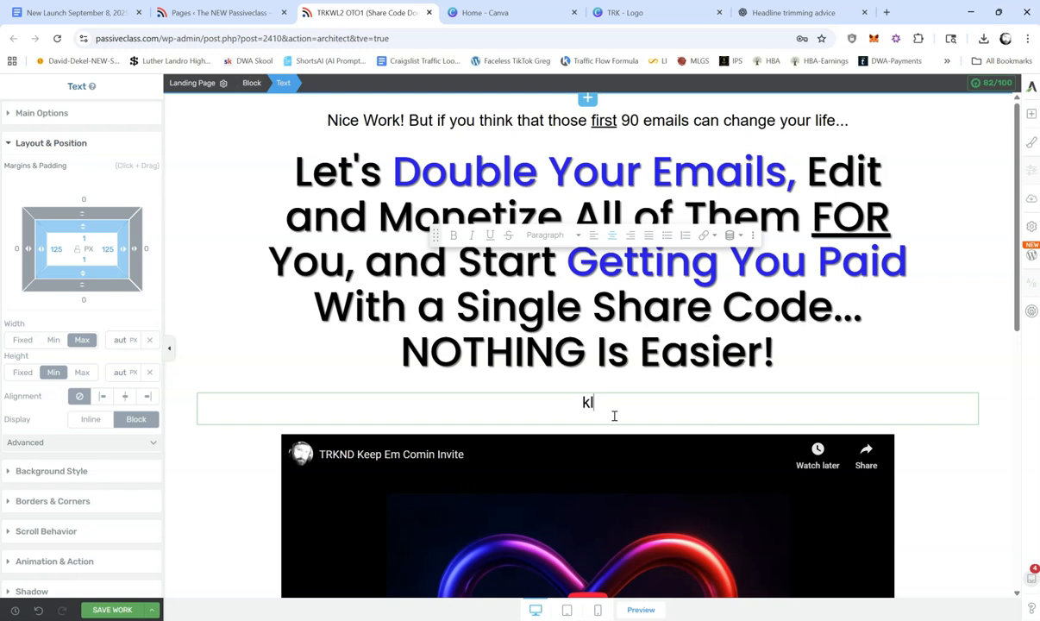
{"action": "key", "text": "BackSpace"}
{"action": "type", "text": "Earning "}
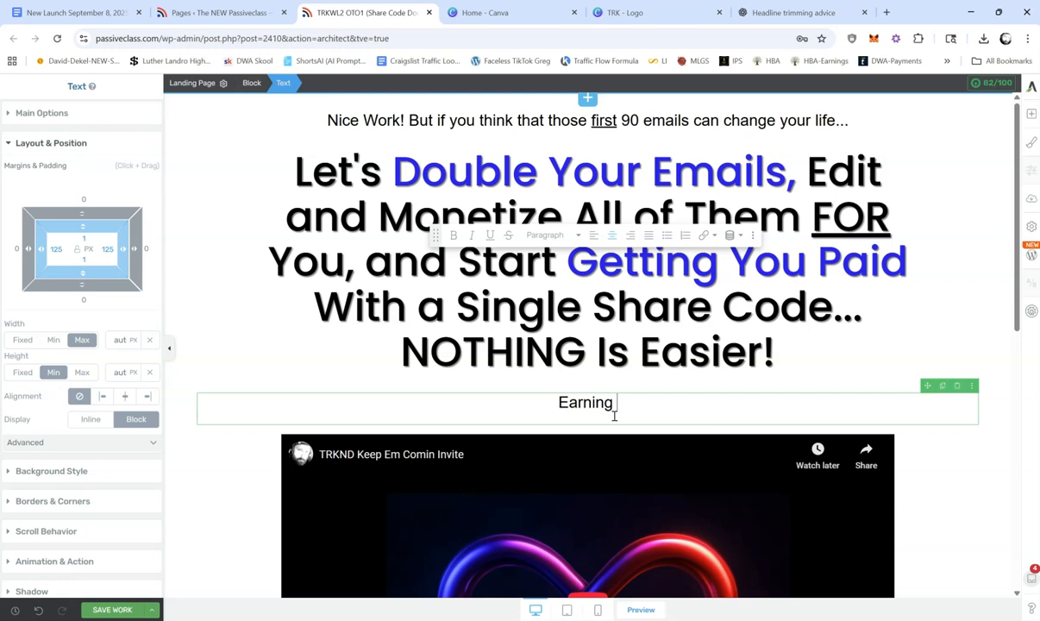
{"action": "type", "text": "thousands with "}
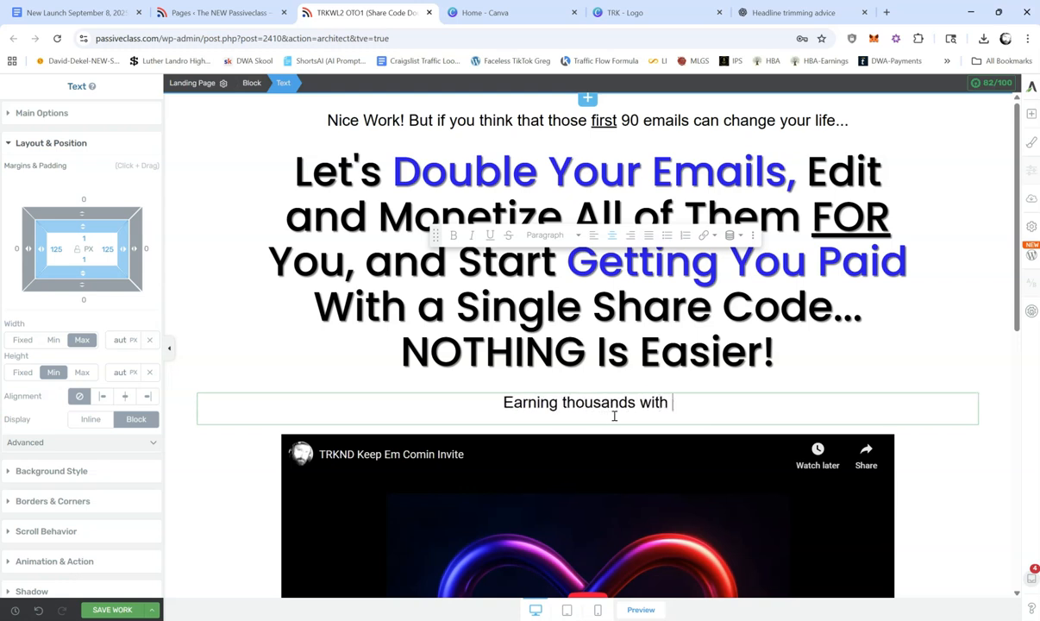
{"action": "type", "text": "weight loss "}
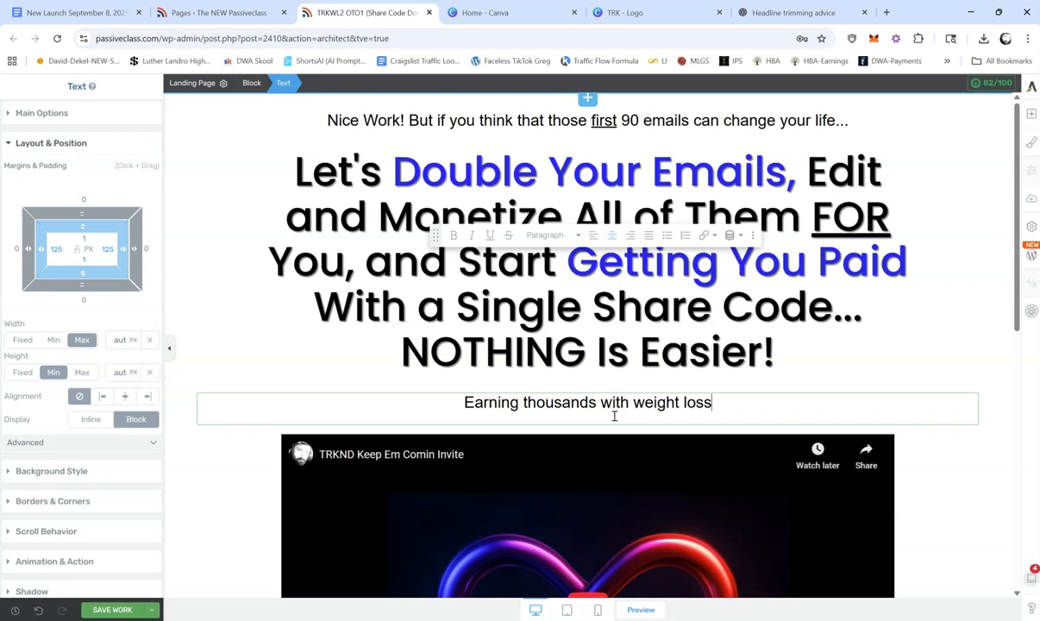
{"action": "type", "text": "supplement"}
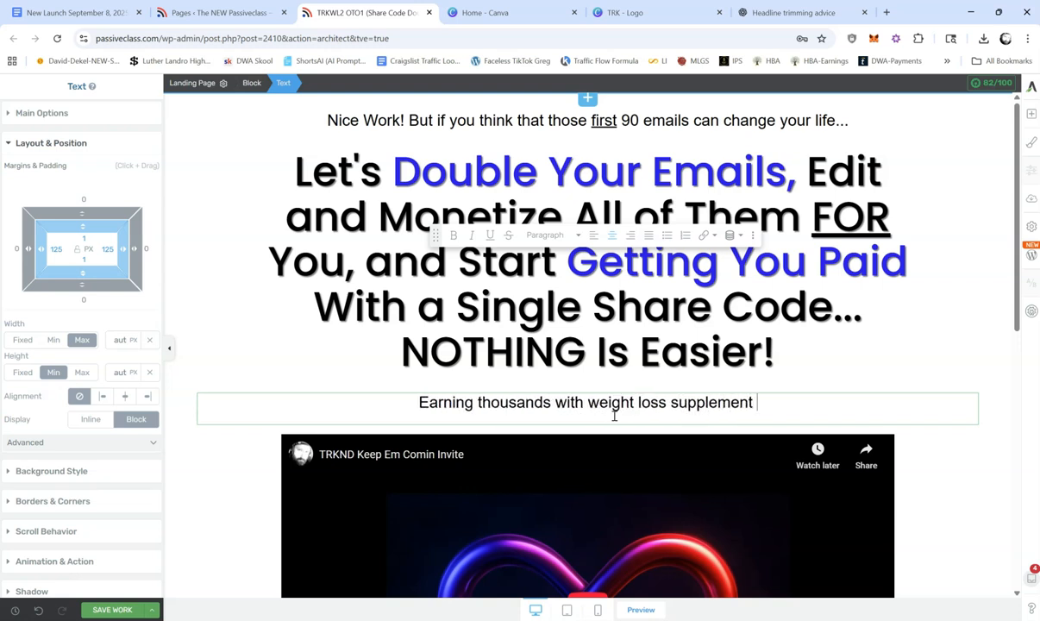
{"action": "type", "text": "s just go"}
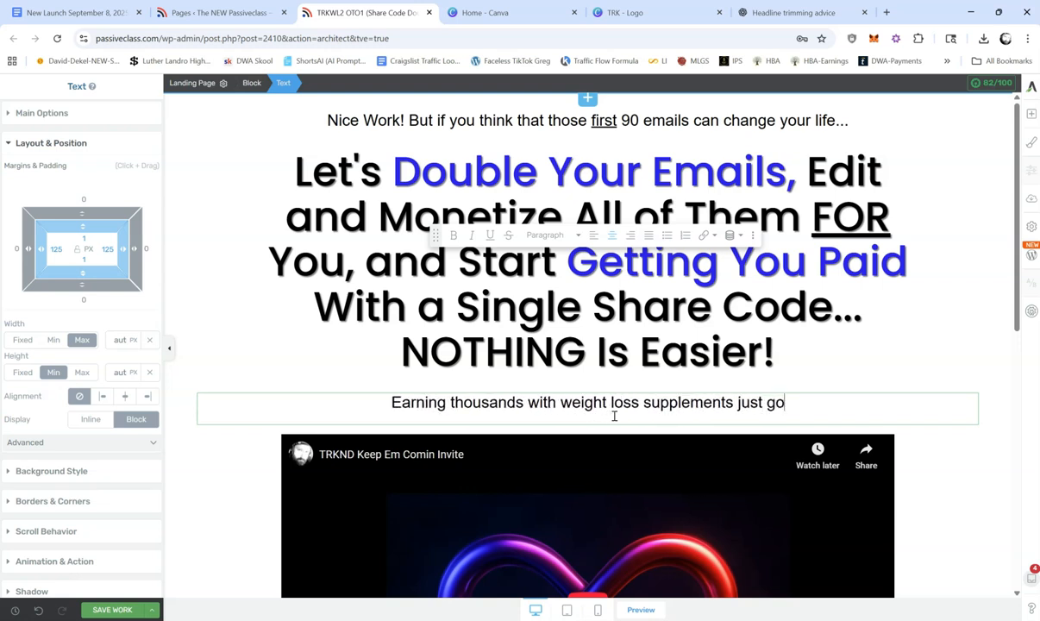
{"action": "type", "text": "t ridi"}
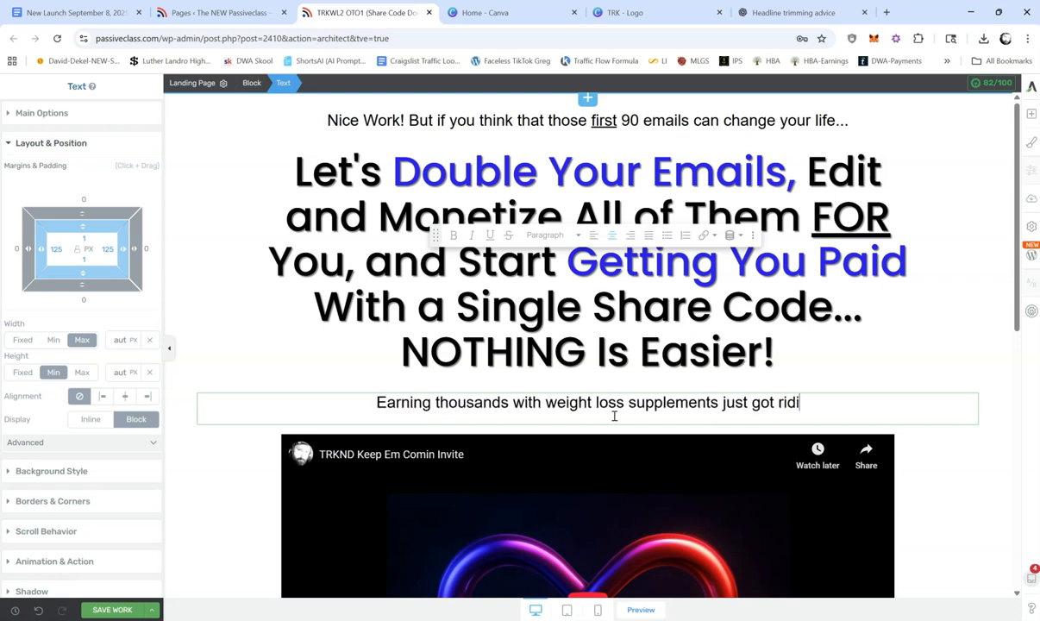
{"action": "type", "text": "culously e"}
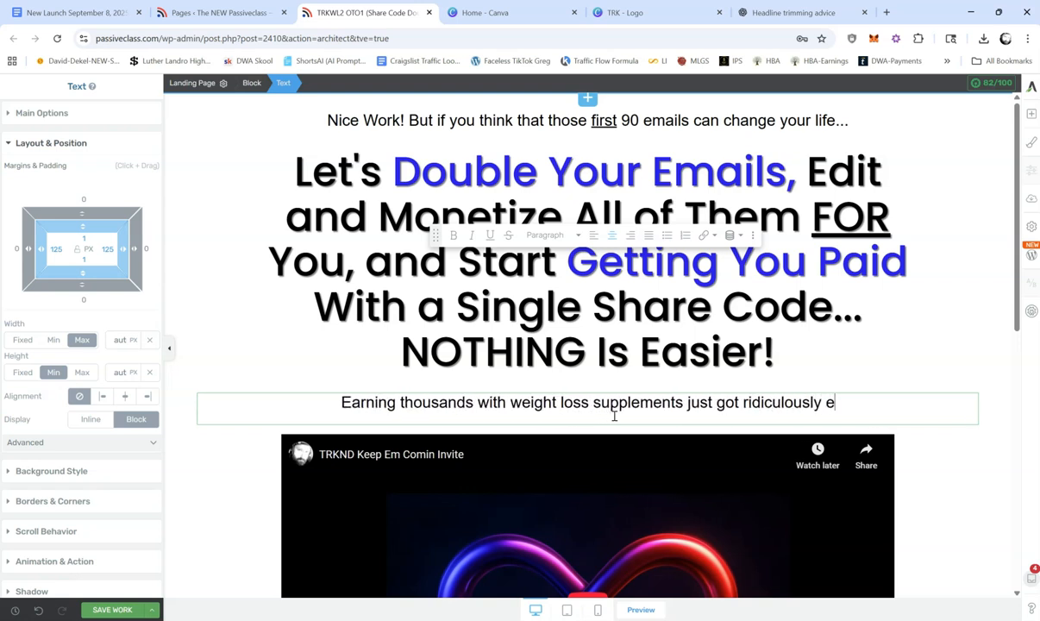
{"action": "type", "text": "asy, my freind."}
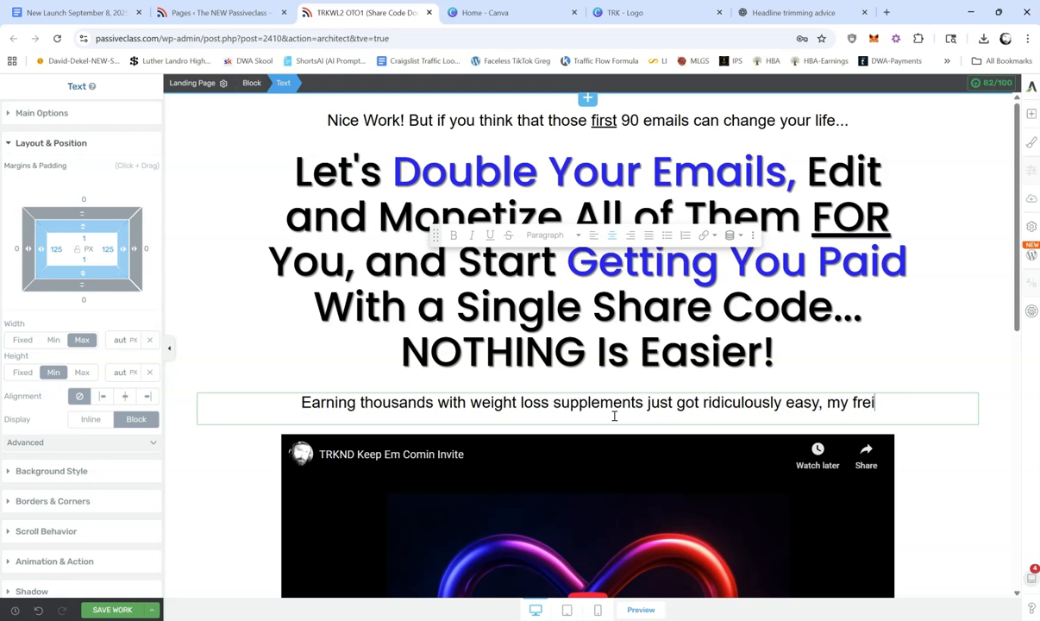
{"action": "key", "text": "BackSpace"}
{"action": "key", "text": "BackSpace"}
{"action": "key", "text": "BackSpace"}
{"action": "key", "text": "BackSpace"}
{"action": "key", "text": "BackSpace"}
{"action": "key", "text": "BackSpace"}
{"action": "type", "text": "ien"}
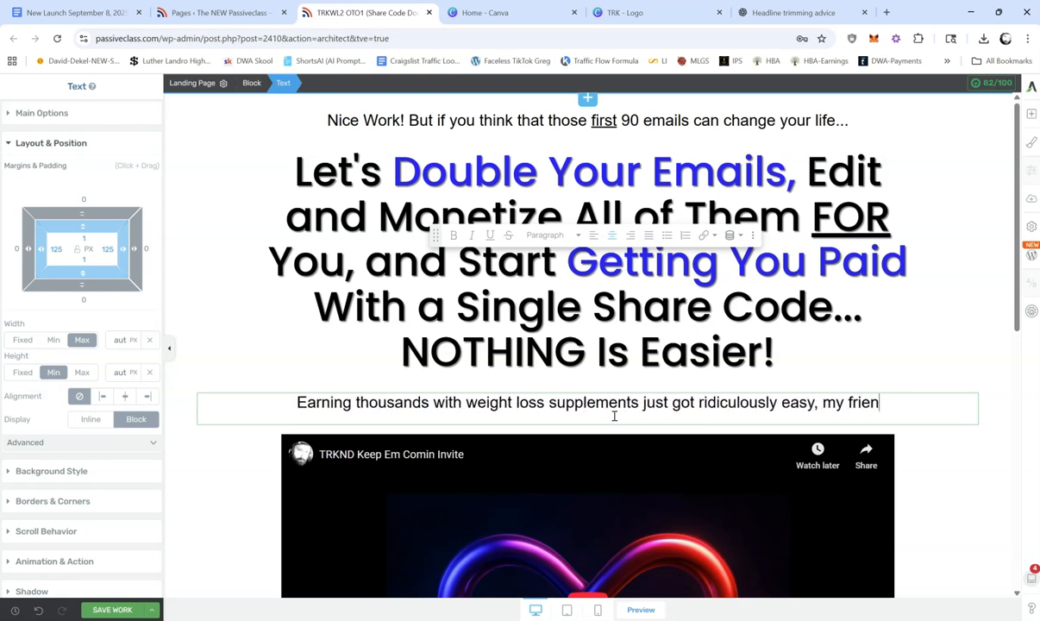
{"action": "type", "text": "d."}
{"action": "key", "text": "Return"}
{"action": "type", "text": "Watch..."}
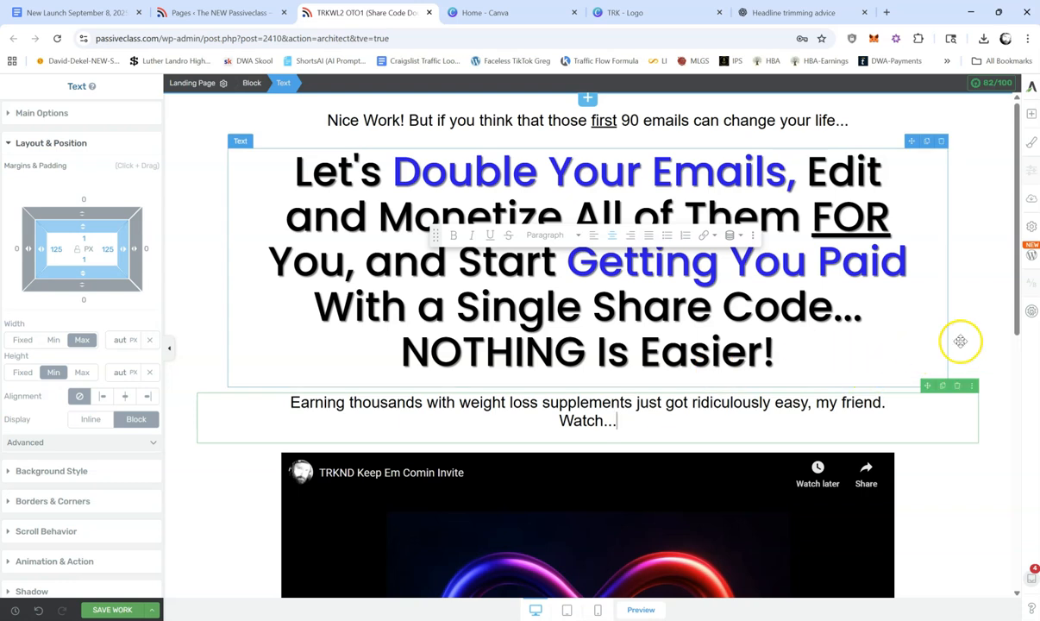
{"action": "left_click", "coordinate": [905, 322]}
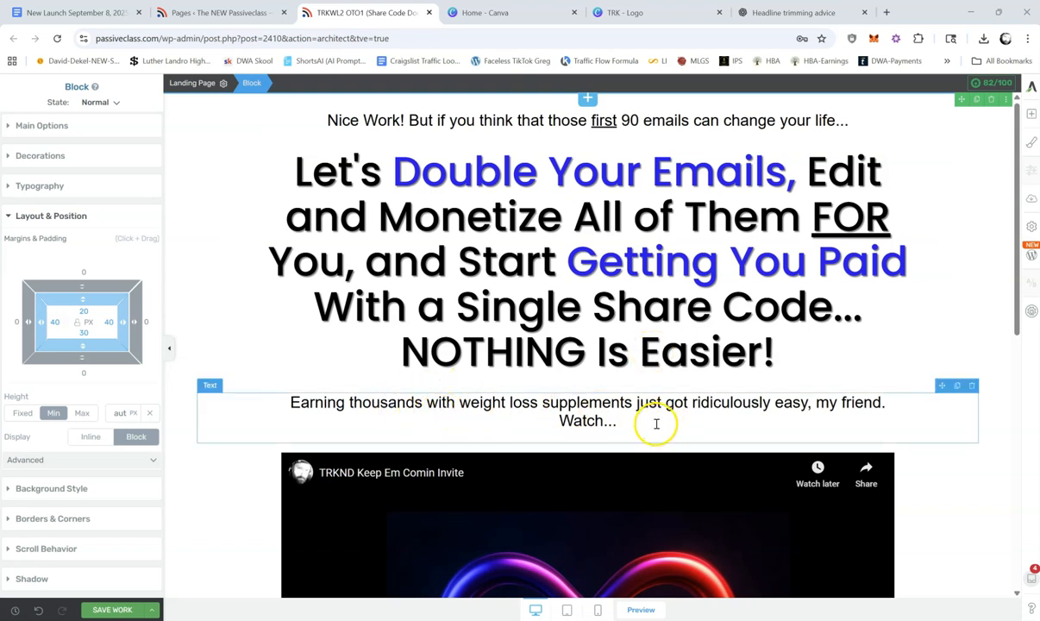
Step: Change "ridiculously" to "crazy" in the line below the headline
{"action": "double_click", "coordinate": [740, 402]}
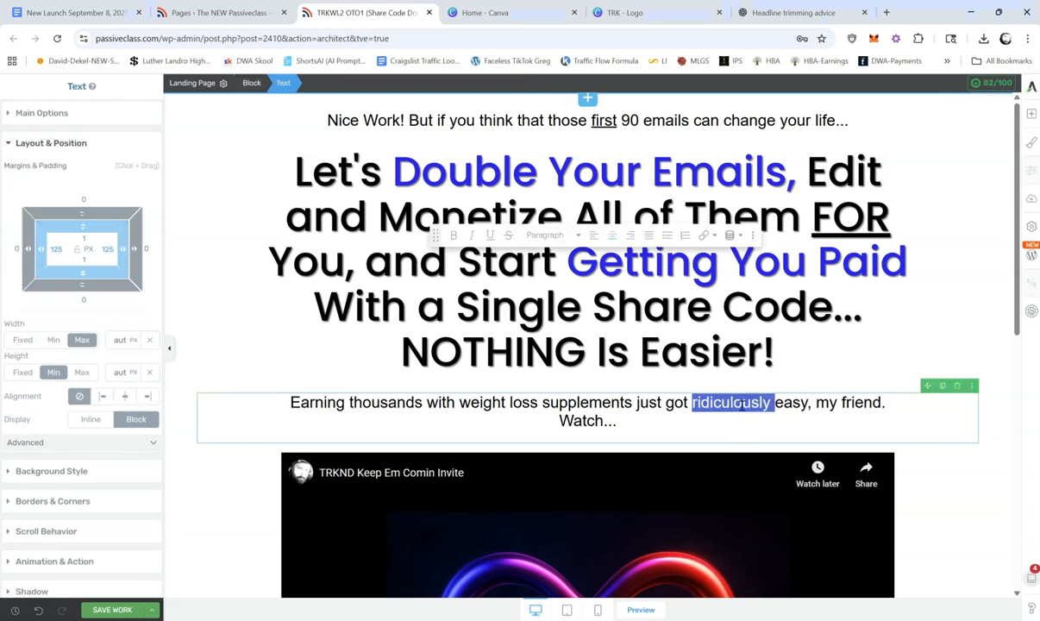
{"action": "type", "text": "crazy"}
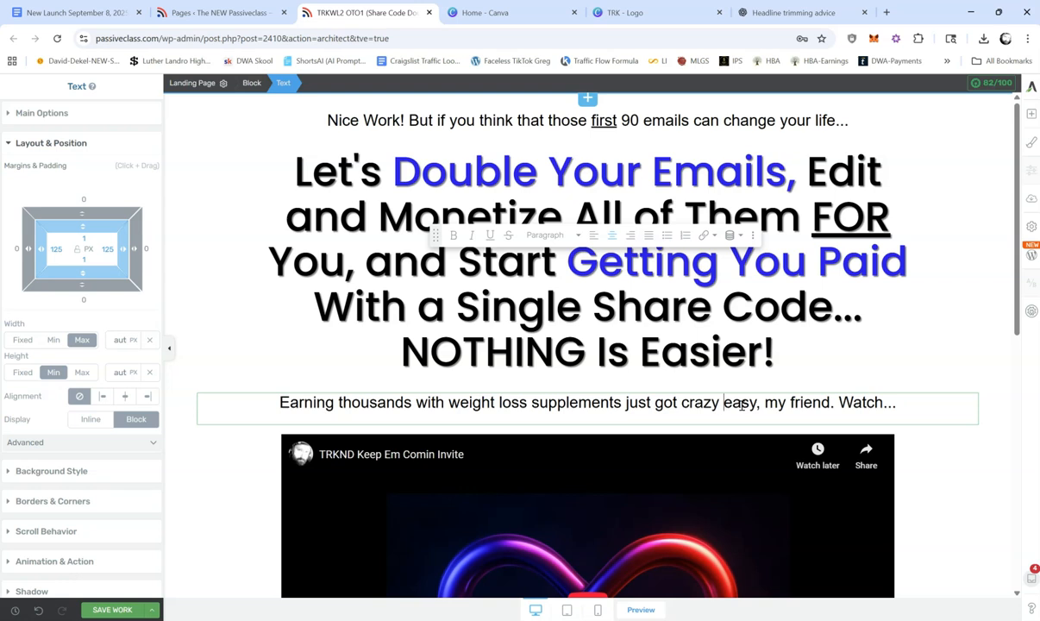
{"action": "left_click", "coordinate": [956, 466]}
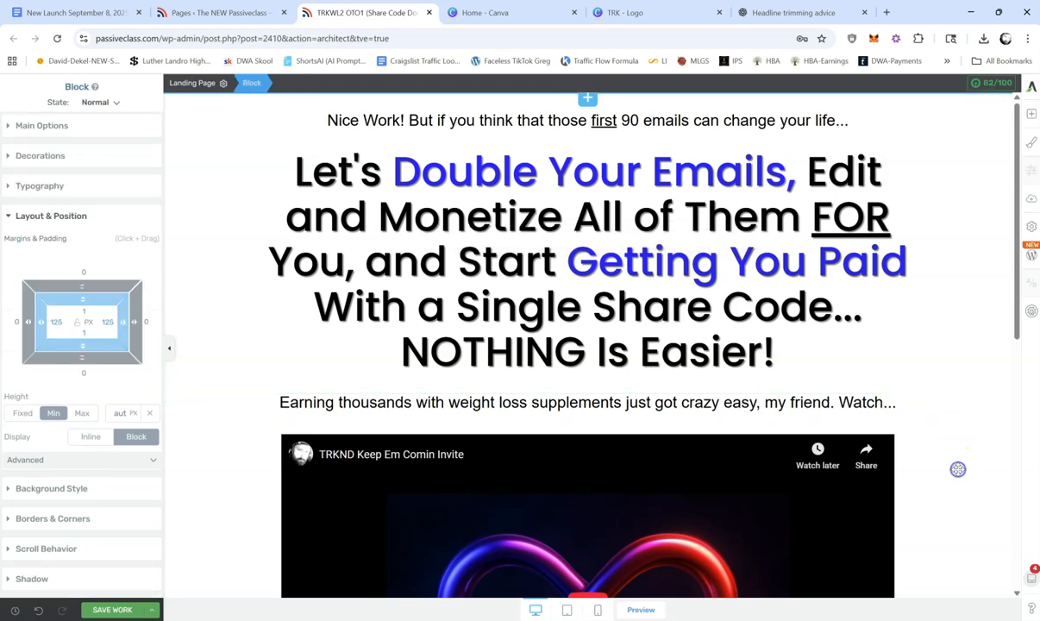
Step: Try "insanely" as the word before "easy" in the line below the headline, and settle on "wildly" instead
{"action": "left_click", "coordinate": [701, 401]}
{"action": "double_click", "coordinate": [701, 401]}
{"action": "type", "text": "insanely"}
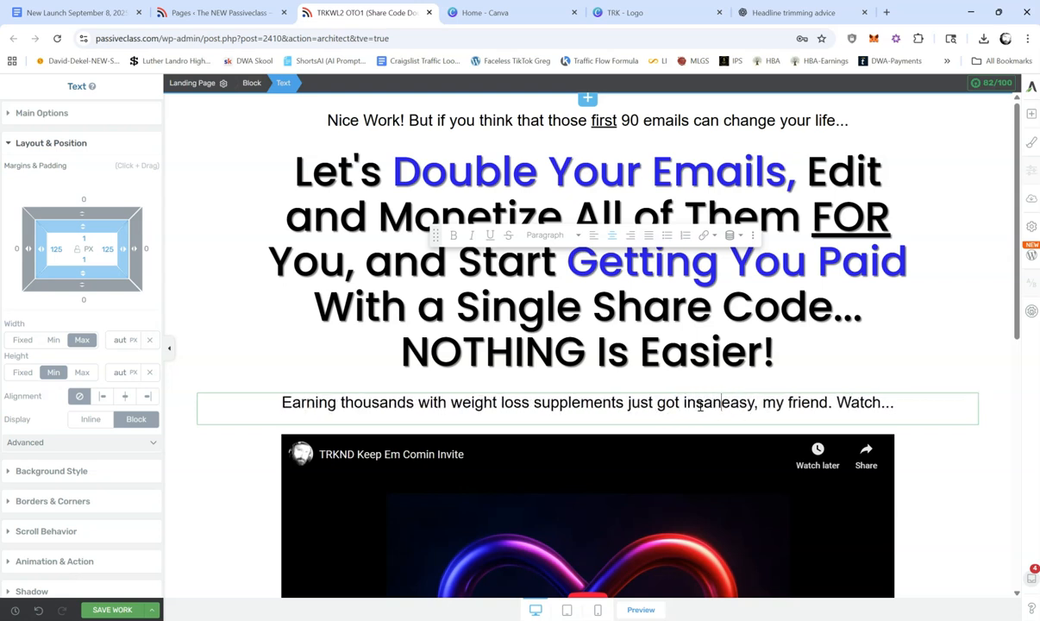
{"action": "key", "text": "BackSpace"}
{"action": "key", "text": "BackSpace"}
{"action": "key", "text": "BackSpace"}
{"action": "key", "text": "BackSpace"}
{"action": "key", "text": "BackSpace"}
{"action": "key", "text": "BackSpace"}
{"action": "key", "text": "BackSpace"}
{"action": "key", "text": "BackSpace"}
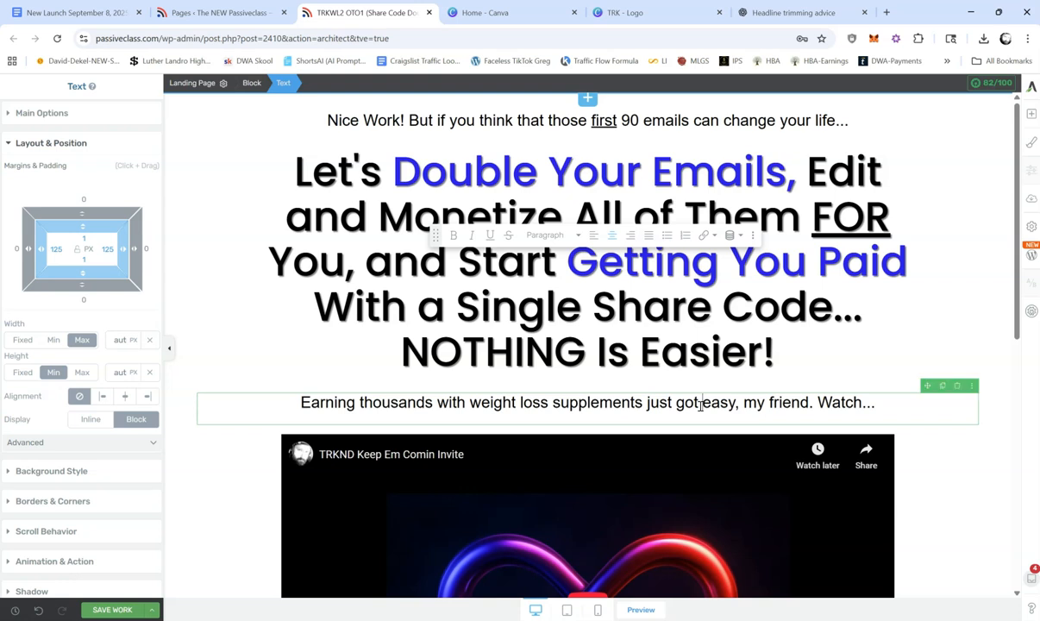
{"action": "type", "text": "wildly"}
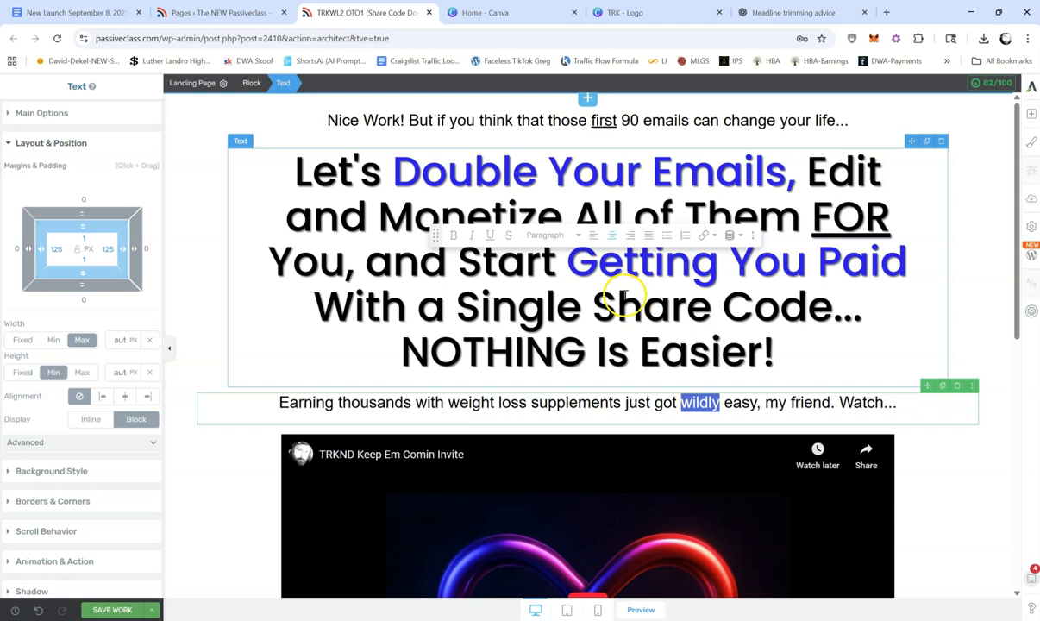
Step: Underline "wildly" in the line below the headline and save the page
{"action": "left_click", "coordinate": [491, 236]}
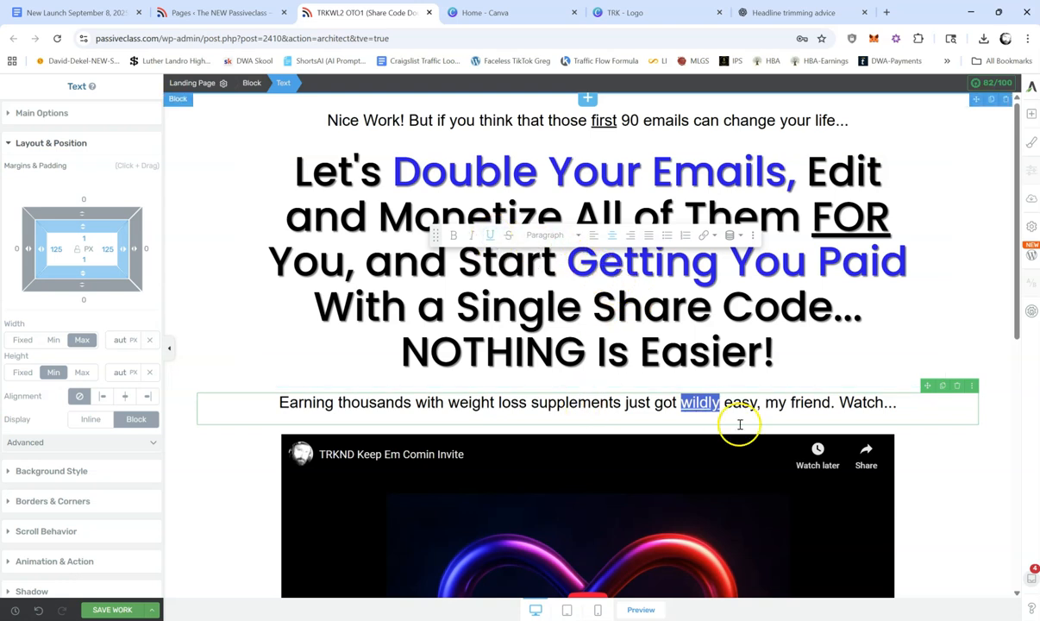
{"action": "left_click", "coordinate": [927, 465]}
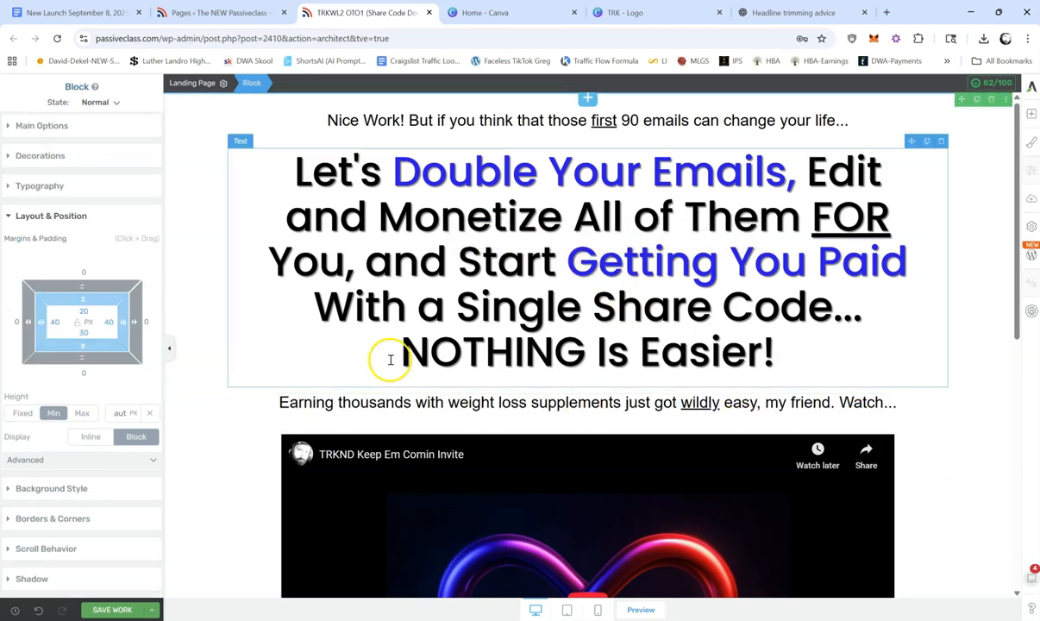
{"action": "left_click", "coordinate": [111, 610]}
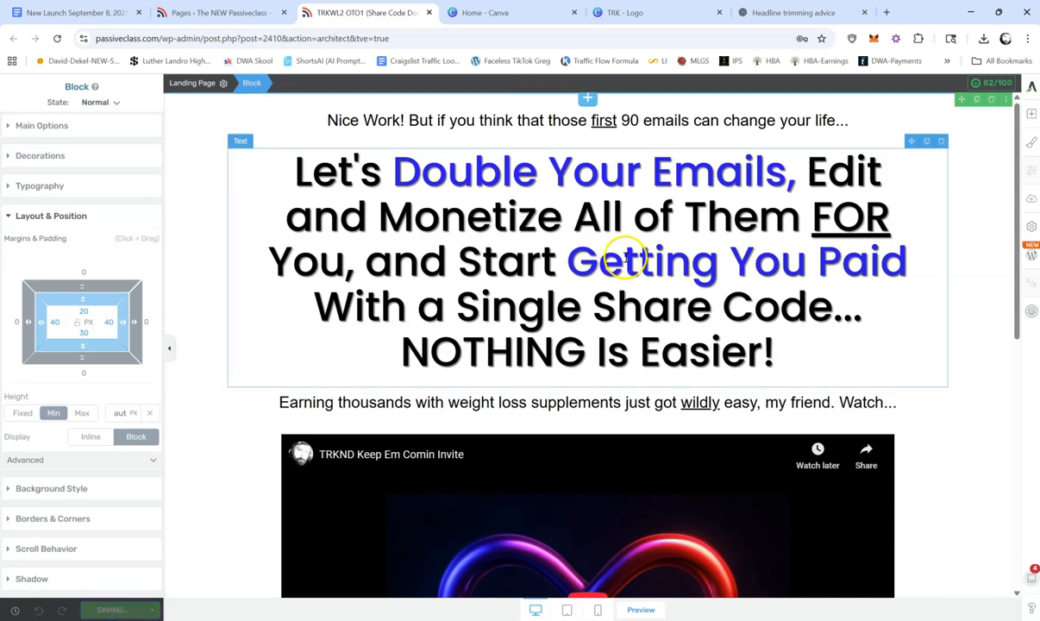